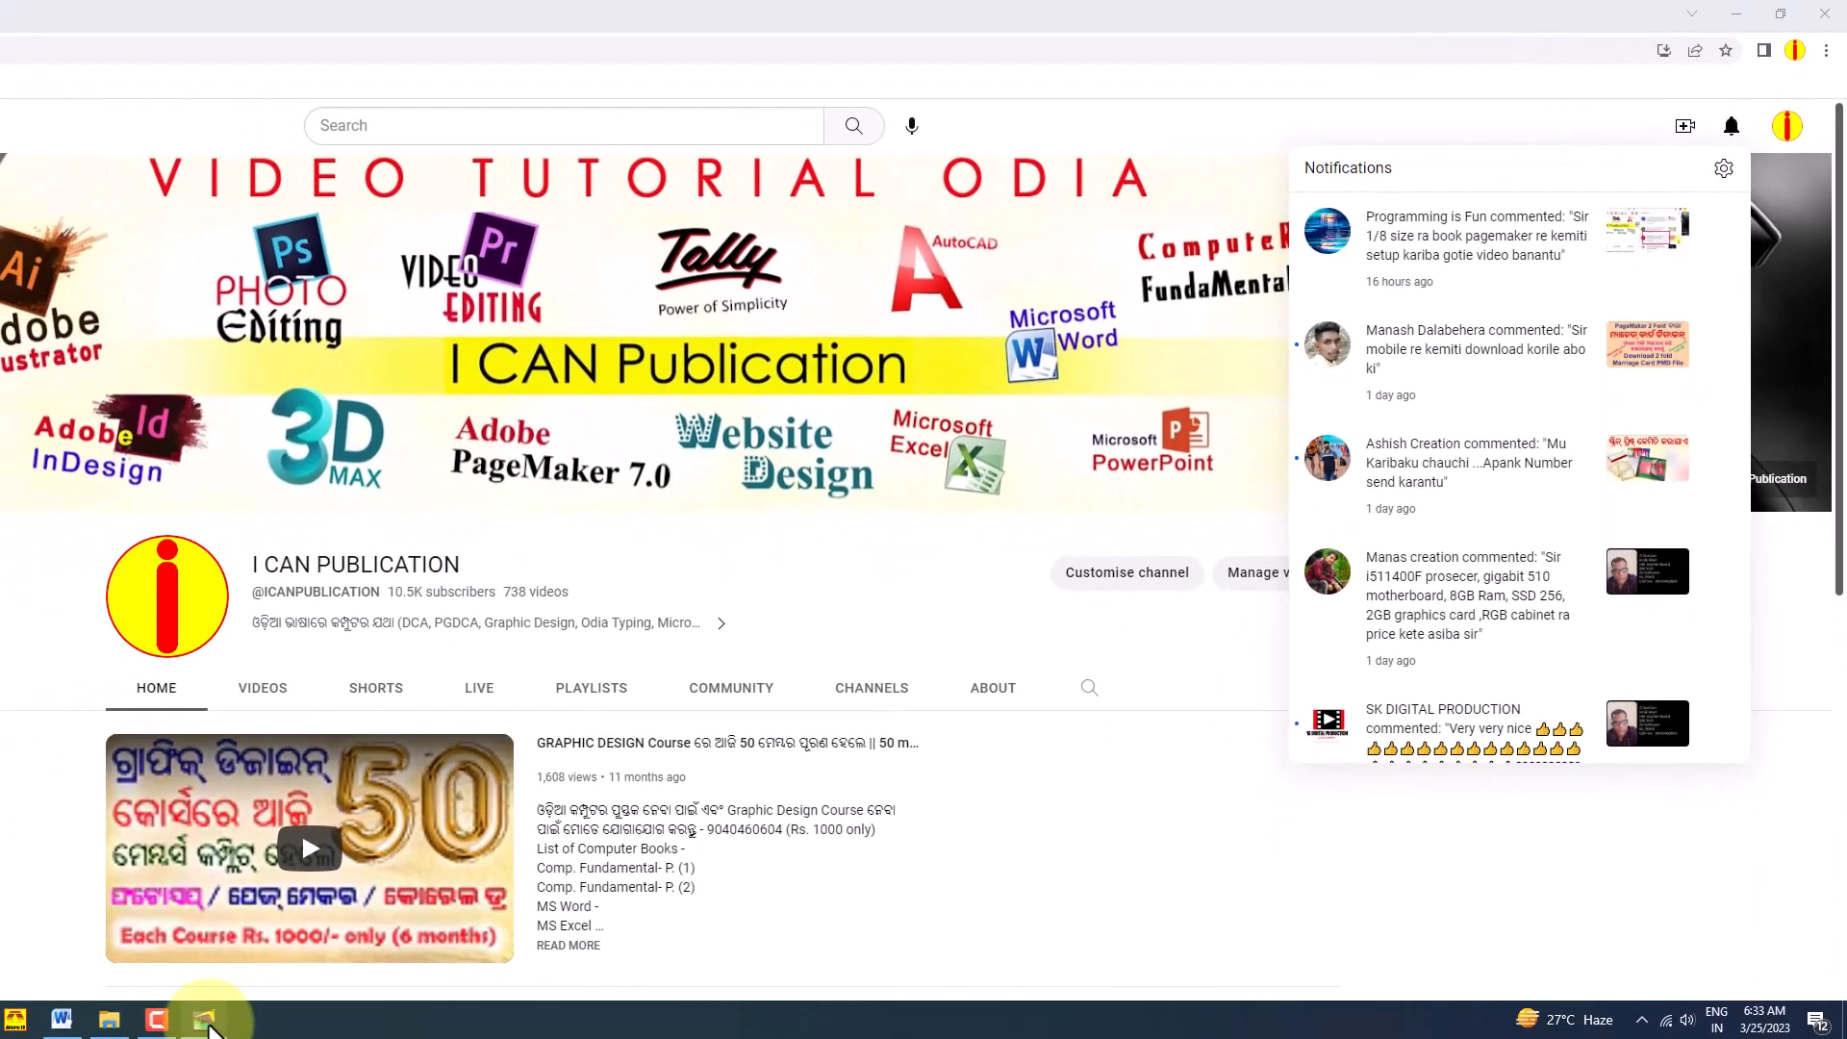
# Step: Switch to Adobe PageMaker 7.0 and create a new one-page publication in tall Letter size with the default settings
pyautogui.click(205, 1020)
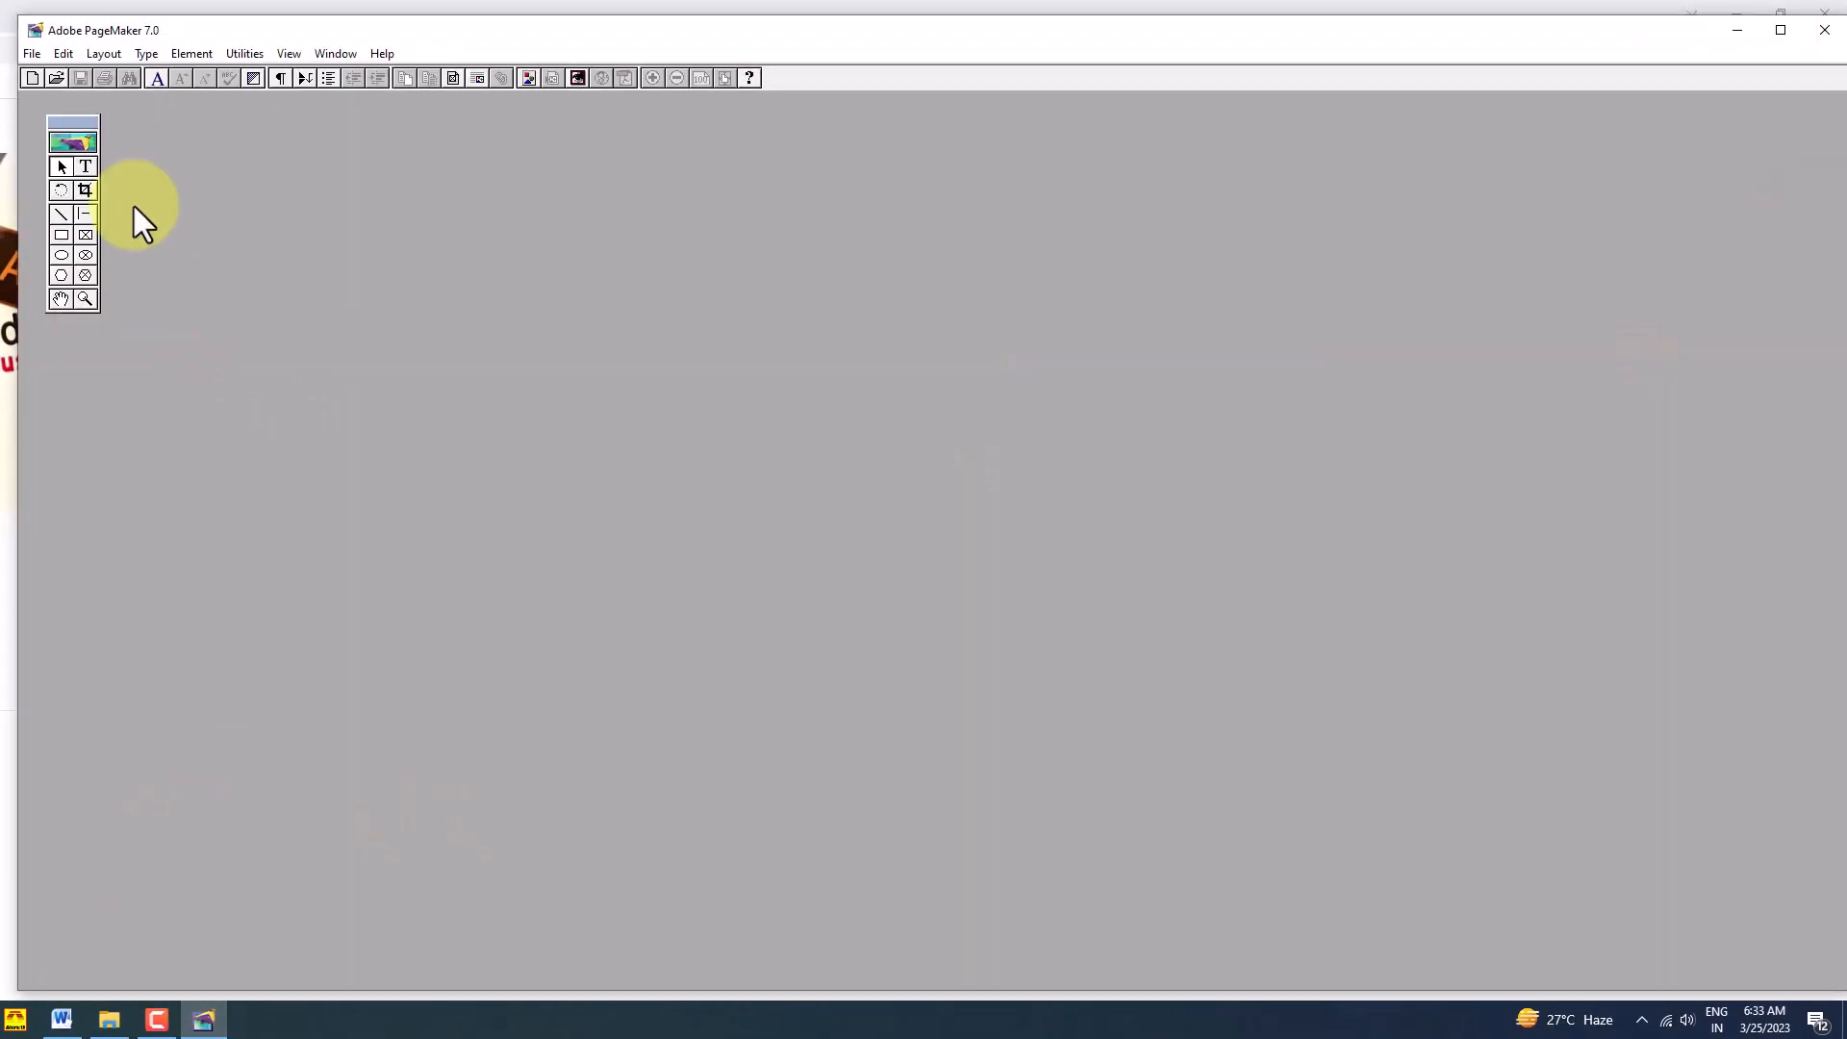
pyautogui.click(36, 55)
pyautogui.click(48, 75)
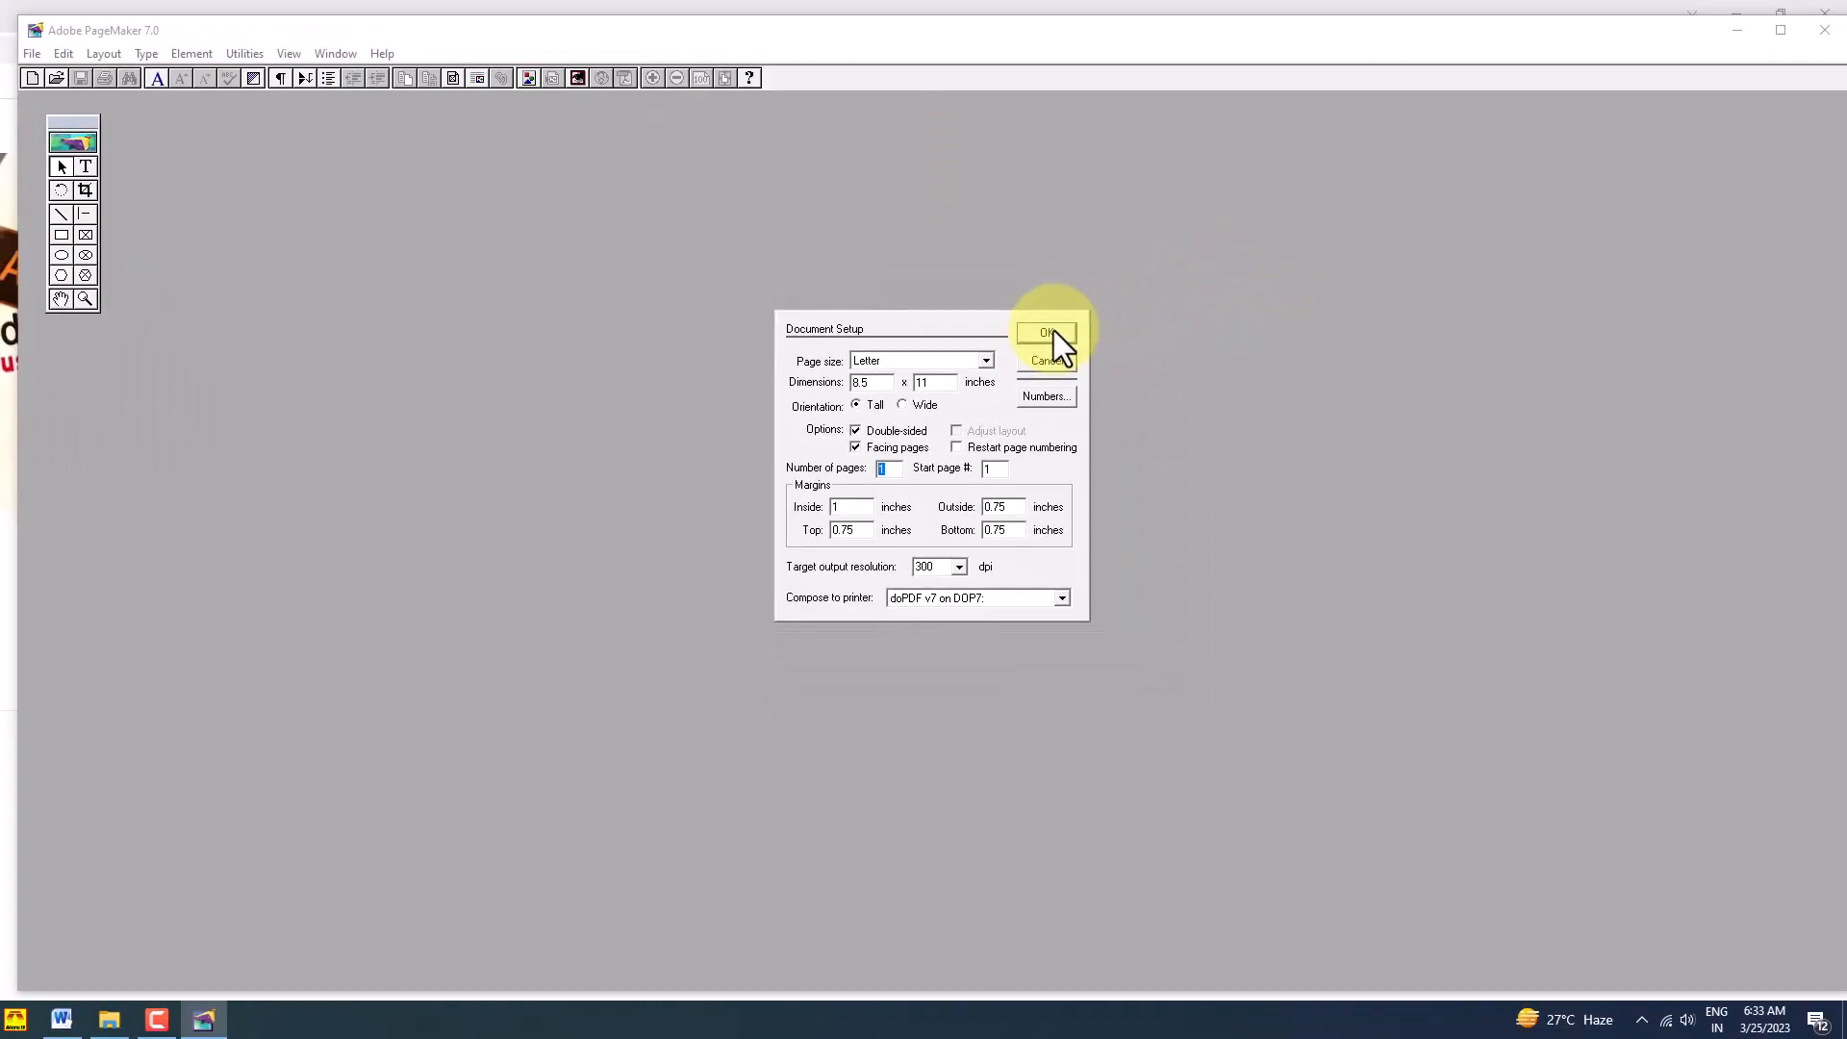
pyautogui.click(1048, 333)
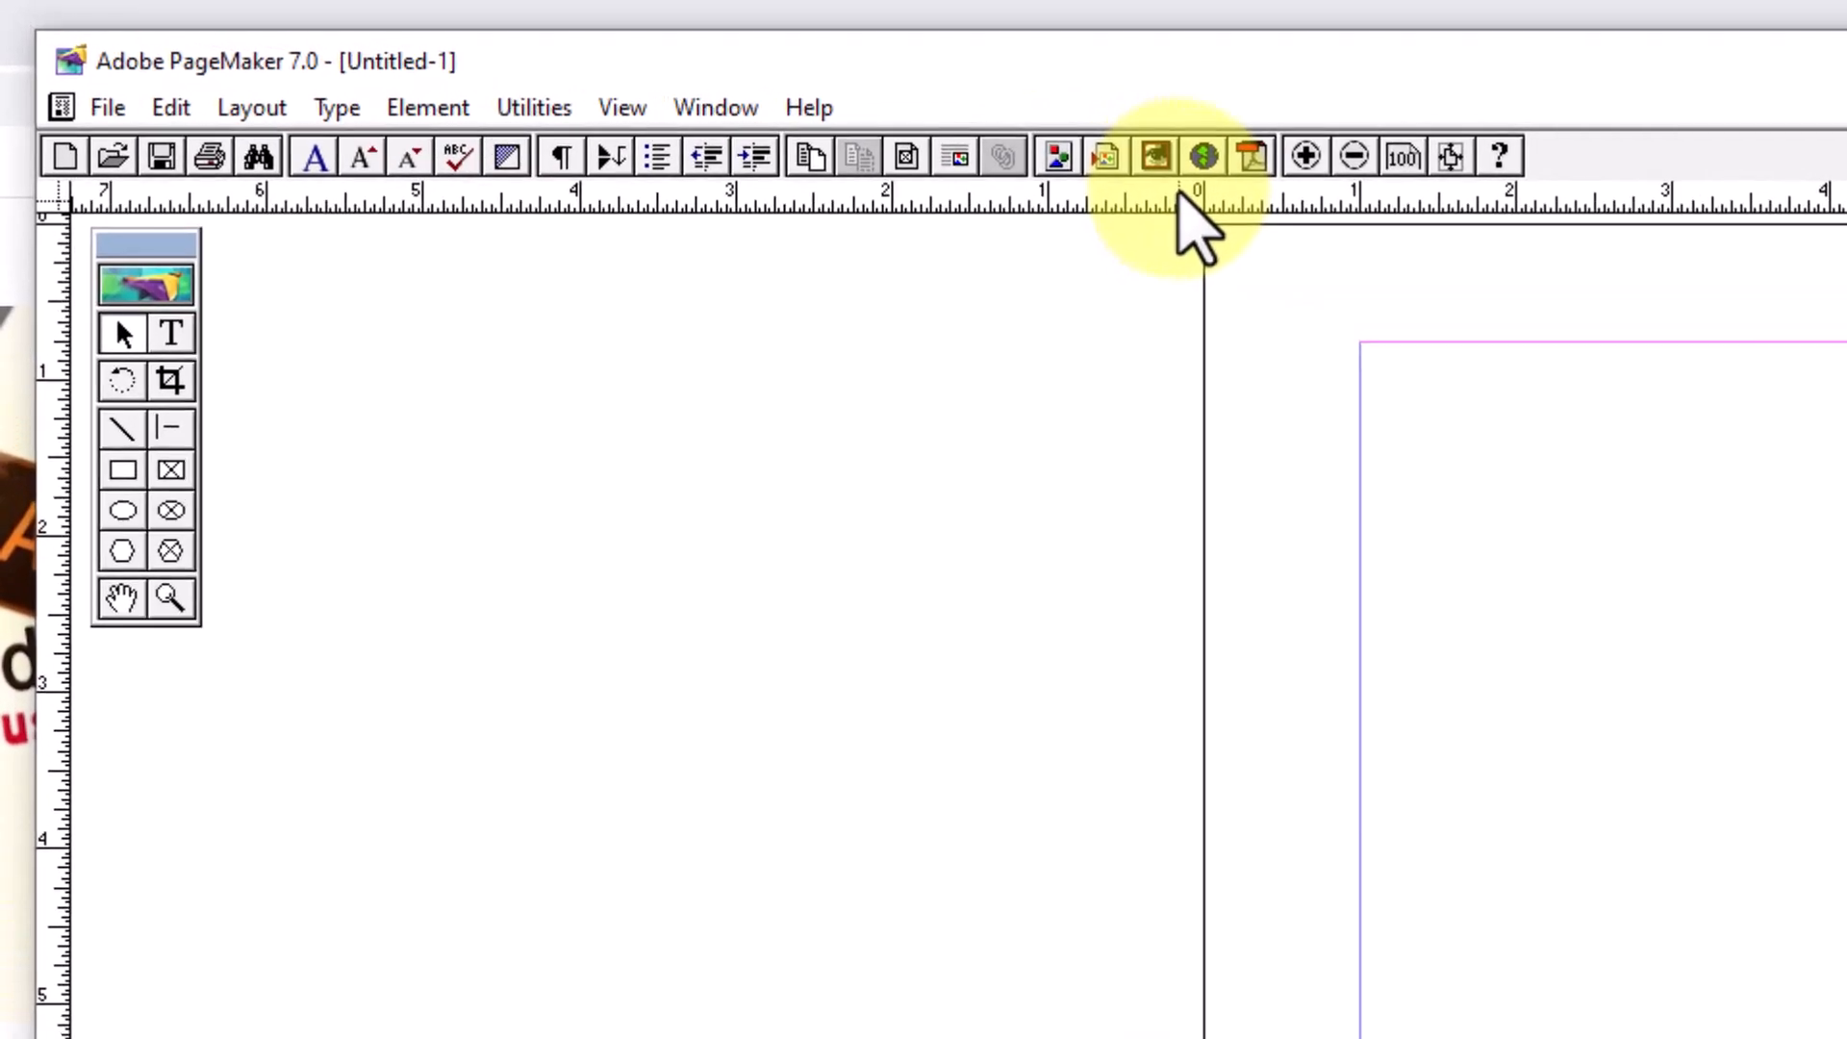
# Step: Set both the horizontal and vertical rulers to millimeters
pyautogui.rightClick(1183, 197)
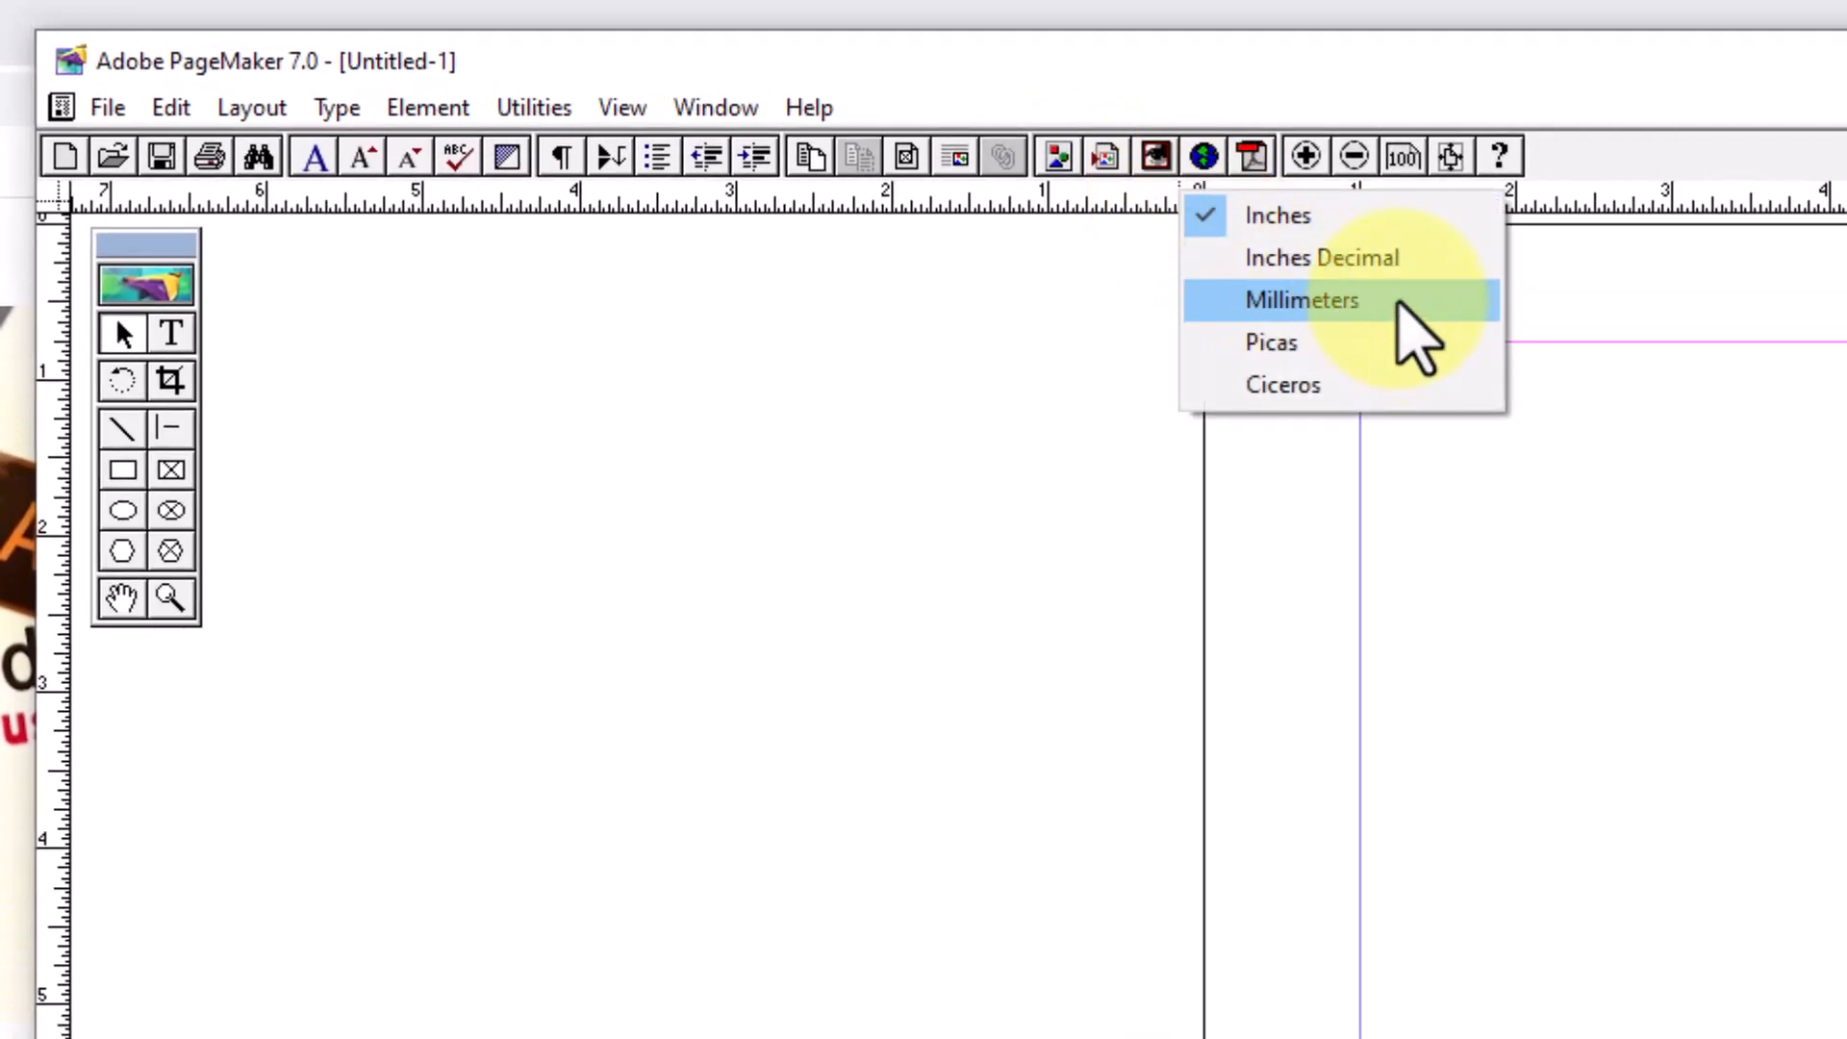
pyautogui.click(1400, 300)
pyautogui.rightClick(53, 478)
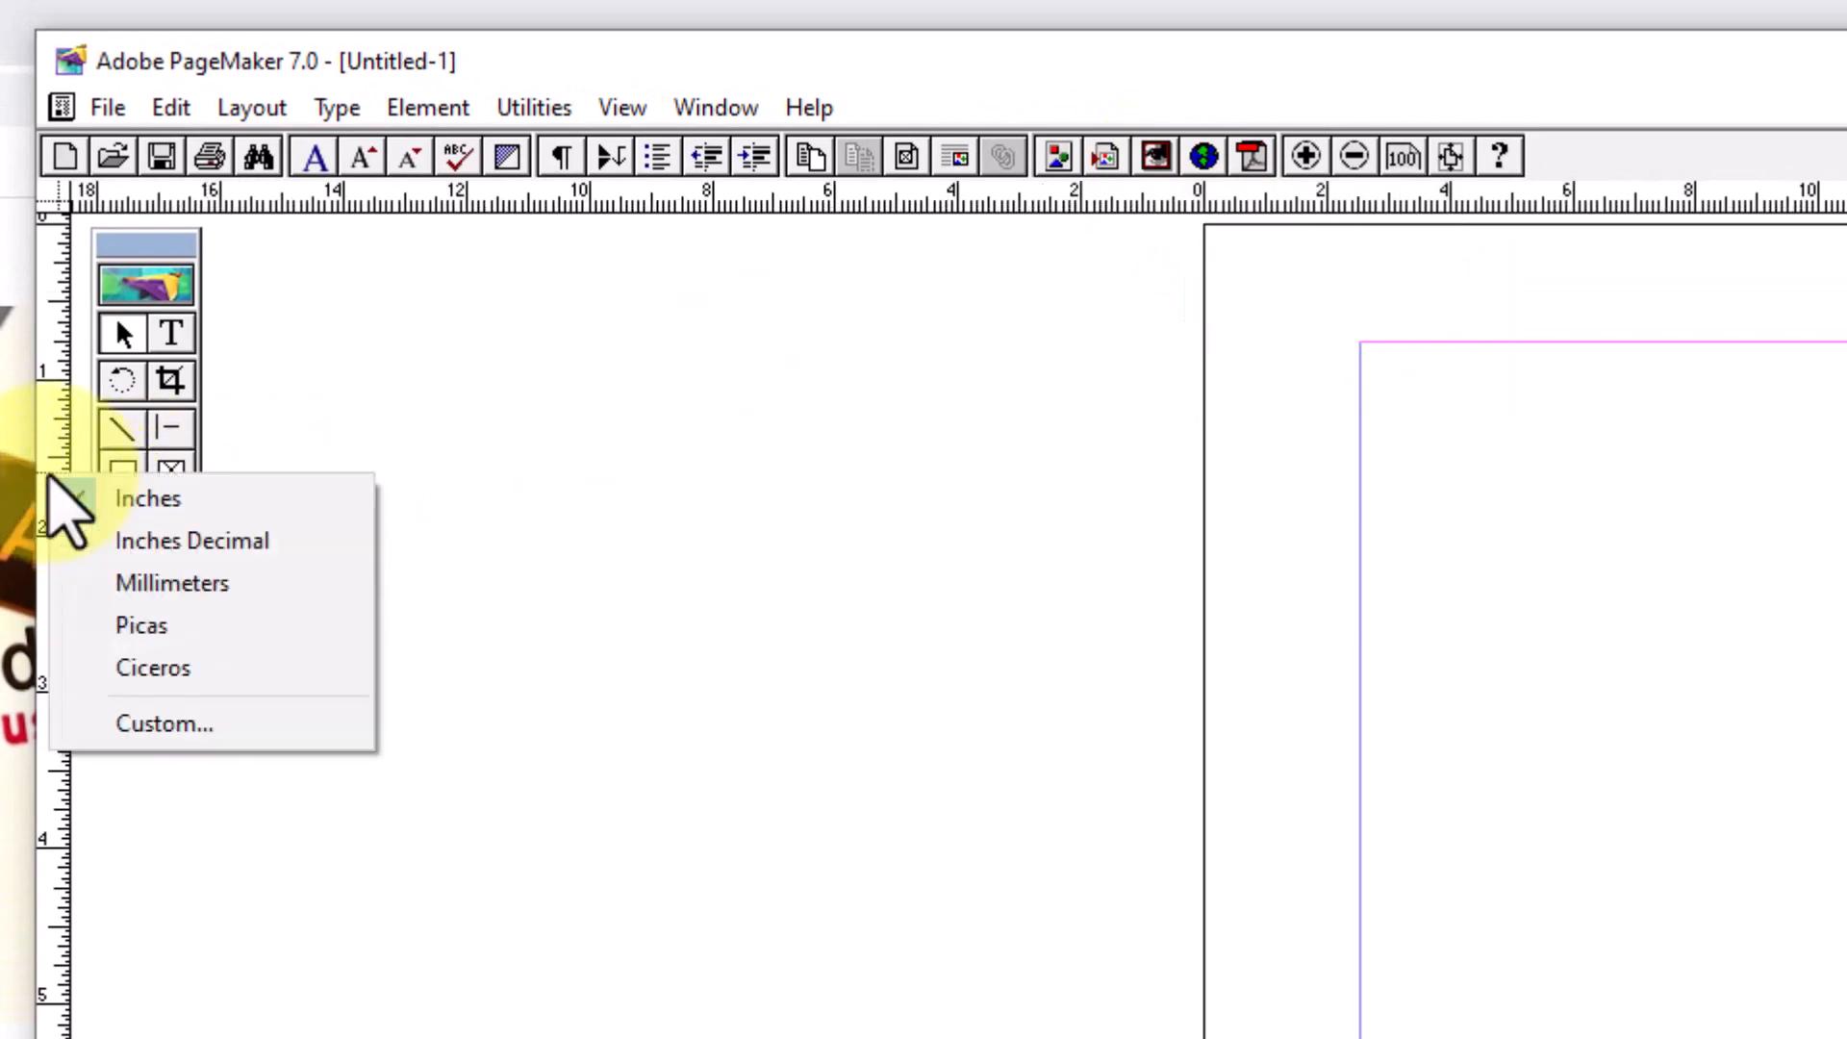
pyautogui.click(211, 574)
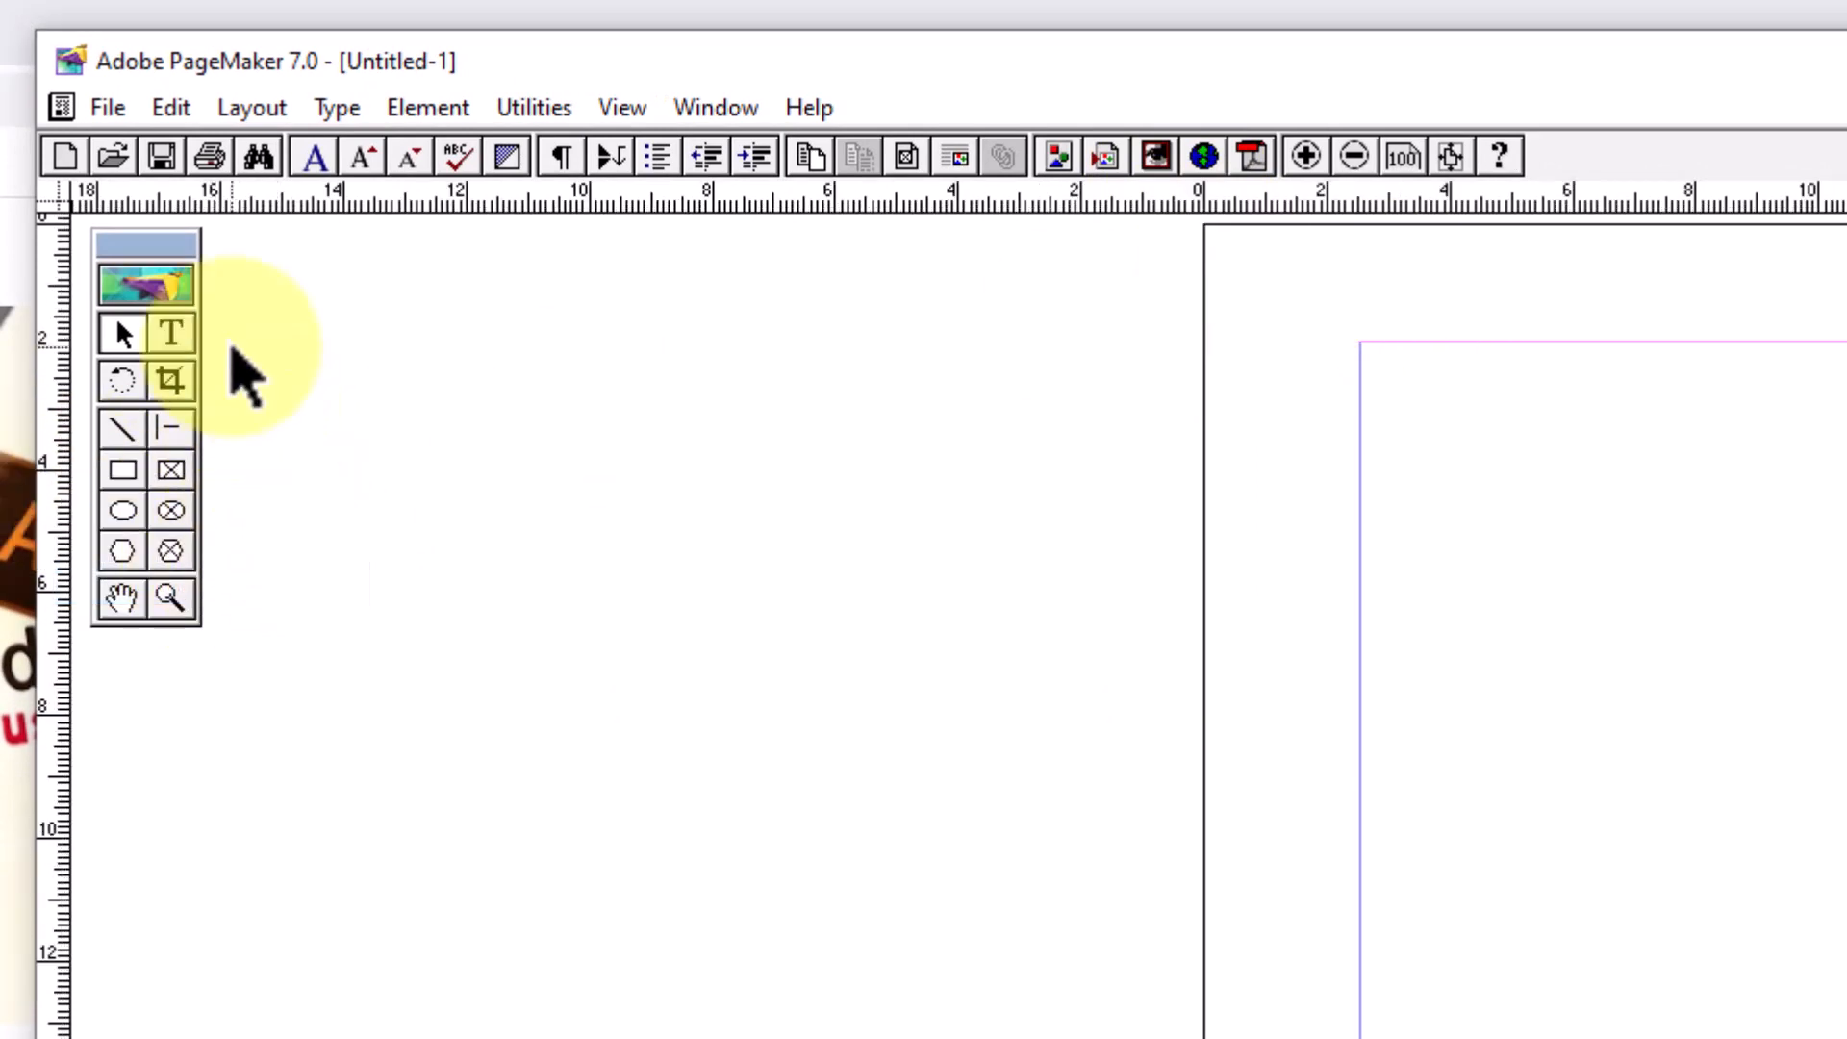
# Step: Change the publication's page dimensions to 130 x 190 mm in the document setup
pyautogui.click(100, 122)
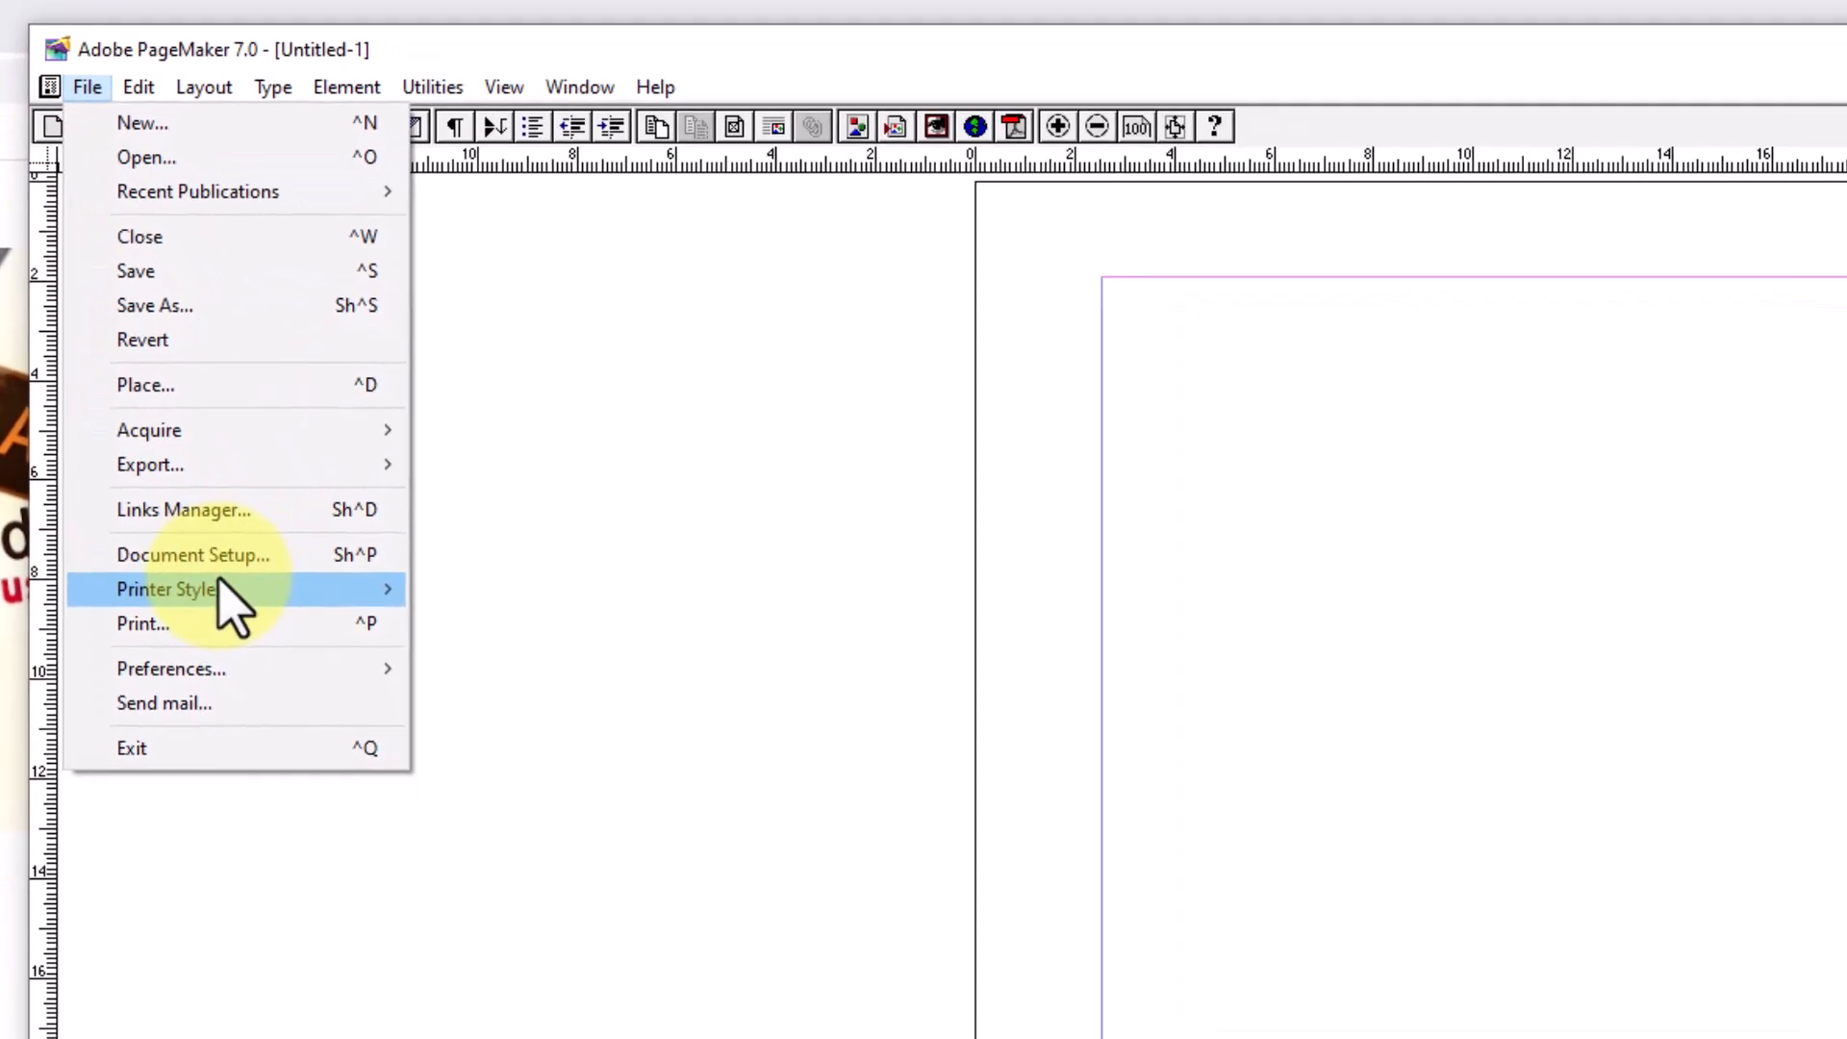
pyautogui.click(231, 554)
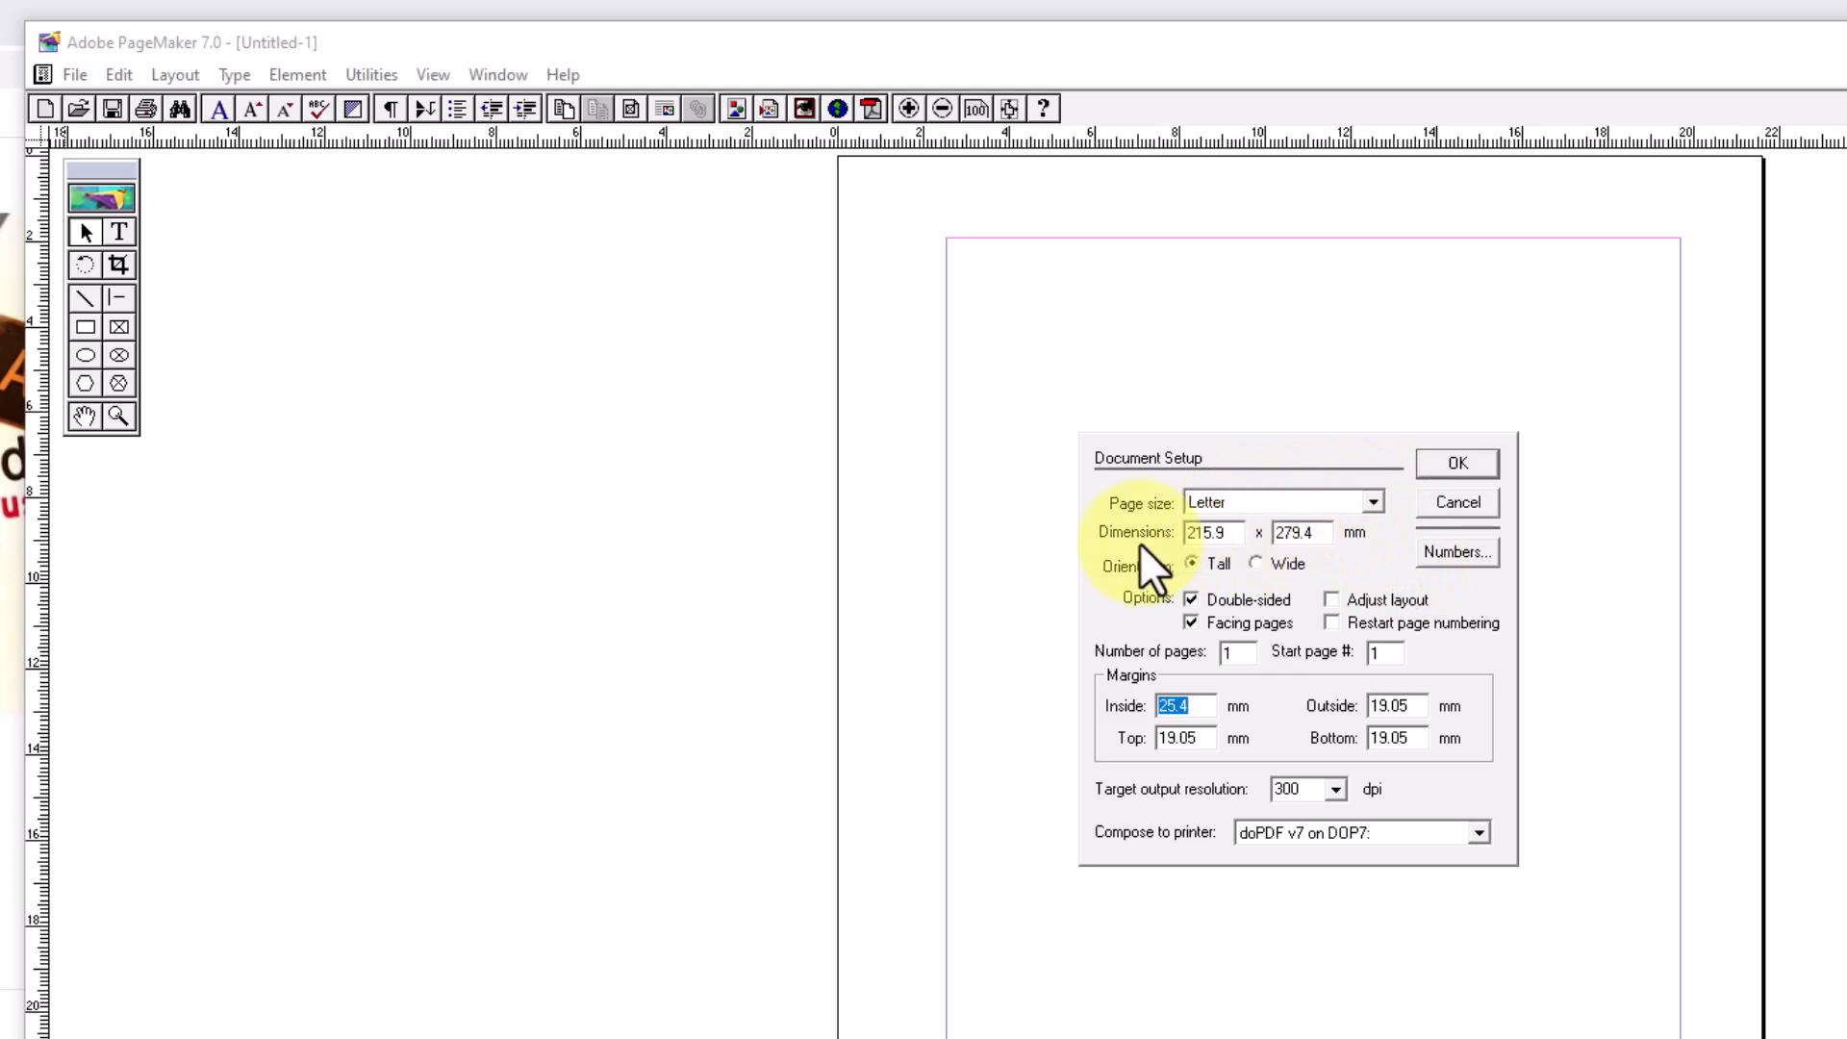
pyautogui.moveTo(1247, 539); pyautogui.dragTo(1149, 538)
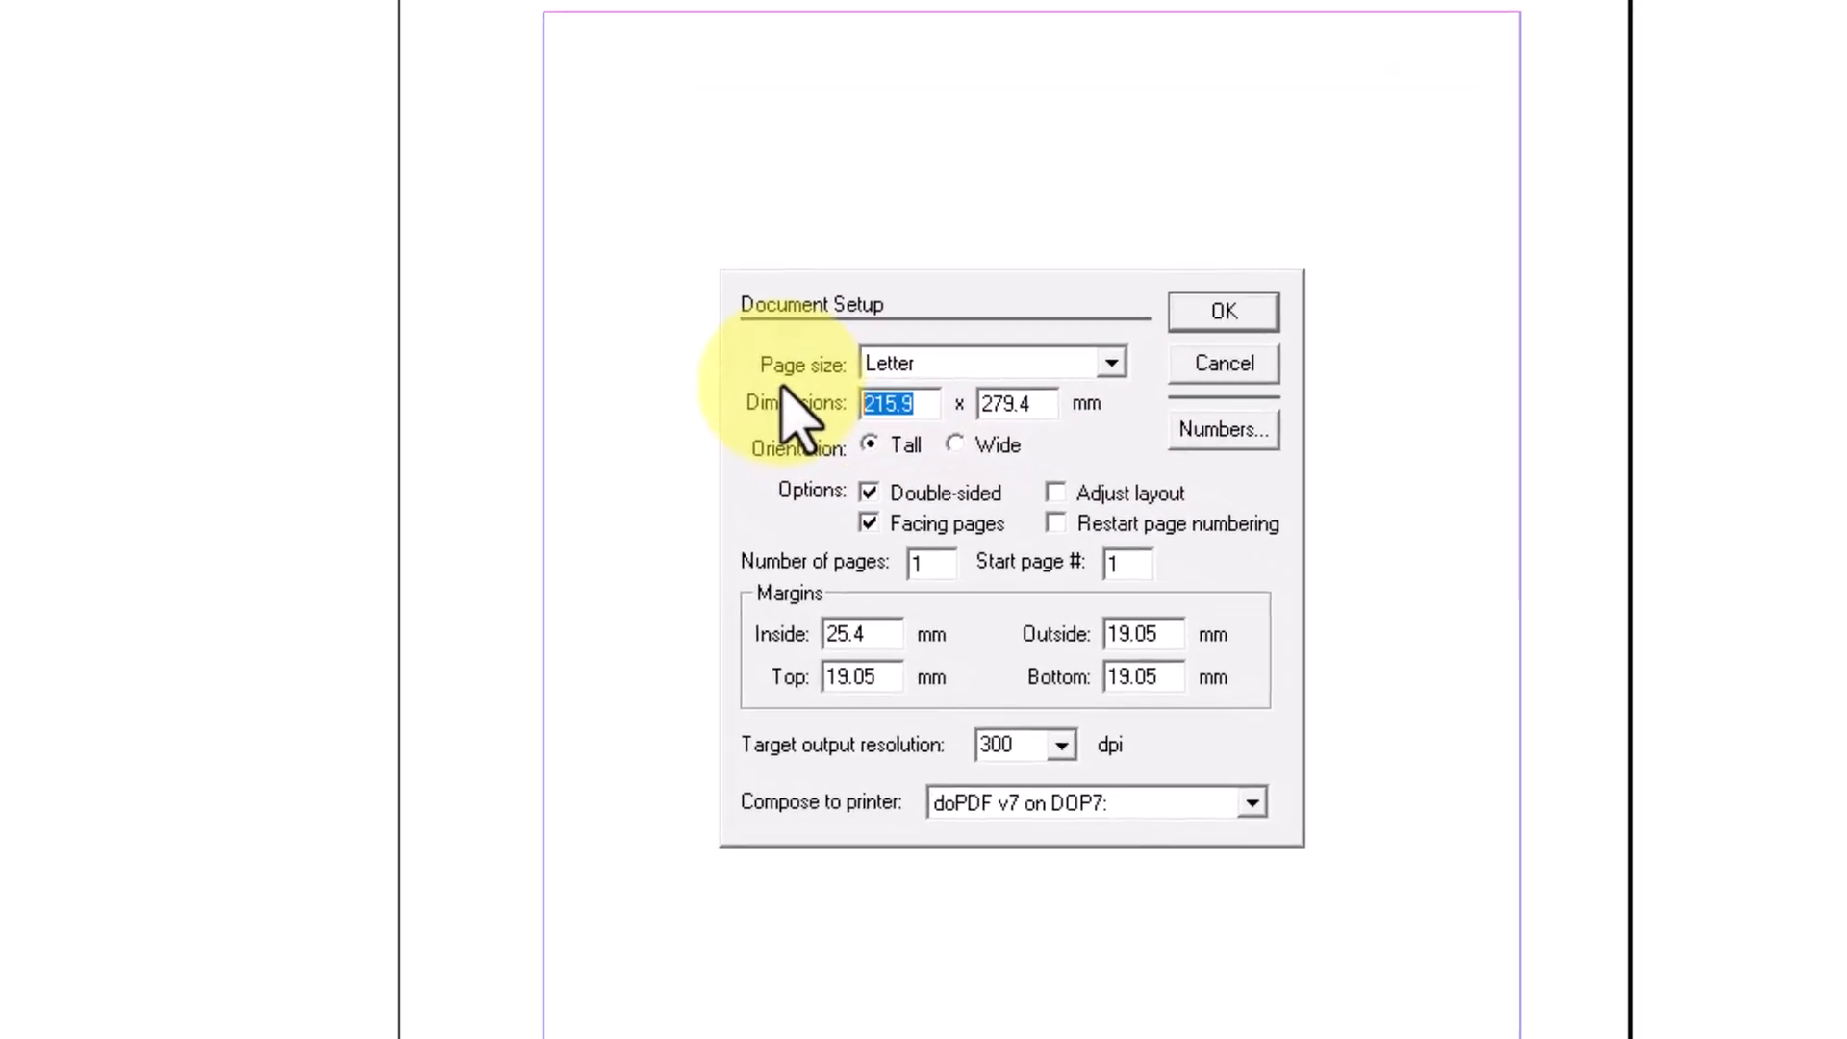
pyautogui.write('130')
pyautogui.press('Tab')
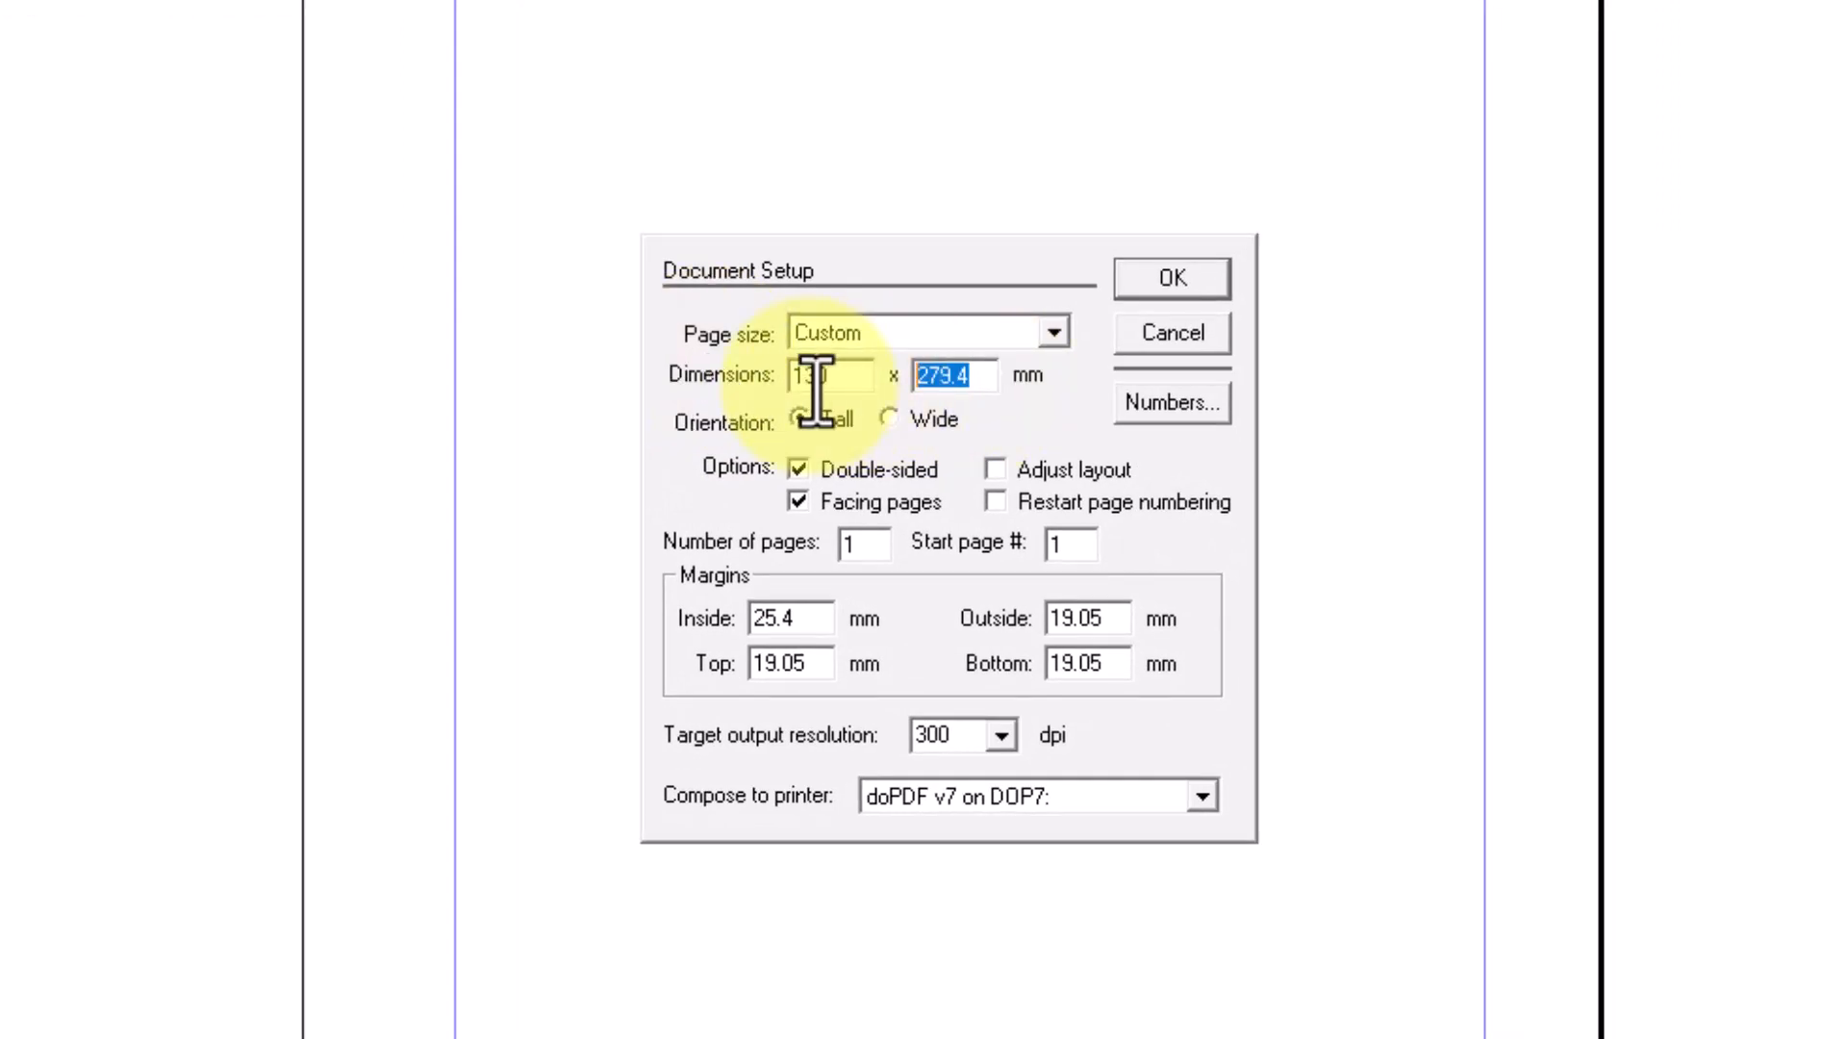
pyautogui.write('190')
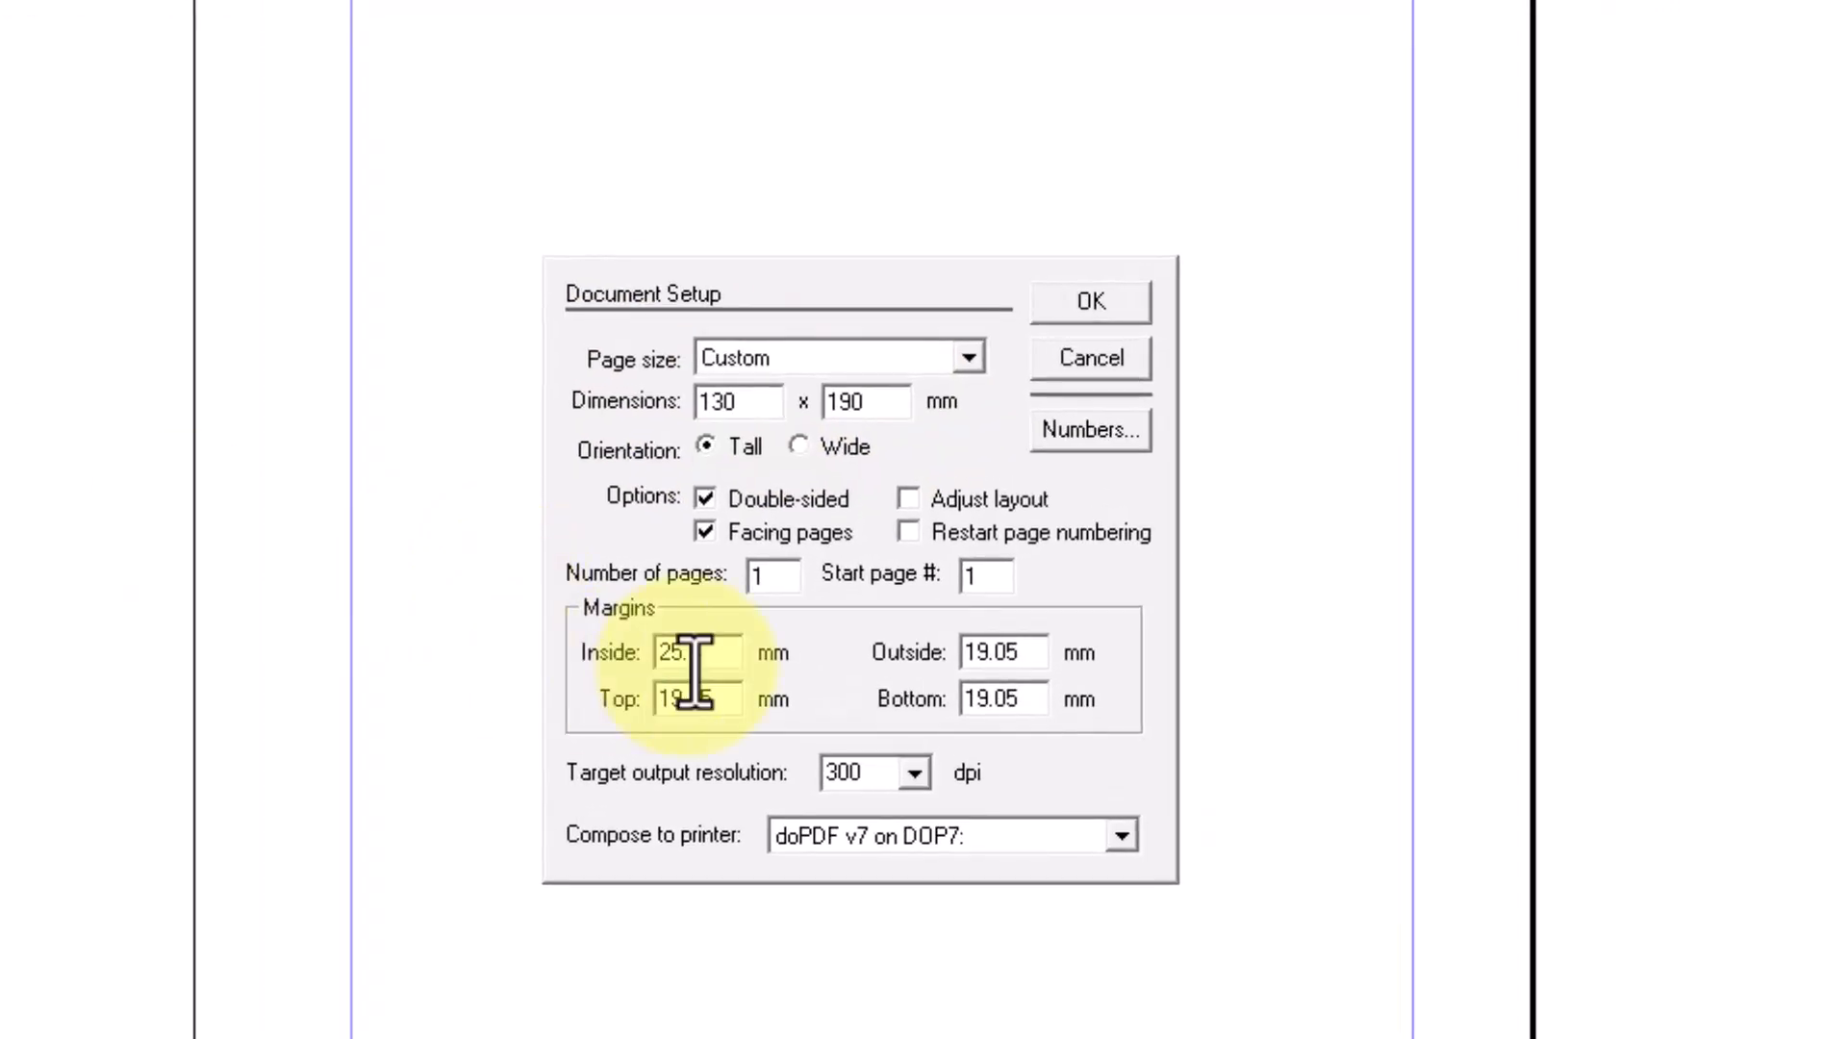
# Step: Set the inside, outside, top and bottom margins to 10 mm each and apply the document setup
pyautogui.doubleClick(726, 654)
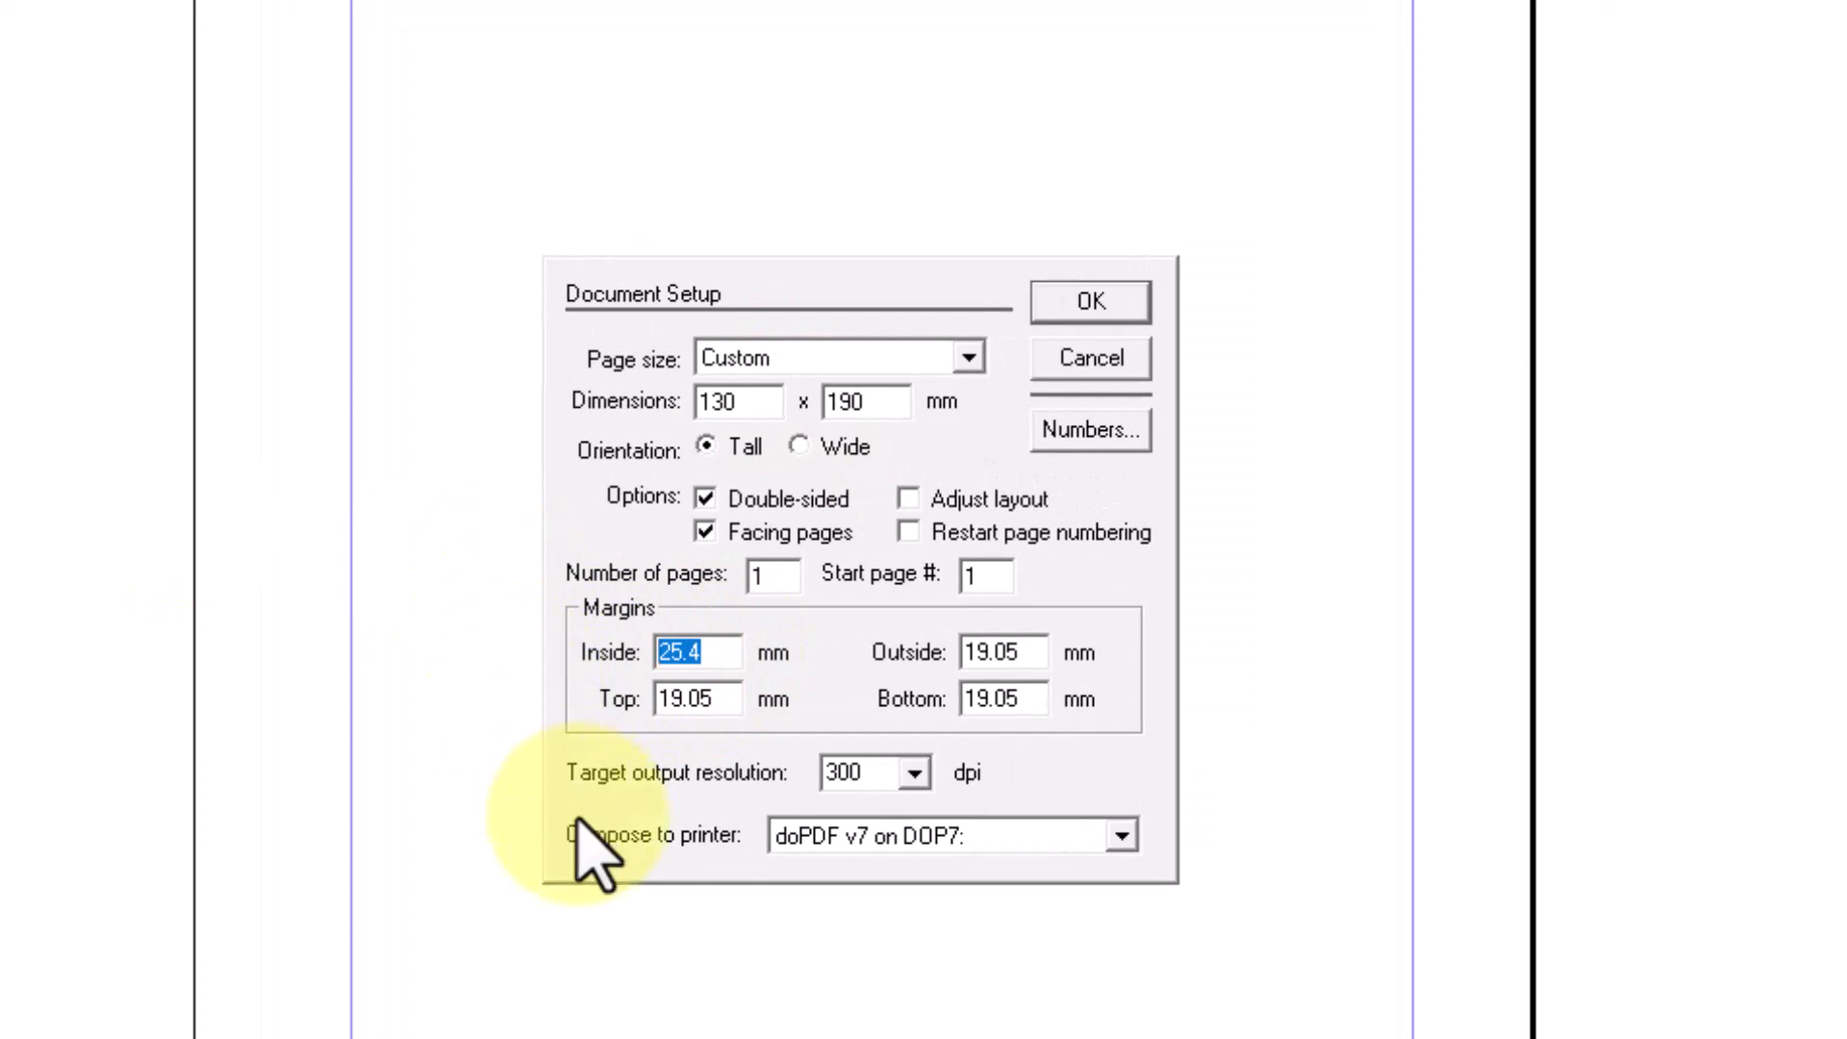
pyautogui.write('10')
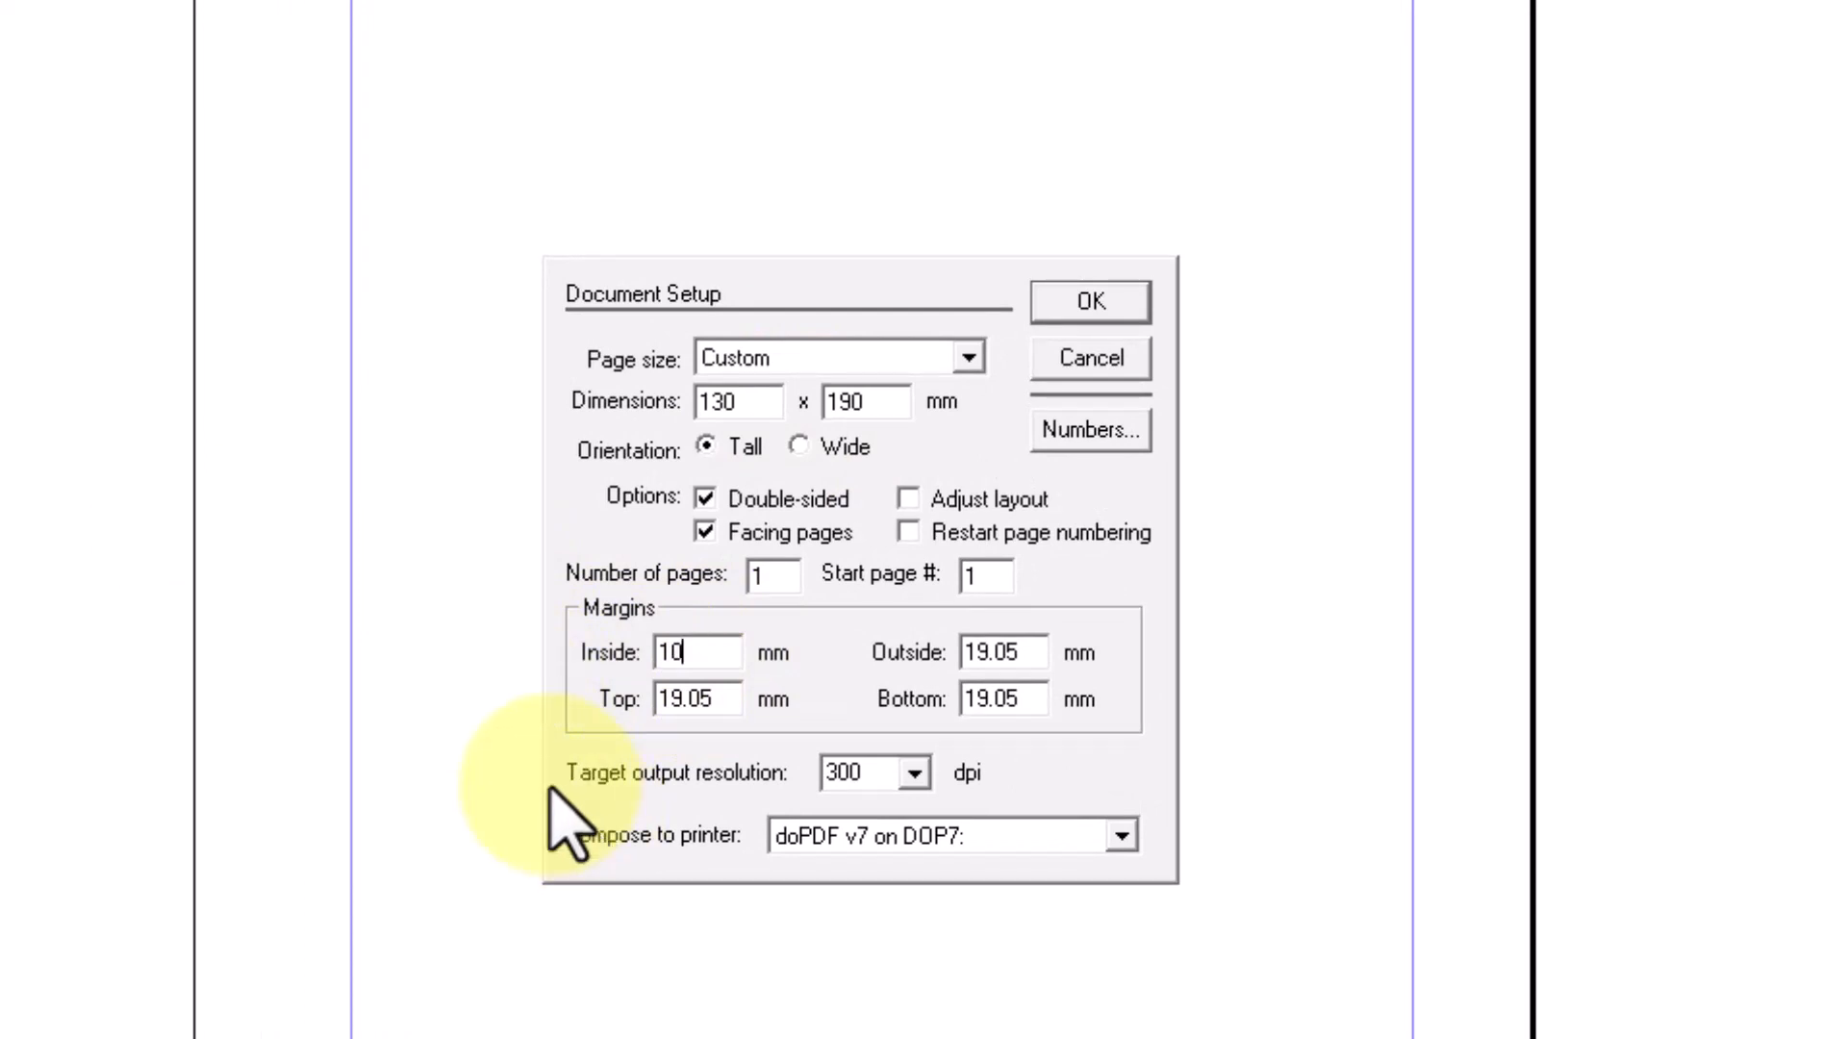
pyautogui.press('Tab')
pyautogui.write('10')
pyautogui.press('Tab')
pyautogui.write('10')
pyautogui.press('Tab')
pyautogui.write('10')
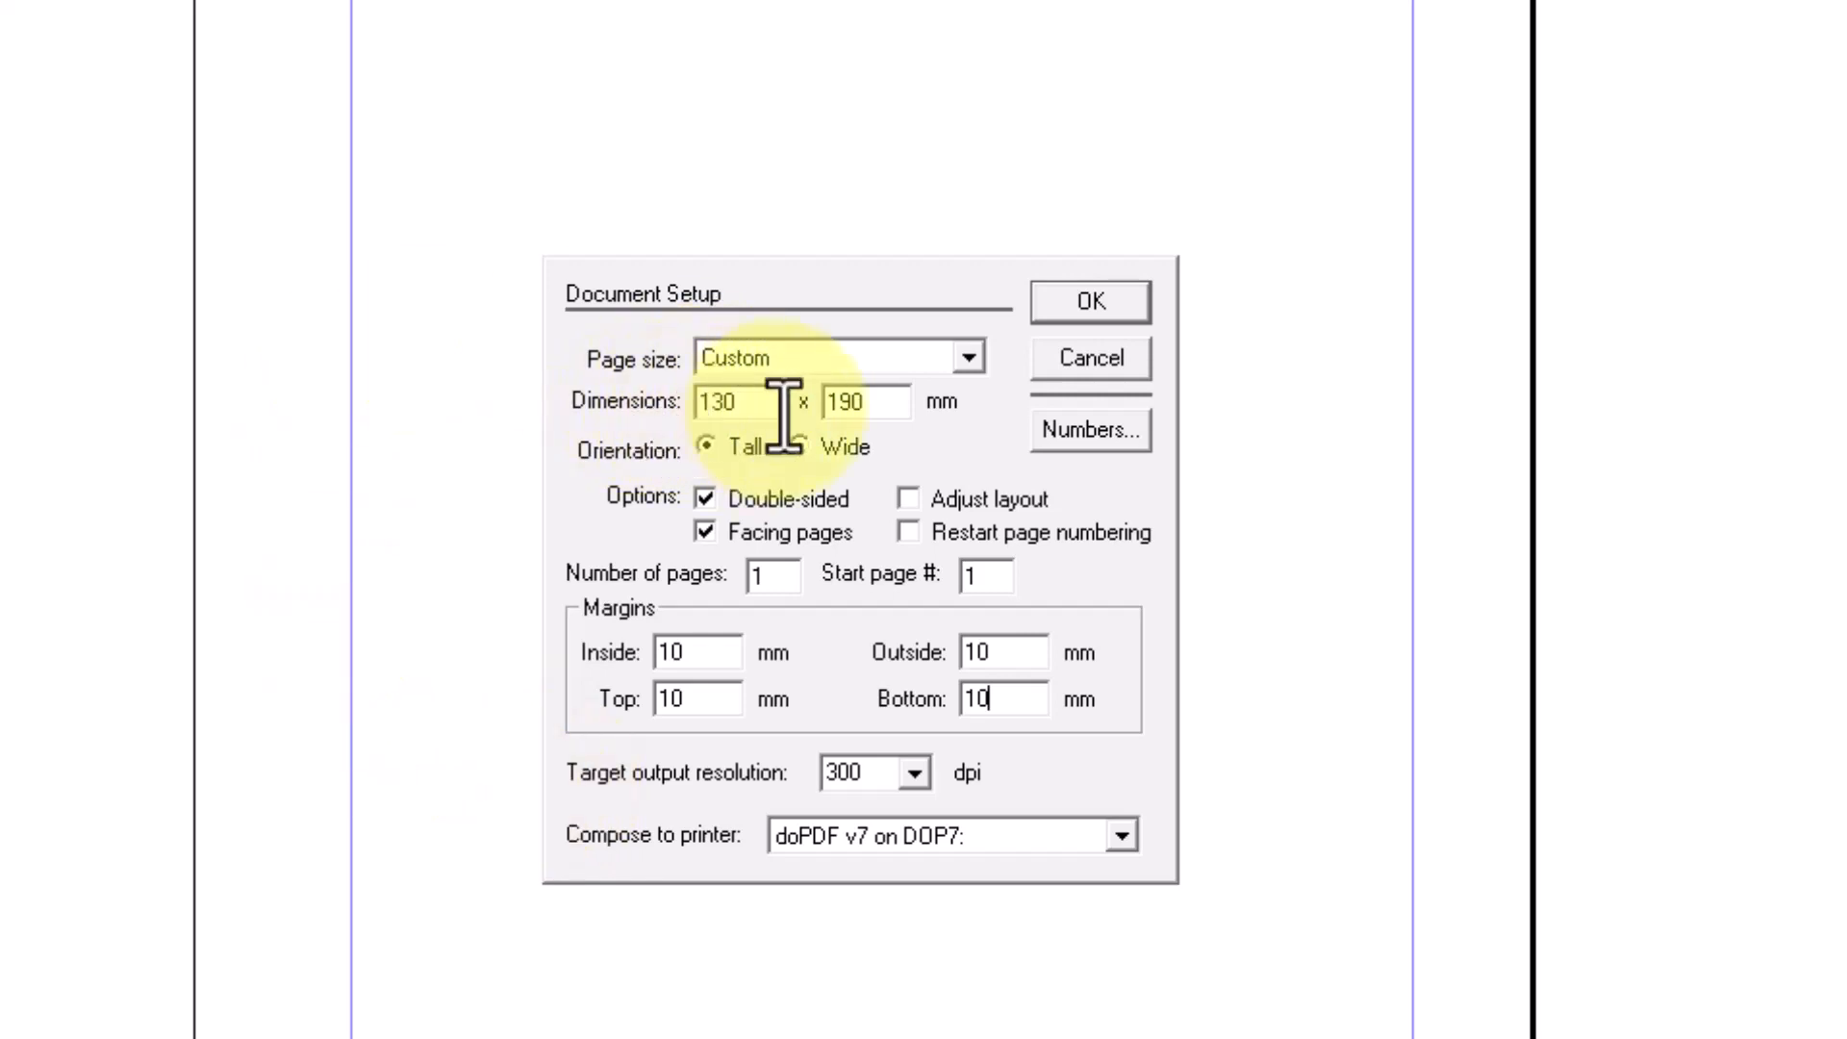
pyautogui.moveTo(772, 404); pyautogui.dragTo(524, 424)
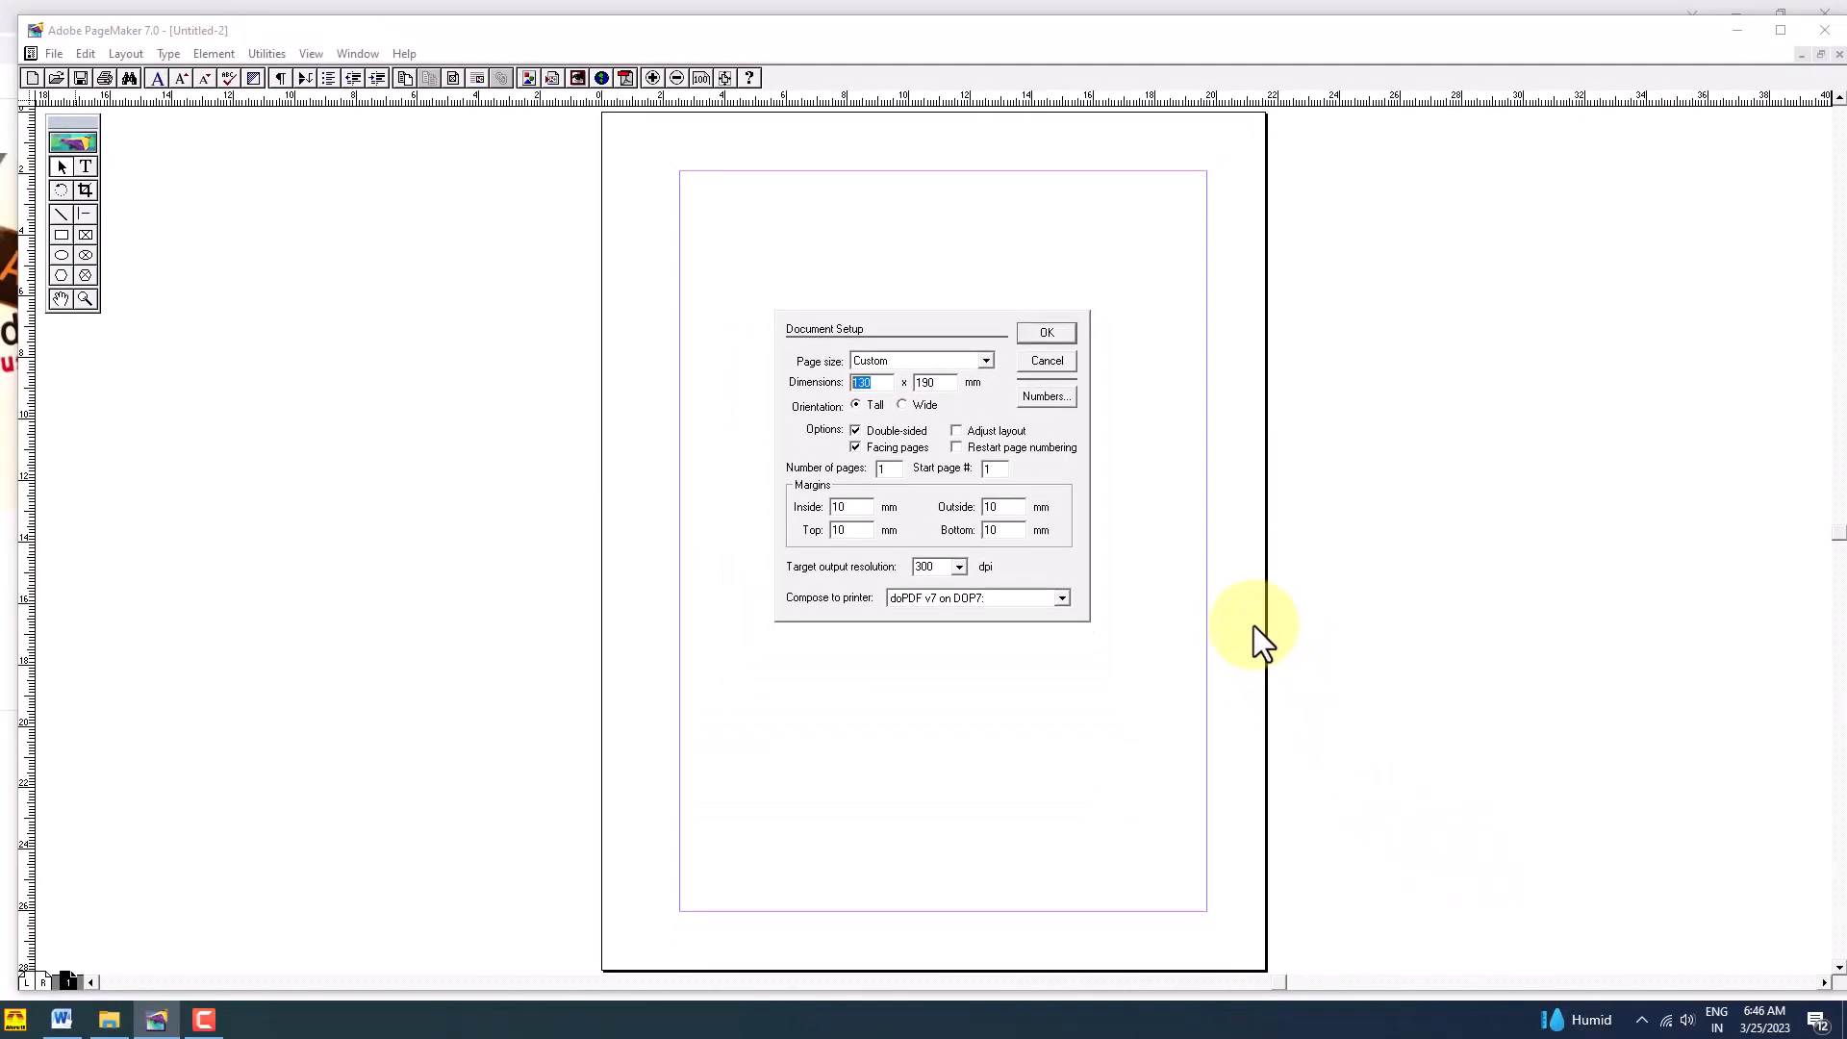
pyautogui.click(1058, 334)
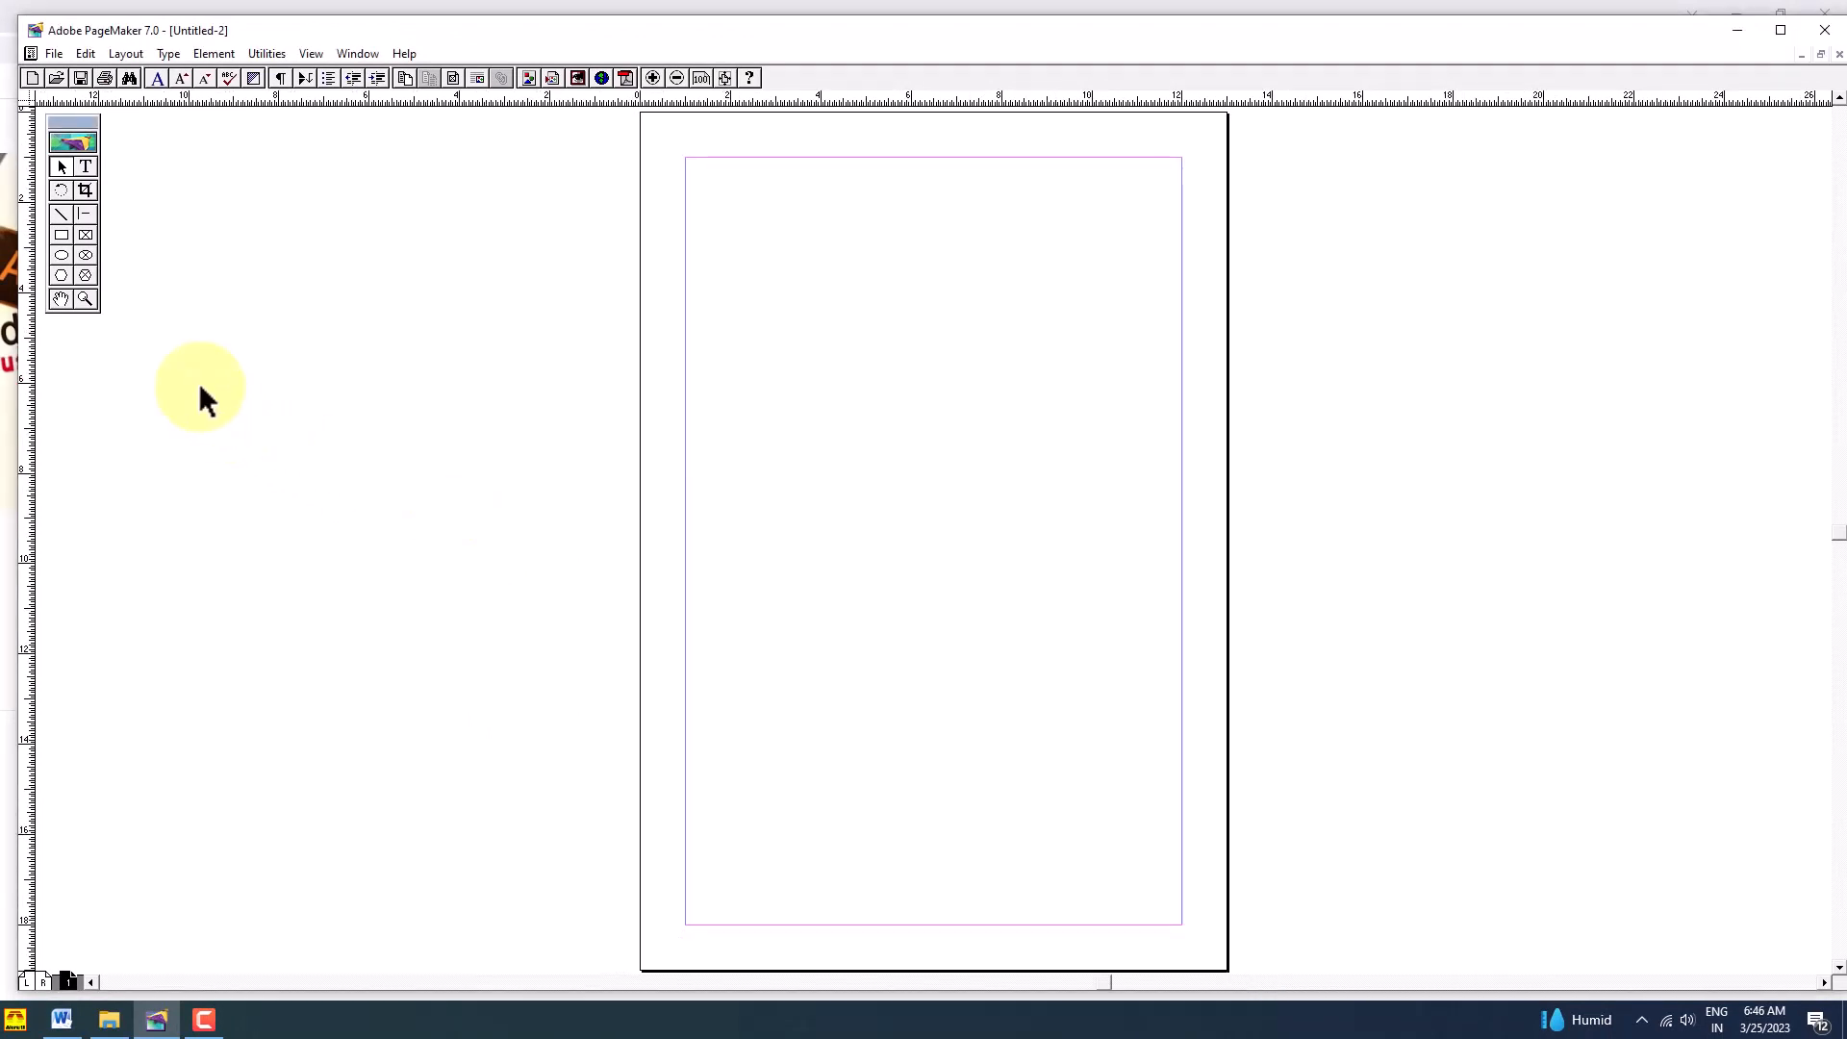
# Step: Try out text entry inside the page margins with a line of placeholder text starting "dgete etrewte"
pyautogui.click(86, 166)
pyautogui.click(773, 197)
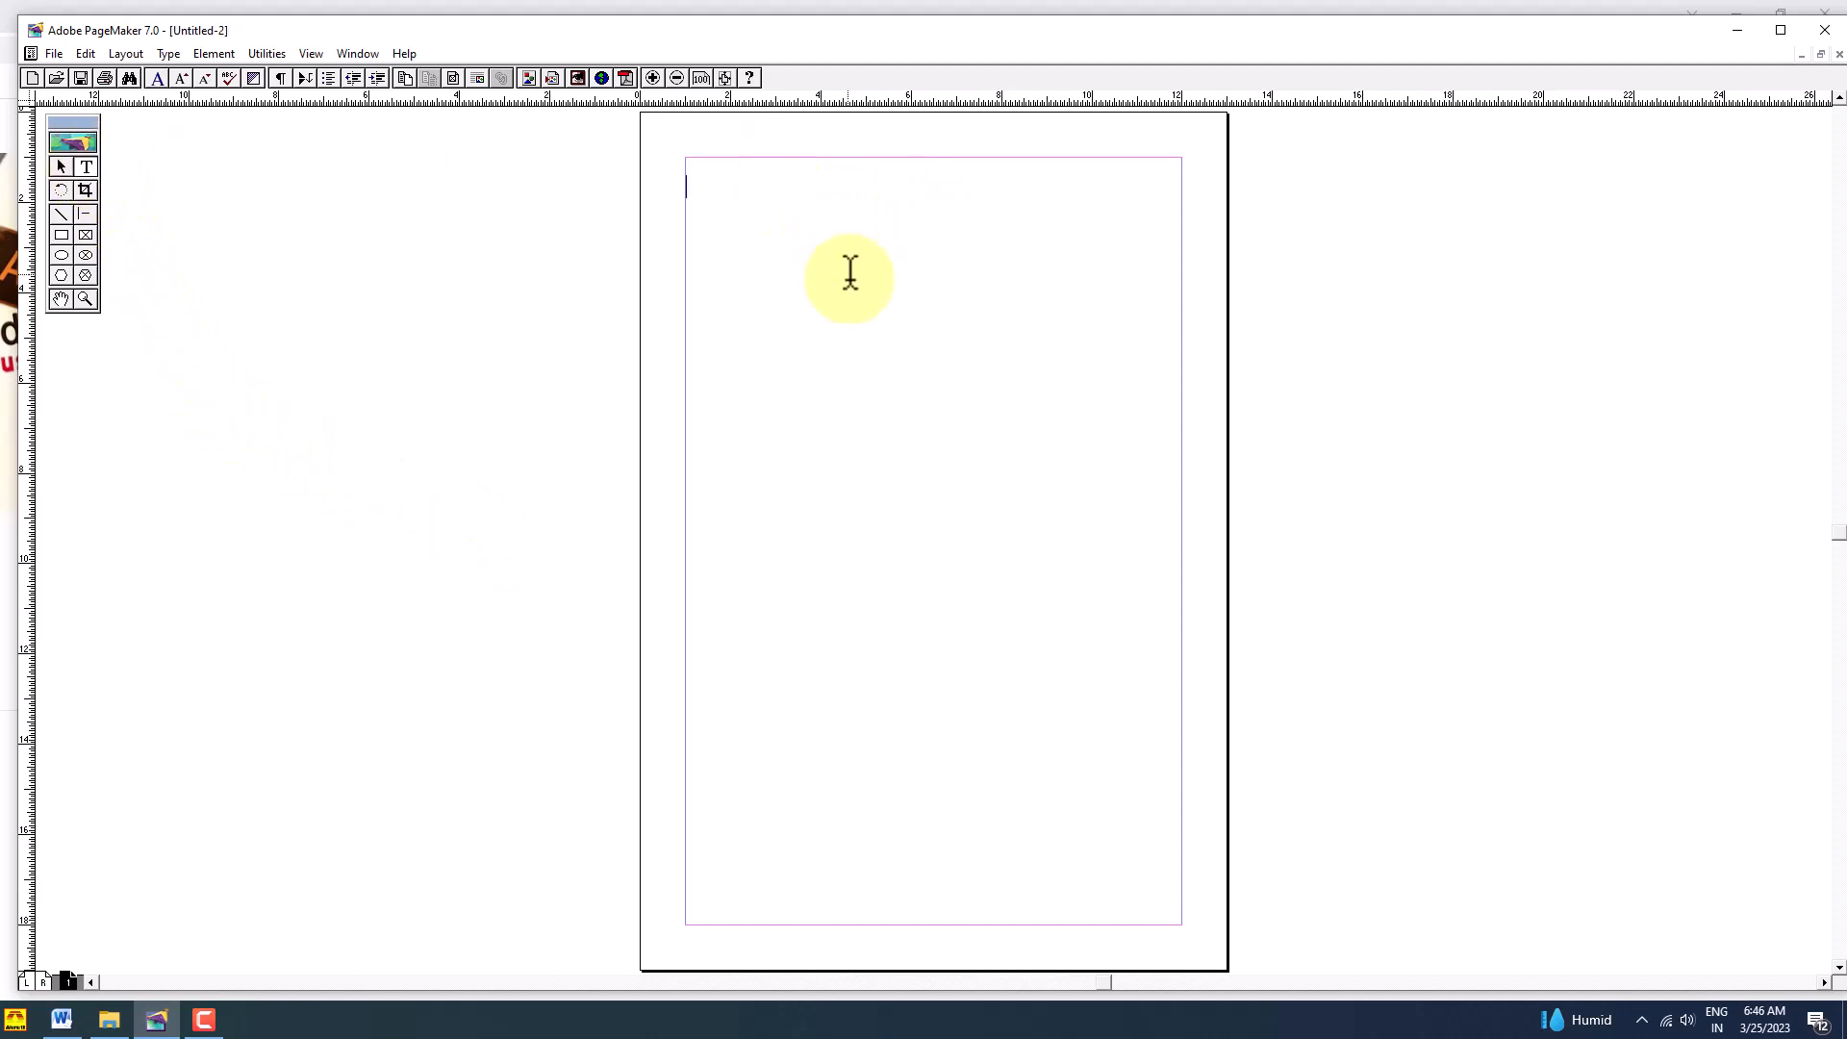
pyautogui.write('dgete etrewte ete e')
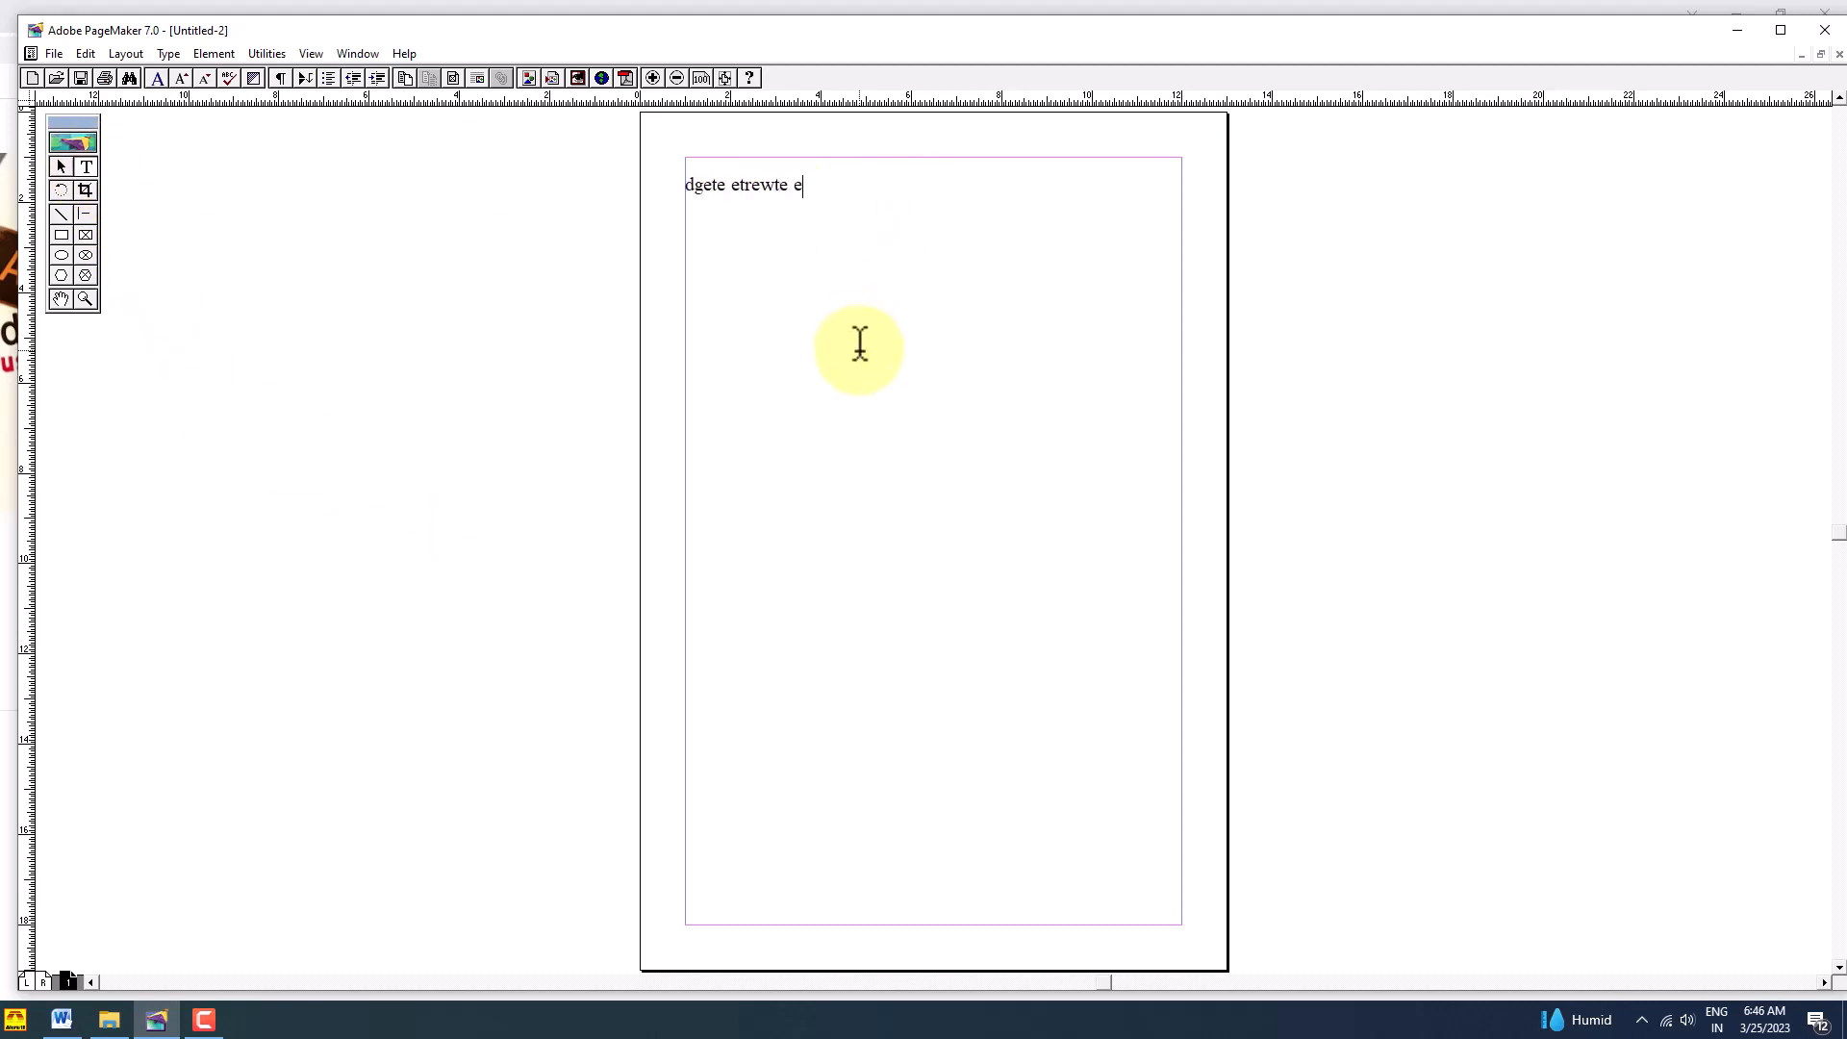
pyautogui.write('t gg')
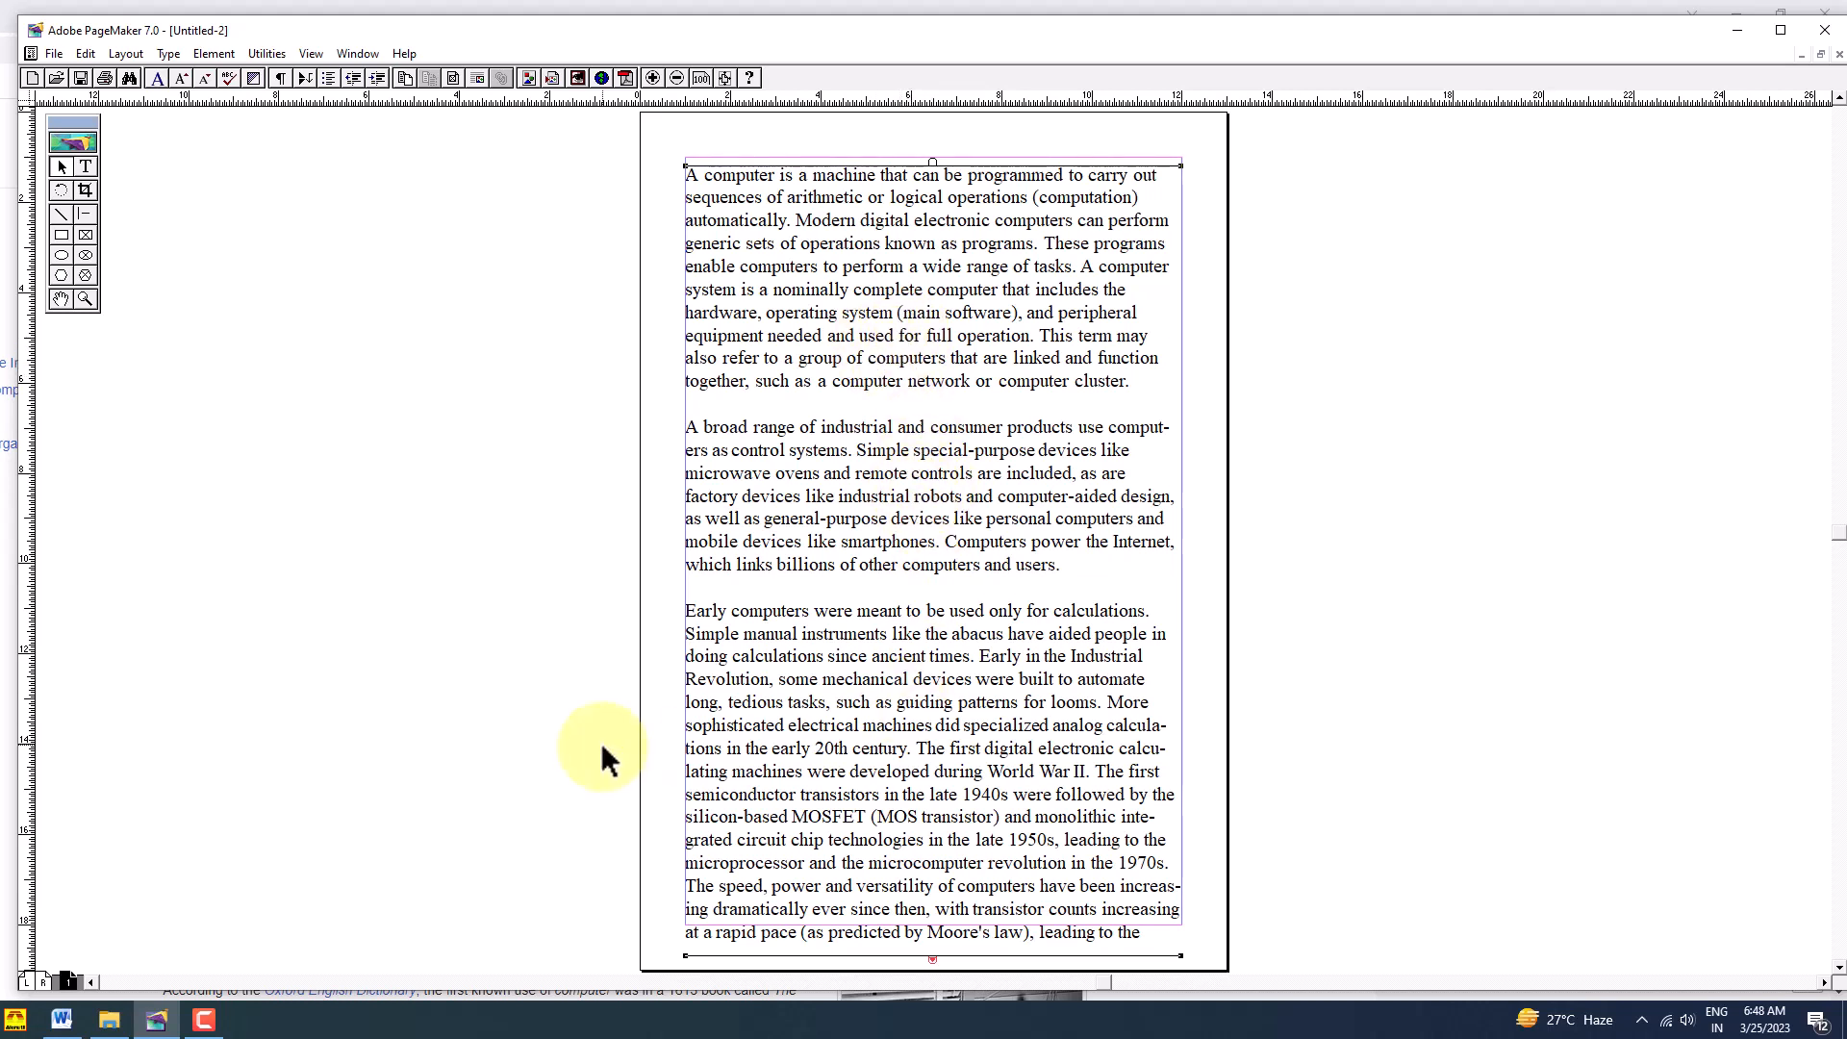
# Step: Insert 50 pages after the current page using the Document Master
pyautogui.click(466, 638)
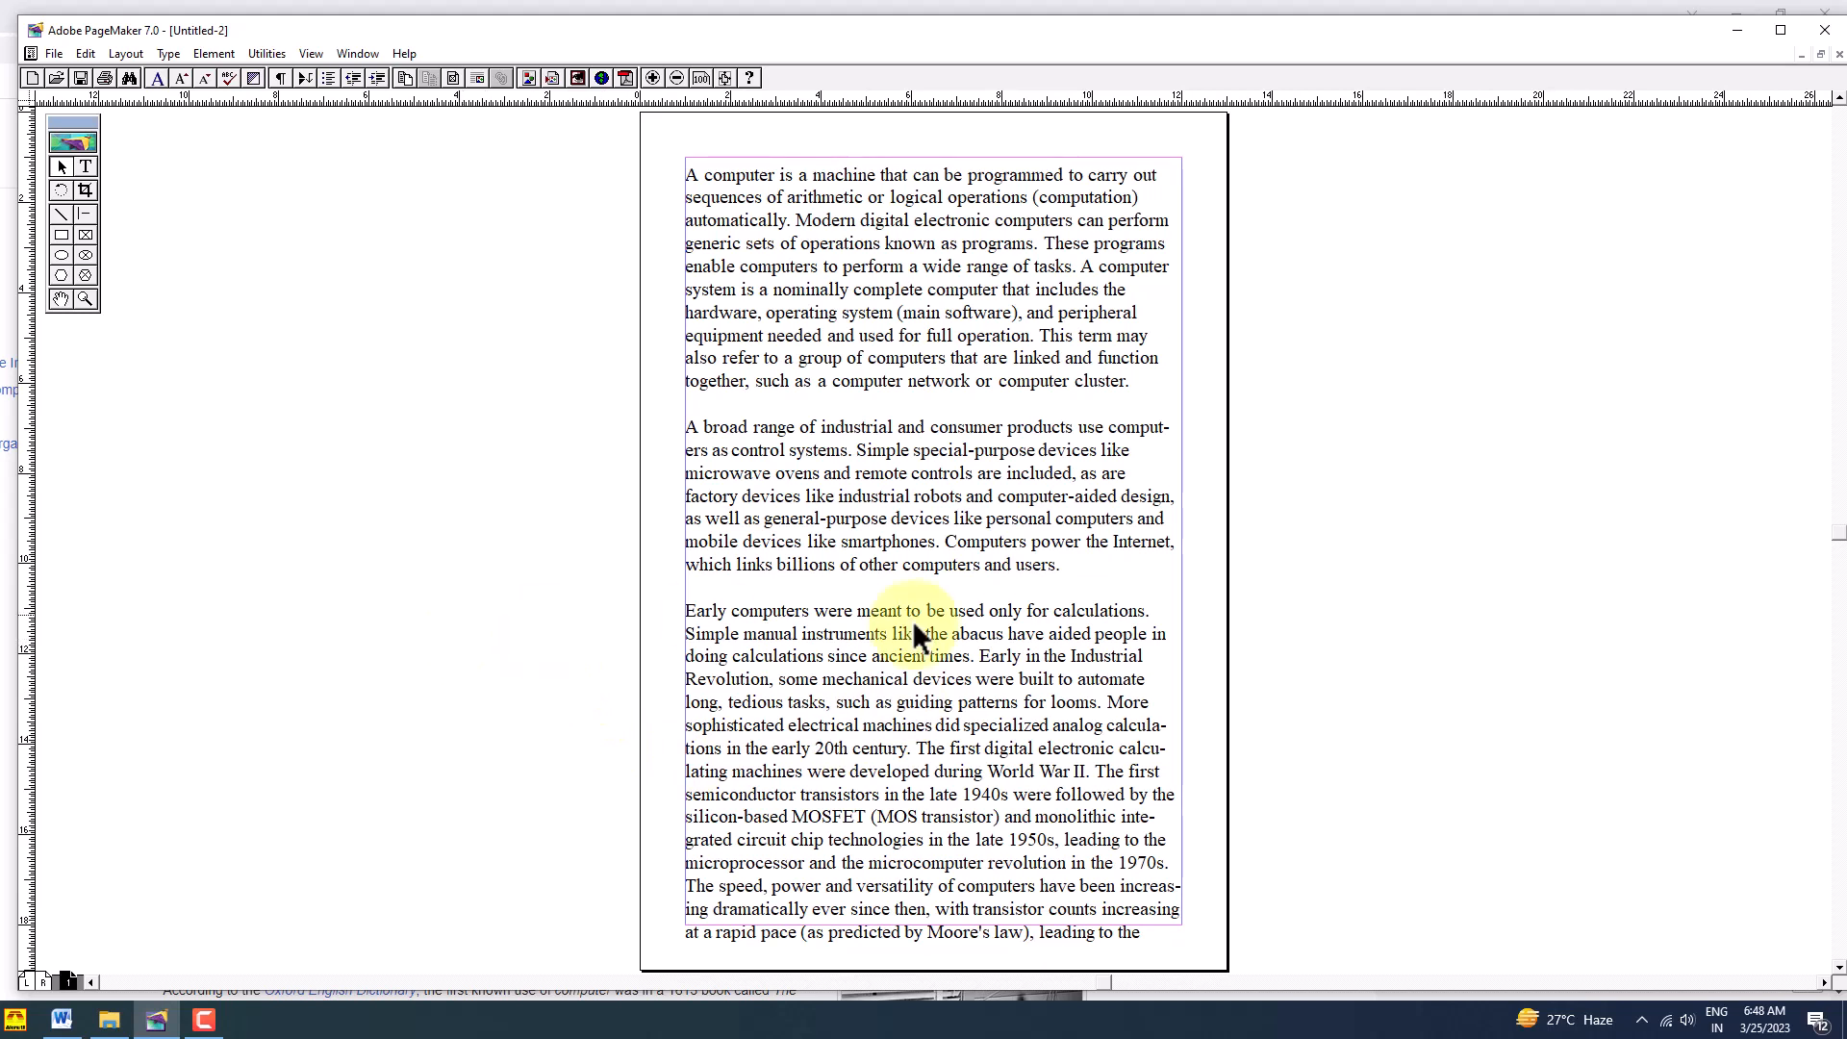
pyautogui.click(870, 225)
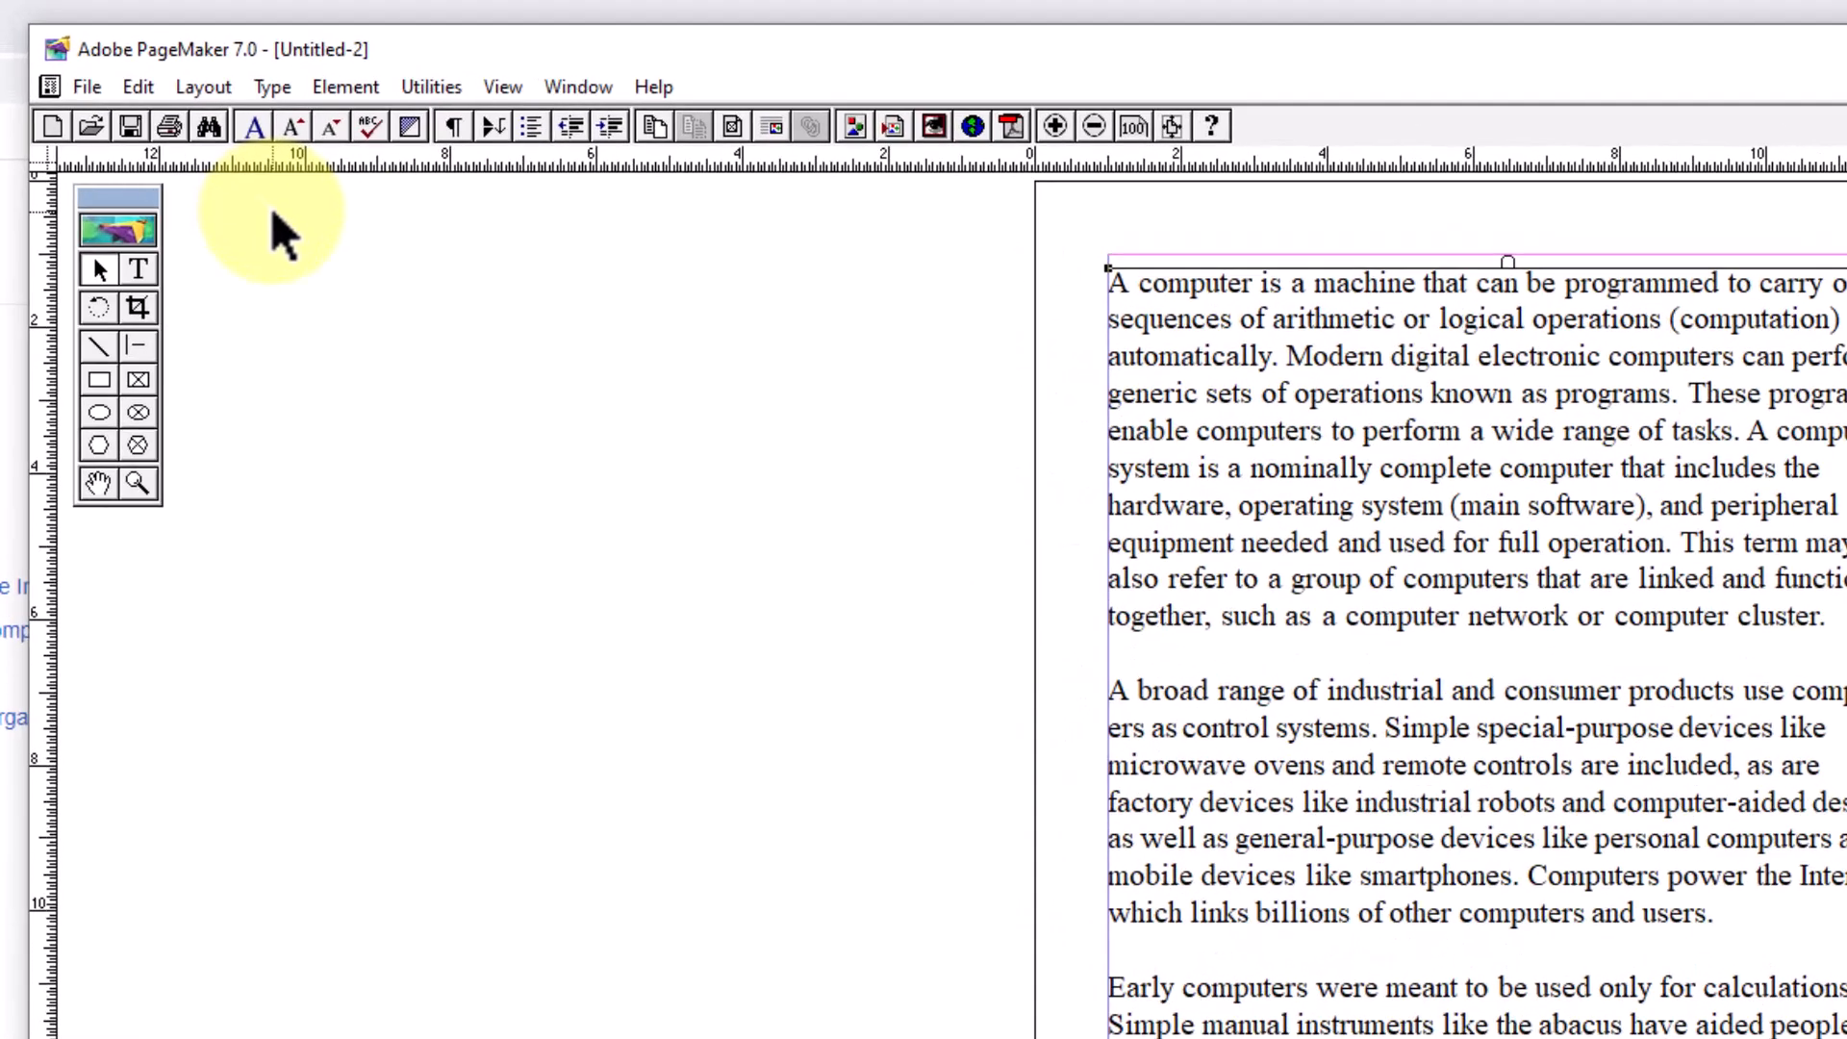
pyautogui.click(207, 90)
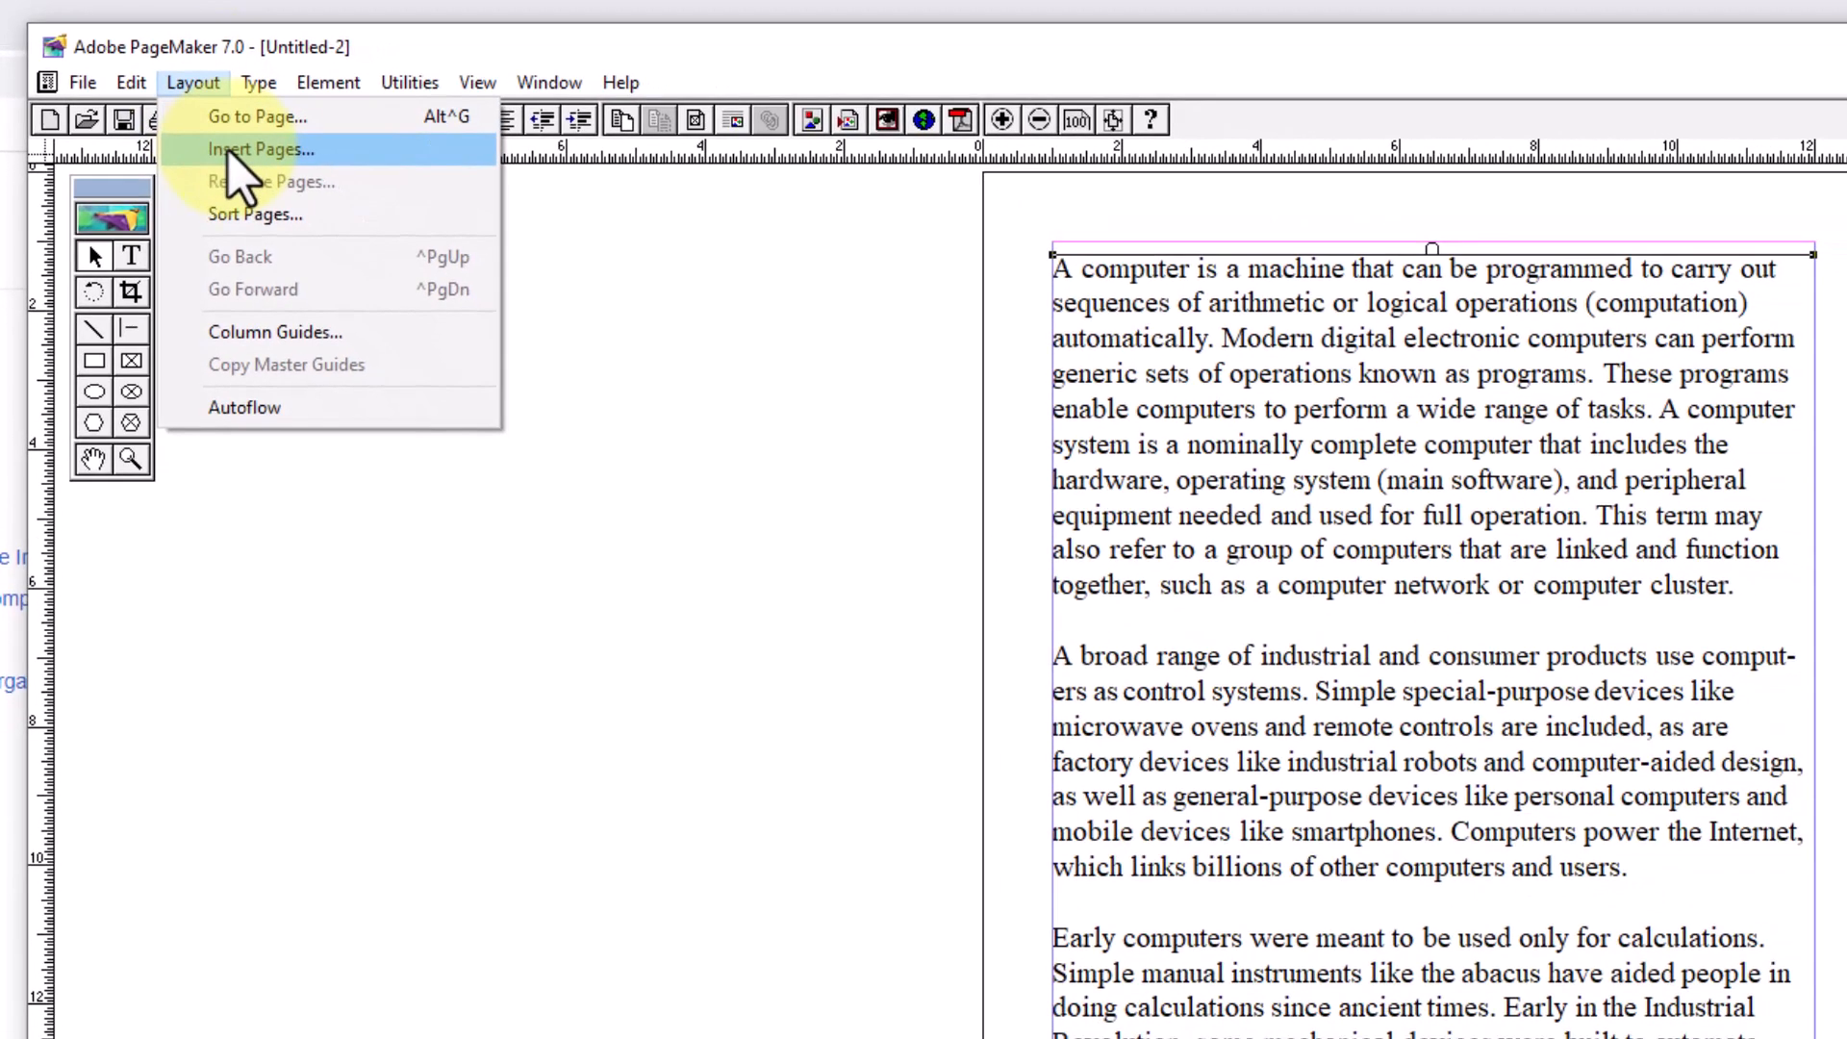
pyautogui.click(288, 181)
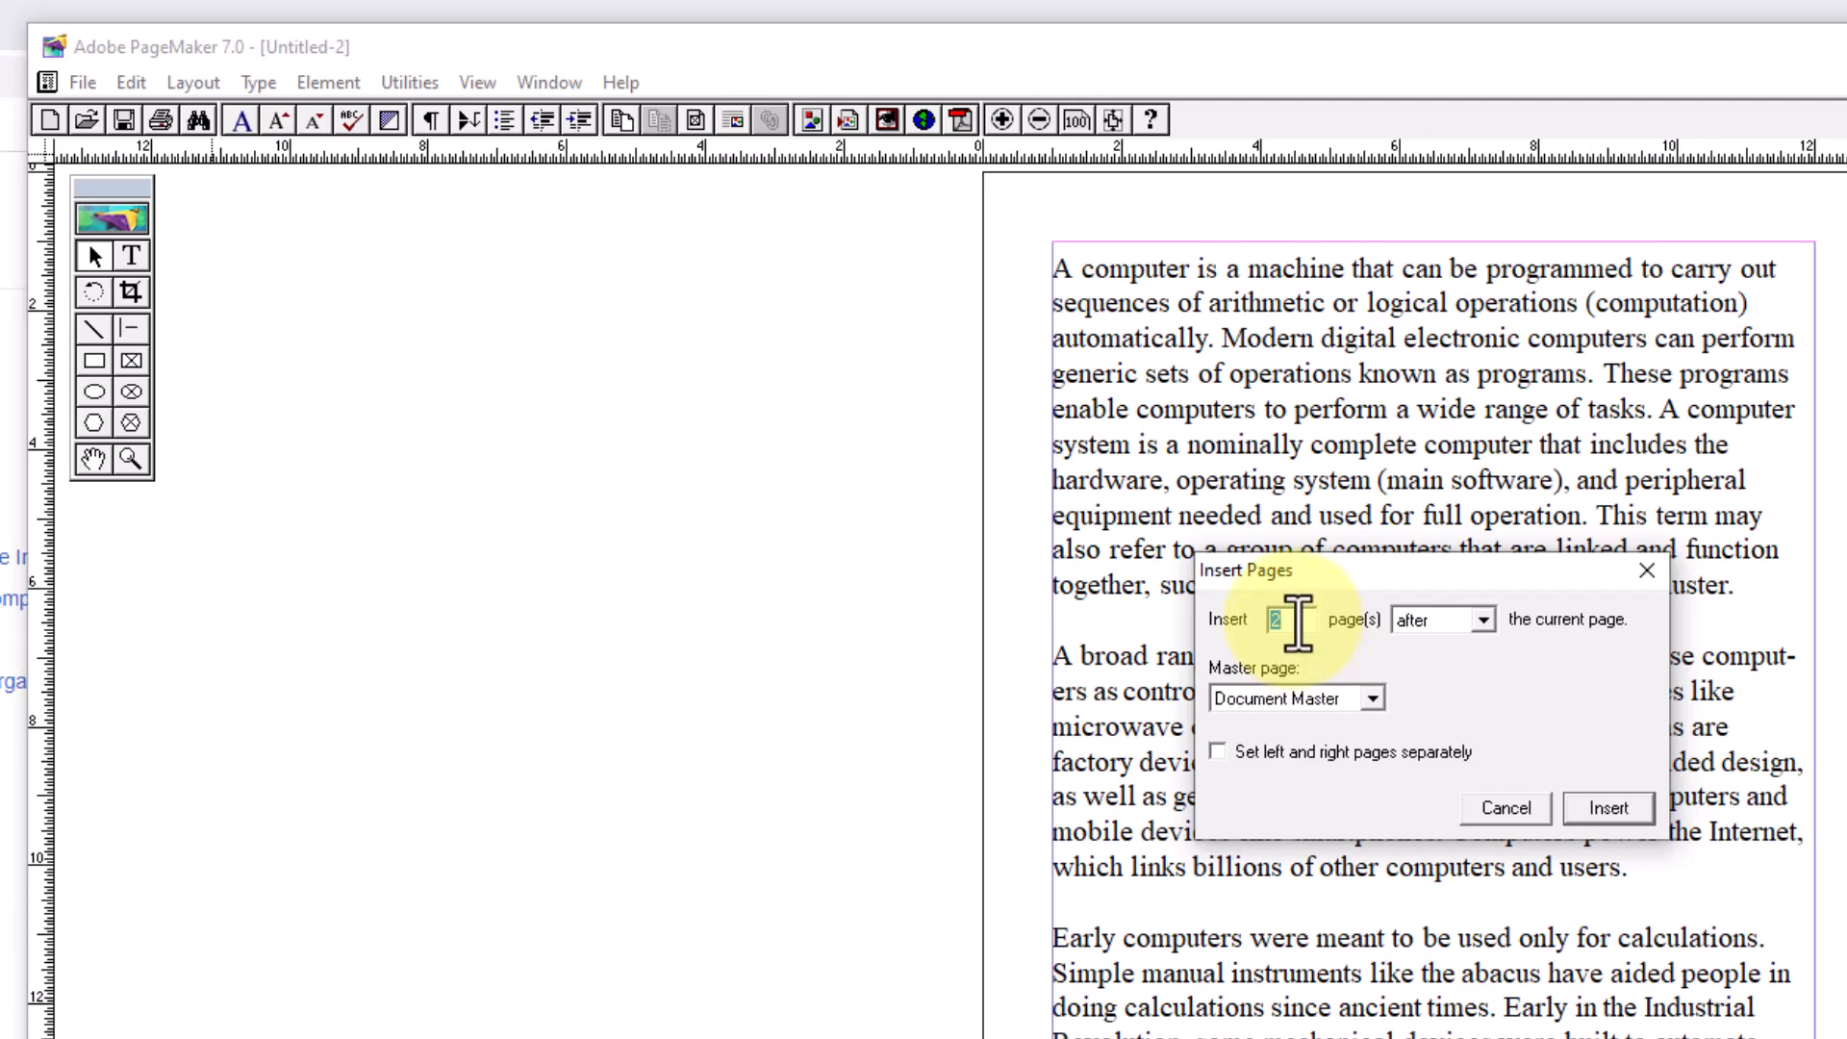
pyautogui.write('50')
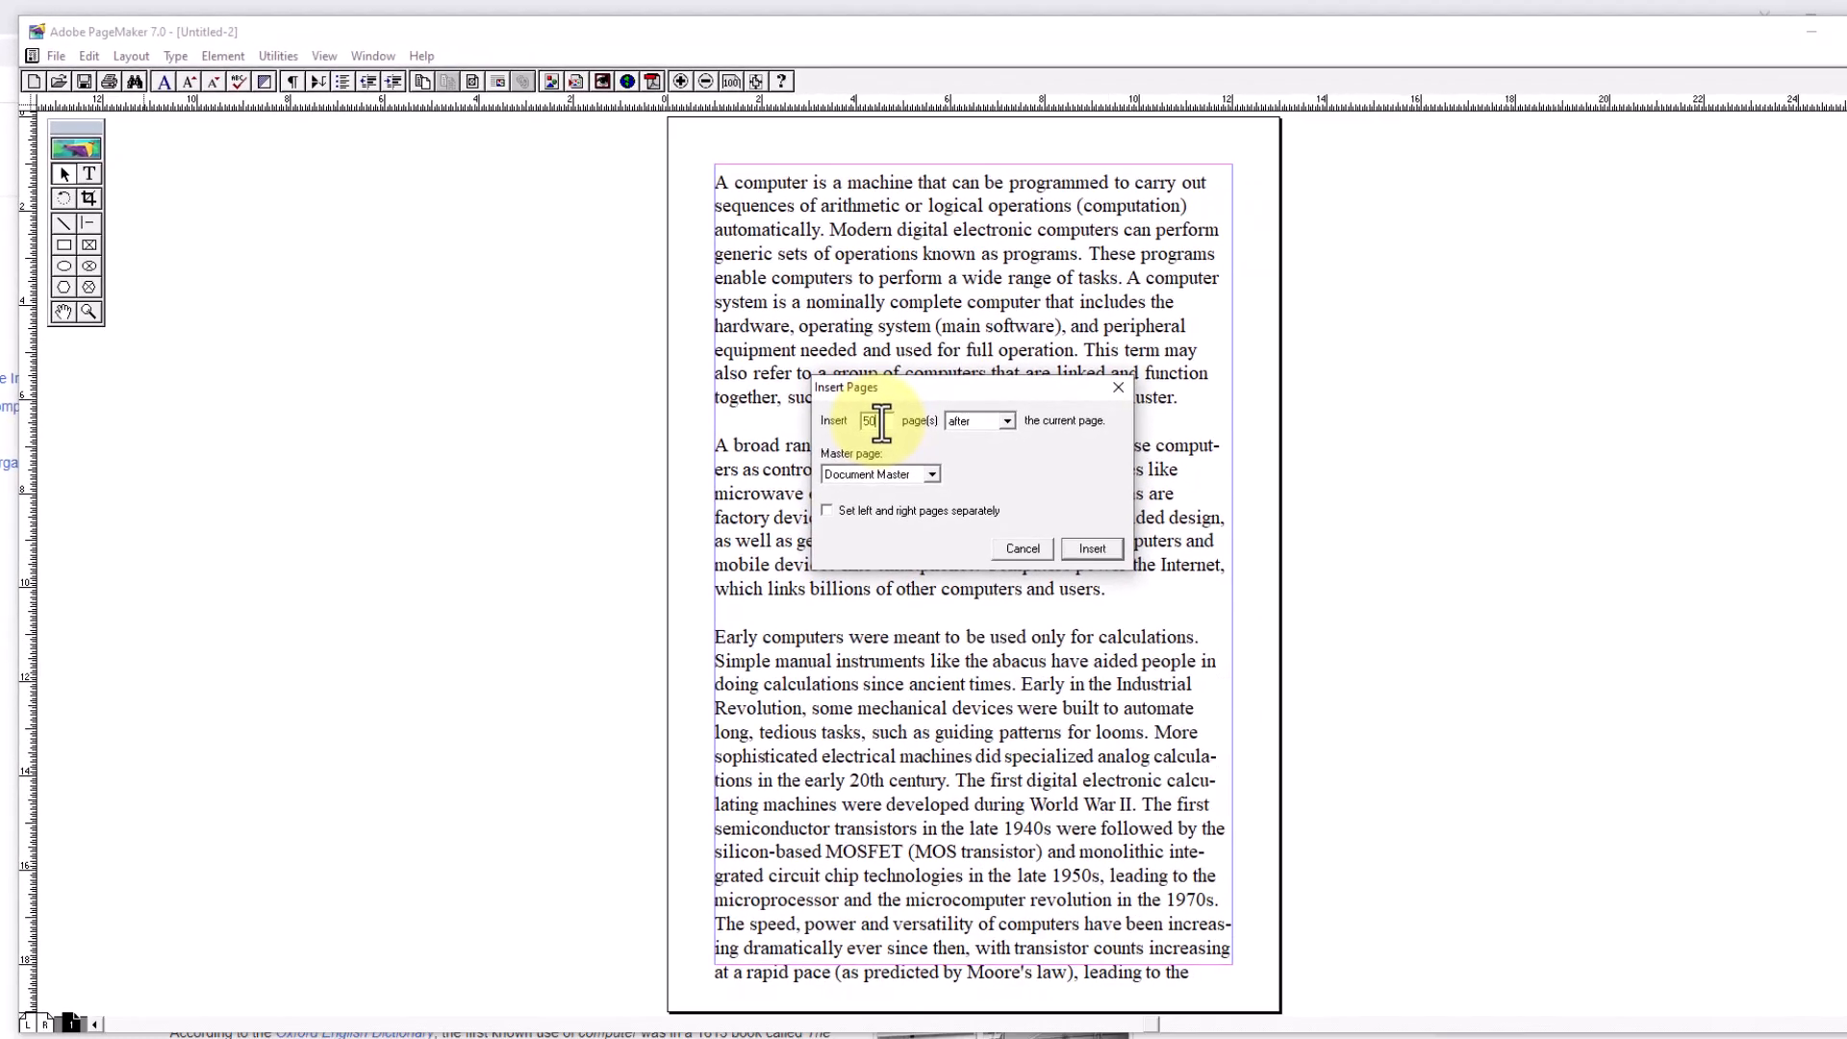
pyautogui.press('Return')
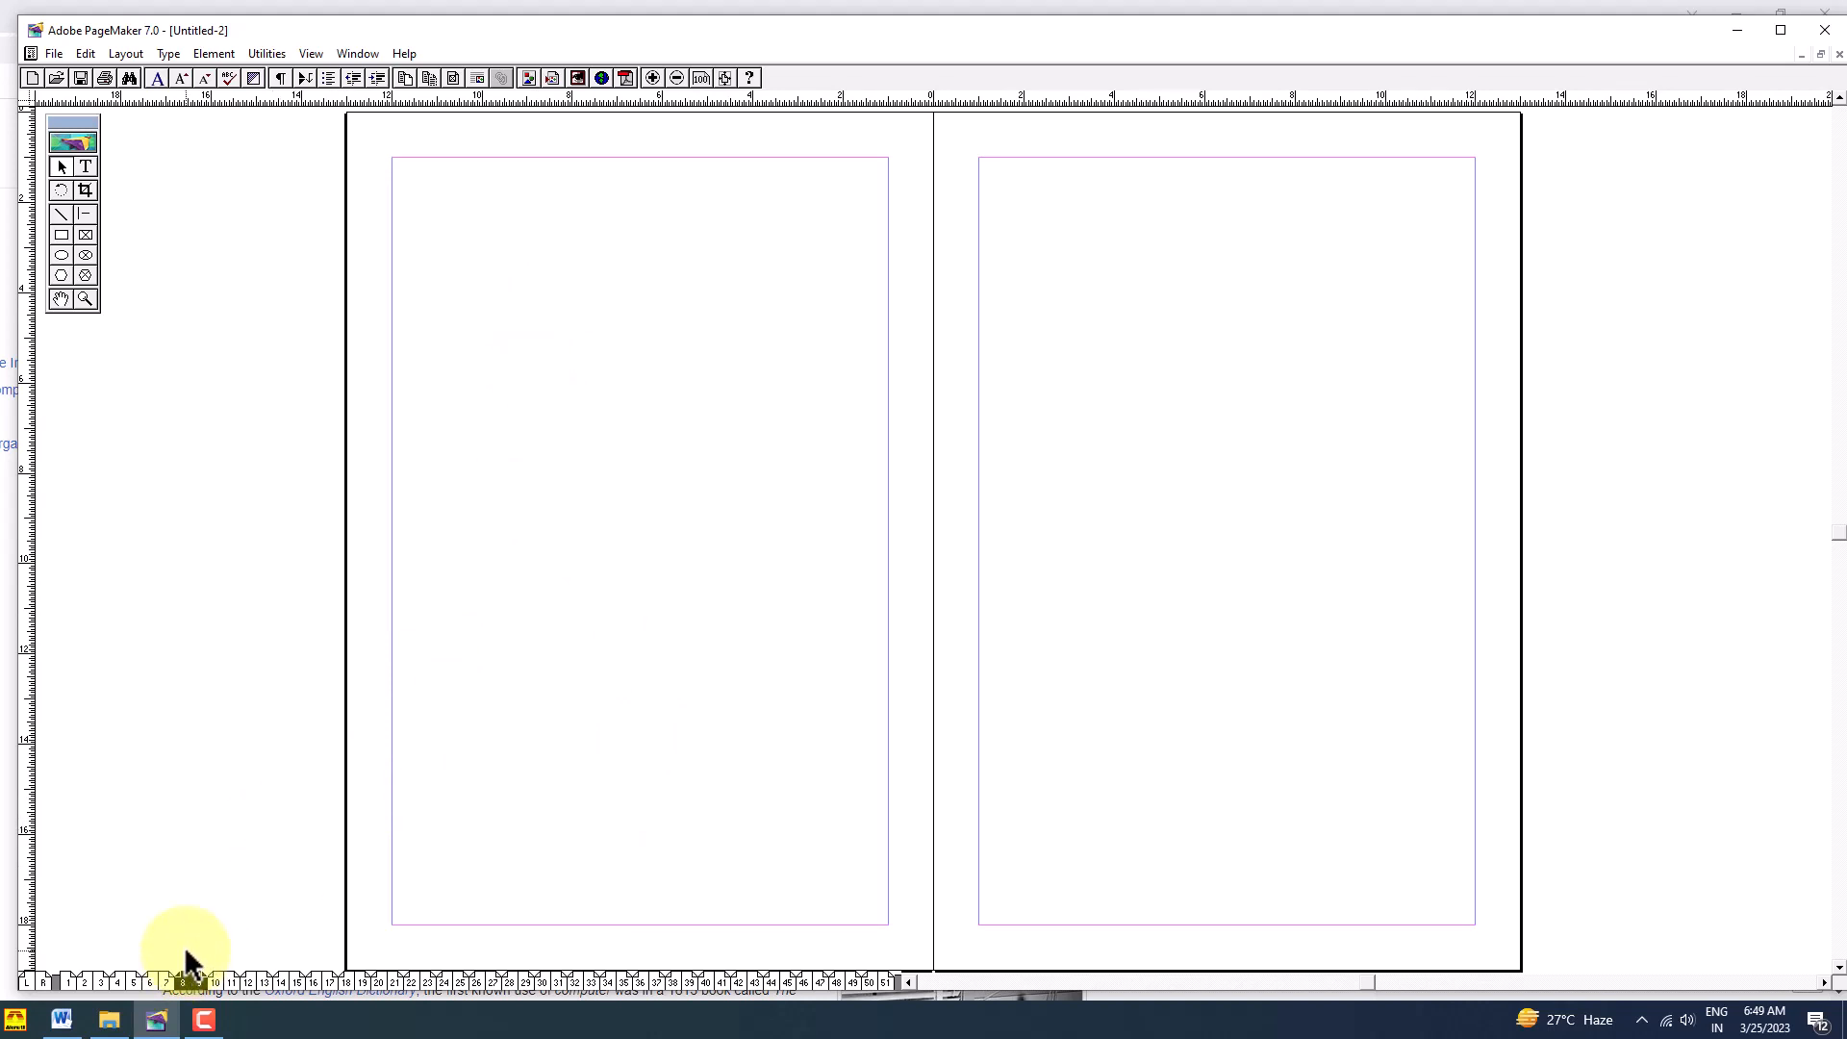
# Step: On the master pages, draw a horizontal margin-to-margin line about 140 mm down the left page and copy it to the right page
pyautogui.click(32, 979)
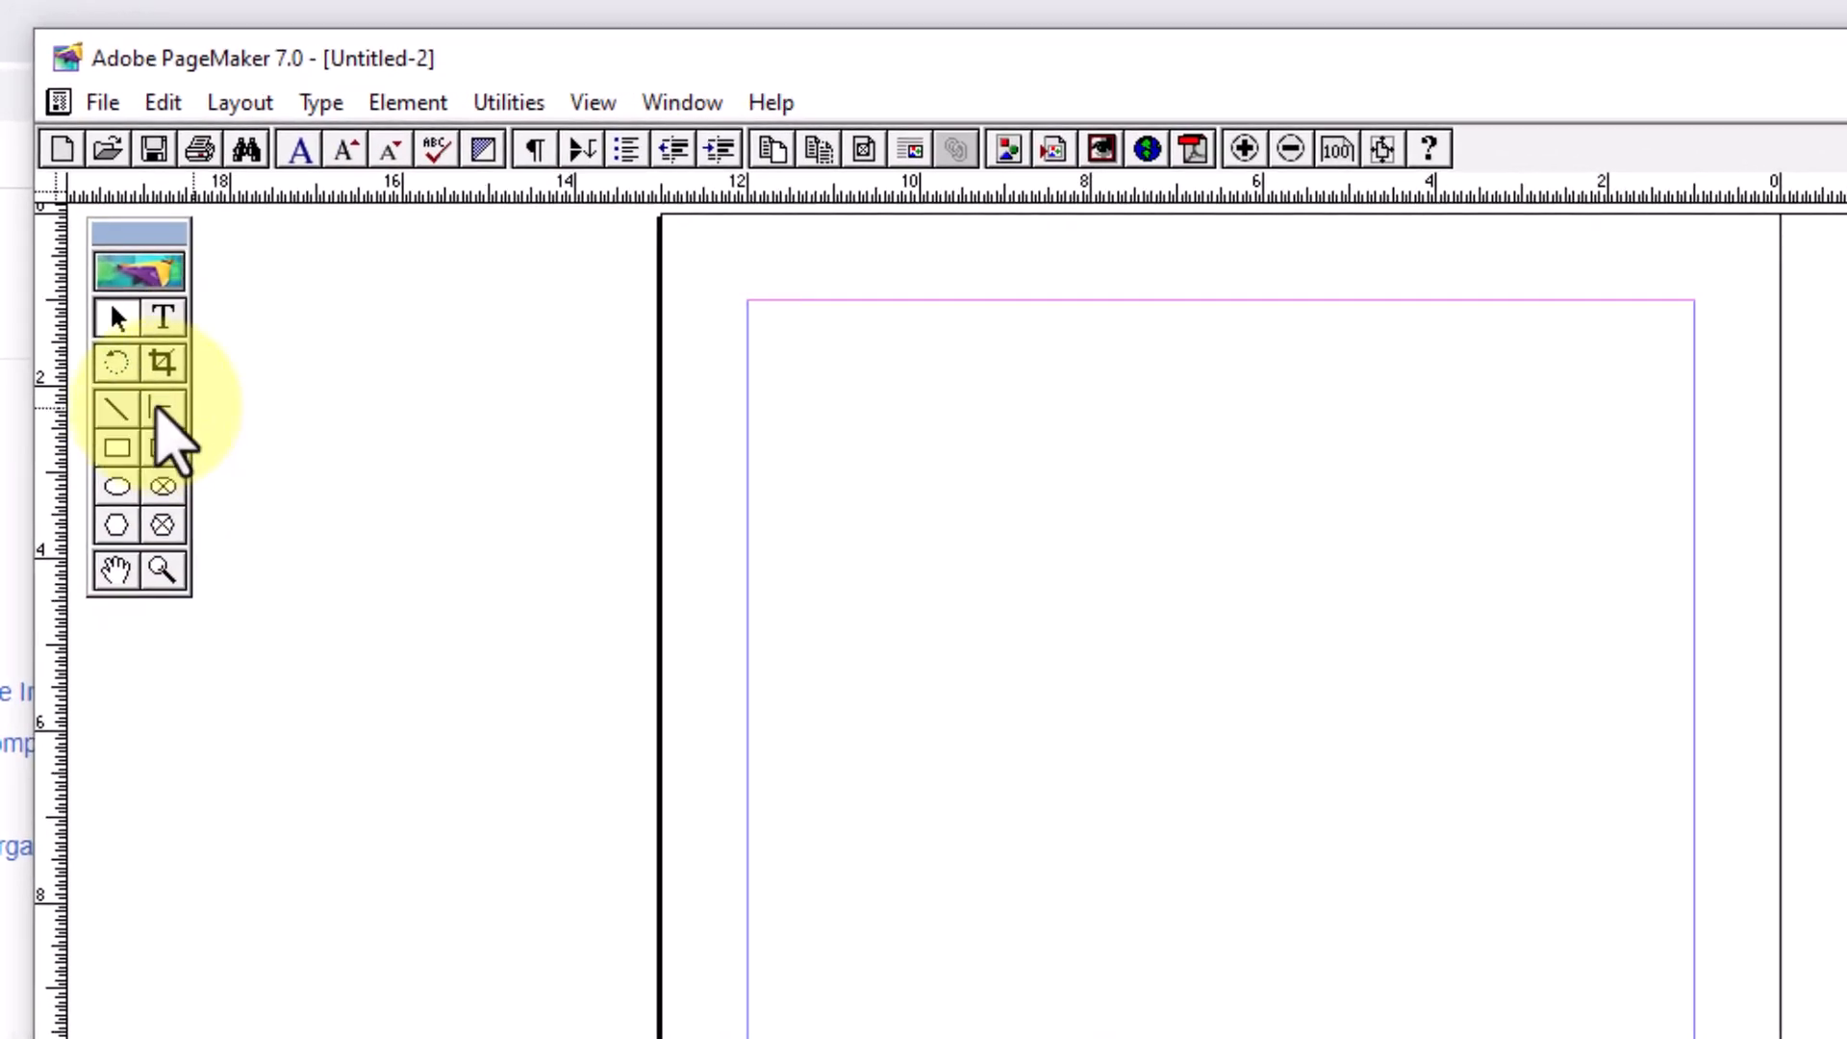
pyautogui.click(164, 408)
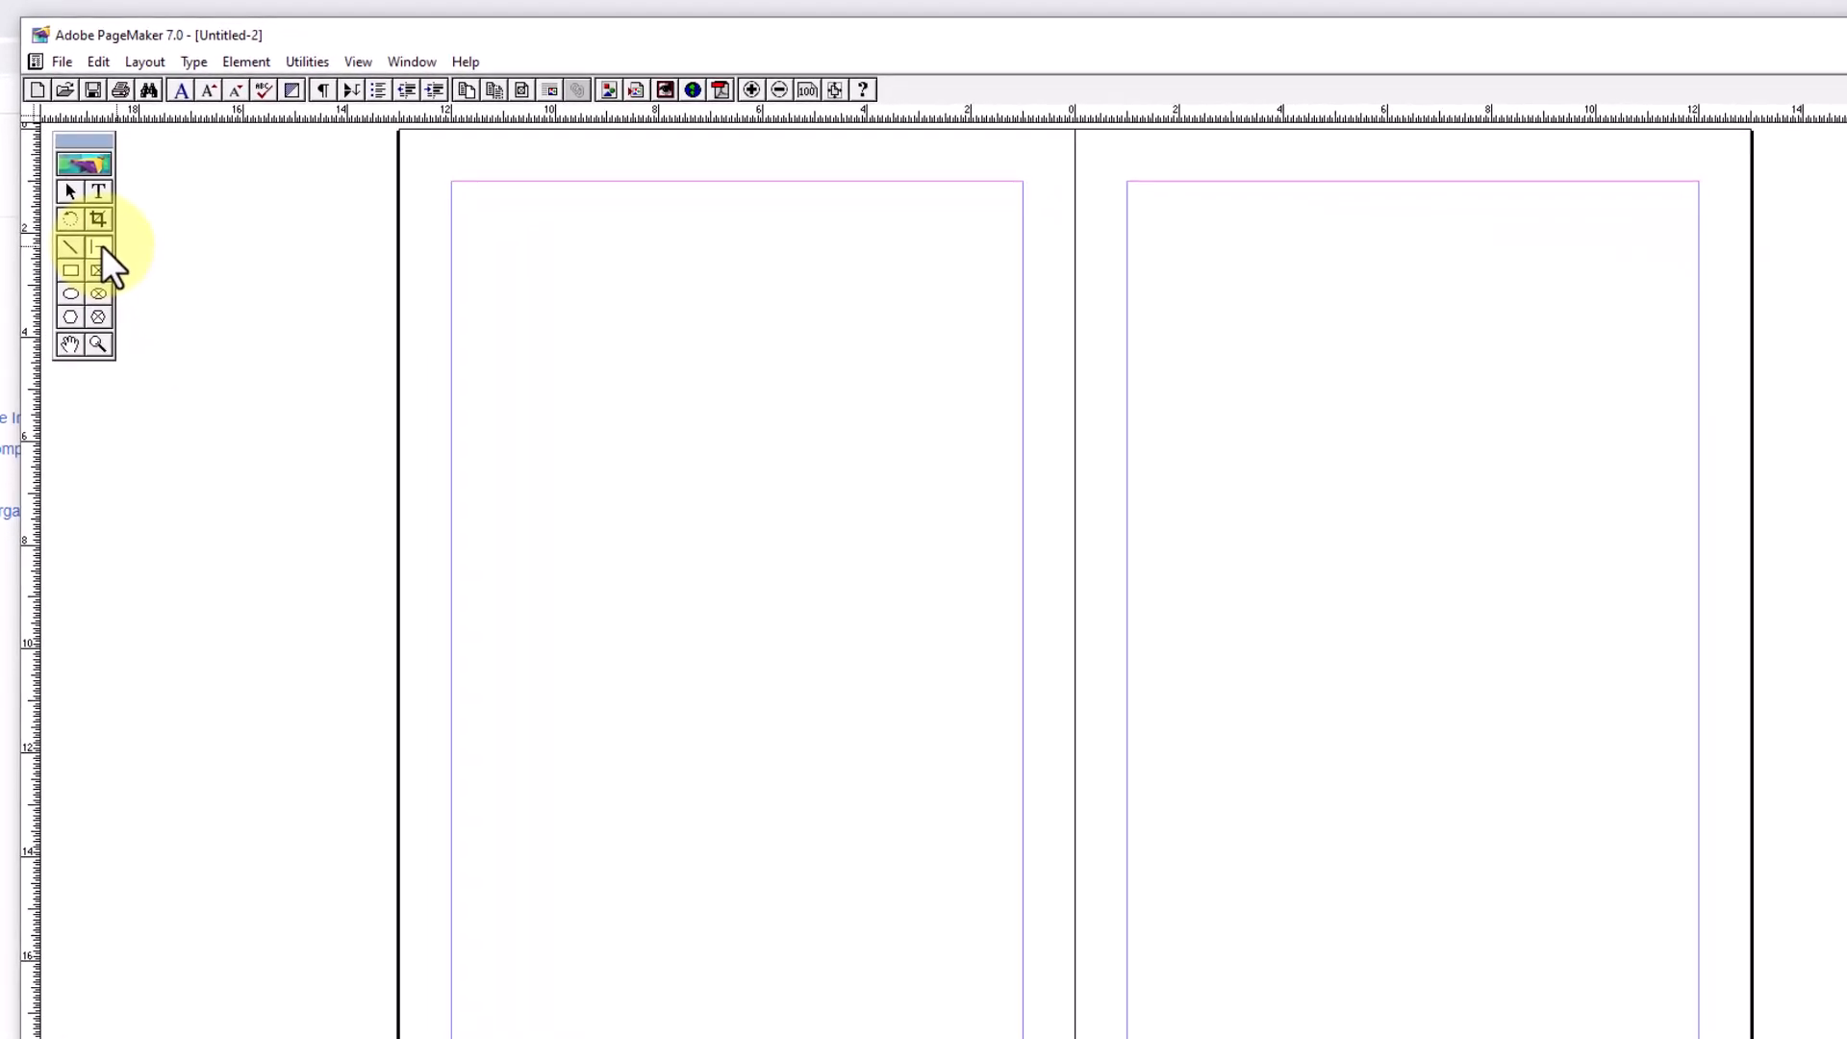
pyautogui.moveTo(451, 848); pyautogui.dragTo(1022, 901)
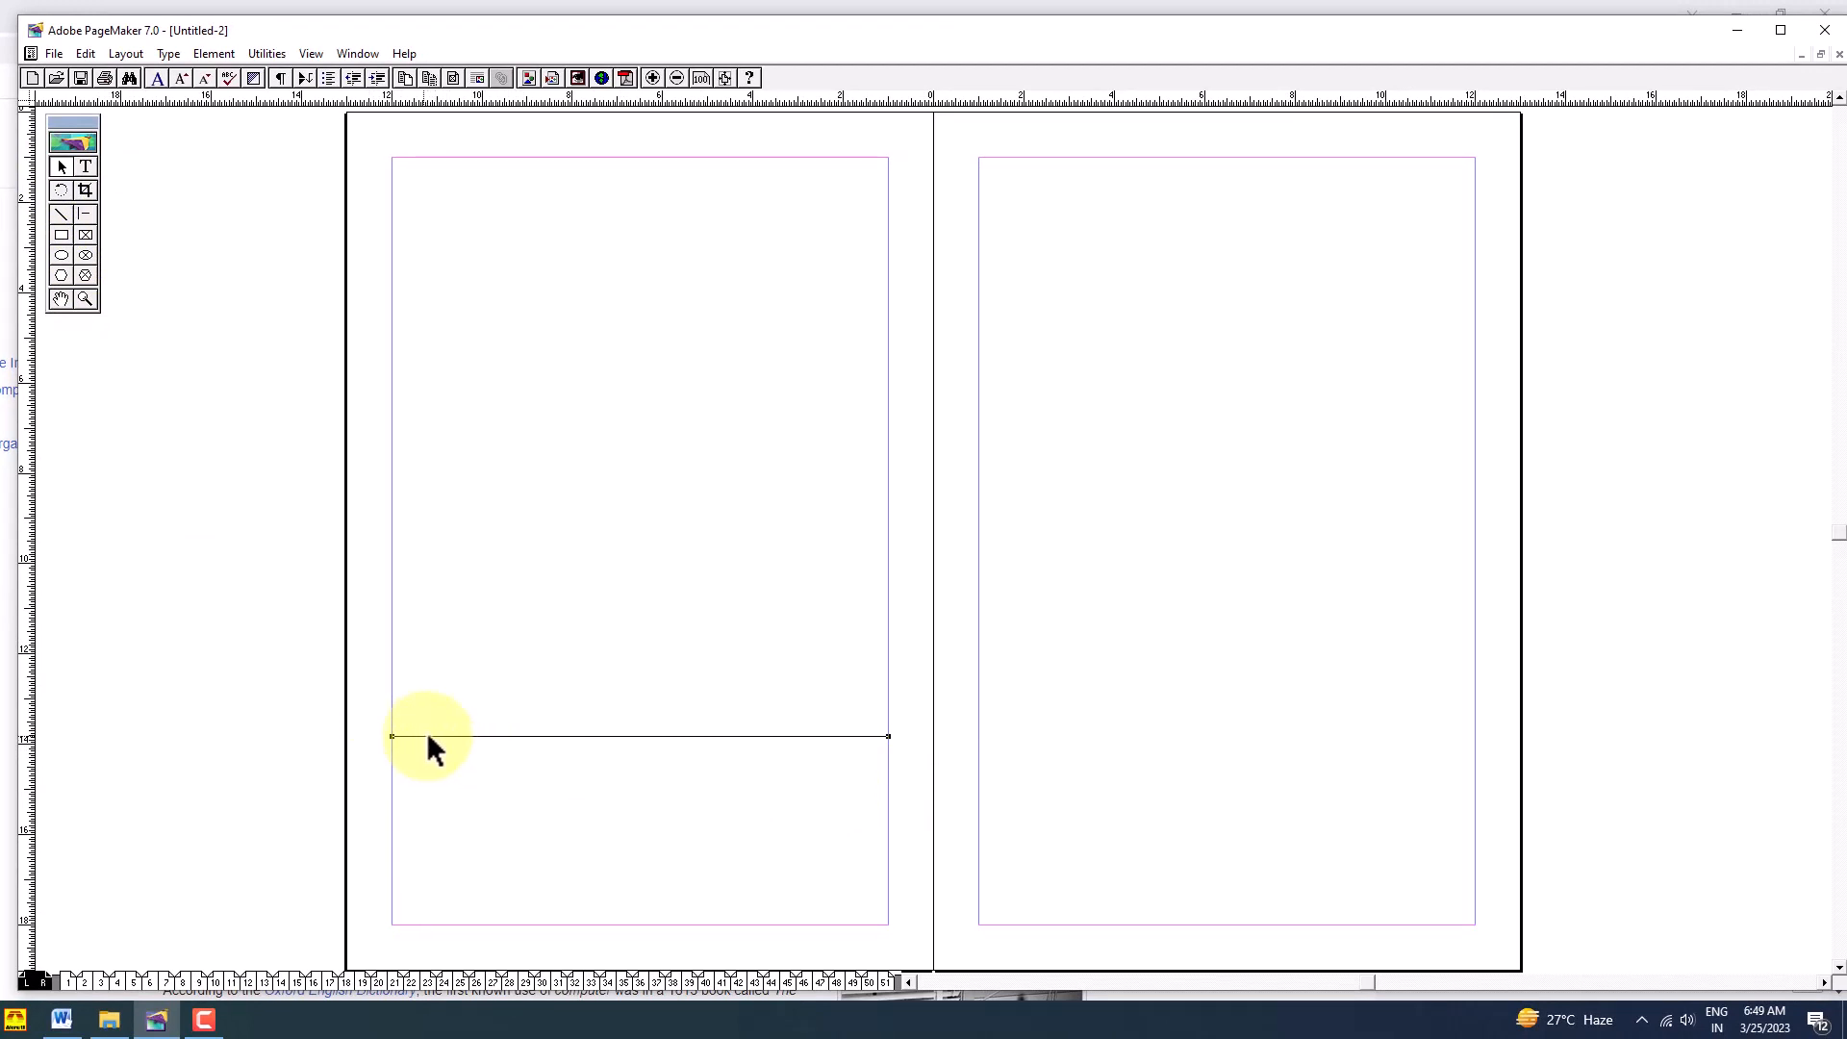
pyautogui.moveTo(426, 737); pyautogui.dragTo(1010, 737)
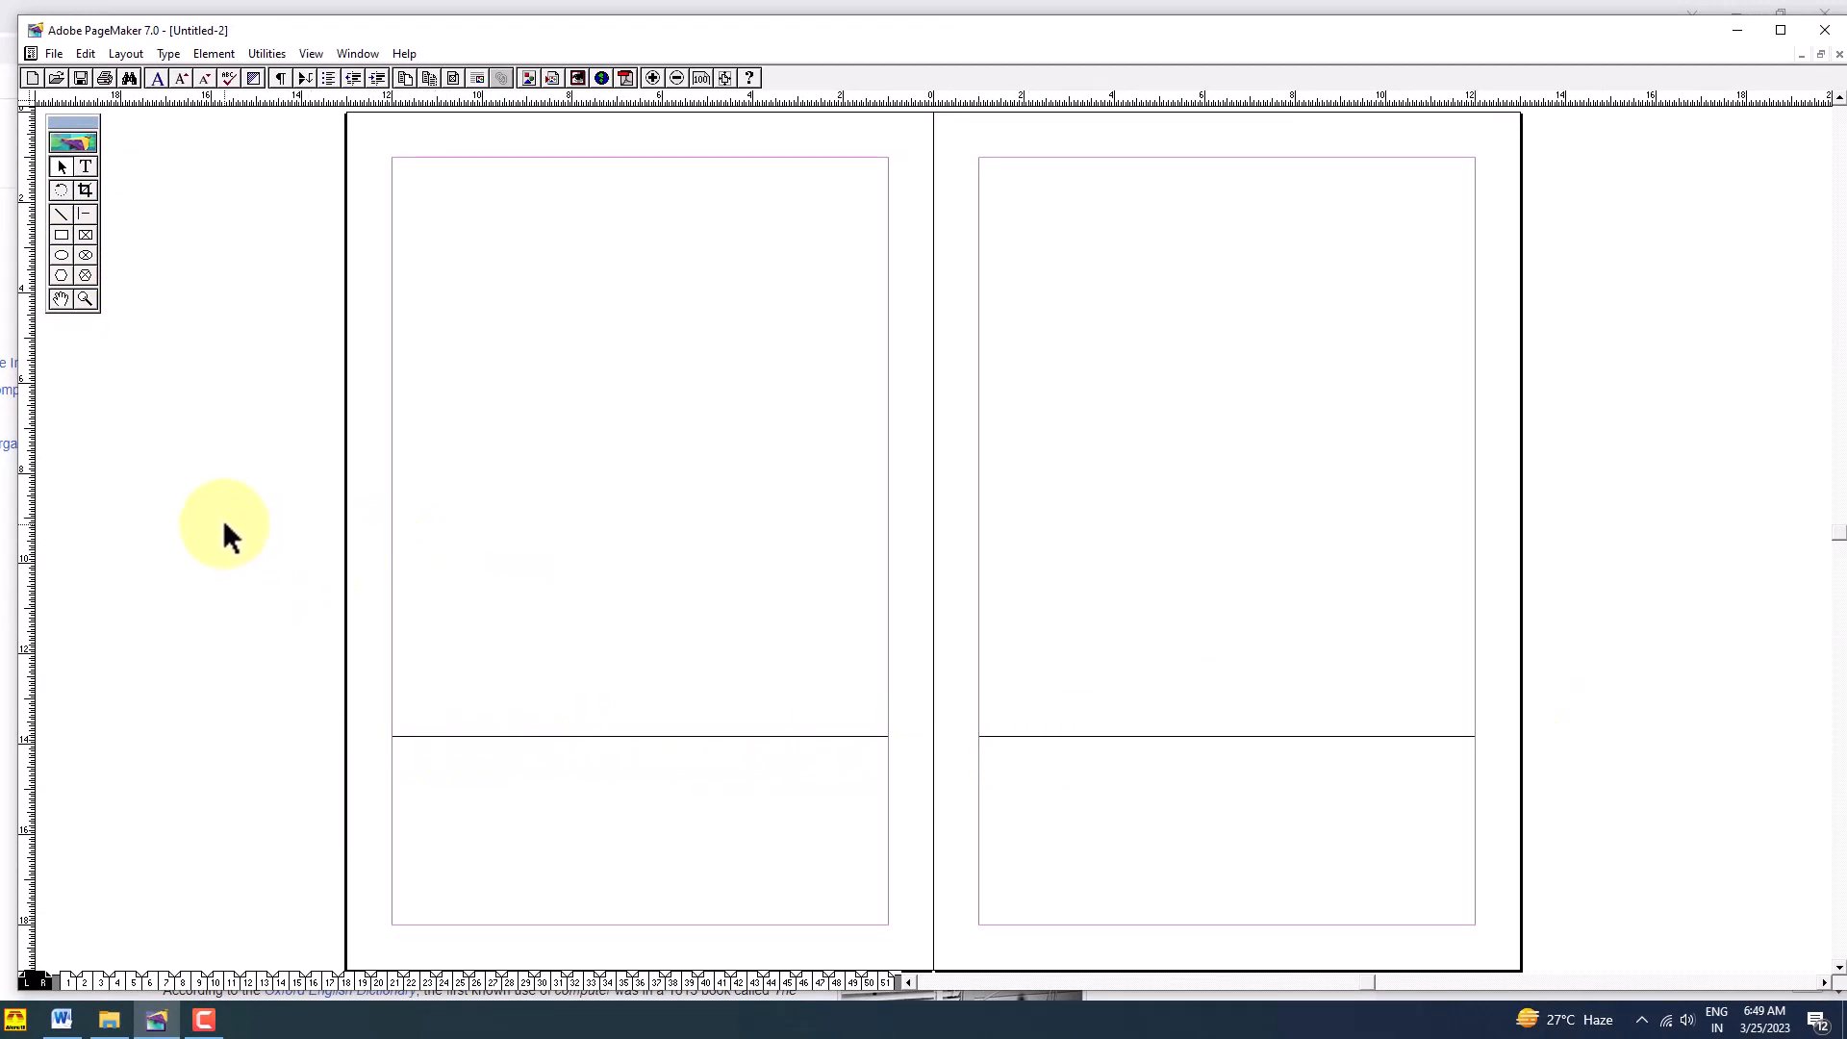
# Step: Examine how the Double-sided option affects the Facing pages option and margin settings in the document setup, and close it
pyautogui.click(56, 54)
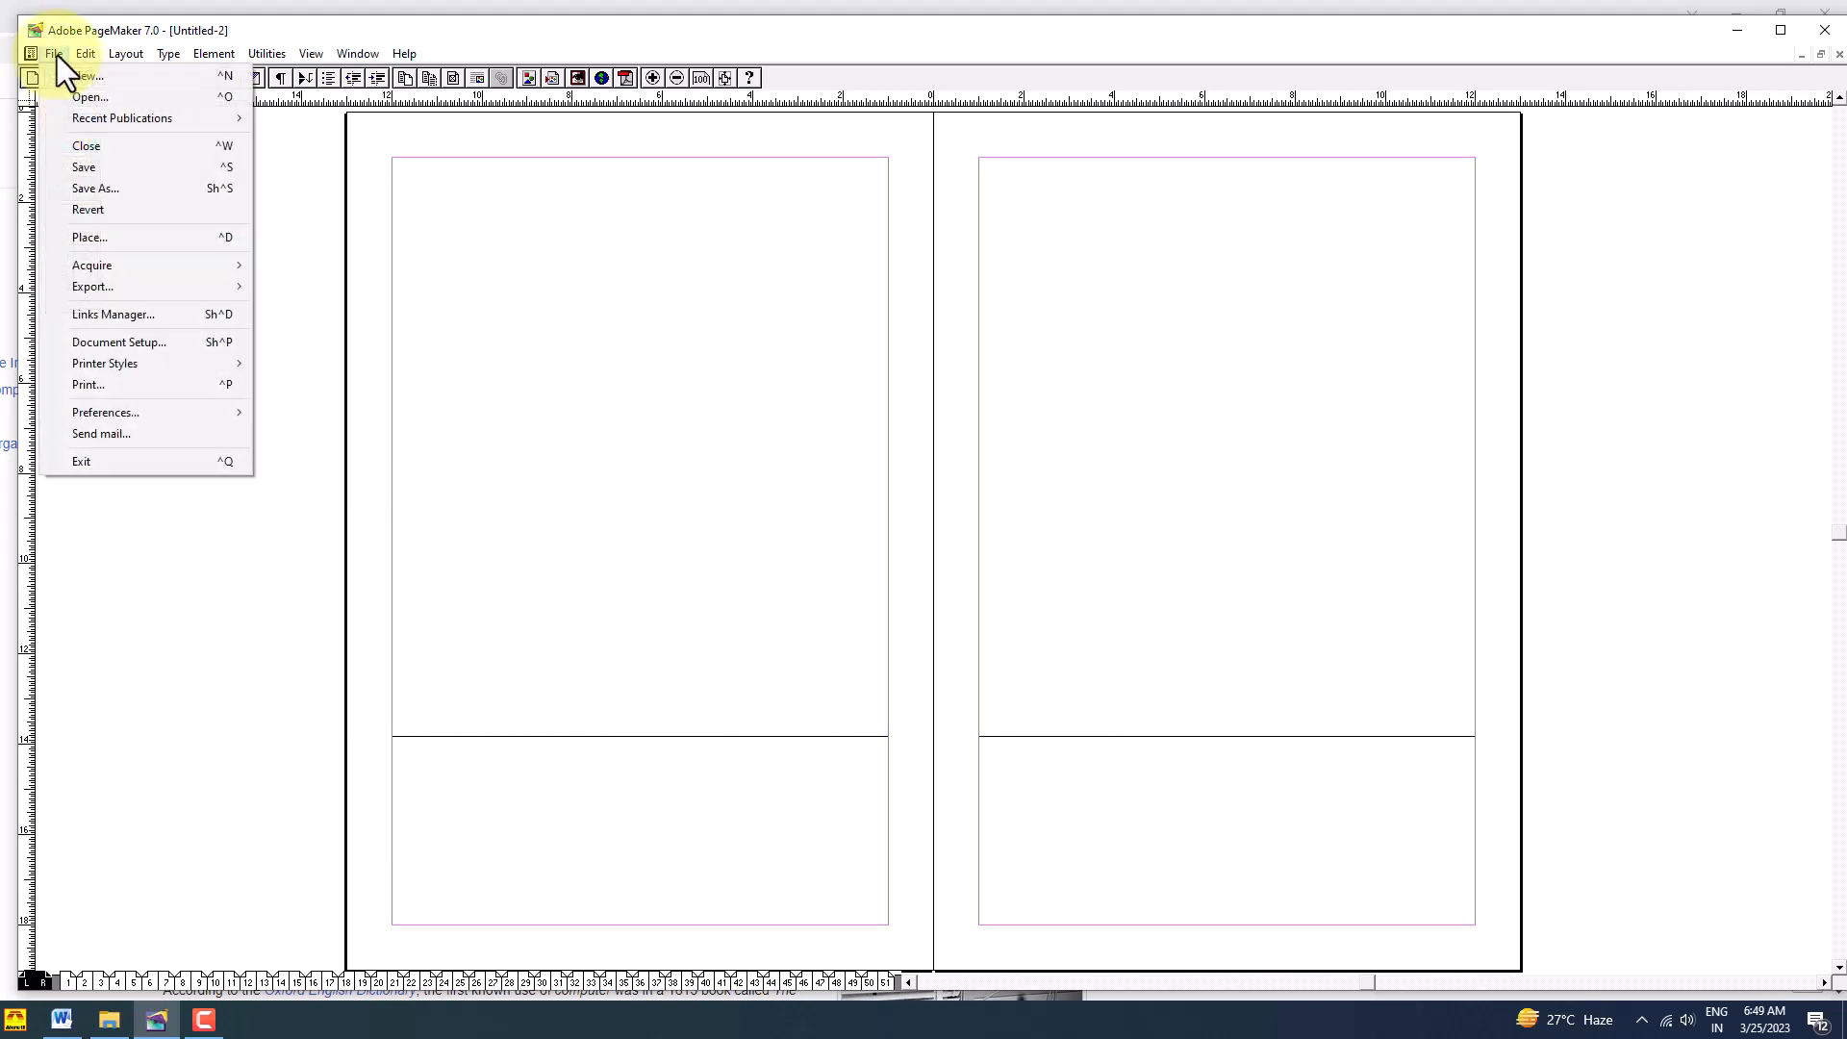
pyautogui.click(102, 342)
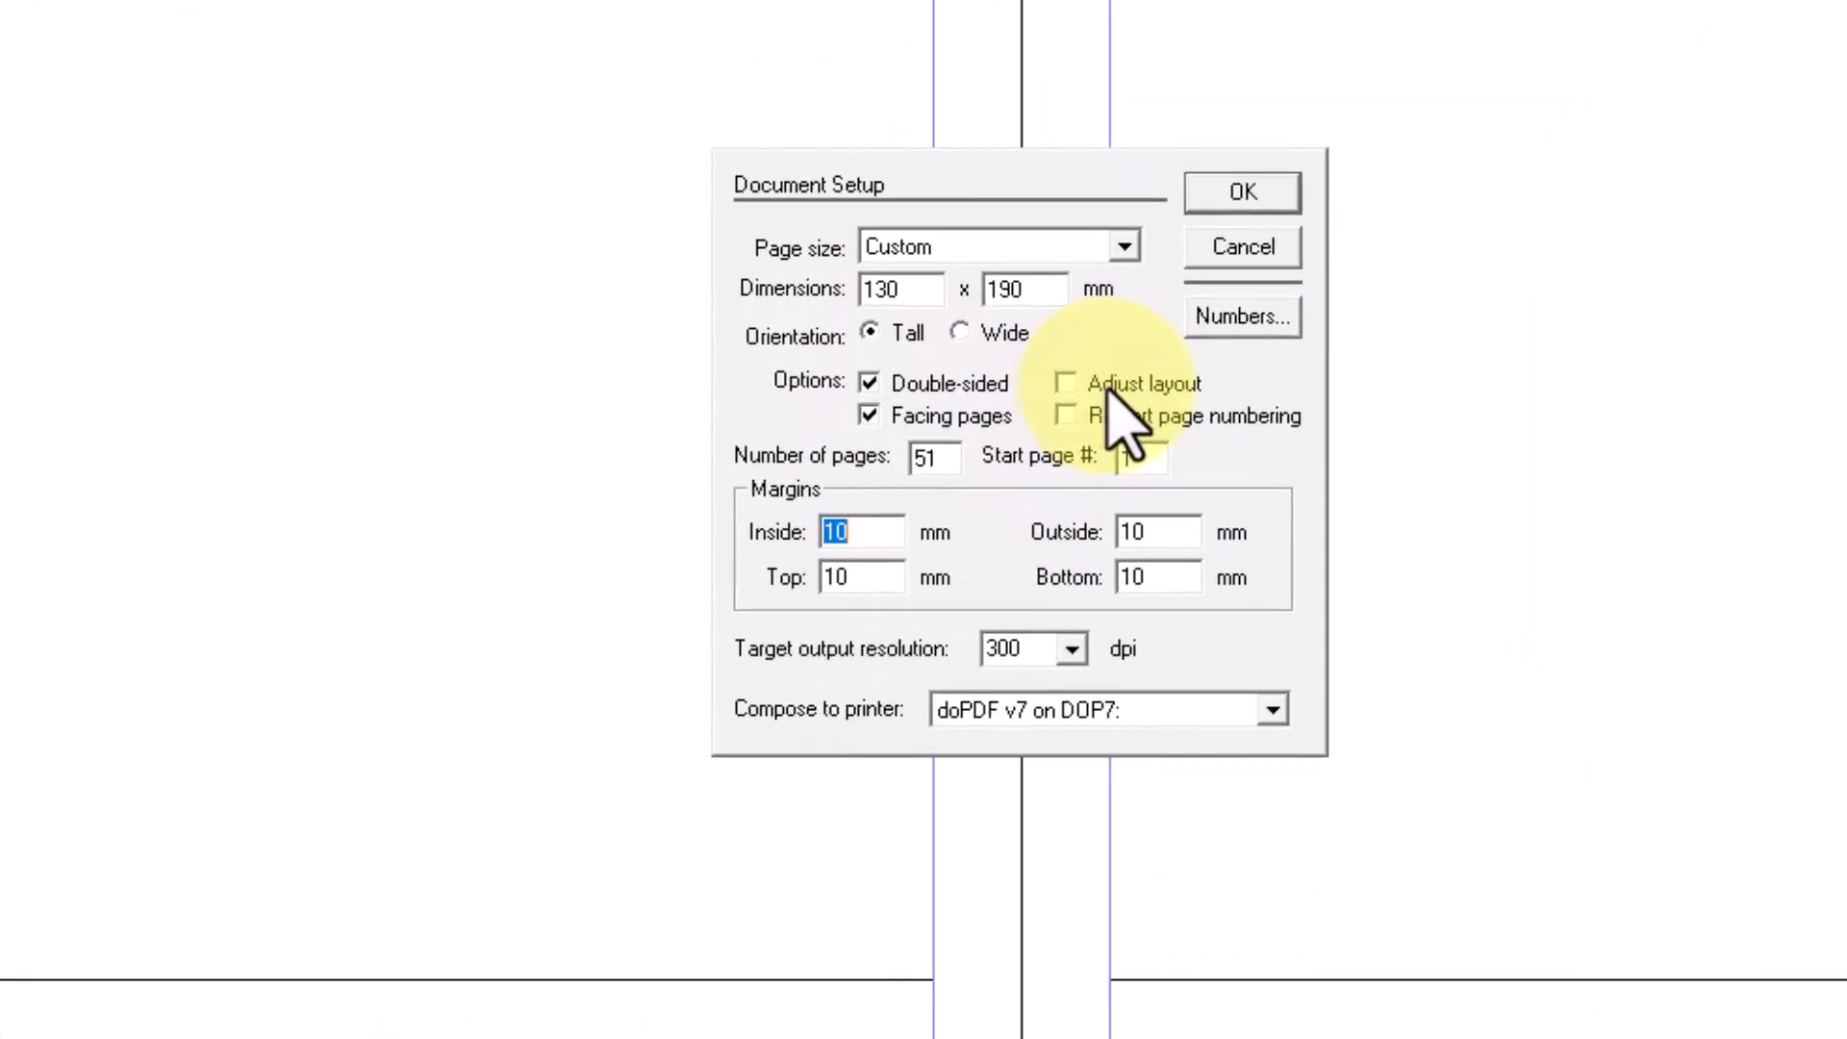
pyautogui.click(870, 385)
pyautogui.click(869, 383)
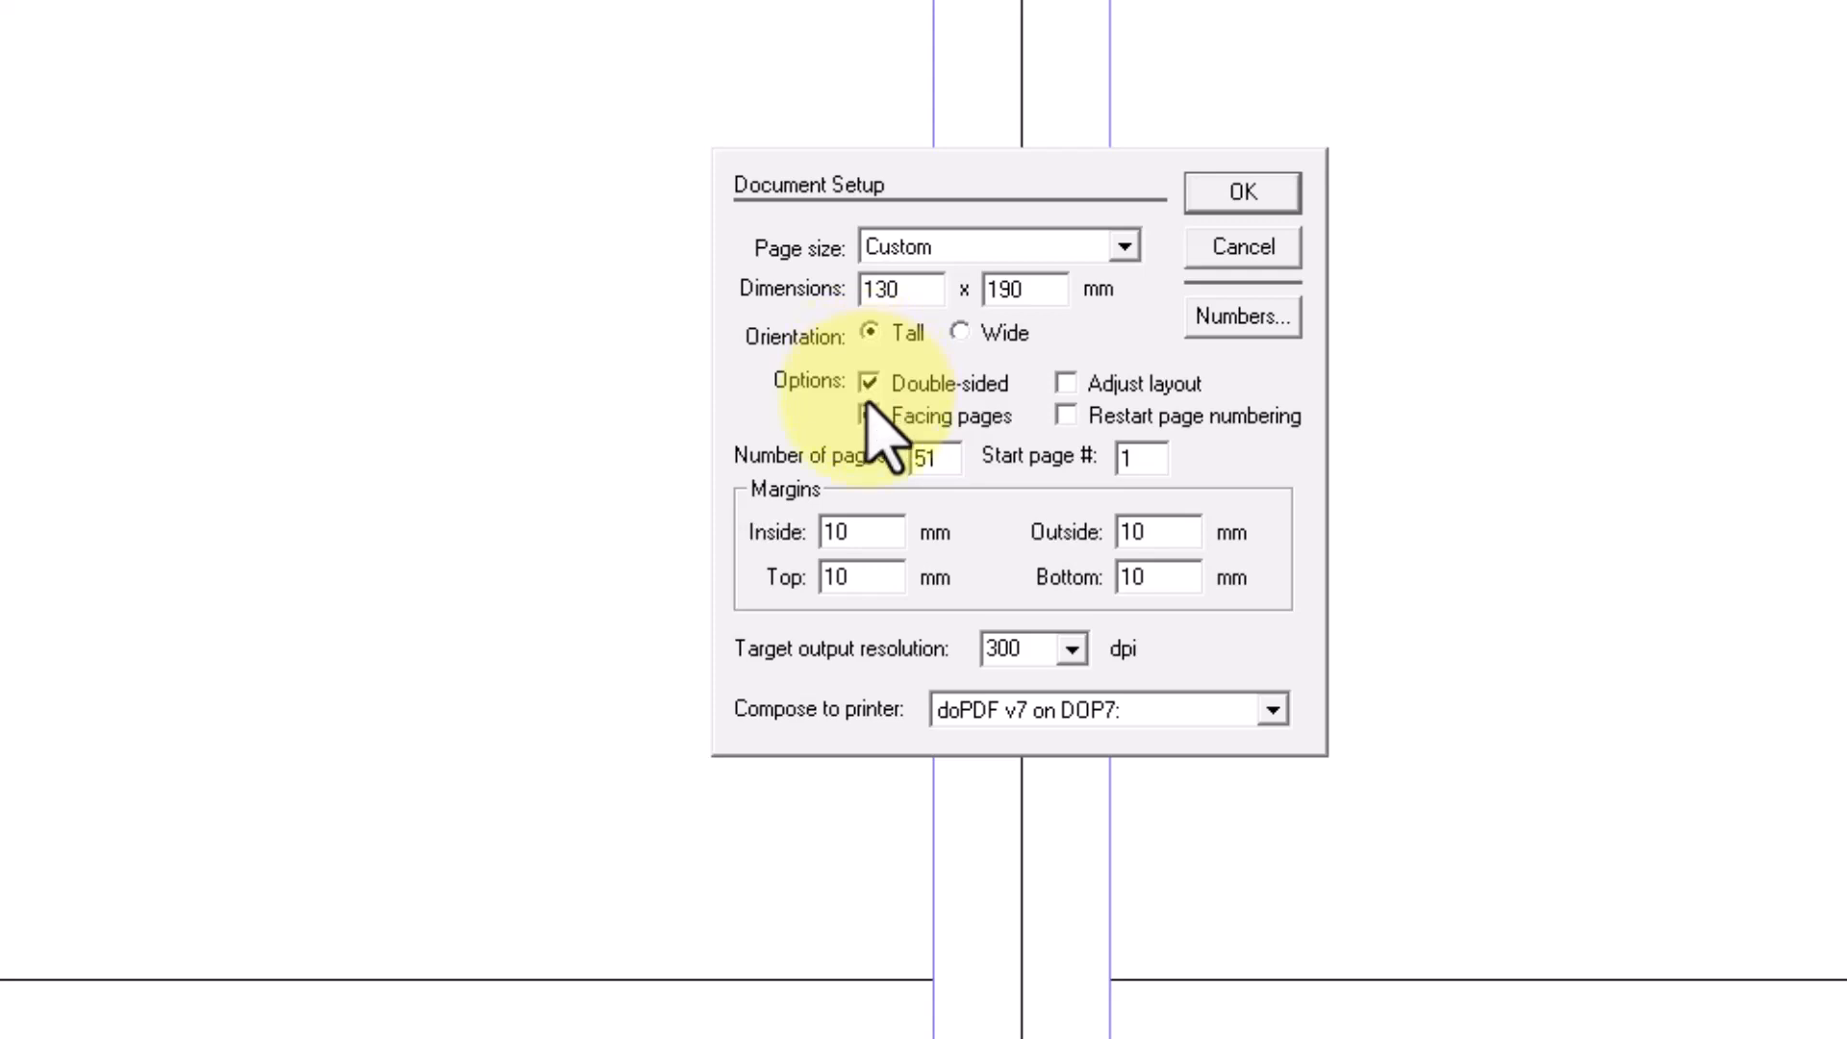
pyautogui.click(870, 412)
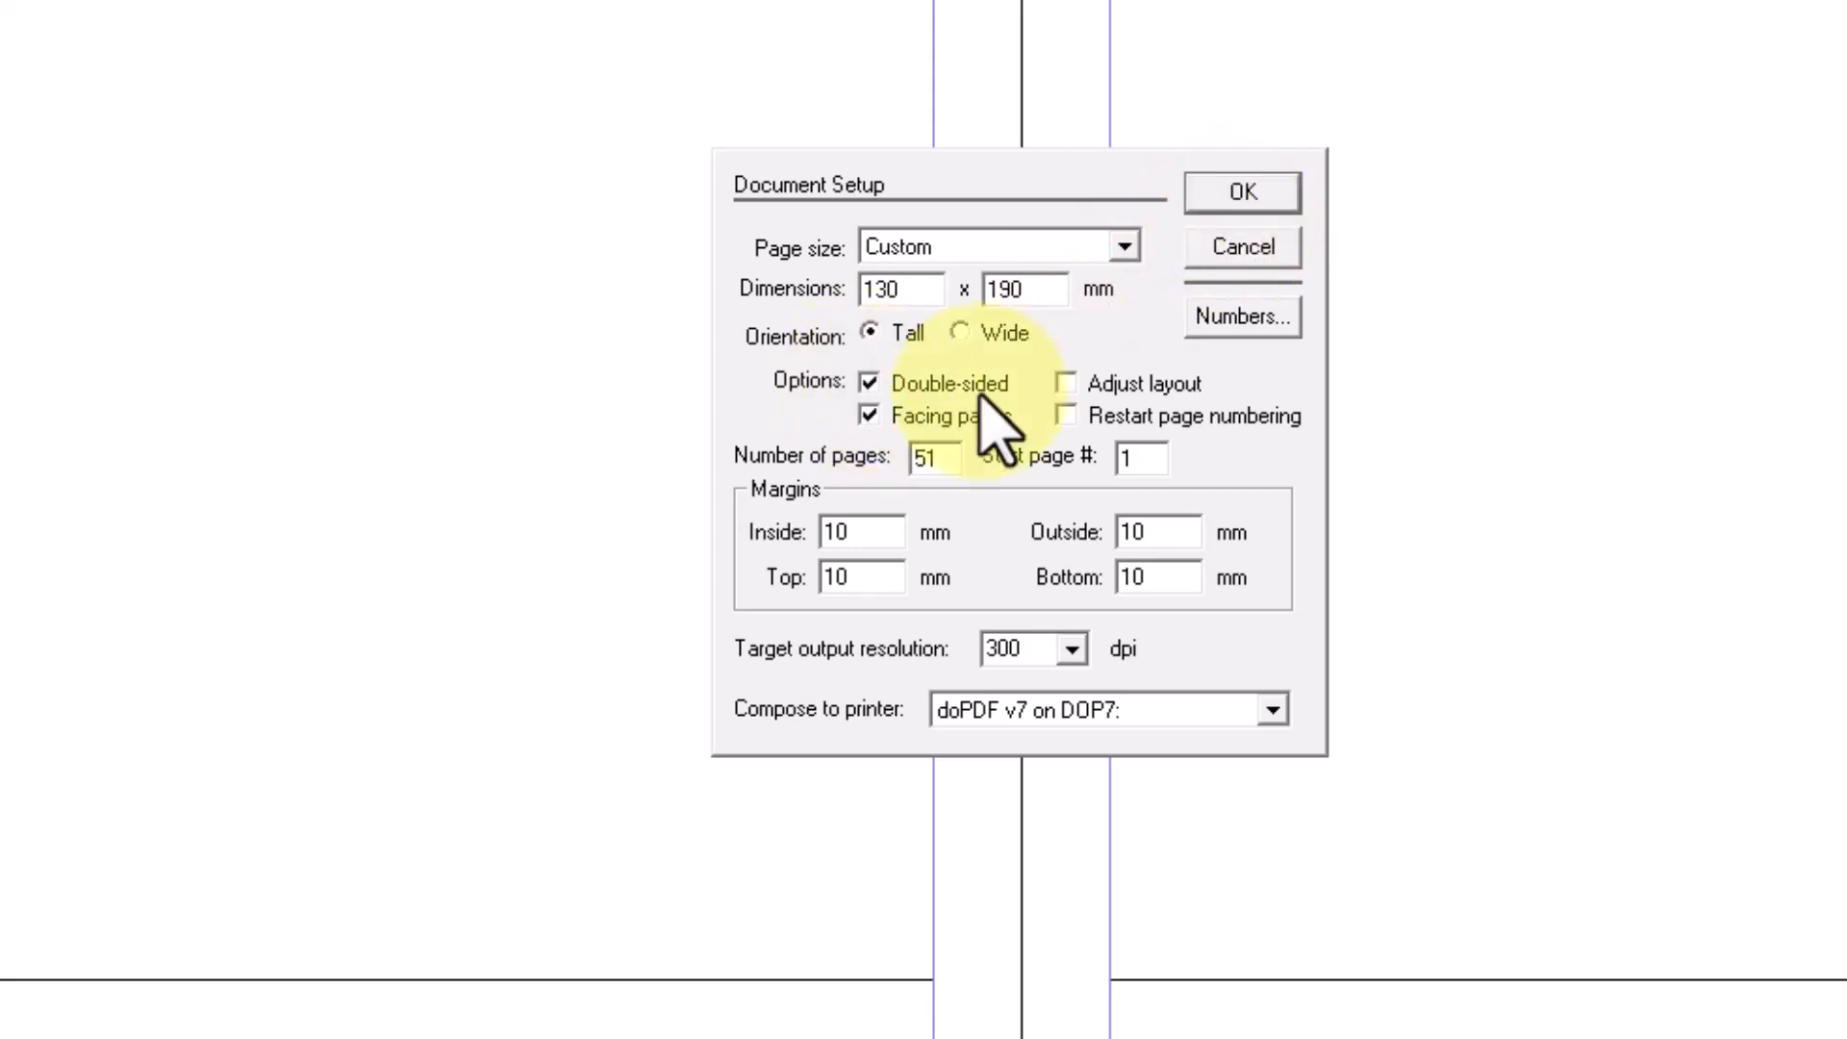
pyautogui.click(870, 392)
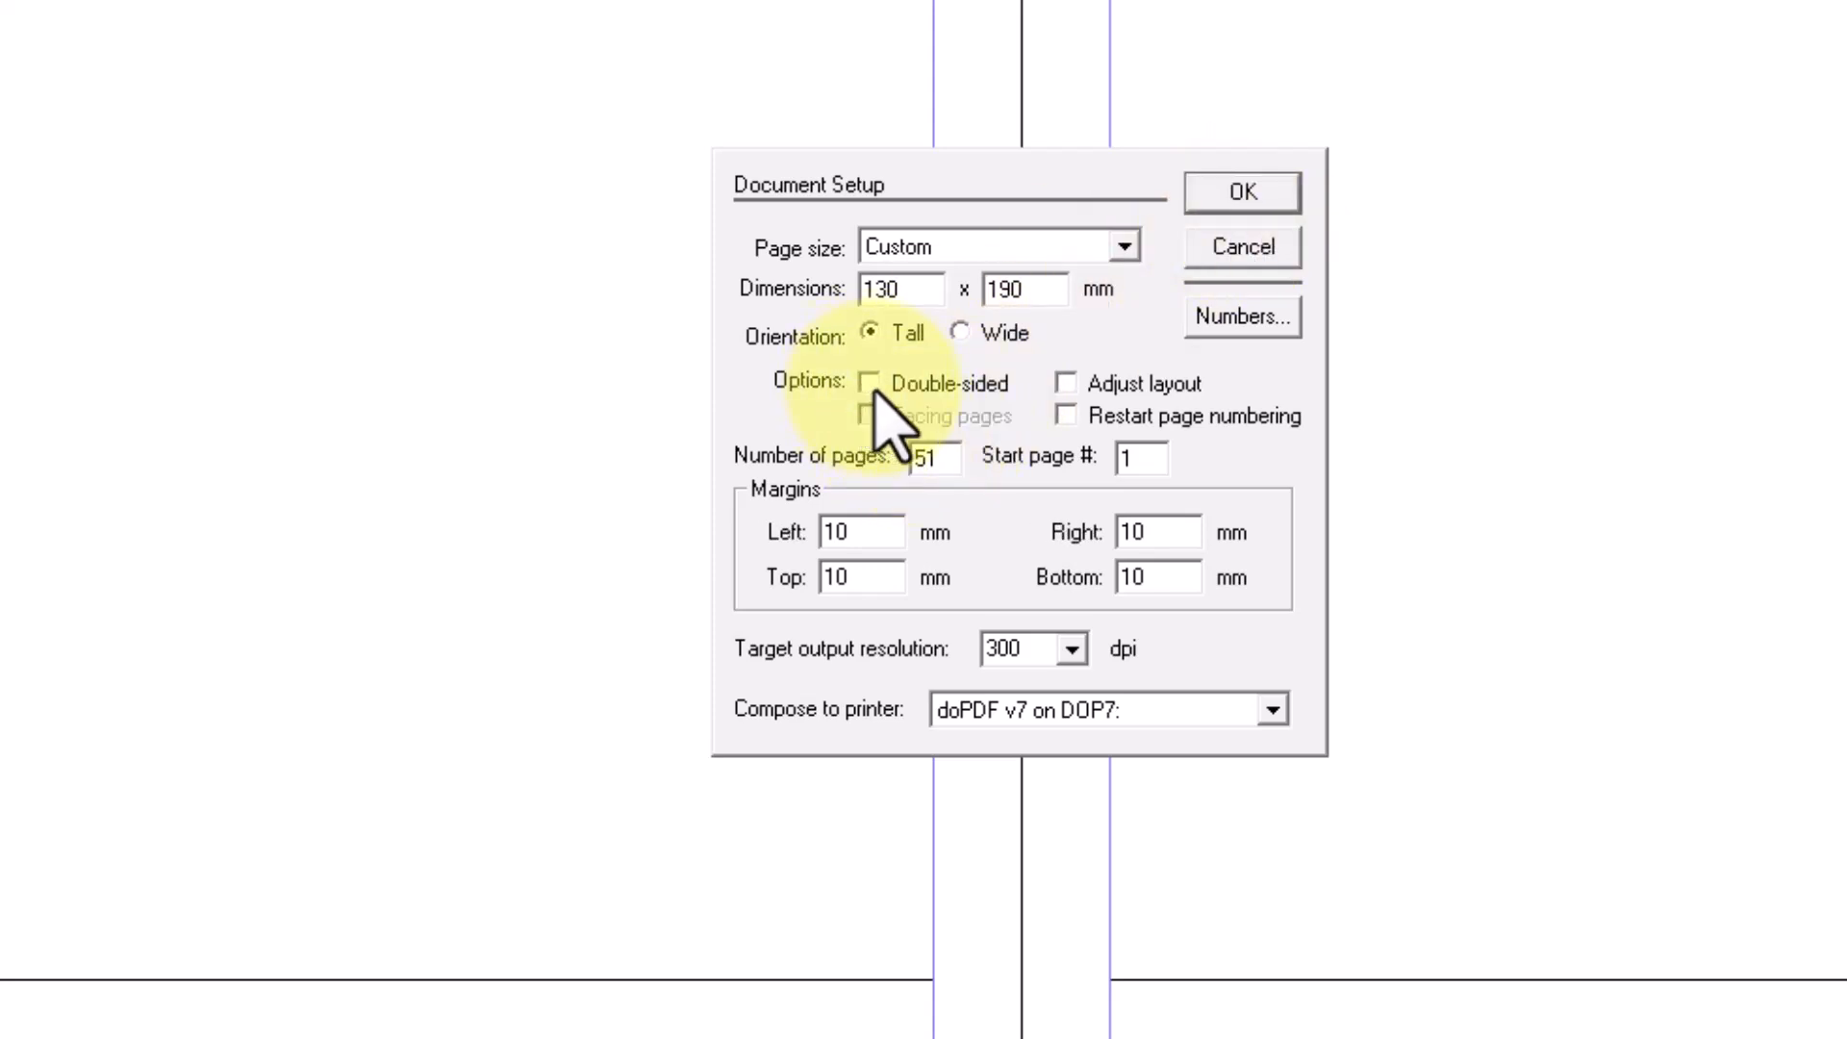
pyautogui.click(869, 389)
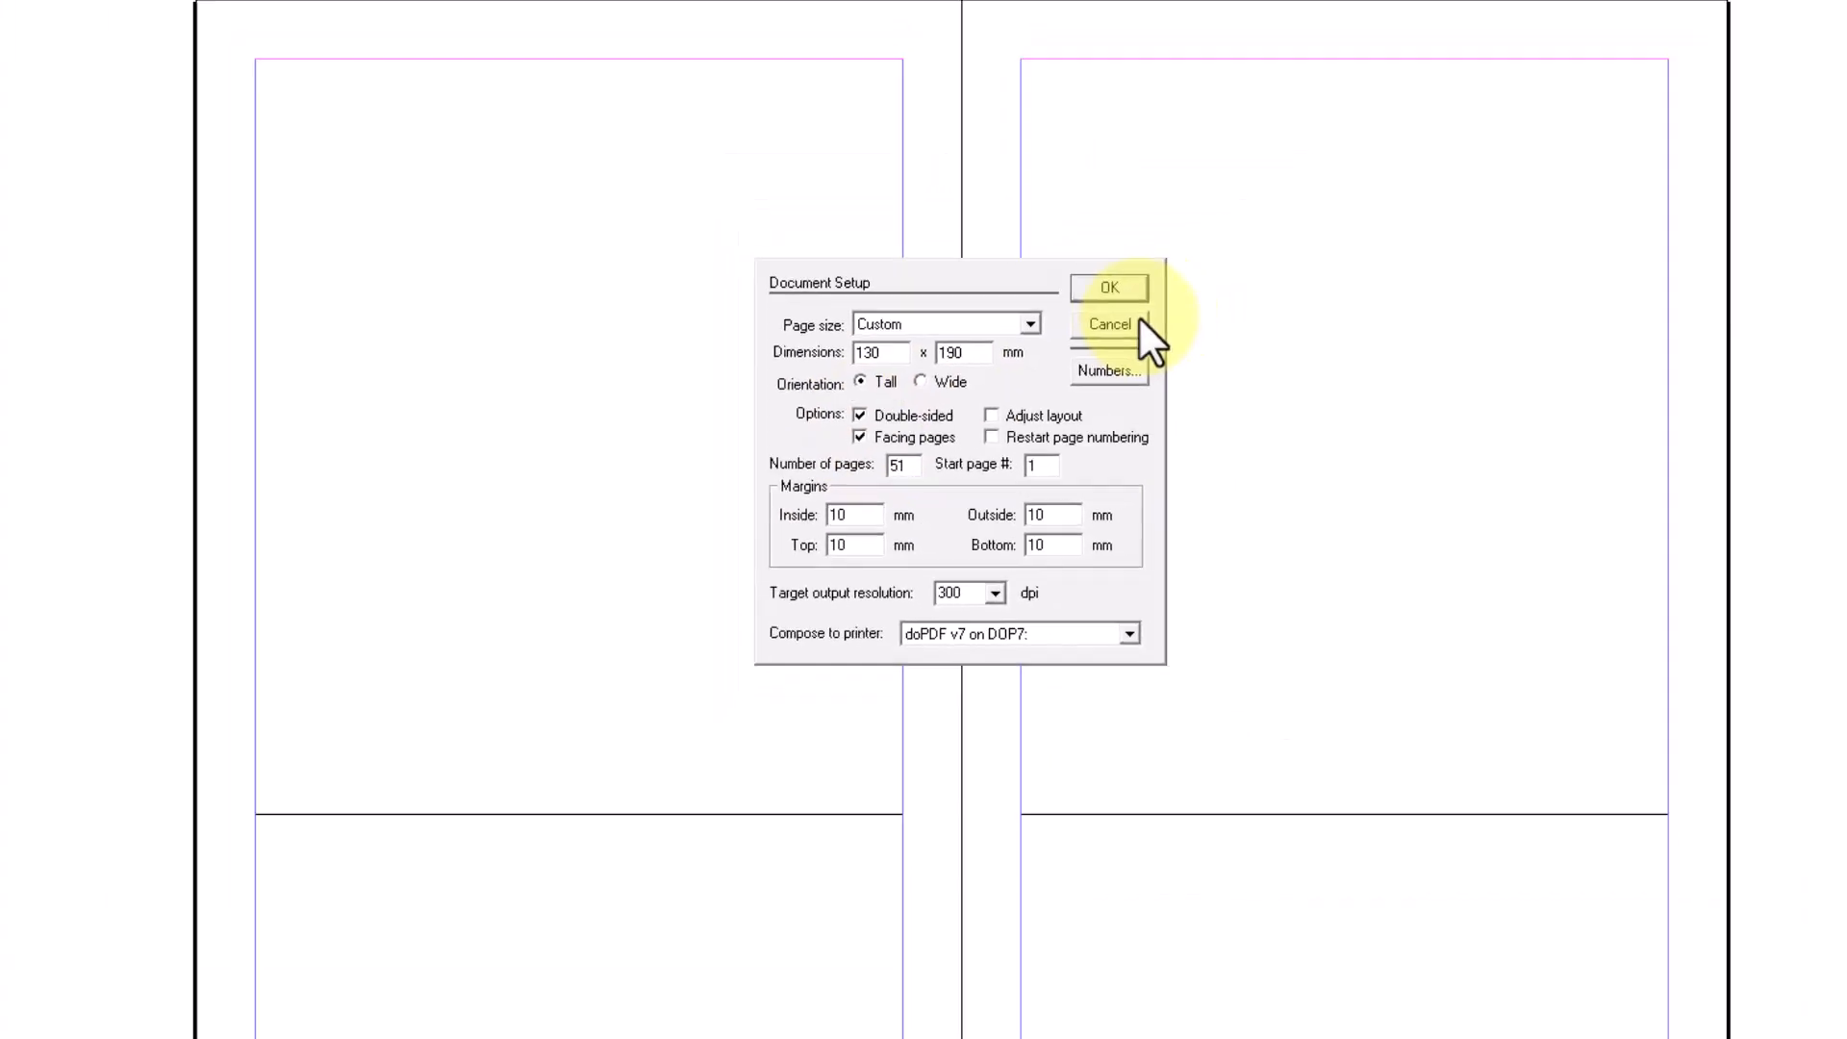
pyautogui.click(1239, 194)
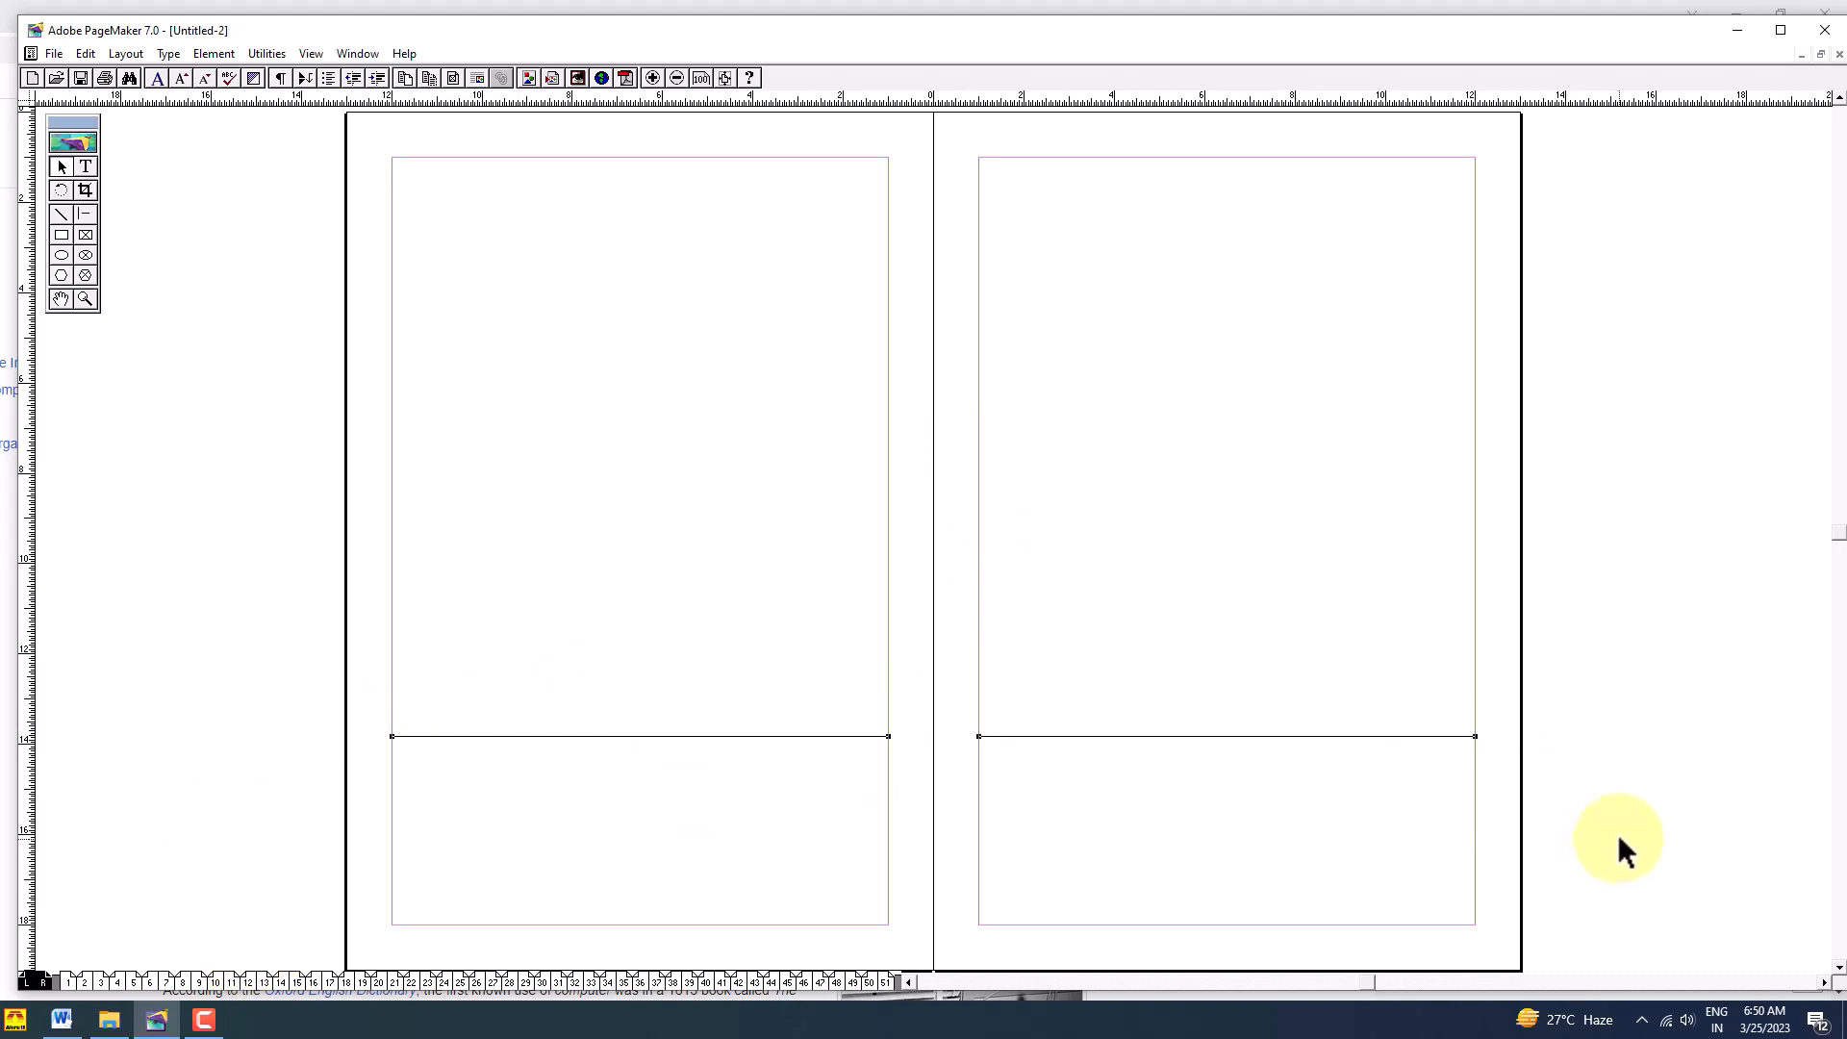
# Step: Check the master lines on the spreads from pages 8–9 to 12–13 and try to select them on pages 12–13
pyautogui.hotkey('ctrl', 'pageup')
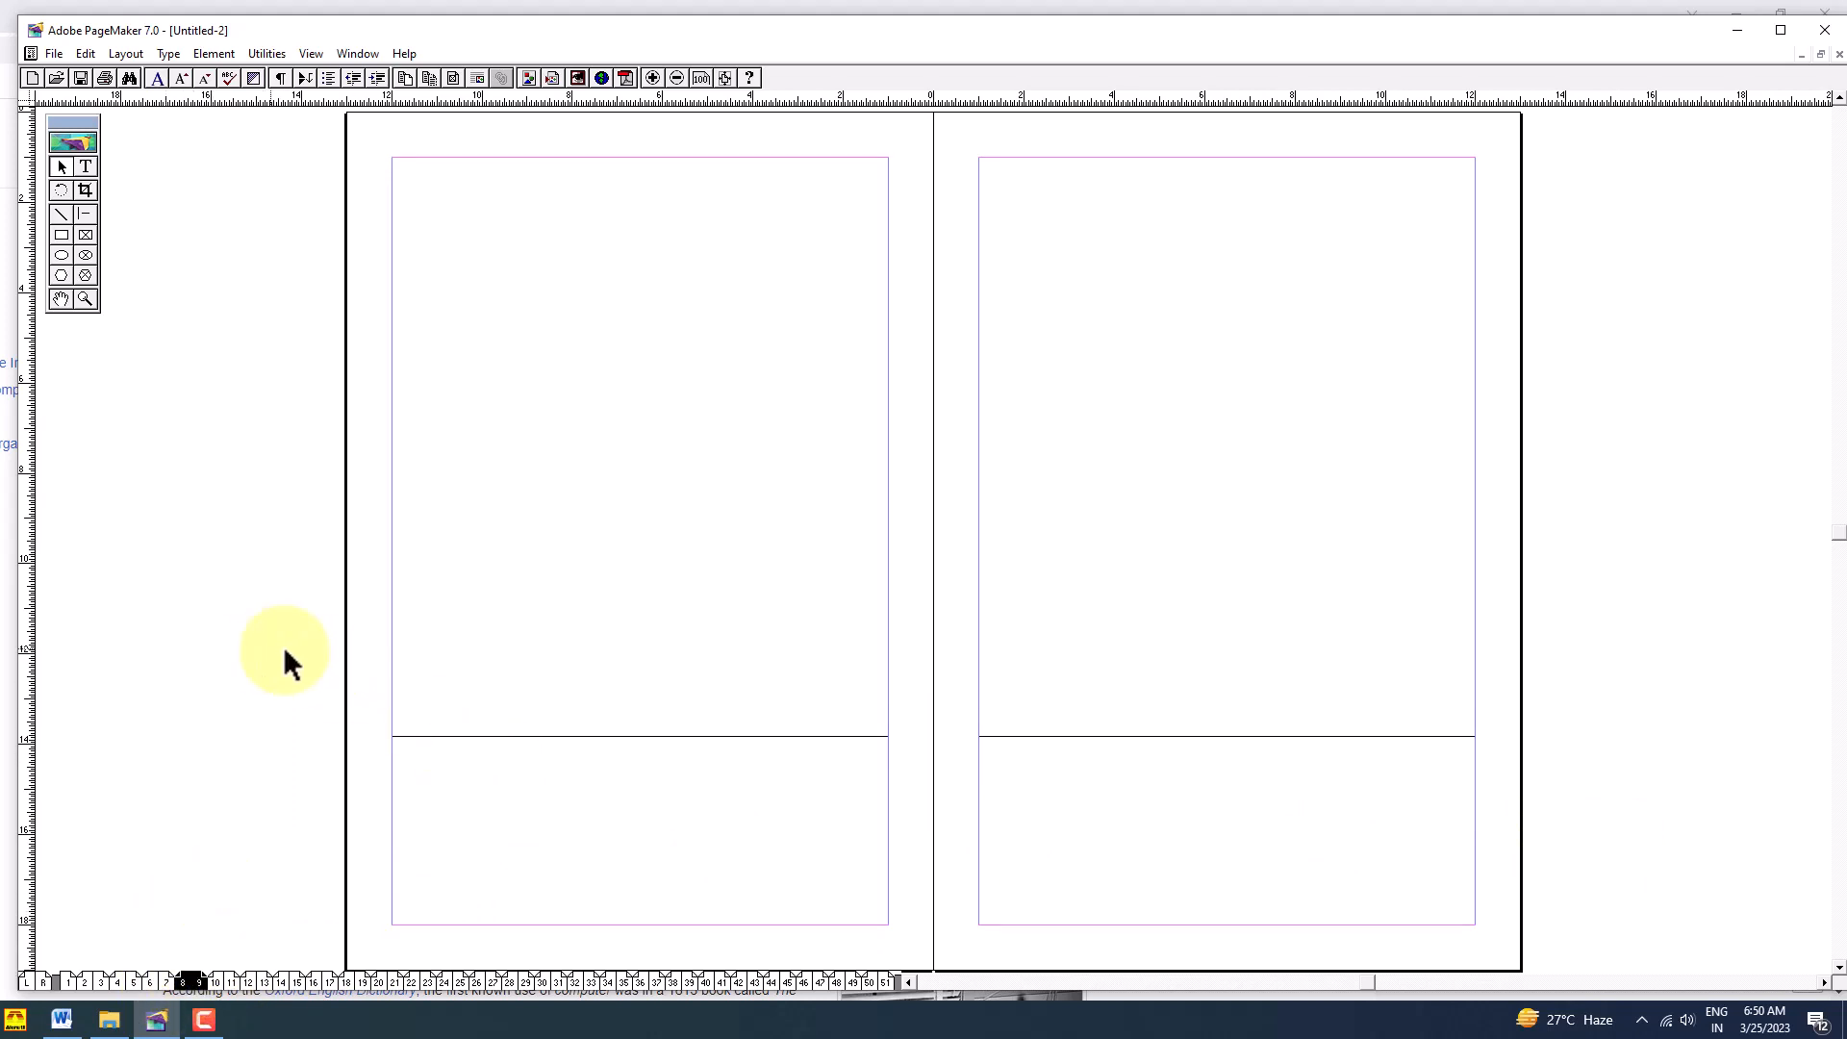
pyautogui.press('pagedown')
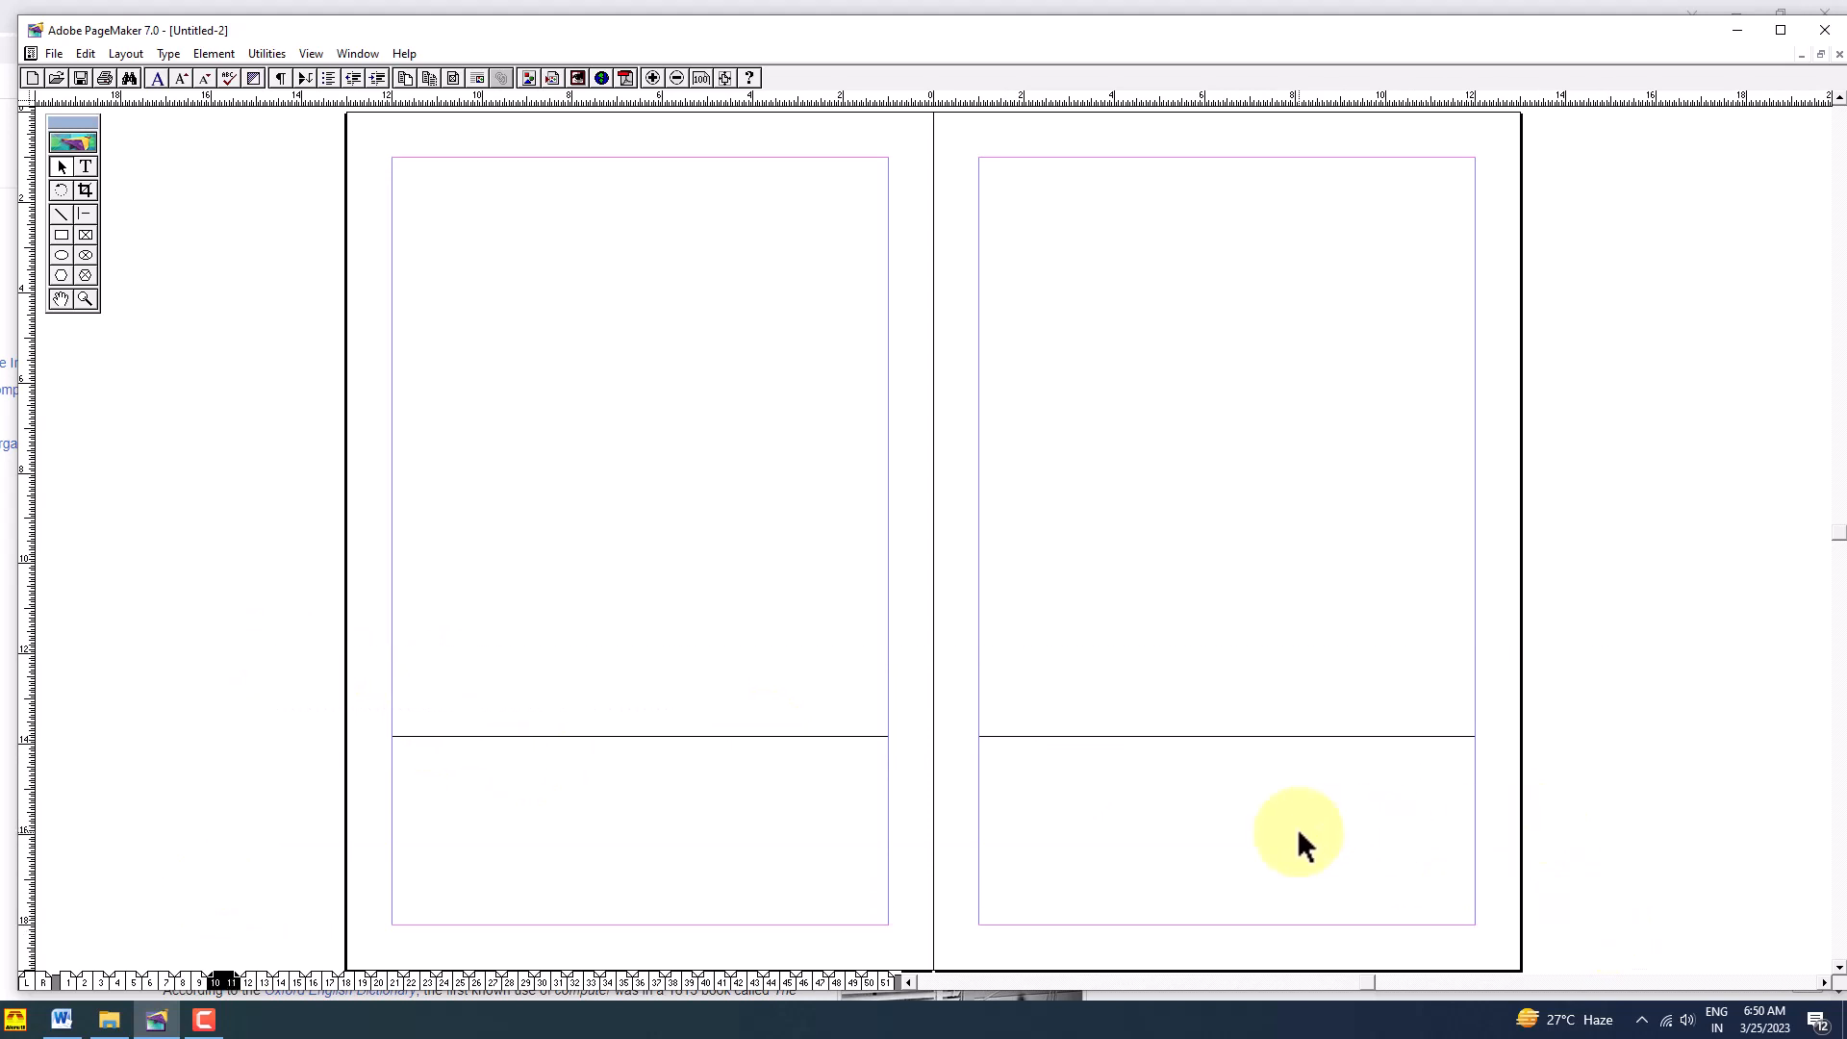
pyautogui.press('pagedown')
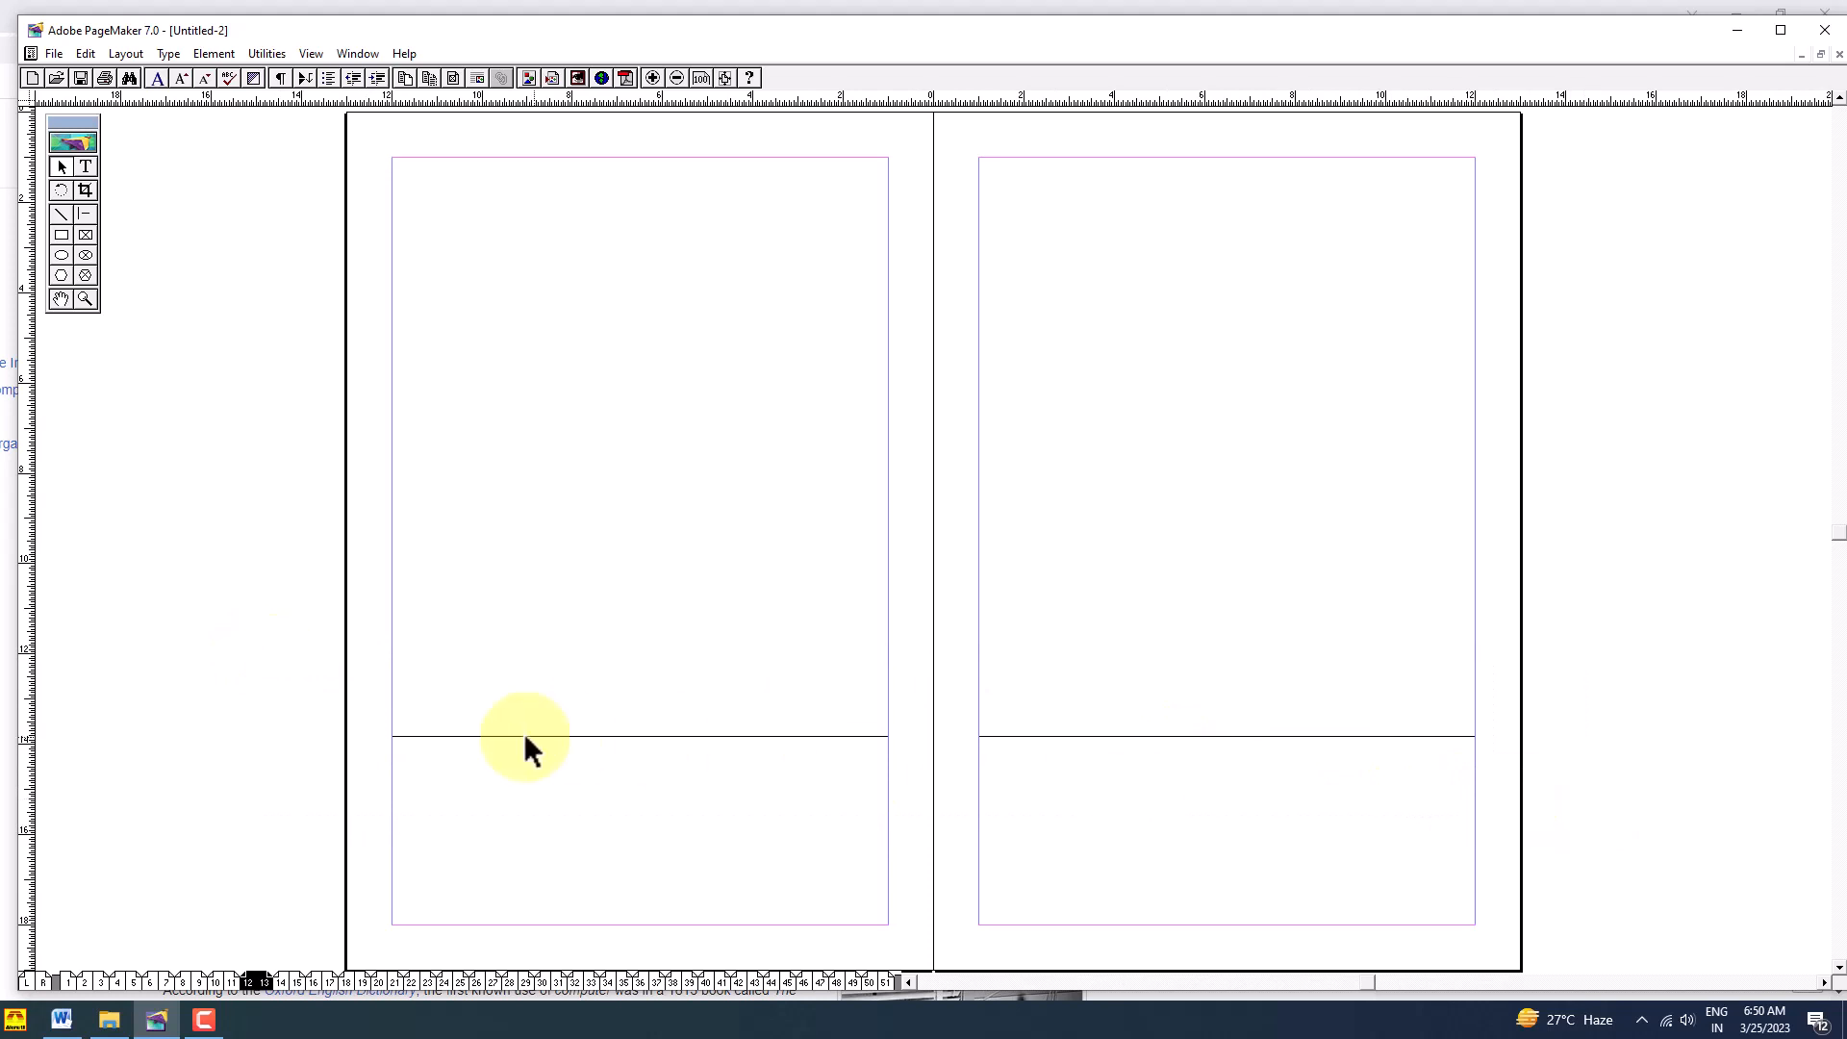
pyautogui.moveTo(306, 681); pyautogui.dragTo(1044, 784)
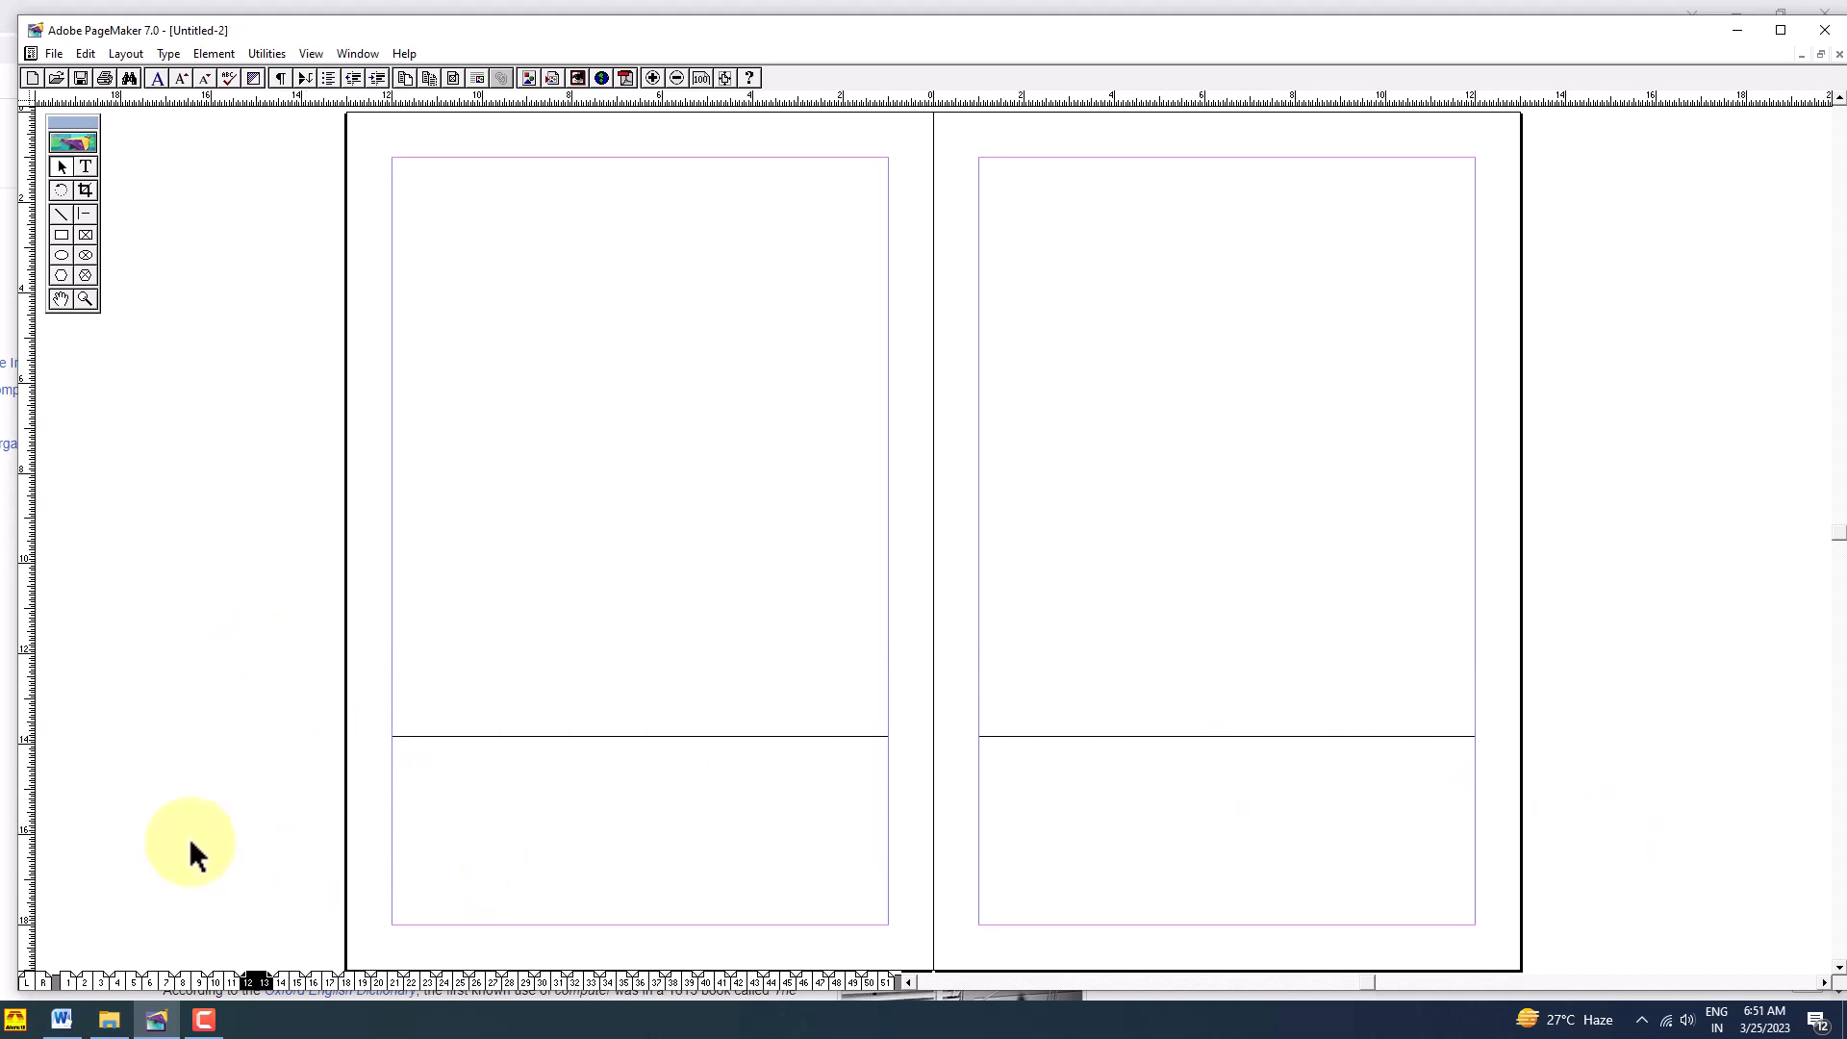
pyautogui.moveTo(272, 660); pyautogui.dragTo(1580, 865)
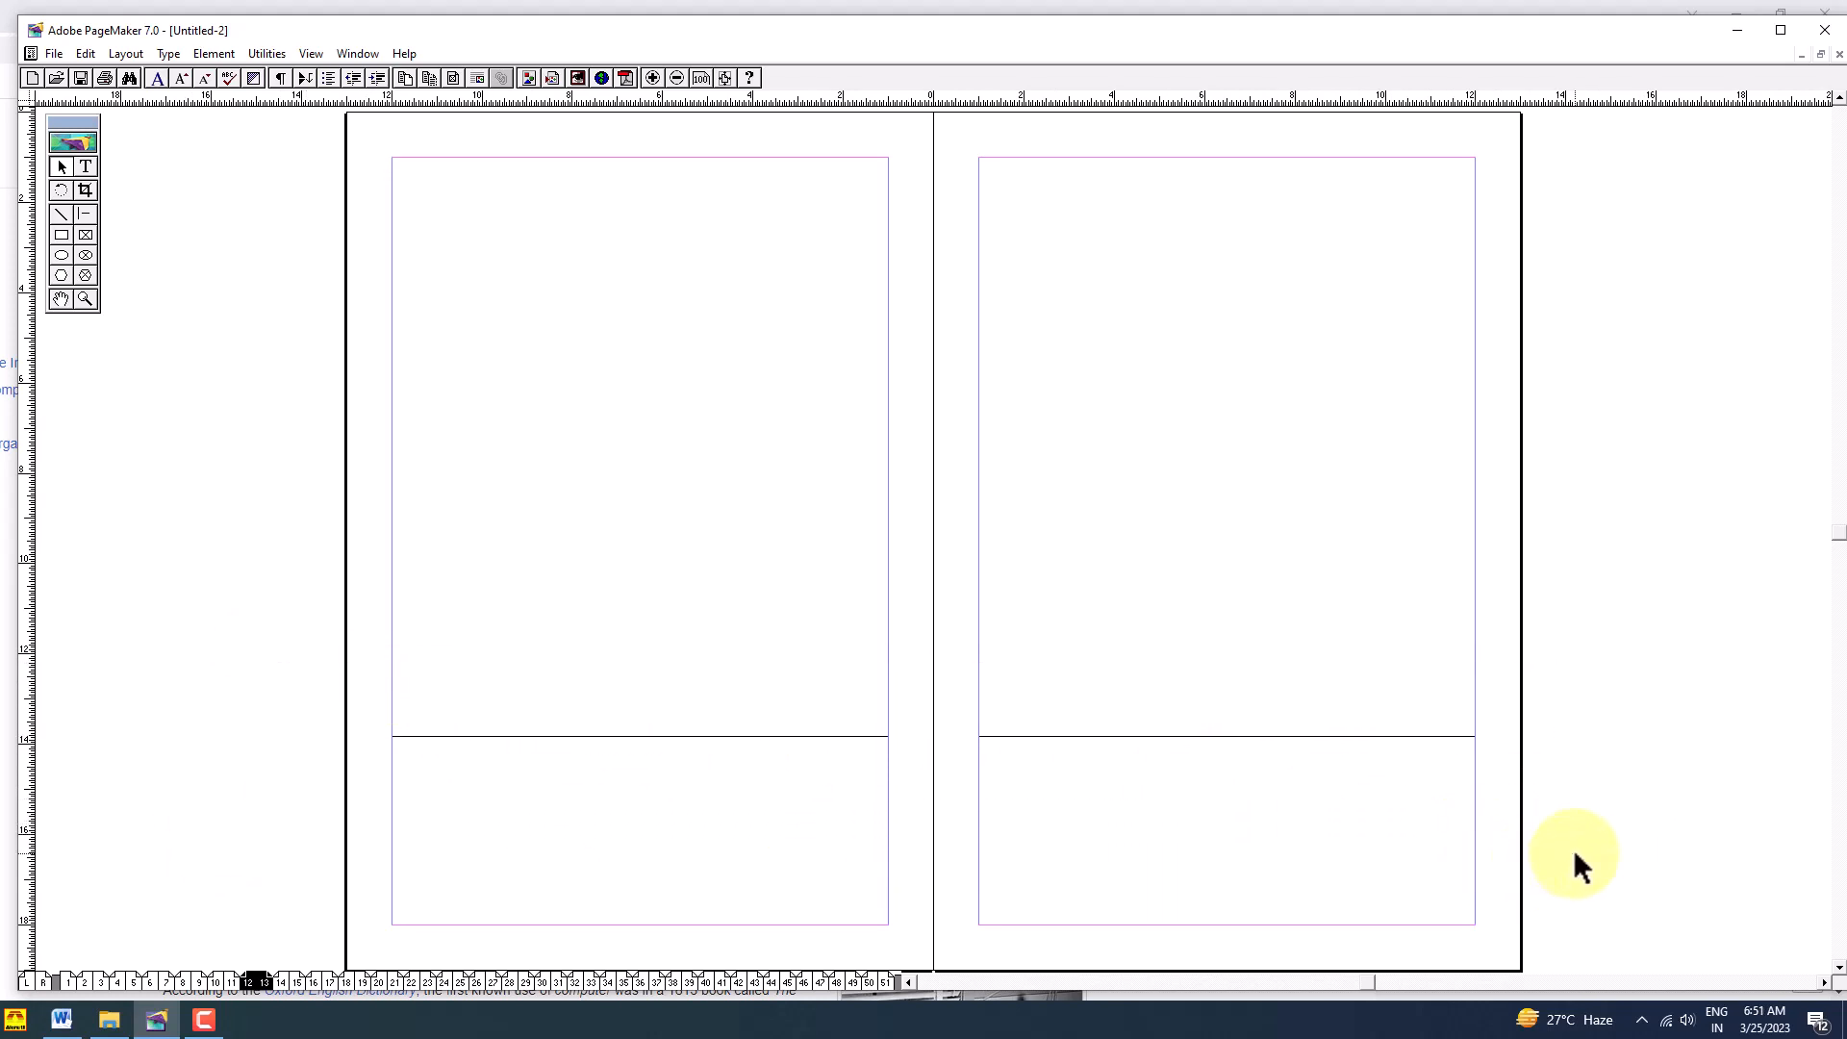
# Step: On the master pages, move both horizontal lines down onto the bottom margin and copy them to the top margin
pyautogui.click(29, 982)
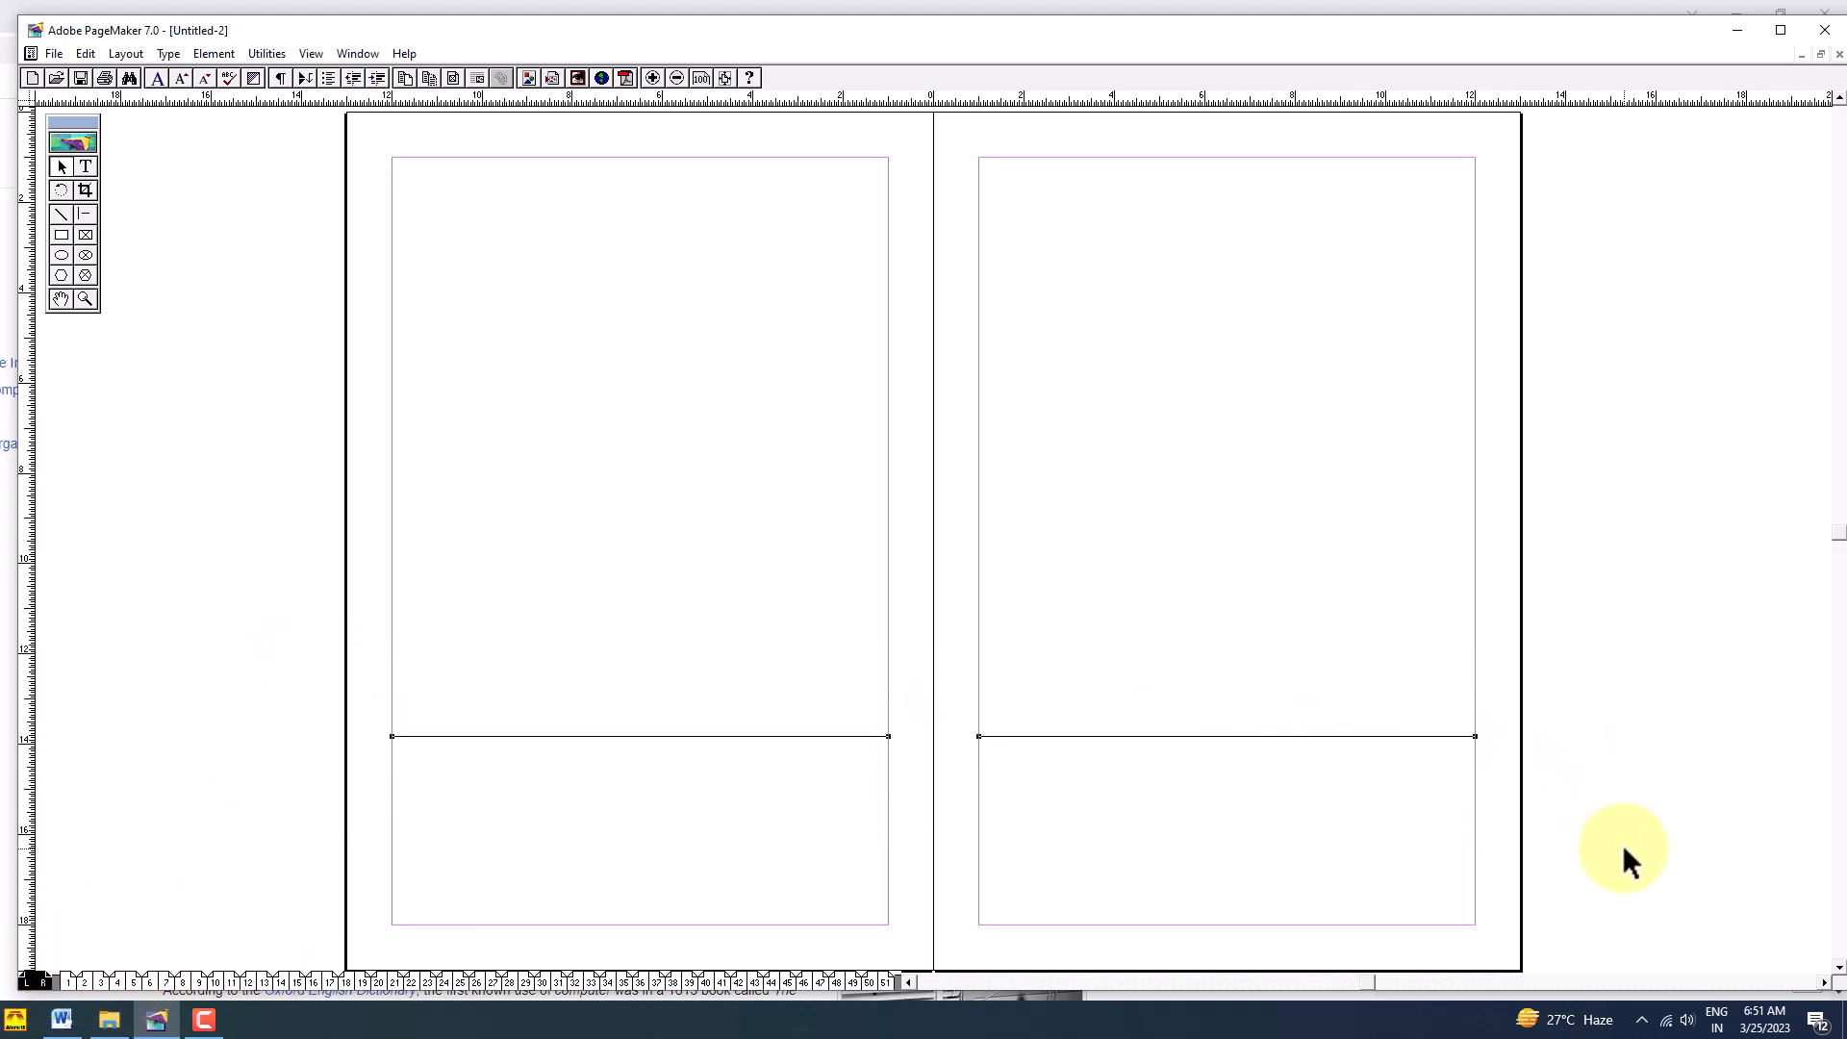
pyautogui.press('Down')
pyautogui.press('Down')
pyautogui.press('Down')
pyautogui.press('Down')
pyautogui.press('Down')
pyautogui.press('Down')
pyautogui.press('Down')
pyautogui.press('Down')
pyautogui.press('Down')
pyautogui.press('Down')
pyautogui.press('Down')
pyautogui.press('Down')
pyautogui.press('Down')
pyautogui.press('Down')
pyautogui.press('Down')
pyautogui.press('Down')
pyautogui.press('Down')
pyautogui.press('Down')
pyautogui.press('Down')
pyautogui.press('Down')
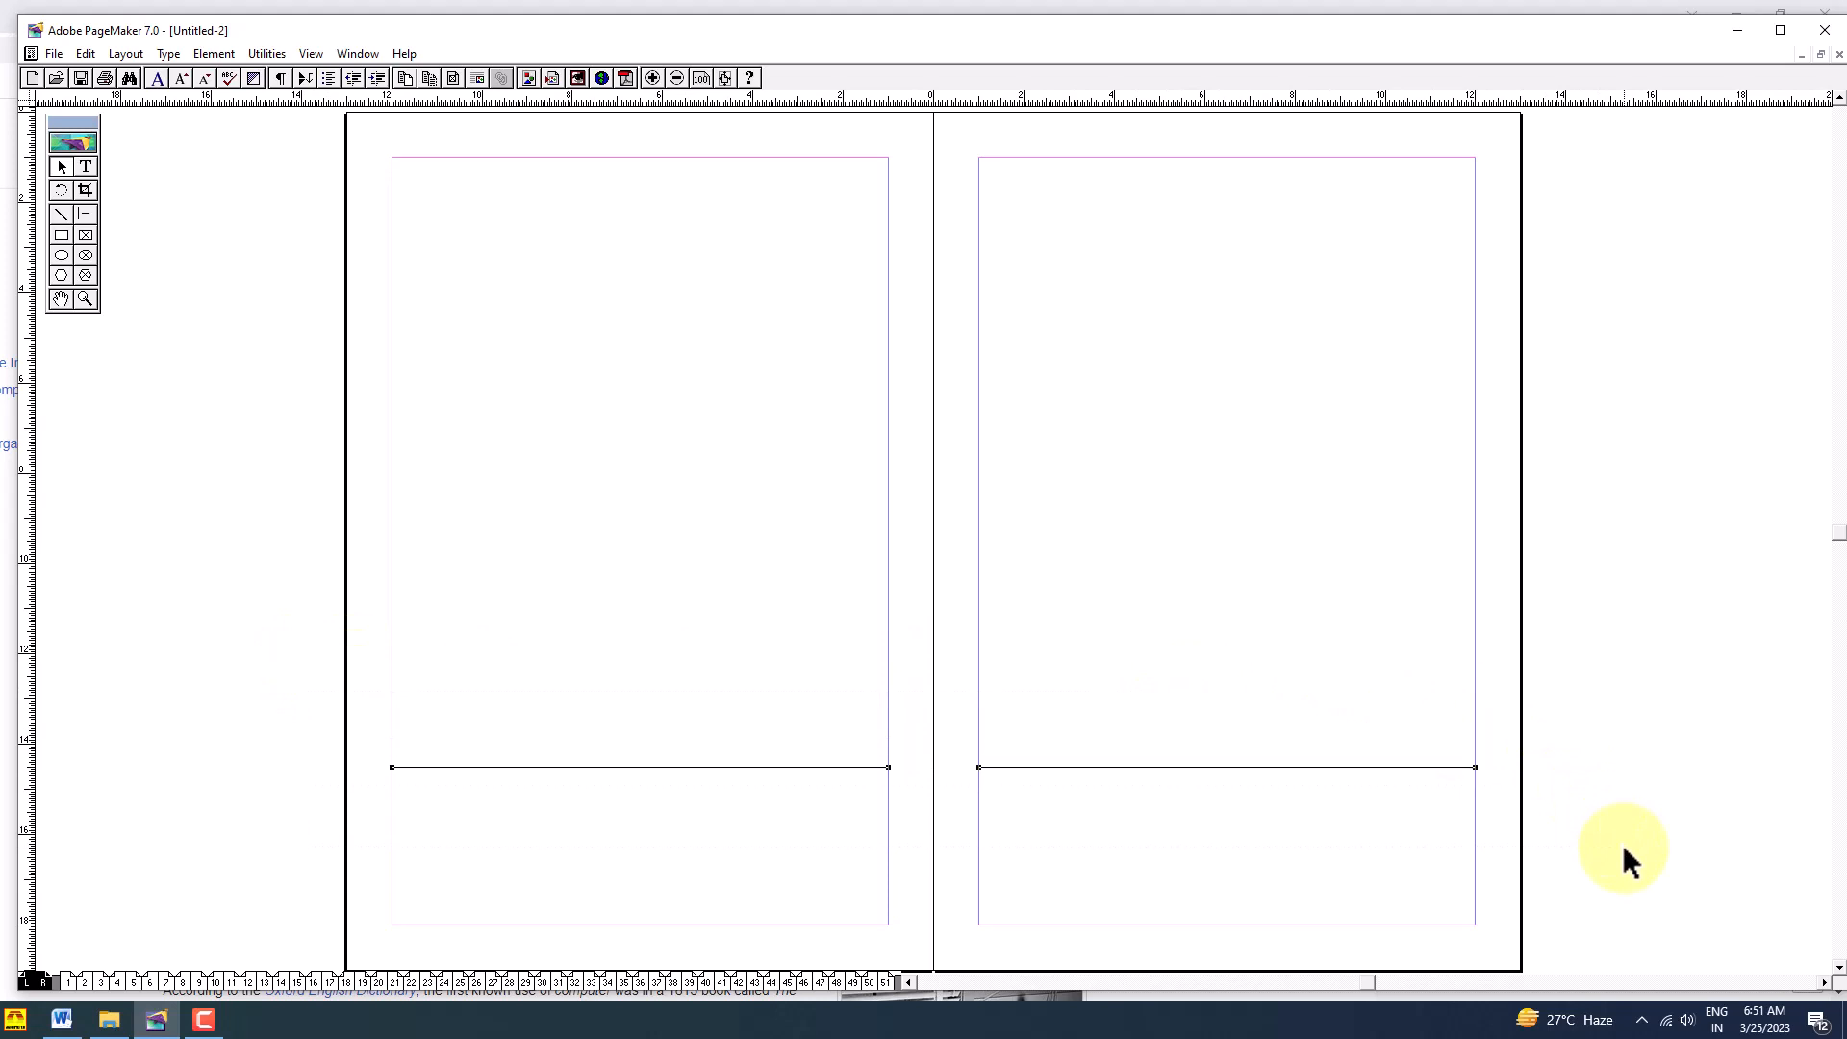
pyautogui.press('Down')
pyautogui.press('Down')
pyautogui.press('Down')
pyautogui.press('Down')
pyautogui.press('Down')
pyautogui.press('Down')
pyautogui.press('Down')
pyautogui.press('Down')
pyautogui.press('Down')
pyautogui.press('Down')
pyautogui.press('Down')
pyautogui.press('Down')
pyautogui.press('Down')
pyautogui.press('Down')
pyautogui.press('Down')
pyautogui.press('Down')
pyautogui.press('Down')
pyautogui.press('Down')
pyautogui.press('Down')
pyautogui.press('Down')
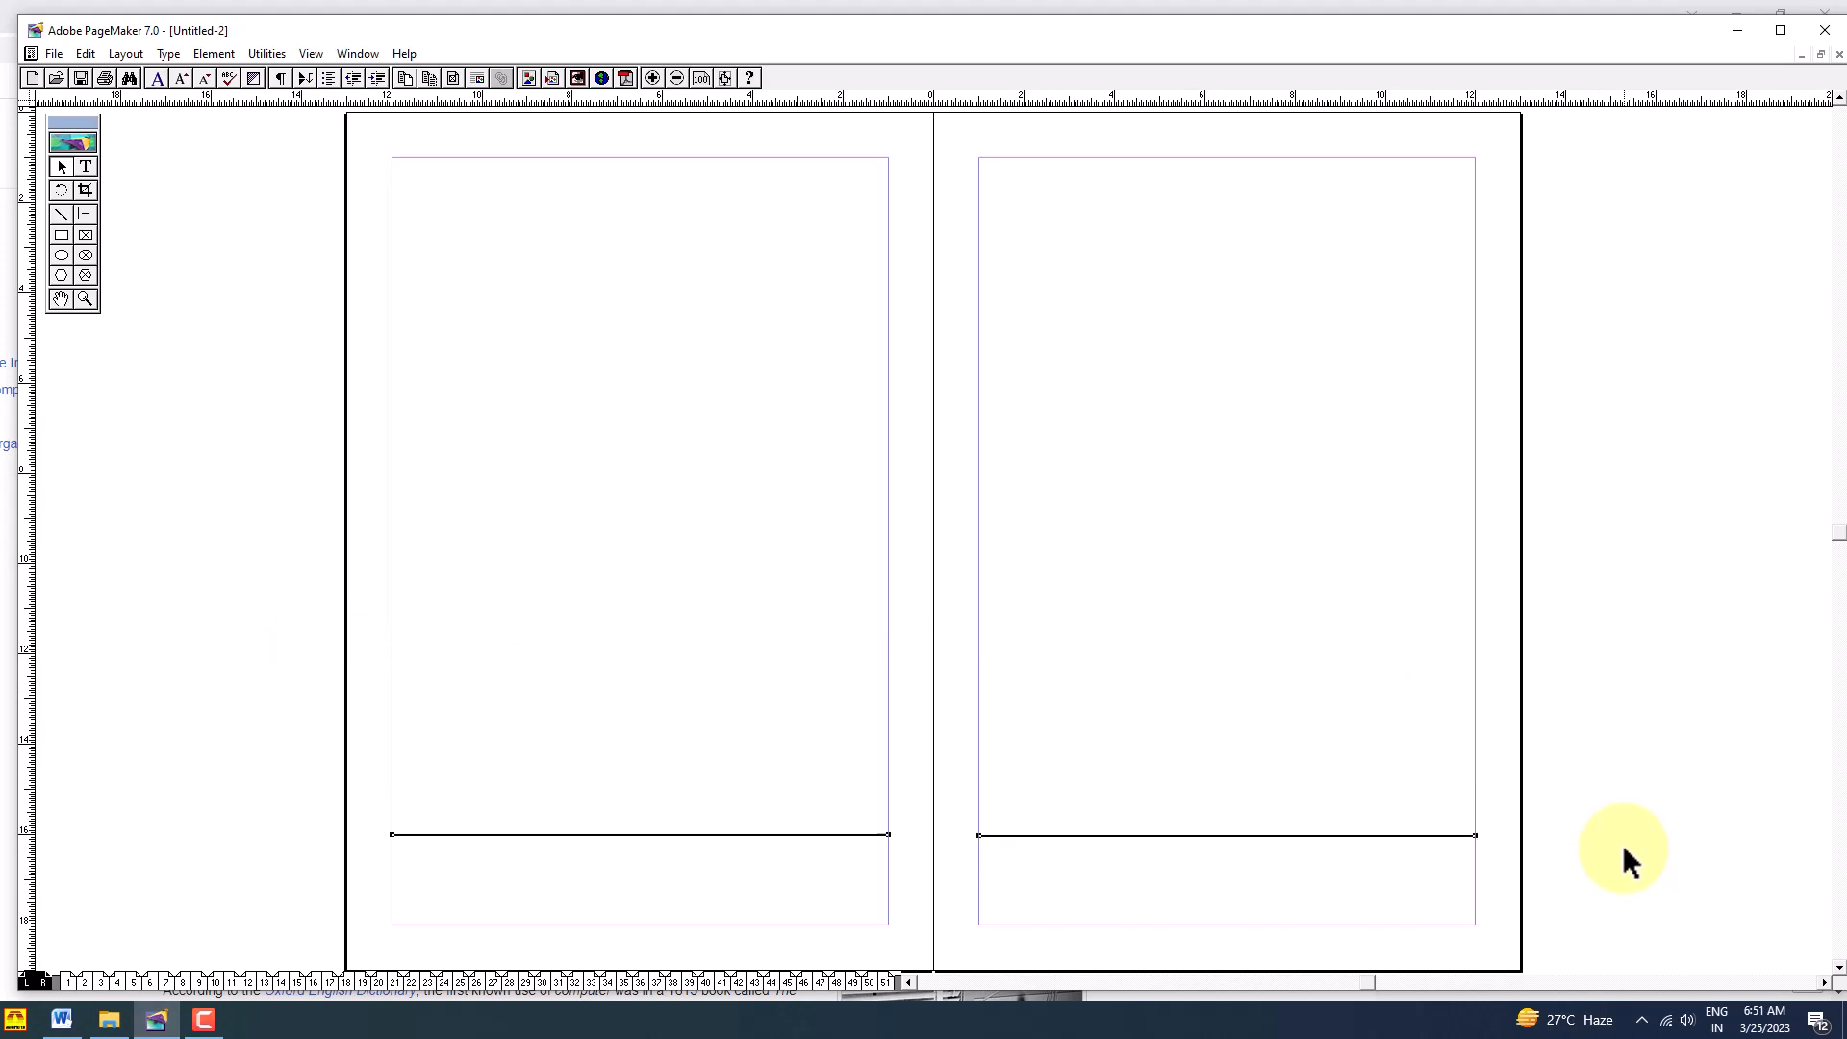
pyautogui.press('Down')
pyautogui.press('Down')
pyautogui.press('Down')
pyautogui.press('Down')
pyautogui.press('Down')
pyautogui.press('Down')
pyautogui.press('Down')
pyautogui.press('Down')
pyautogui.press('Down')
pyautogui.press('Down')
pyautogui.press('Down')
pyautogui.press('Down')
pyautogui.press('Down')
pyautogui.press('Down')
pyautogui.press('Down')
pyautogui.press('Down')
pyautogui.press('Down')
pyautogui.press('Down')
pyautogui.press('Down')
pyautogui.press('Down')
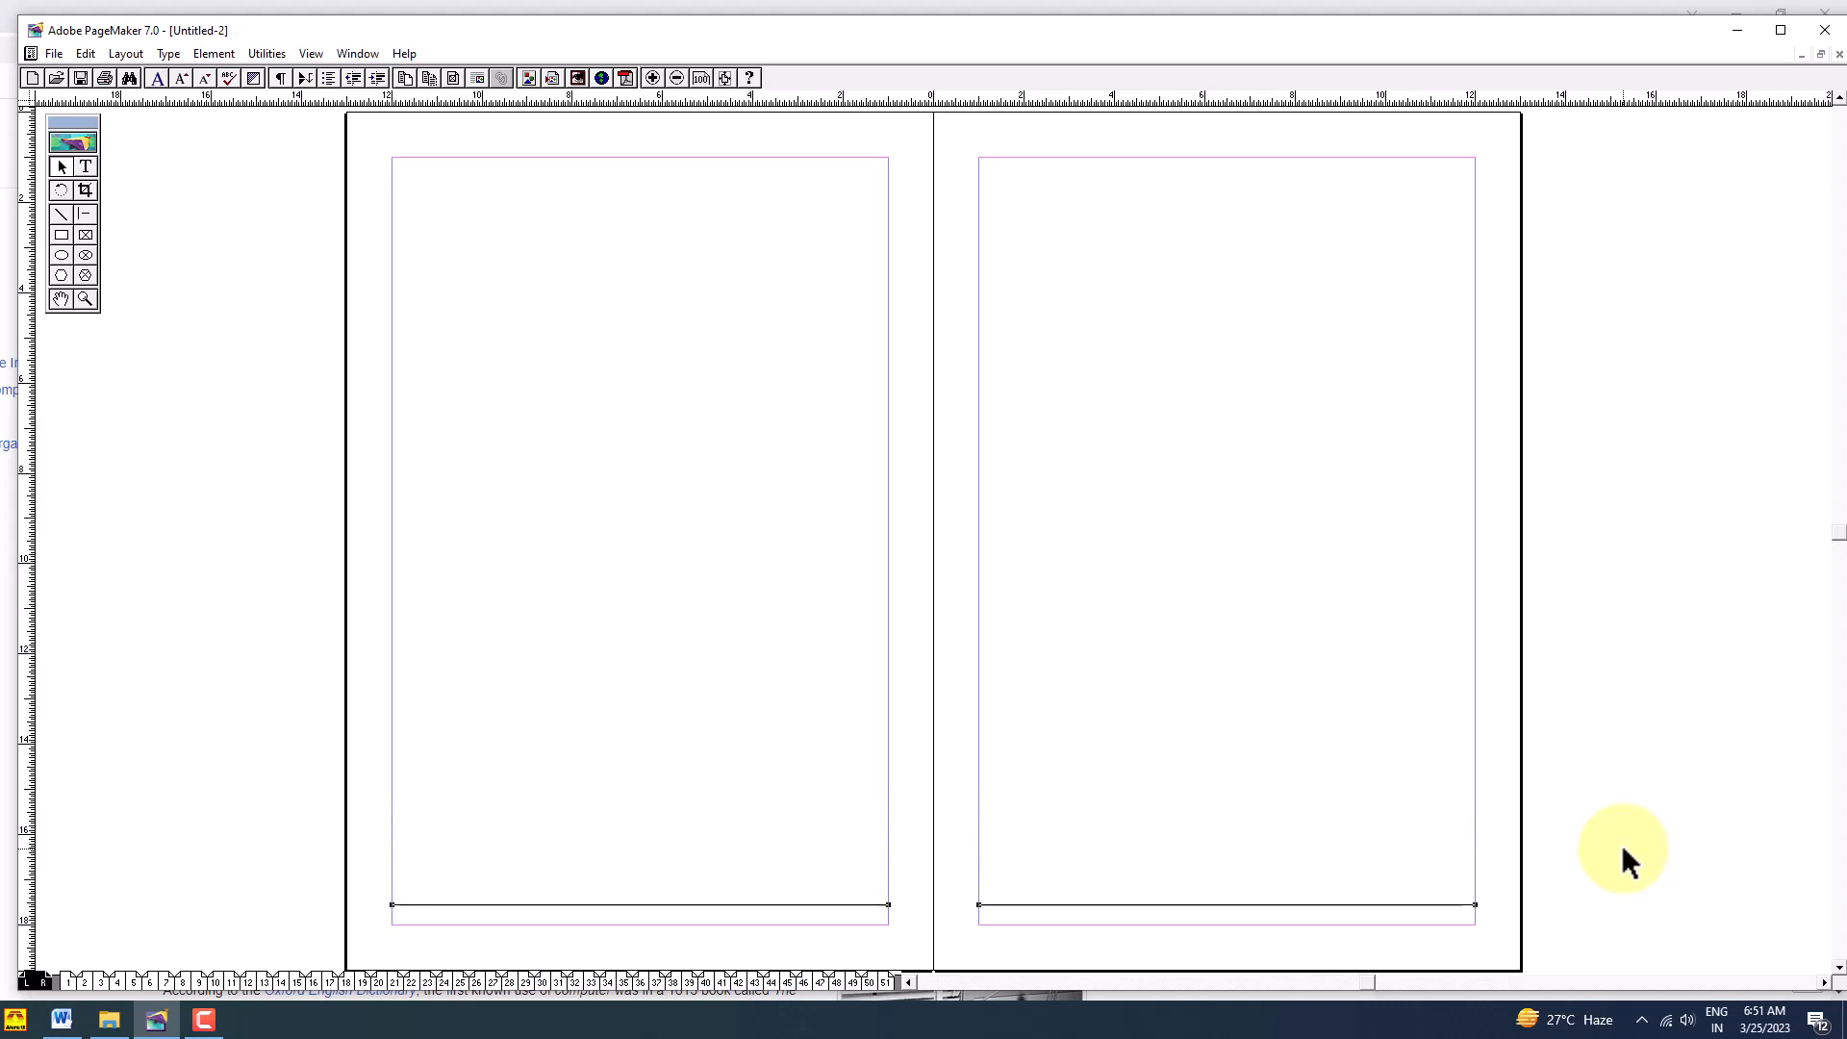
pyautogui.press('Down')
pyautogui.press('Down')
pyautogui.press('Down')
pyautogui.press('Down')
pyautogui.press('Down')
pyautogui.press('Down')
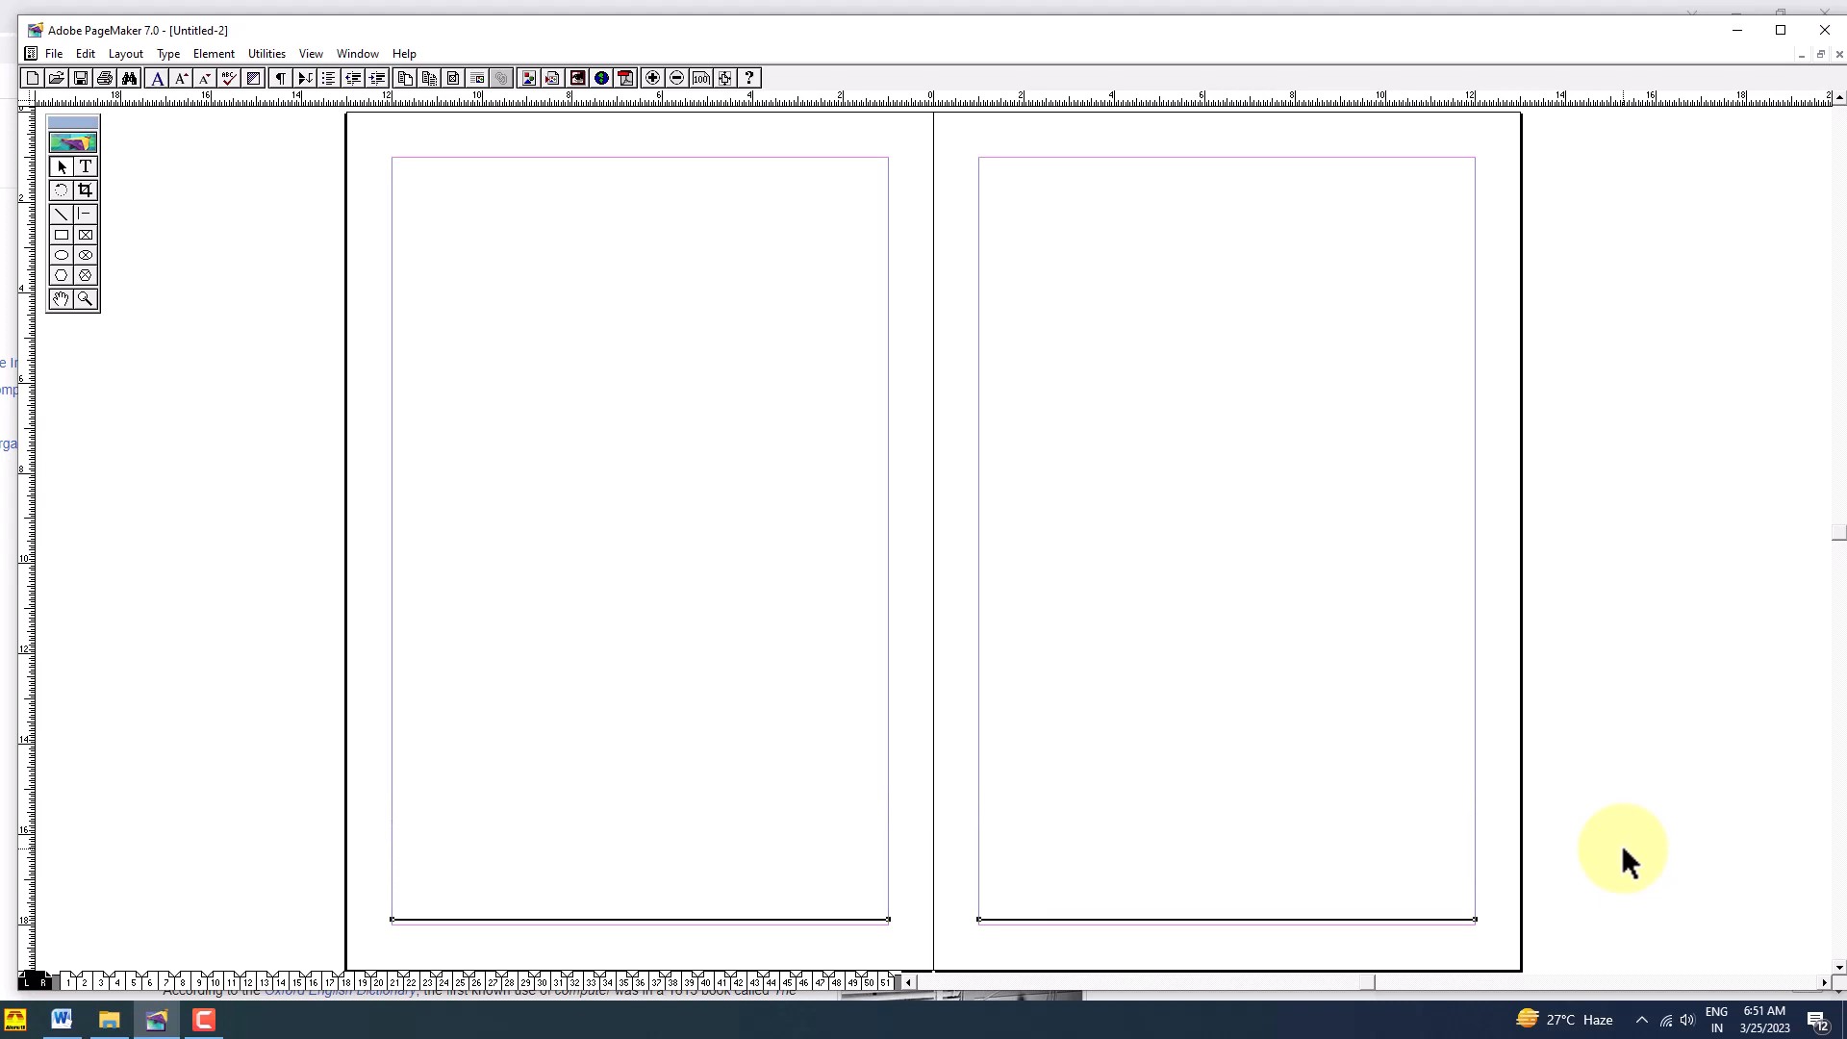
pyautogui.press('Down')
pyautogui.press('Down')
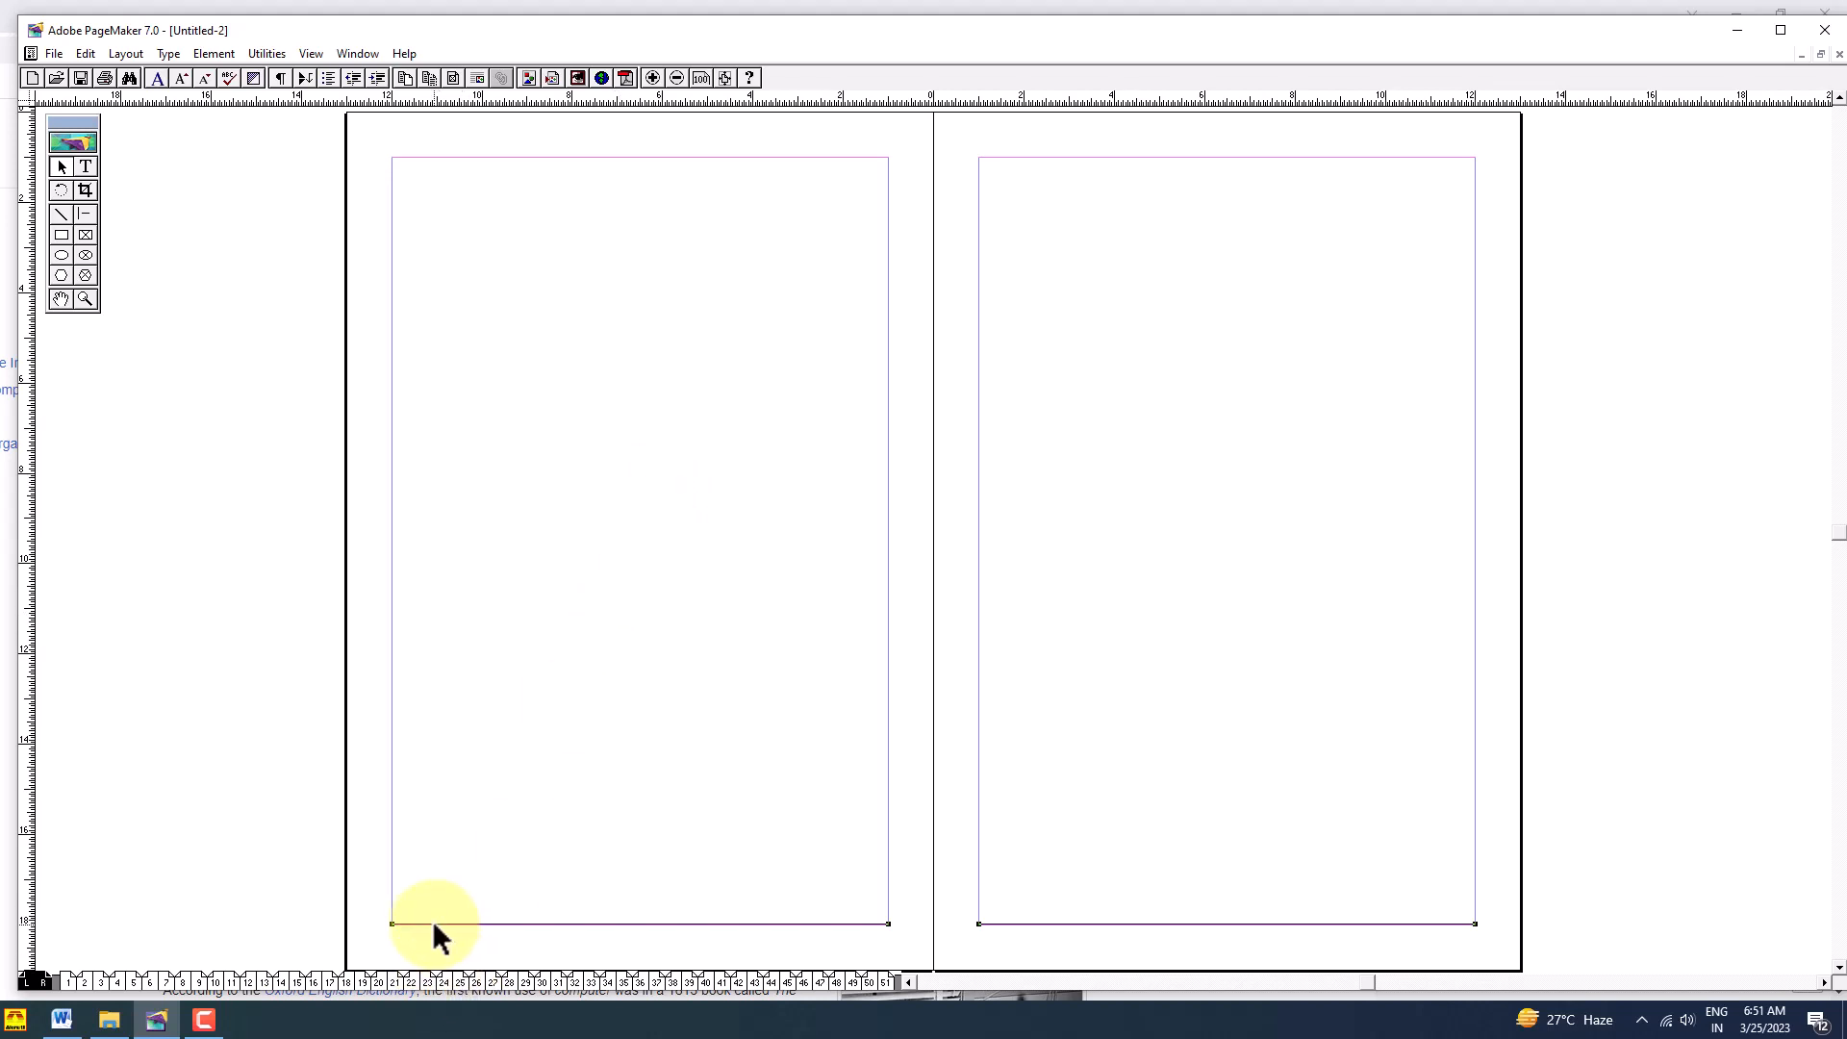
pyautogui.moveTo(434, 925); pyautogui.dragTo(495, 159)
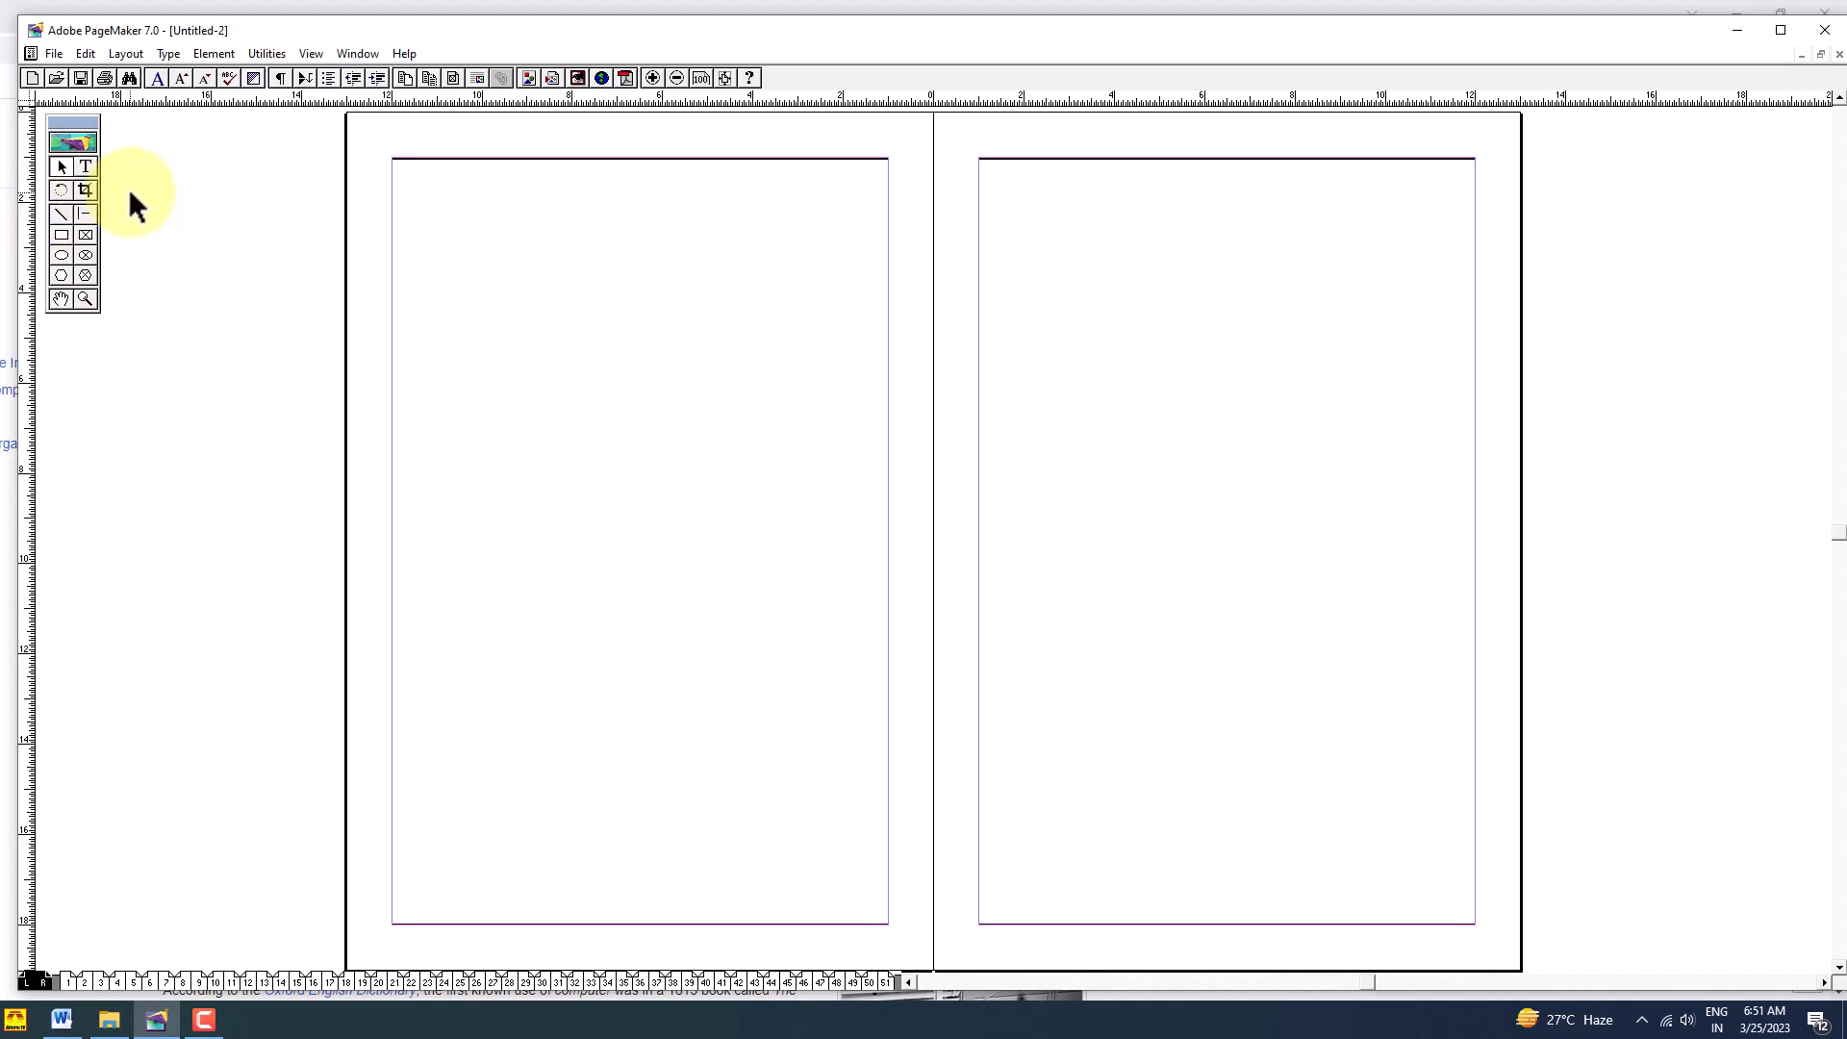
# Step: Insert an automatic page number marker near the bottom of the left master page and centre it between the margins
pyautogui.click(86, 166)
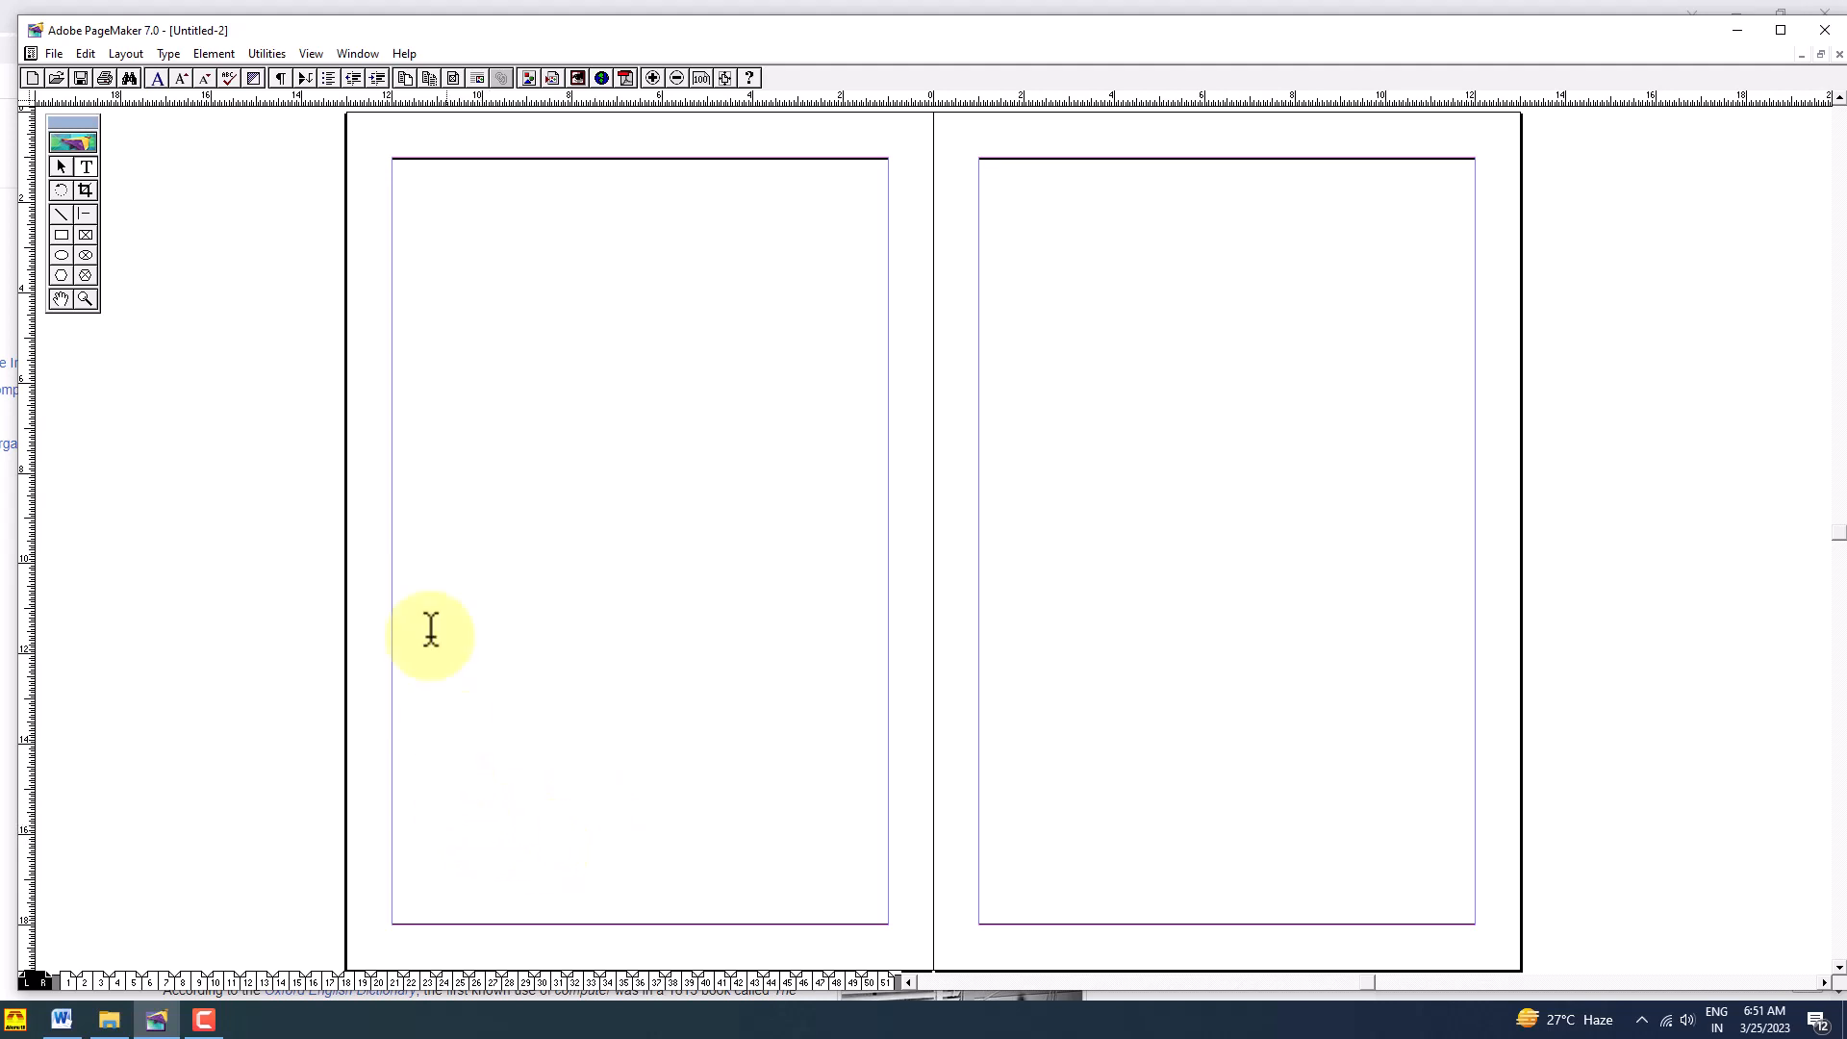
pyautogui.click(481, 855)
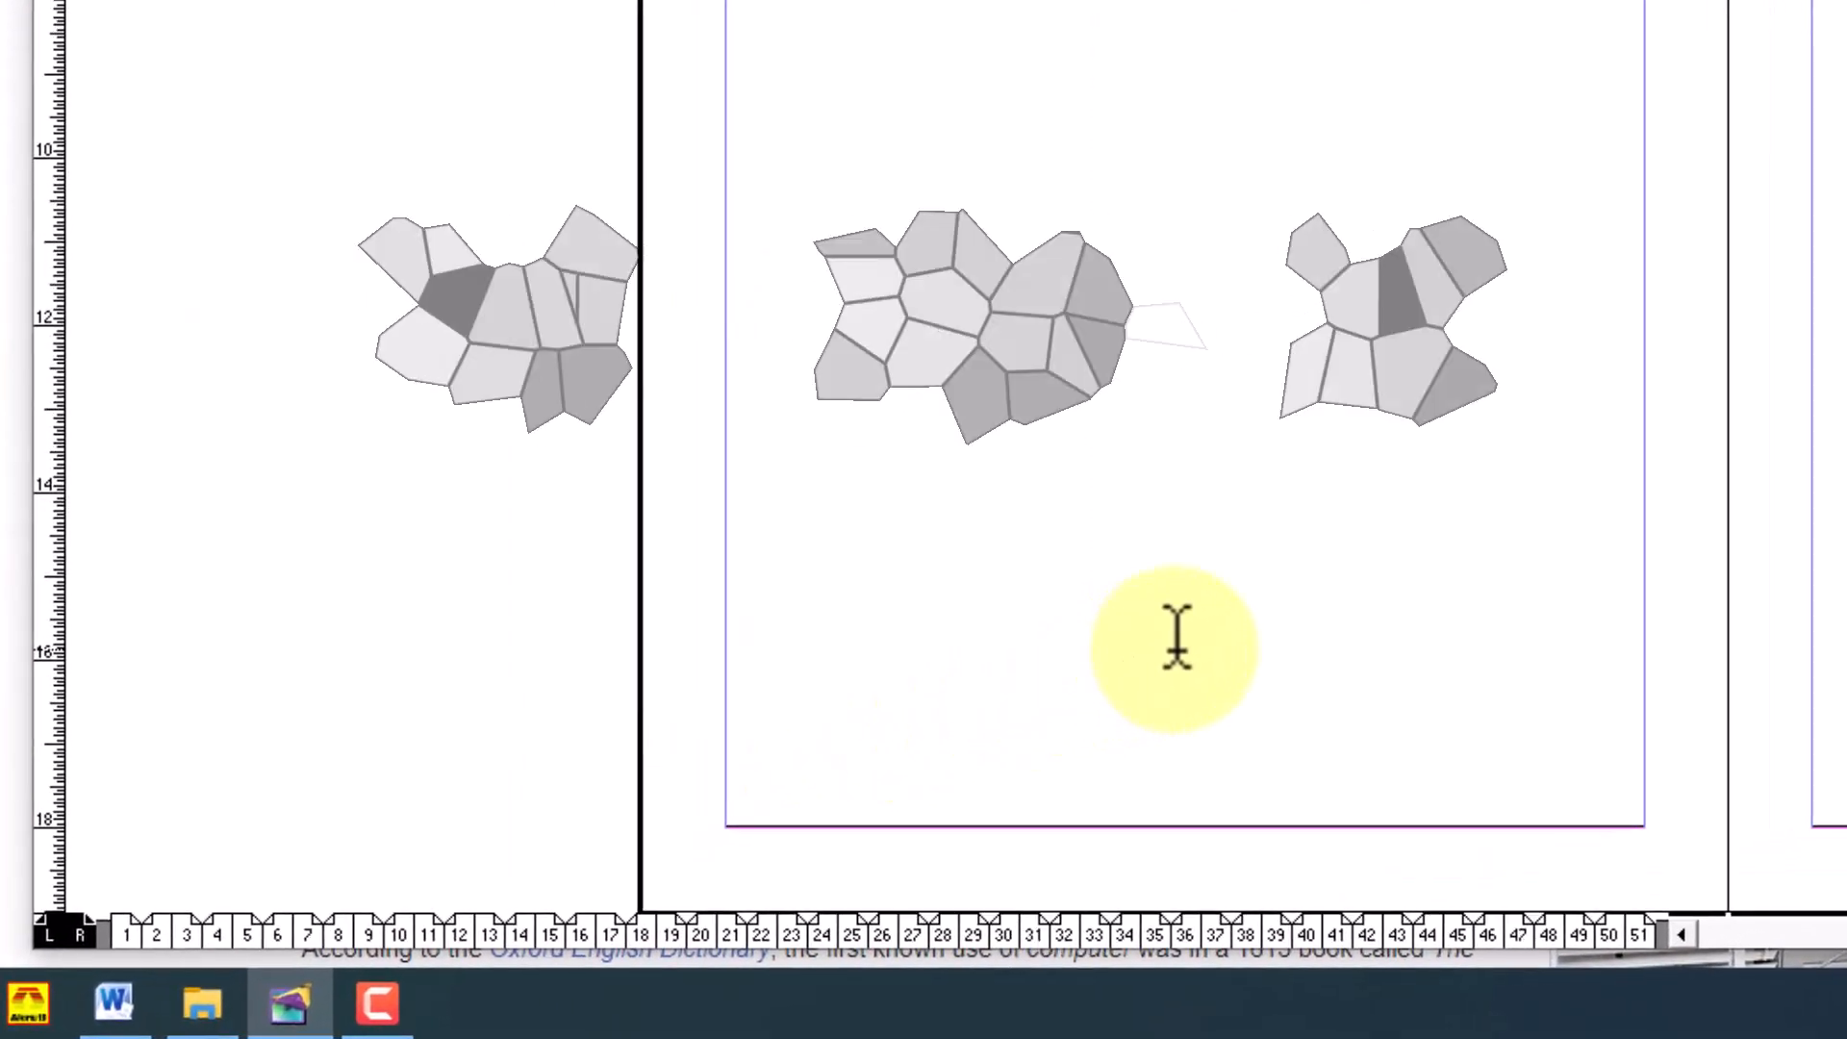
pyautogui.hotkey('ctrl', 'alt', 'p')
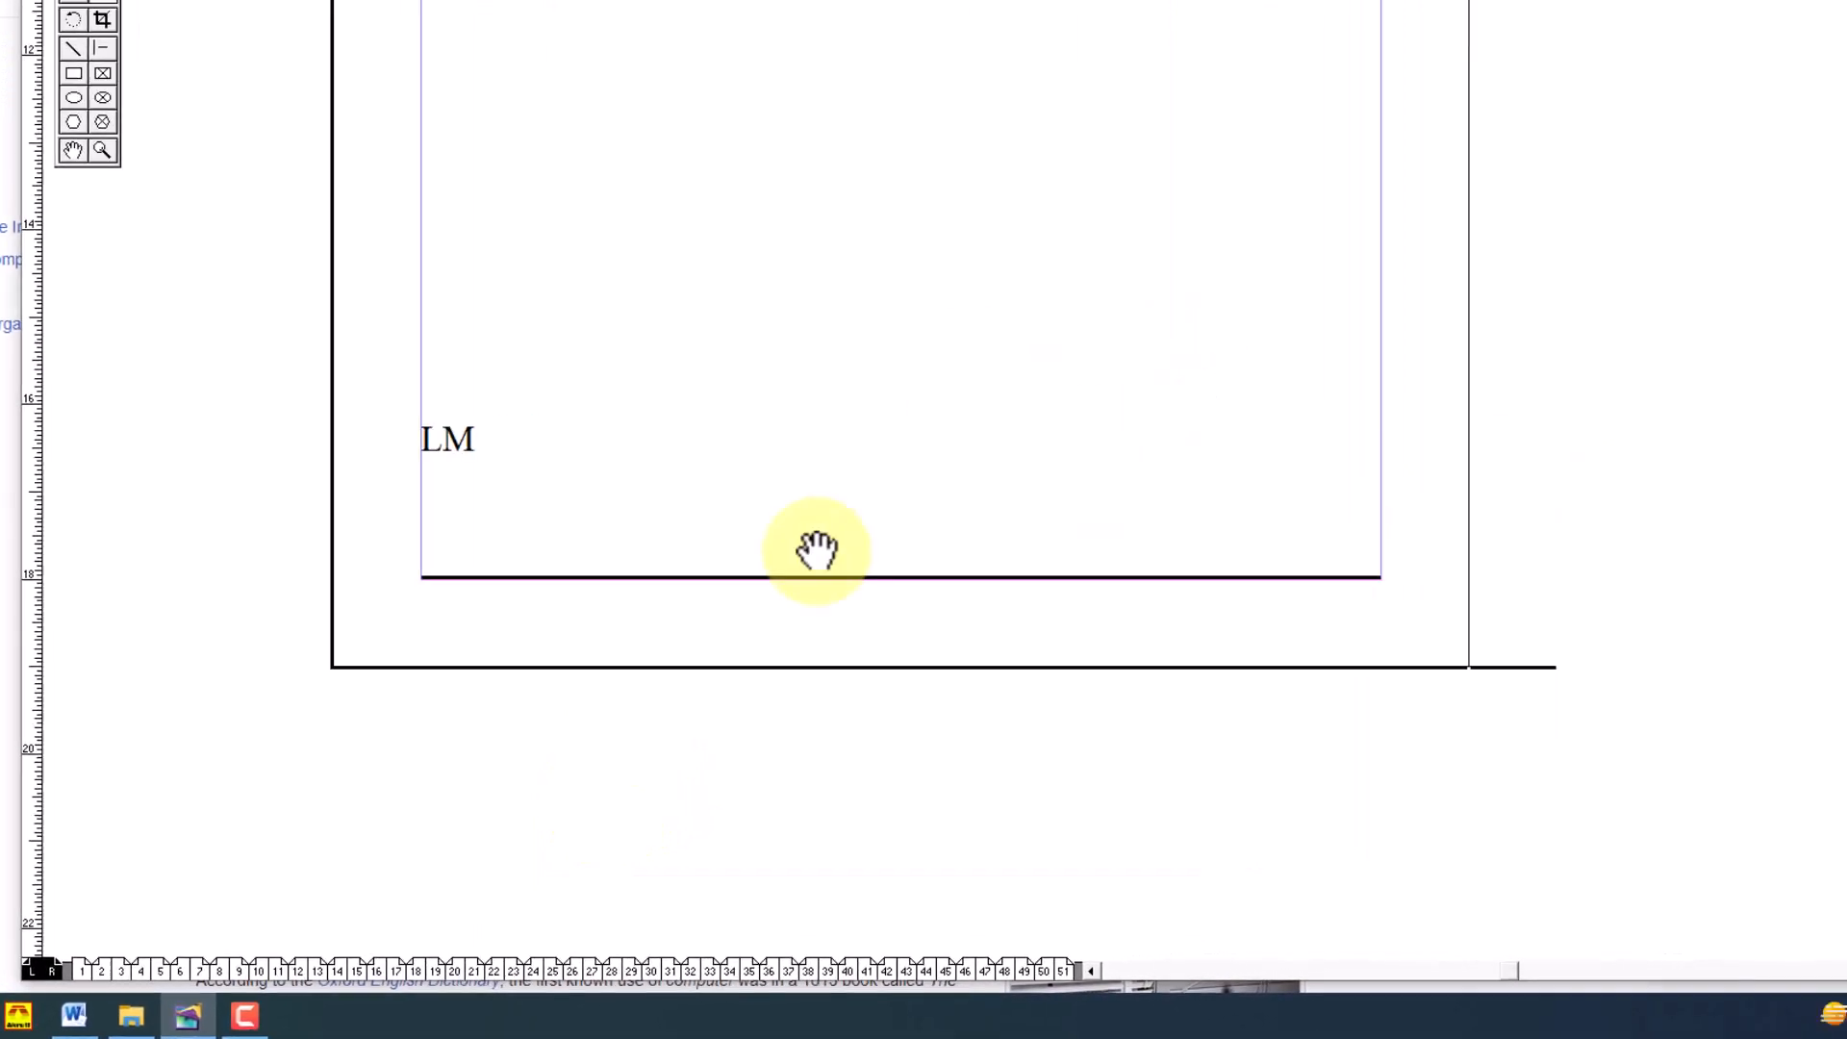
pyautogui.moveTo(320, 532); pyautogui.dragTo(195, 516)
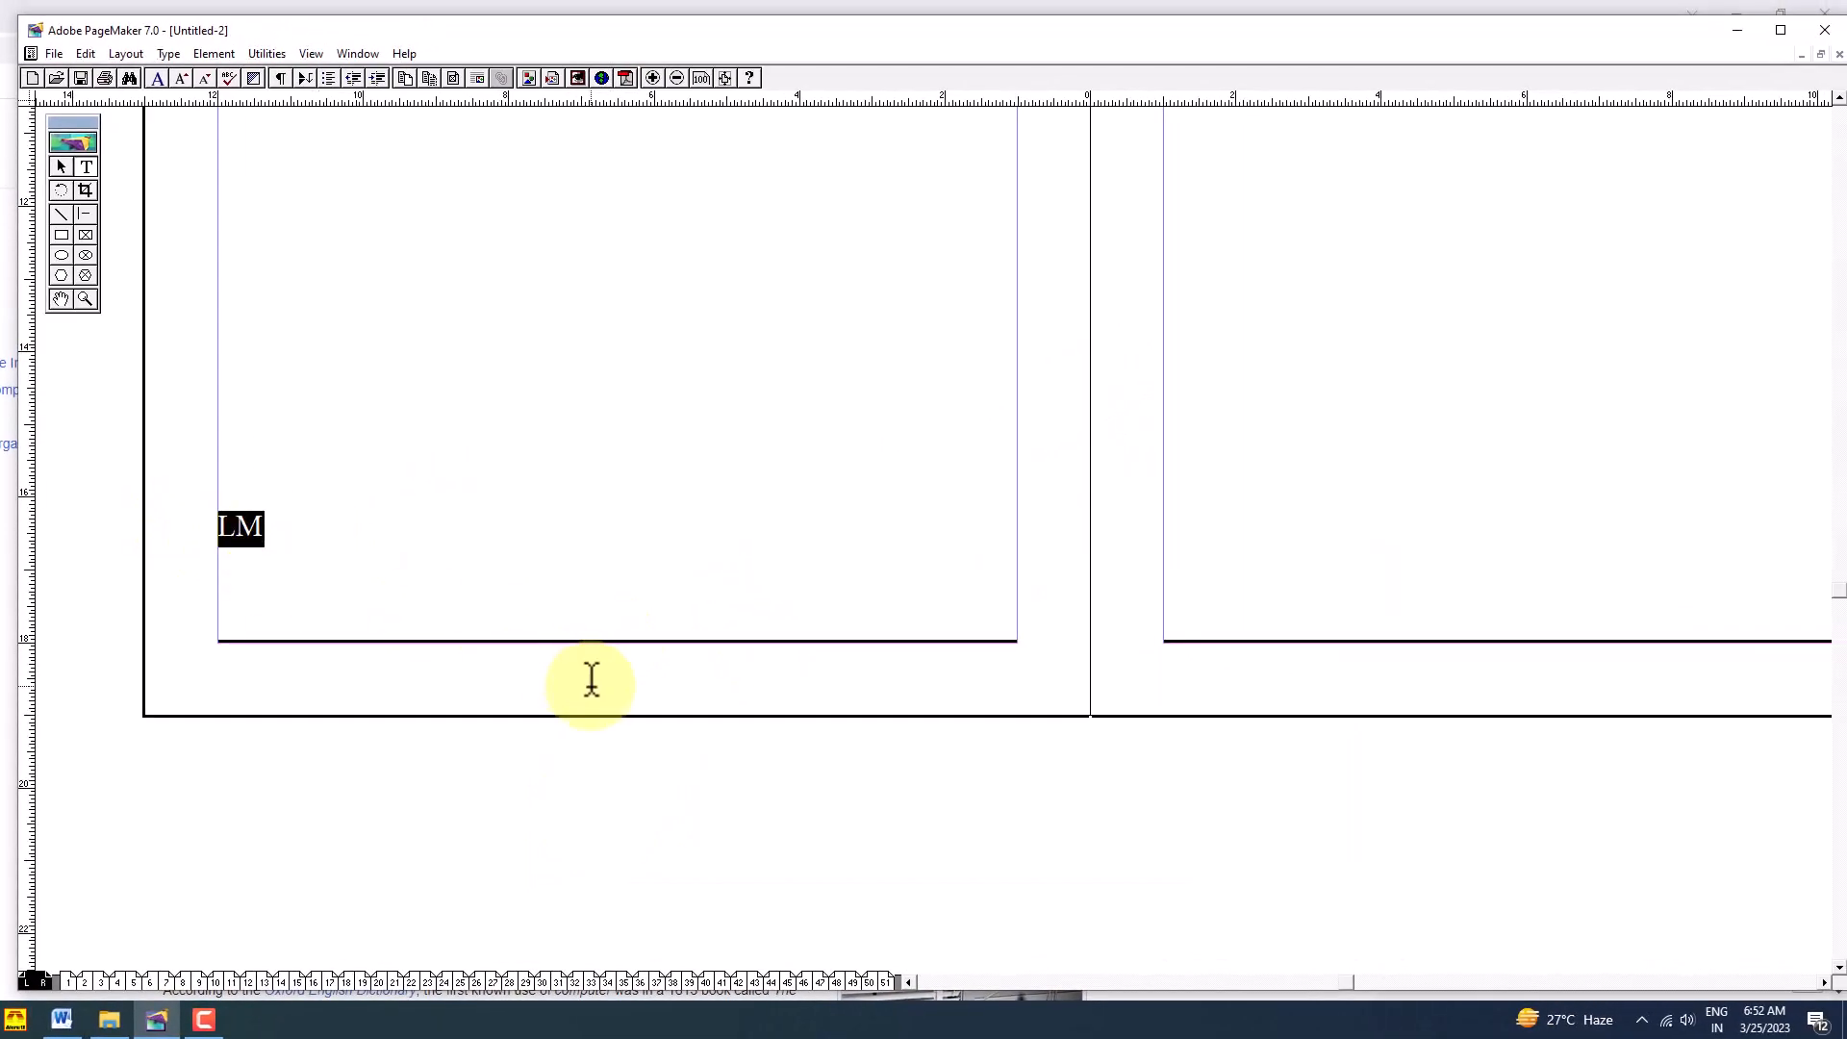
pyautogui.hotkey('ctrl', 'shift', 'c')
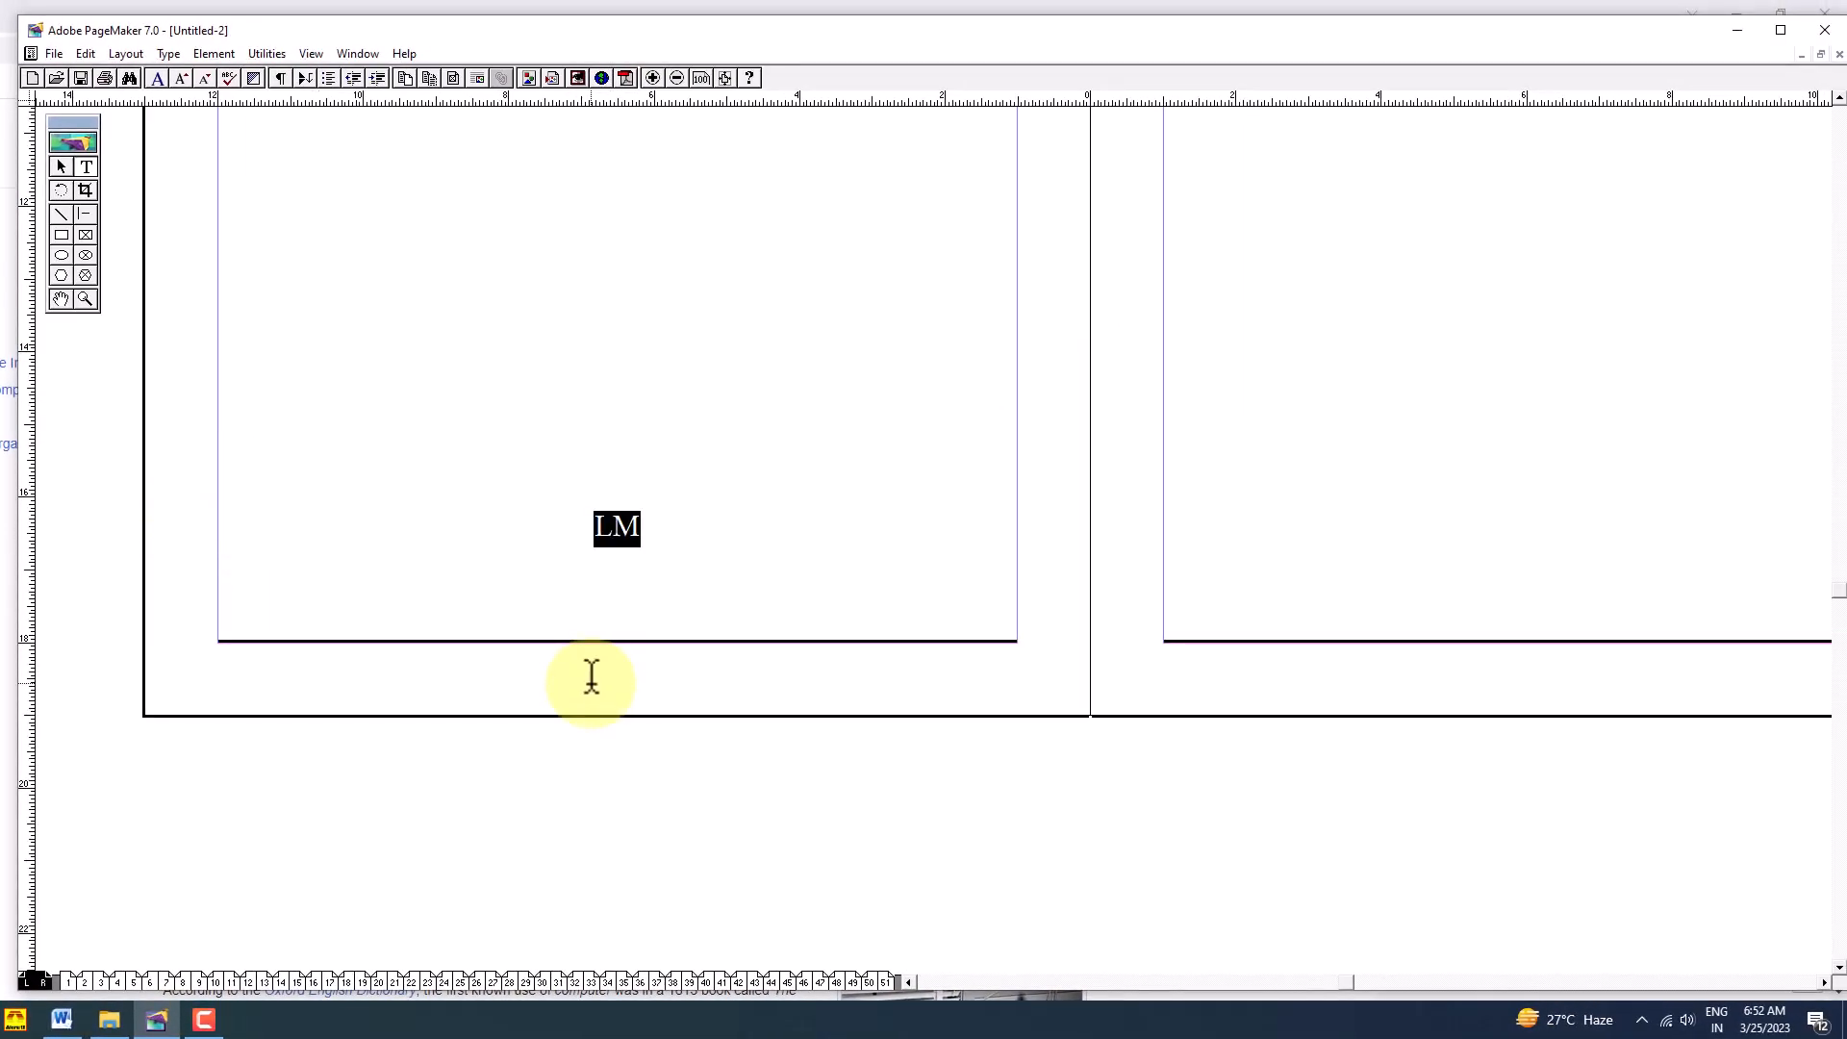
# Step: Move the page number marker down to just above the bottom line and copy it to the same position on the right master page
pyautogui.click(60, 168)
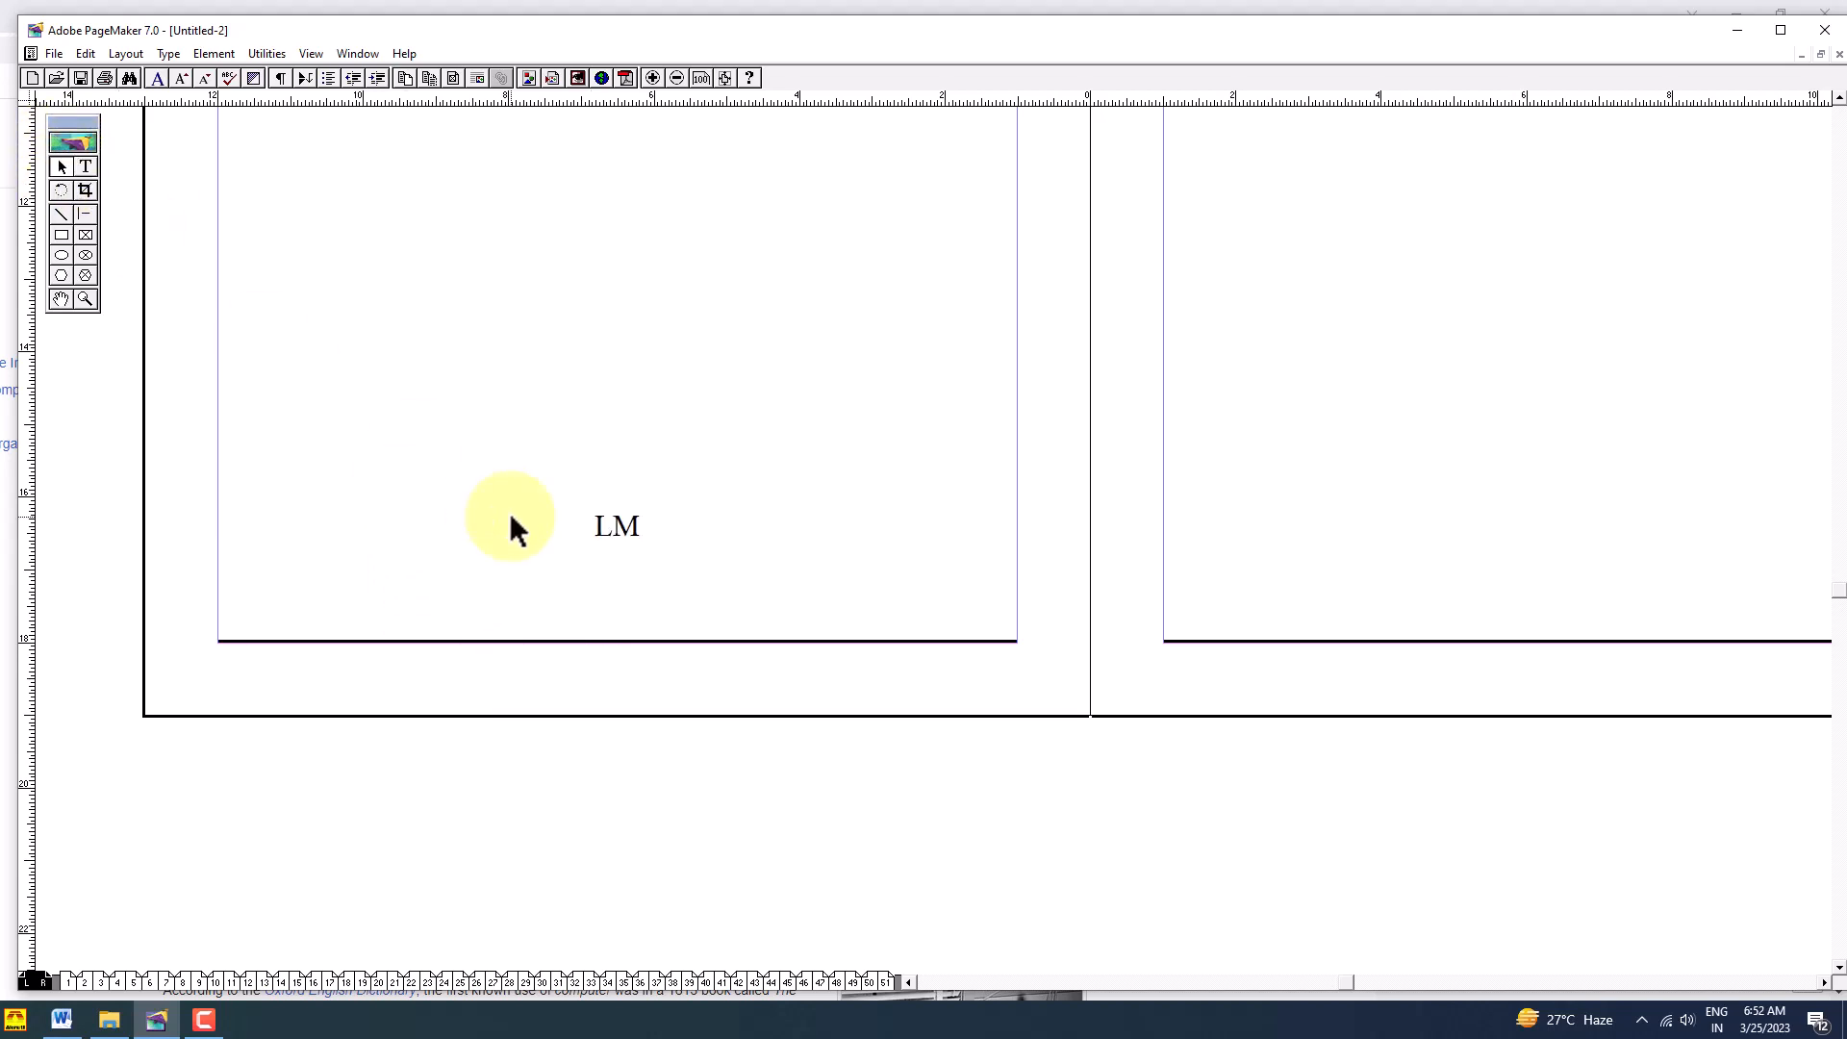
pyautogui.click(644, 528)
pyautogui.moveTo(645, 527); pyautogui.dragTo(650, 625)
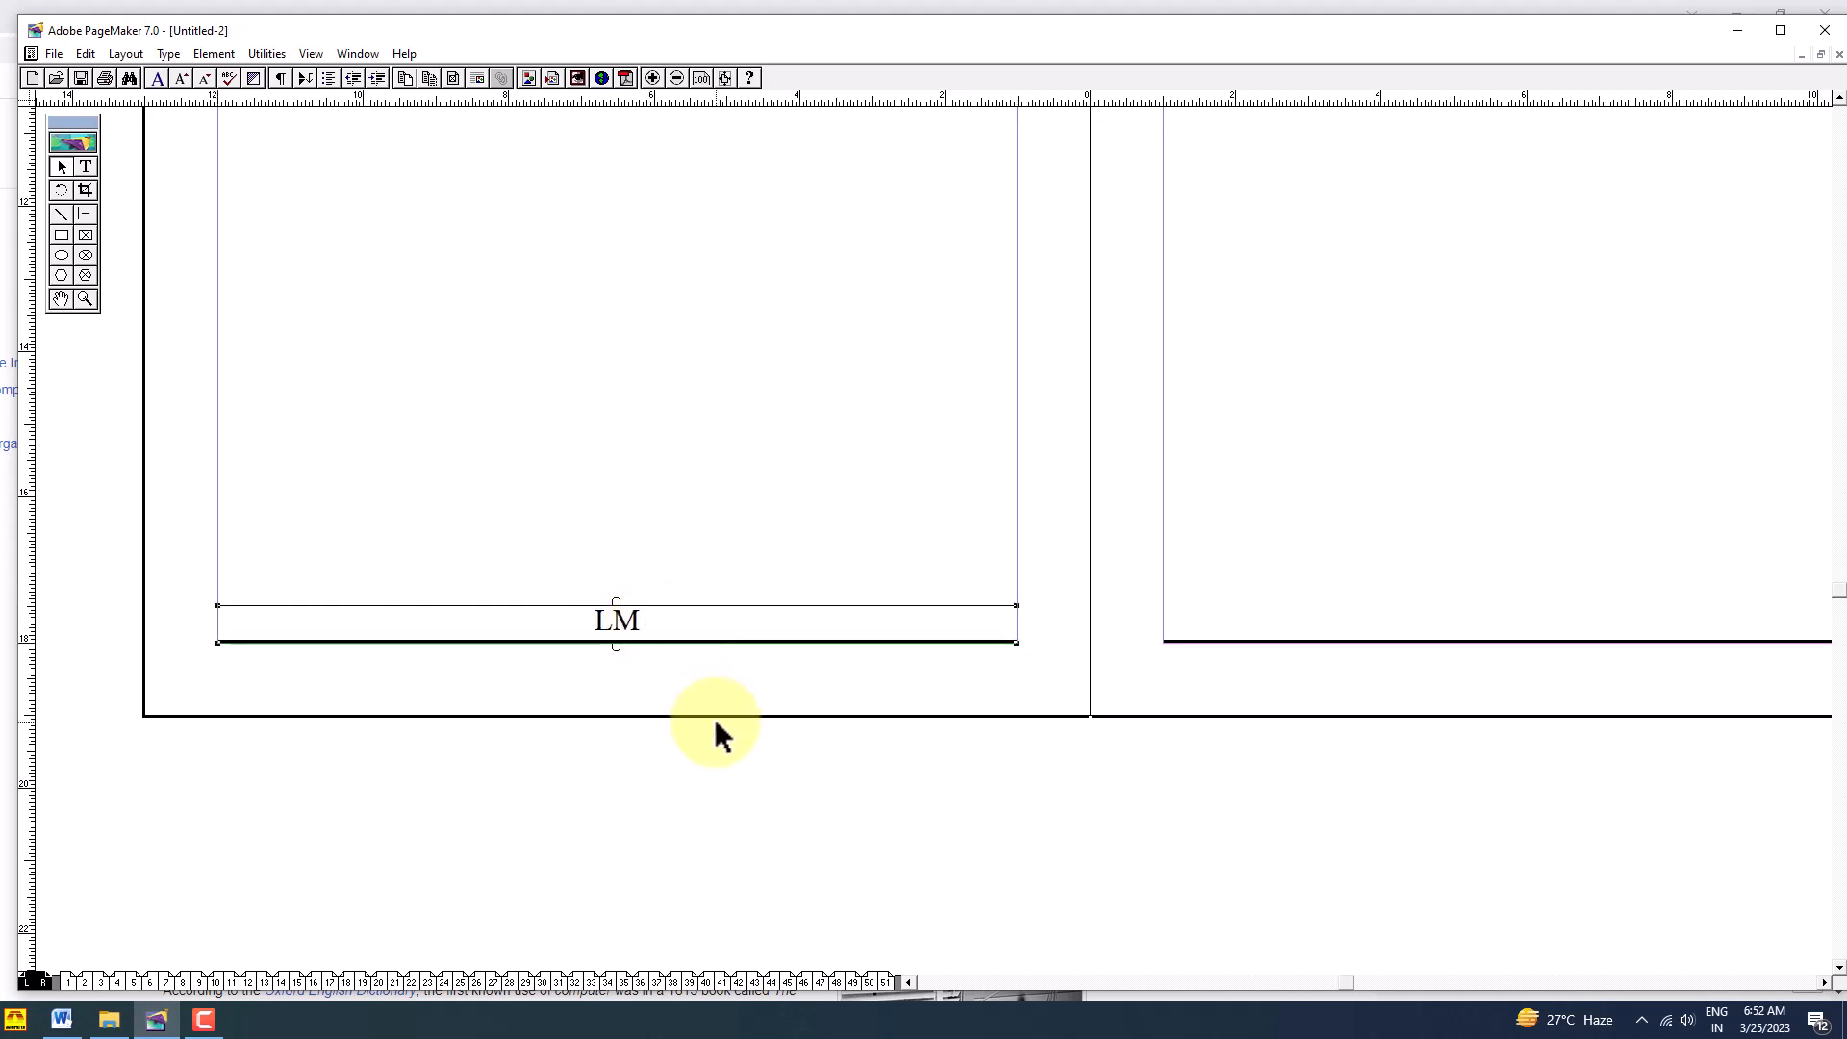
pyautogui.moveTo(648, 695); pyautogui.dragTo(585, 695)
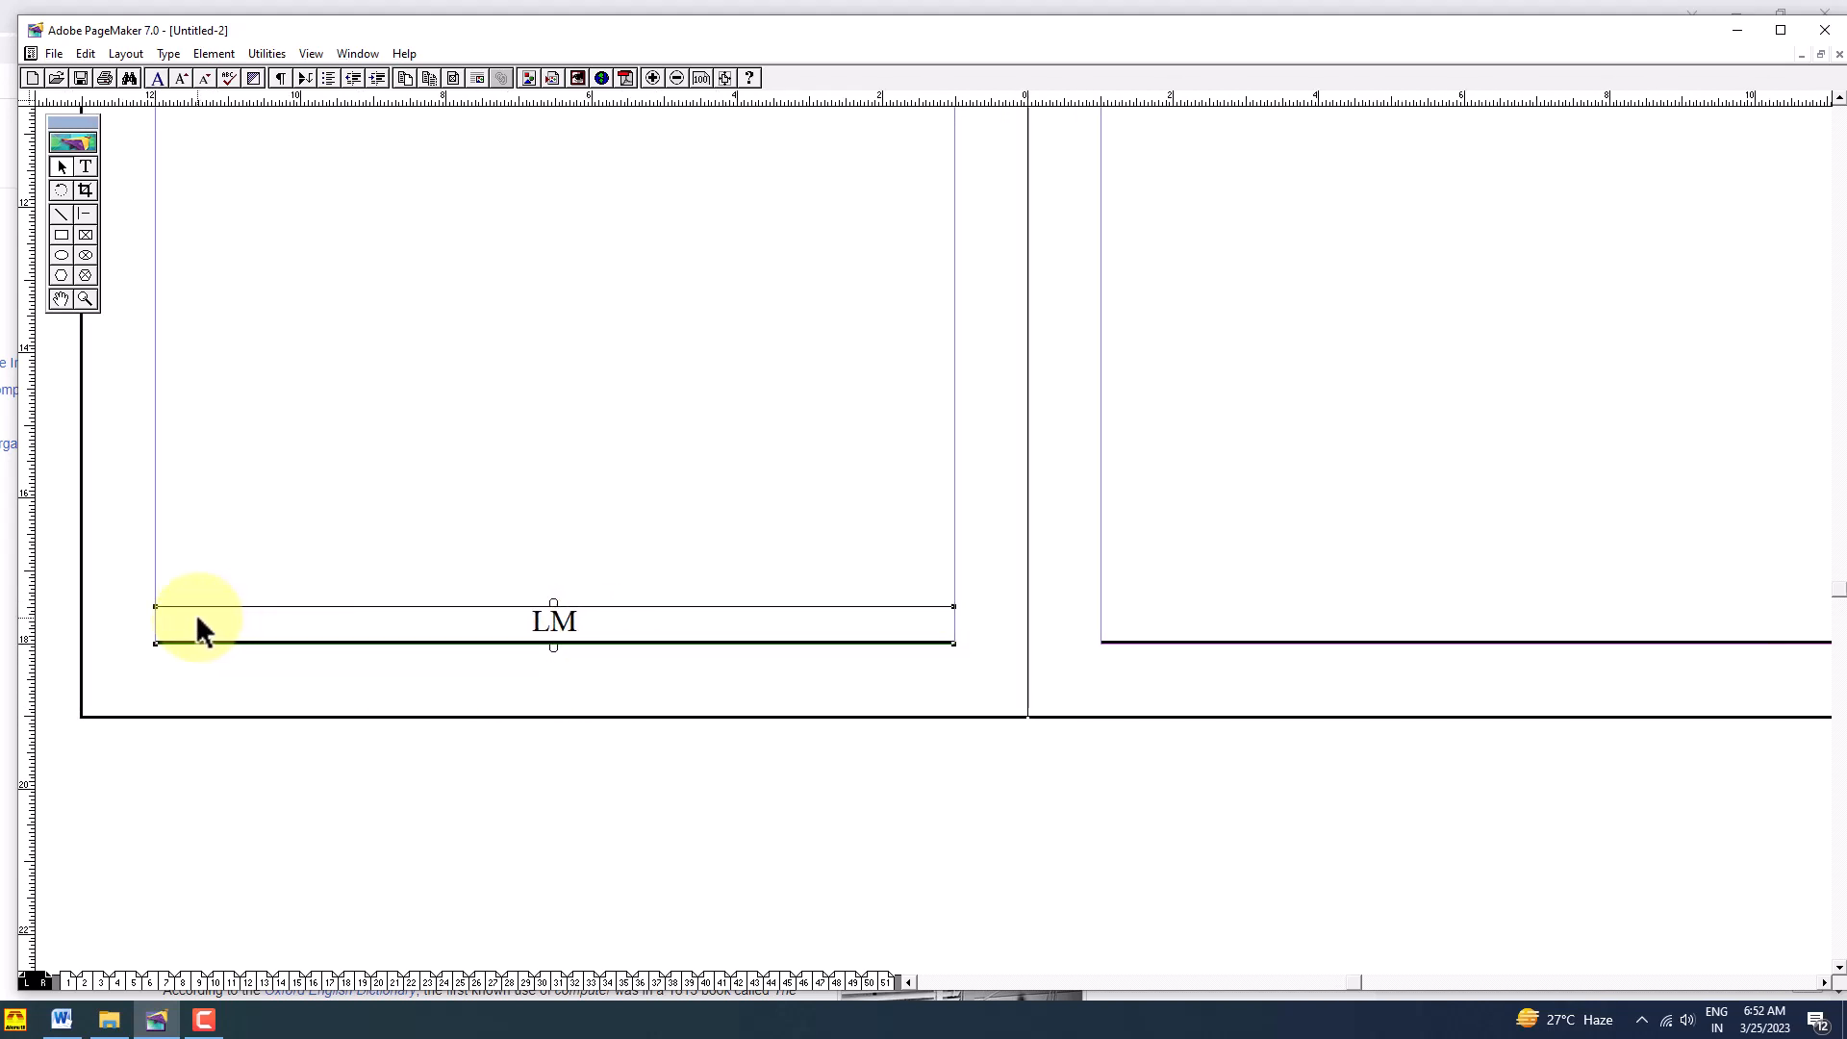
pyautogui.moveTo(196, 621); pyautogui.dragTo(1147, 652)
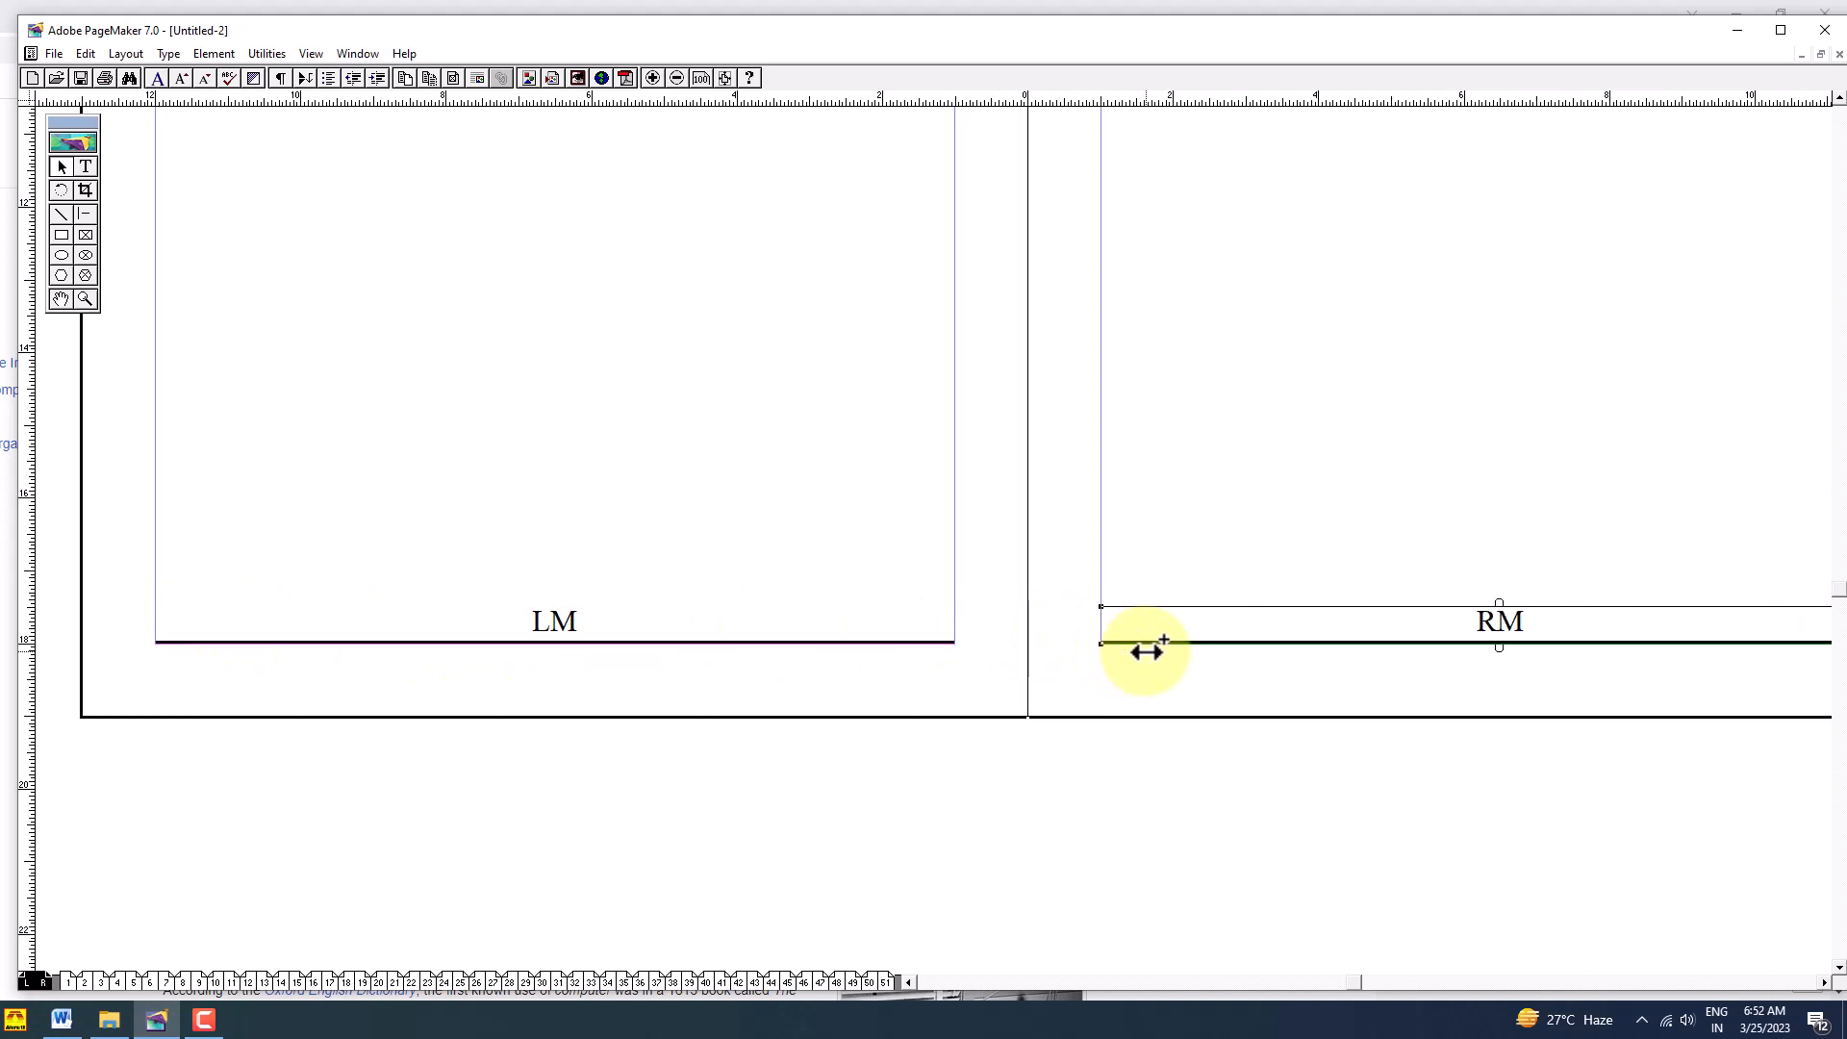
pyautogui.moveTo(1266, 753); pyautogui.dragTo(1218, 752)
pyautogui.click(1202, 751)
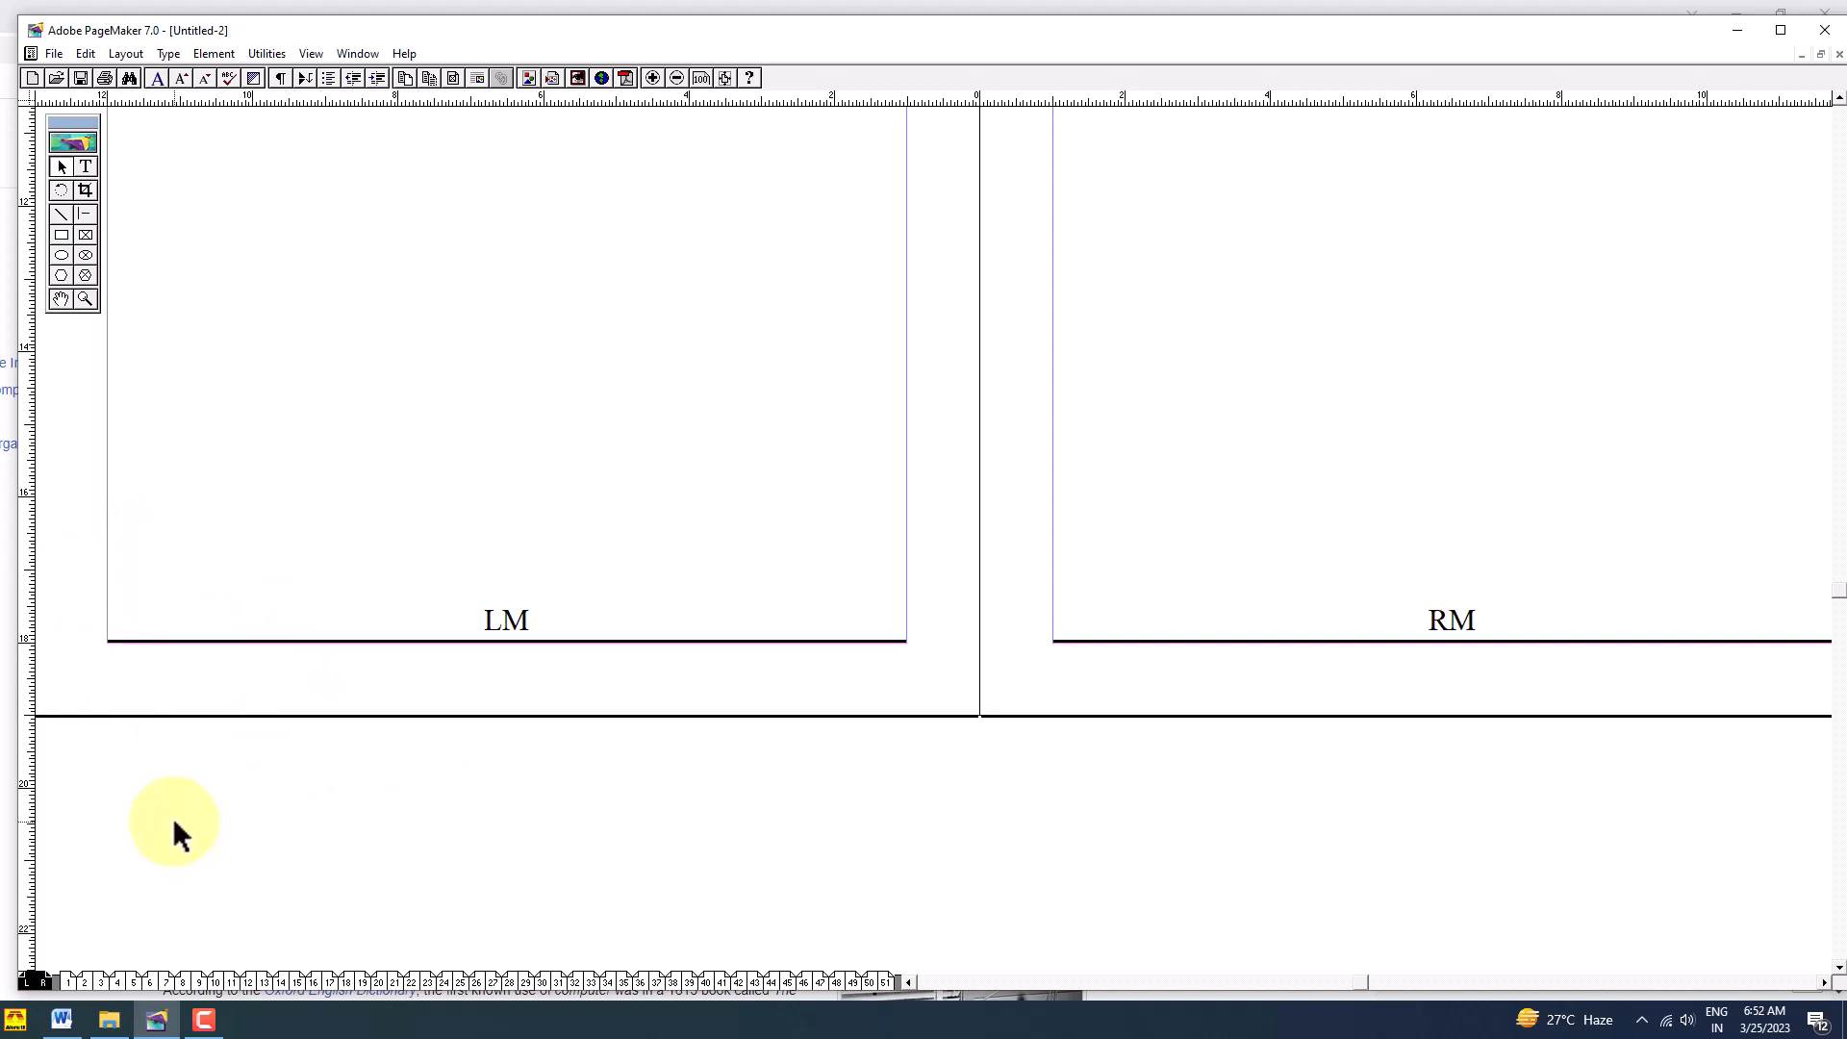
# Step: Set the bottom margin to 15 mm in the document setup and apply it
pyautogui.click(58, 52)
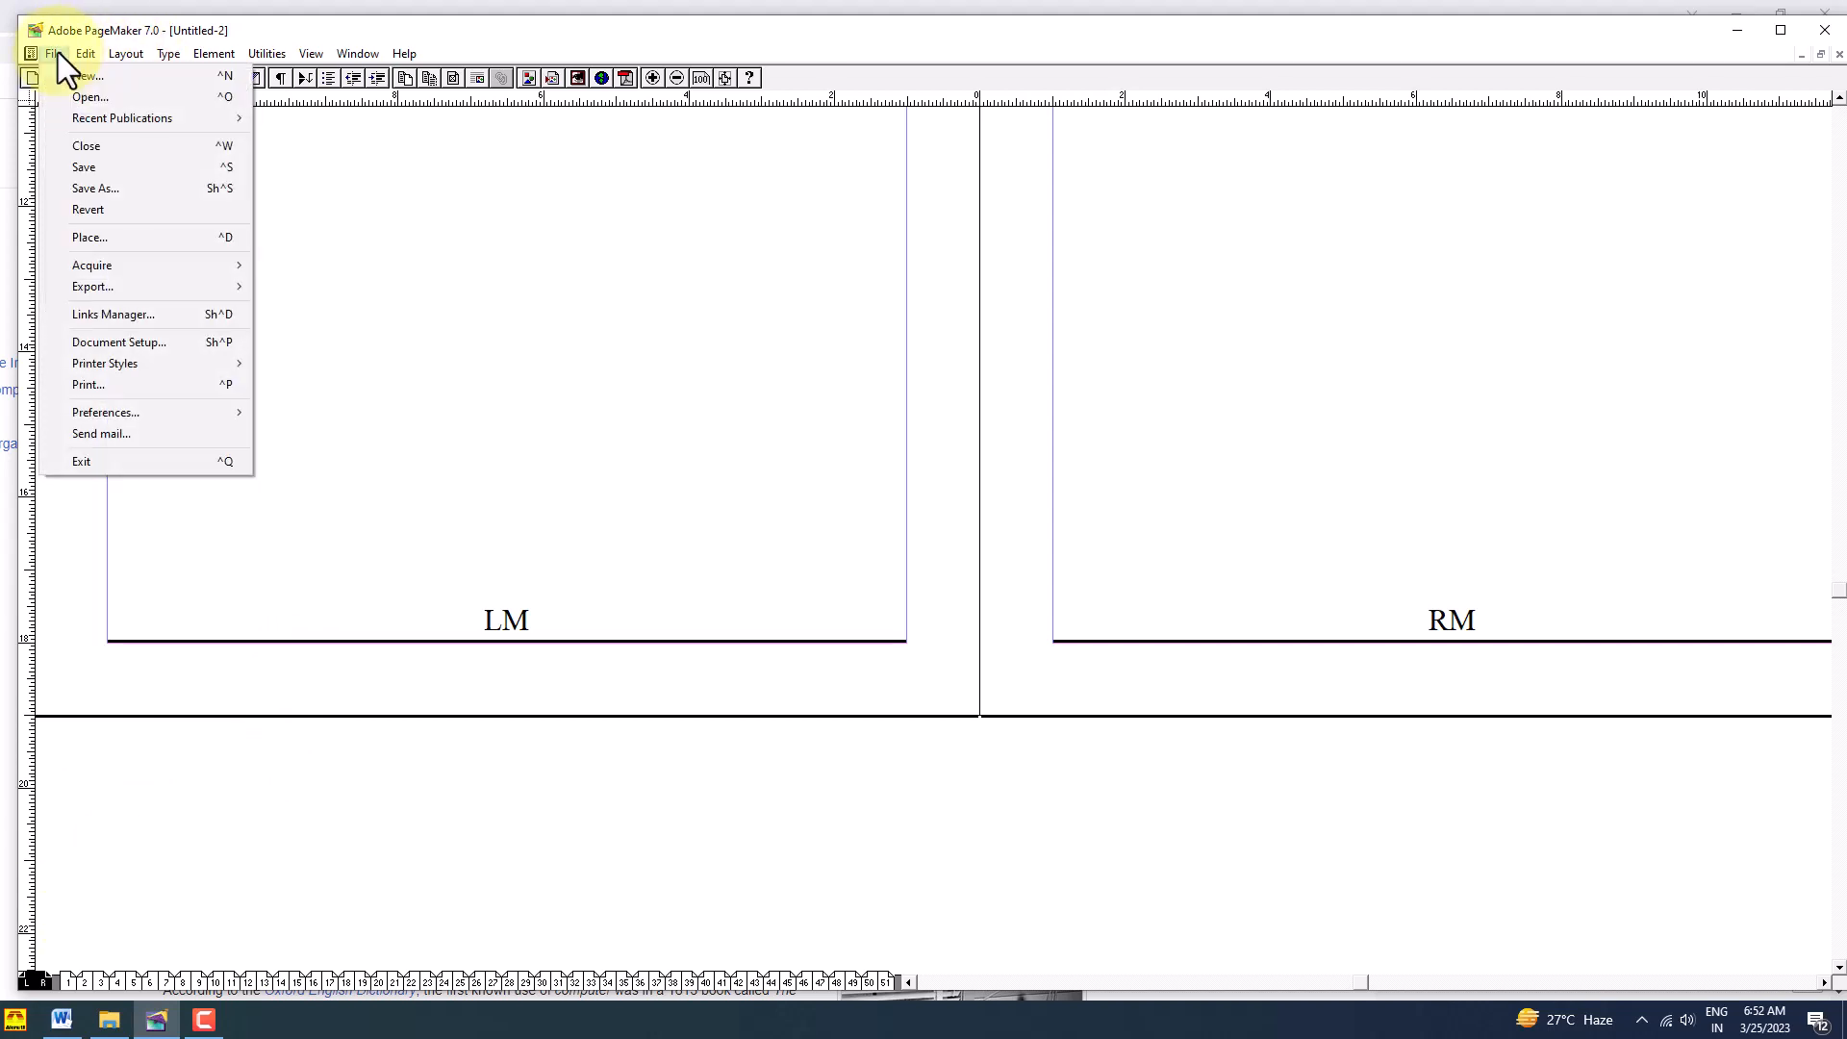
pyautogui.click(100, 342)
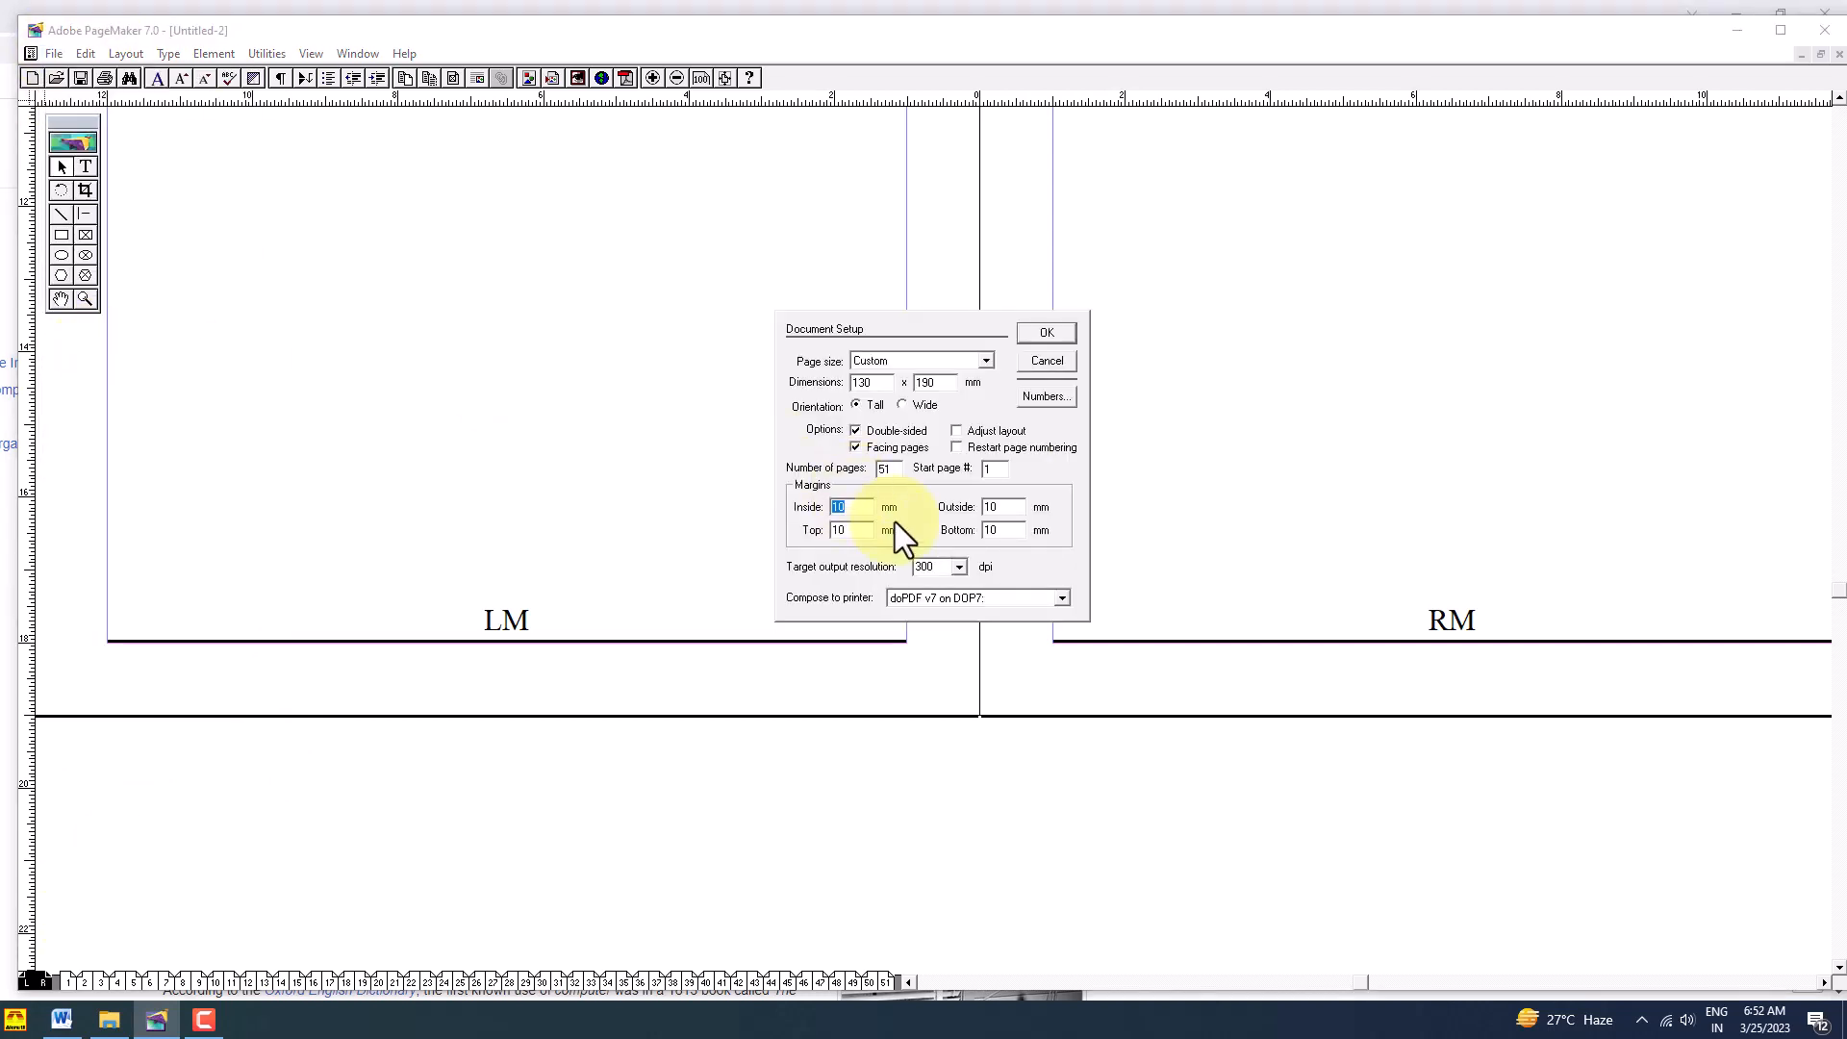
pyautogui.doubleClick(996, 530)
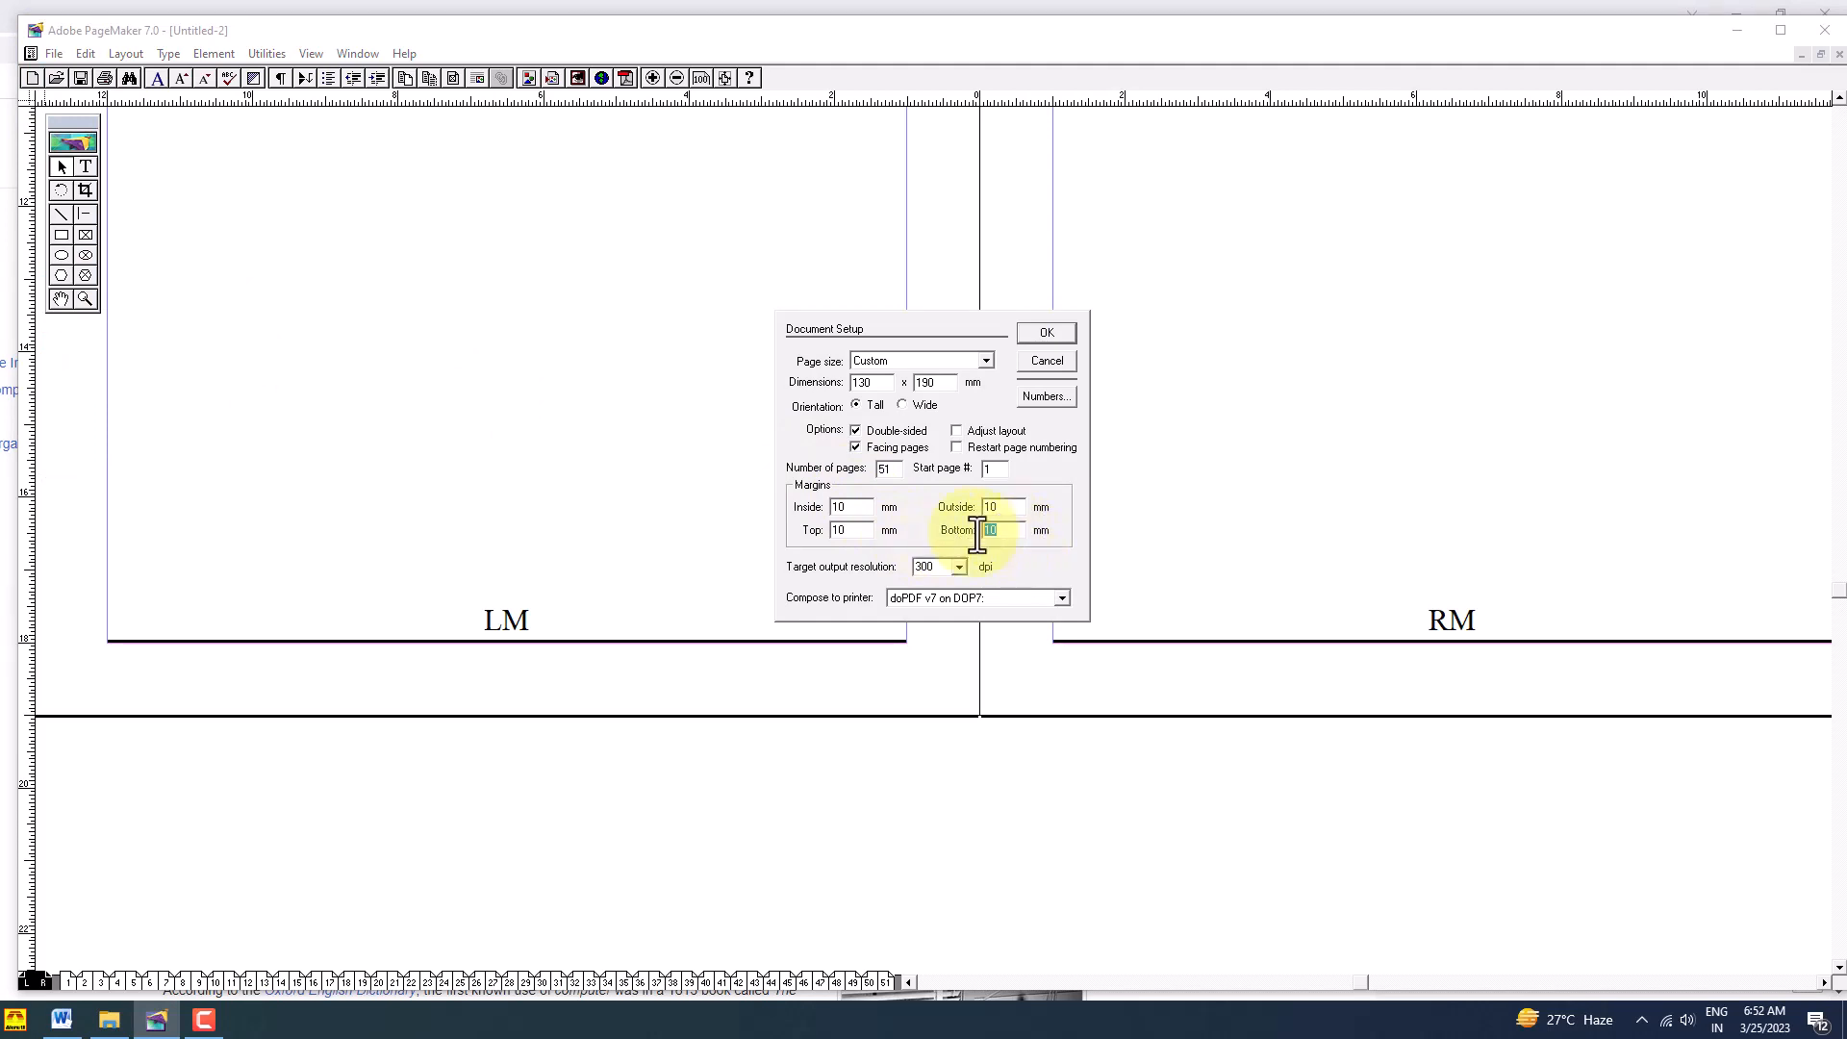
pyautogui.write('15')
pyautogui.press('Return')
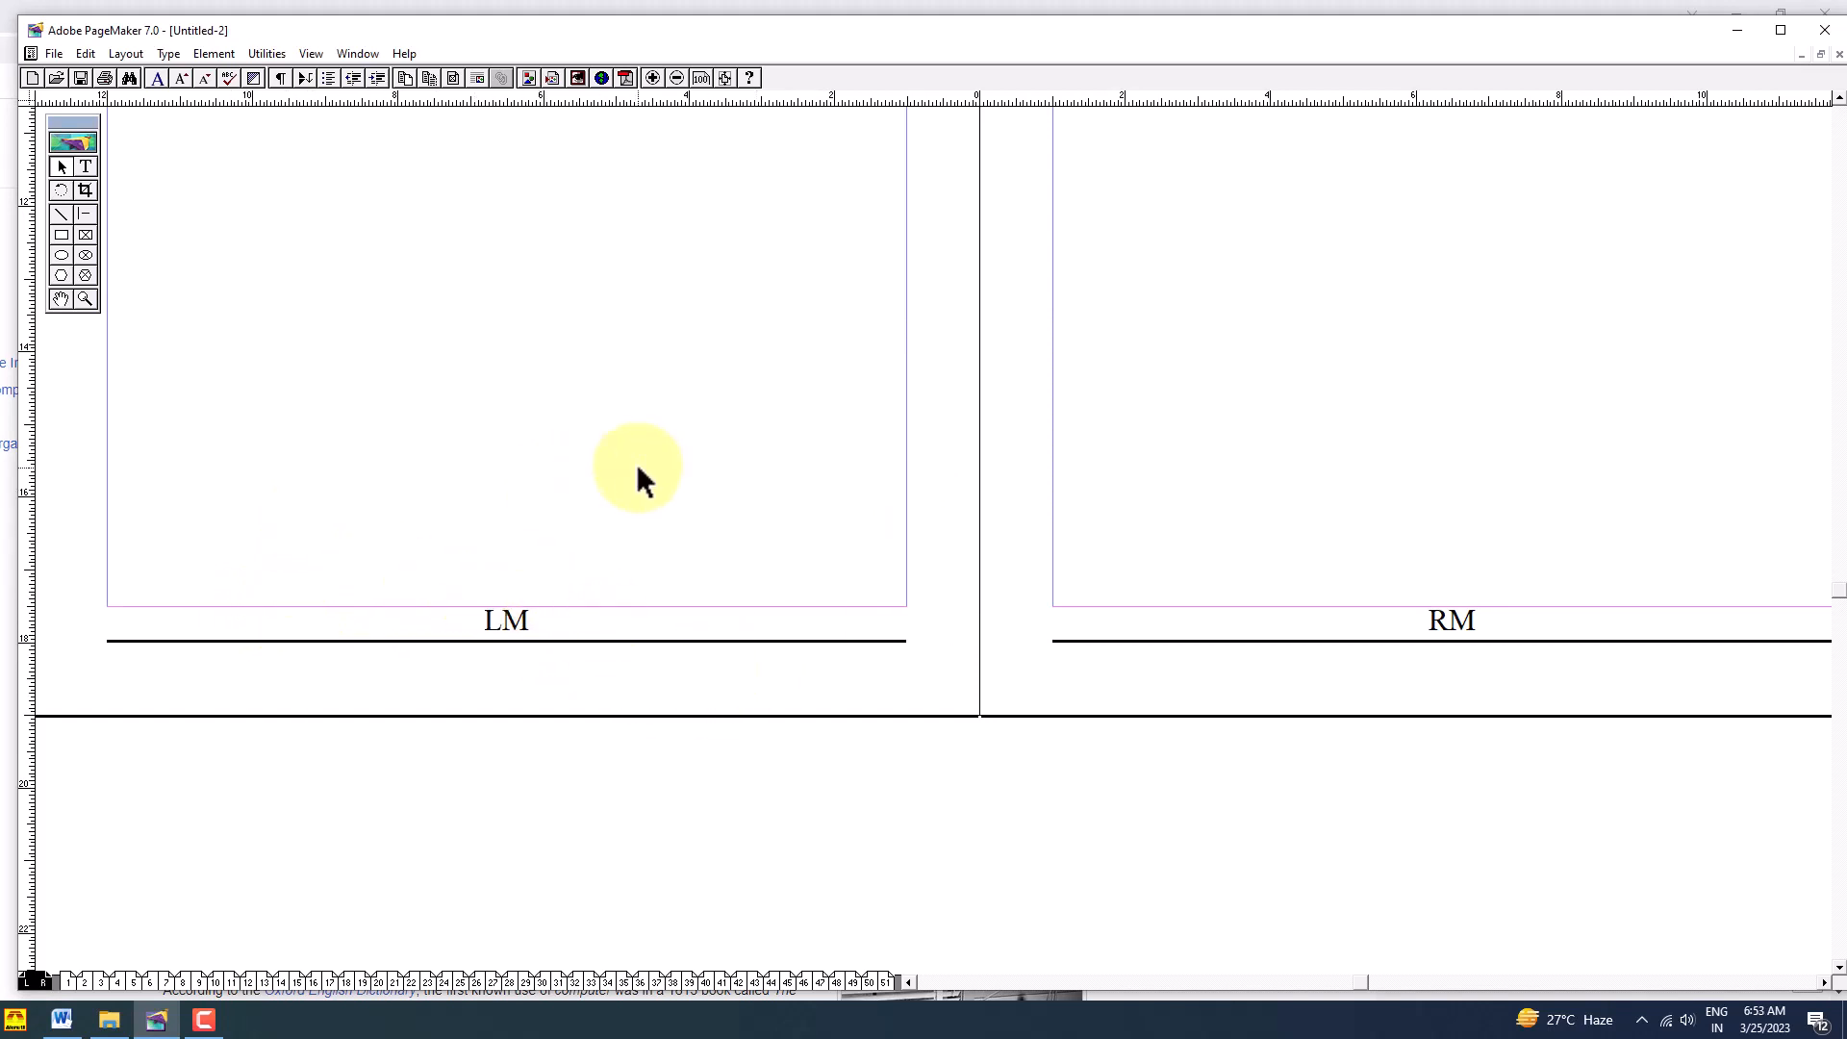
# Step: Set the bottom margin to 16 mm in the document setup
pyautogui.moveTo(678, 402); pyautogui.dragTo(687, 512)
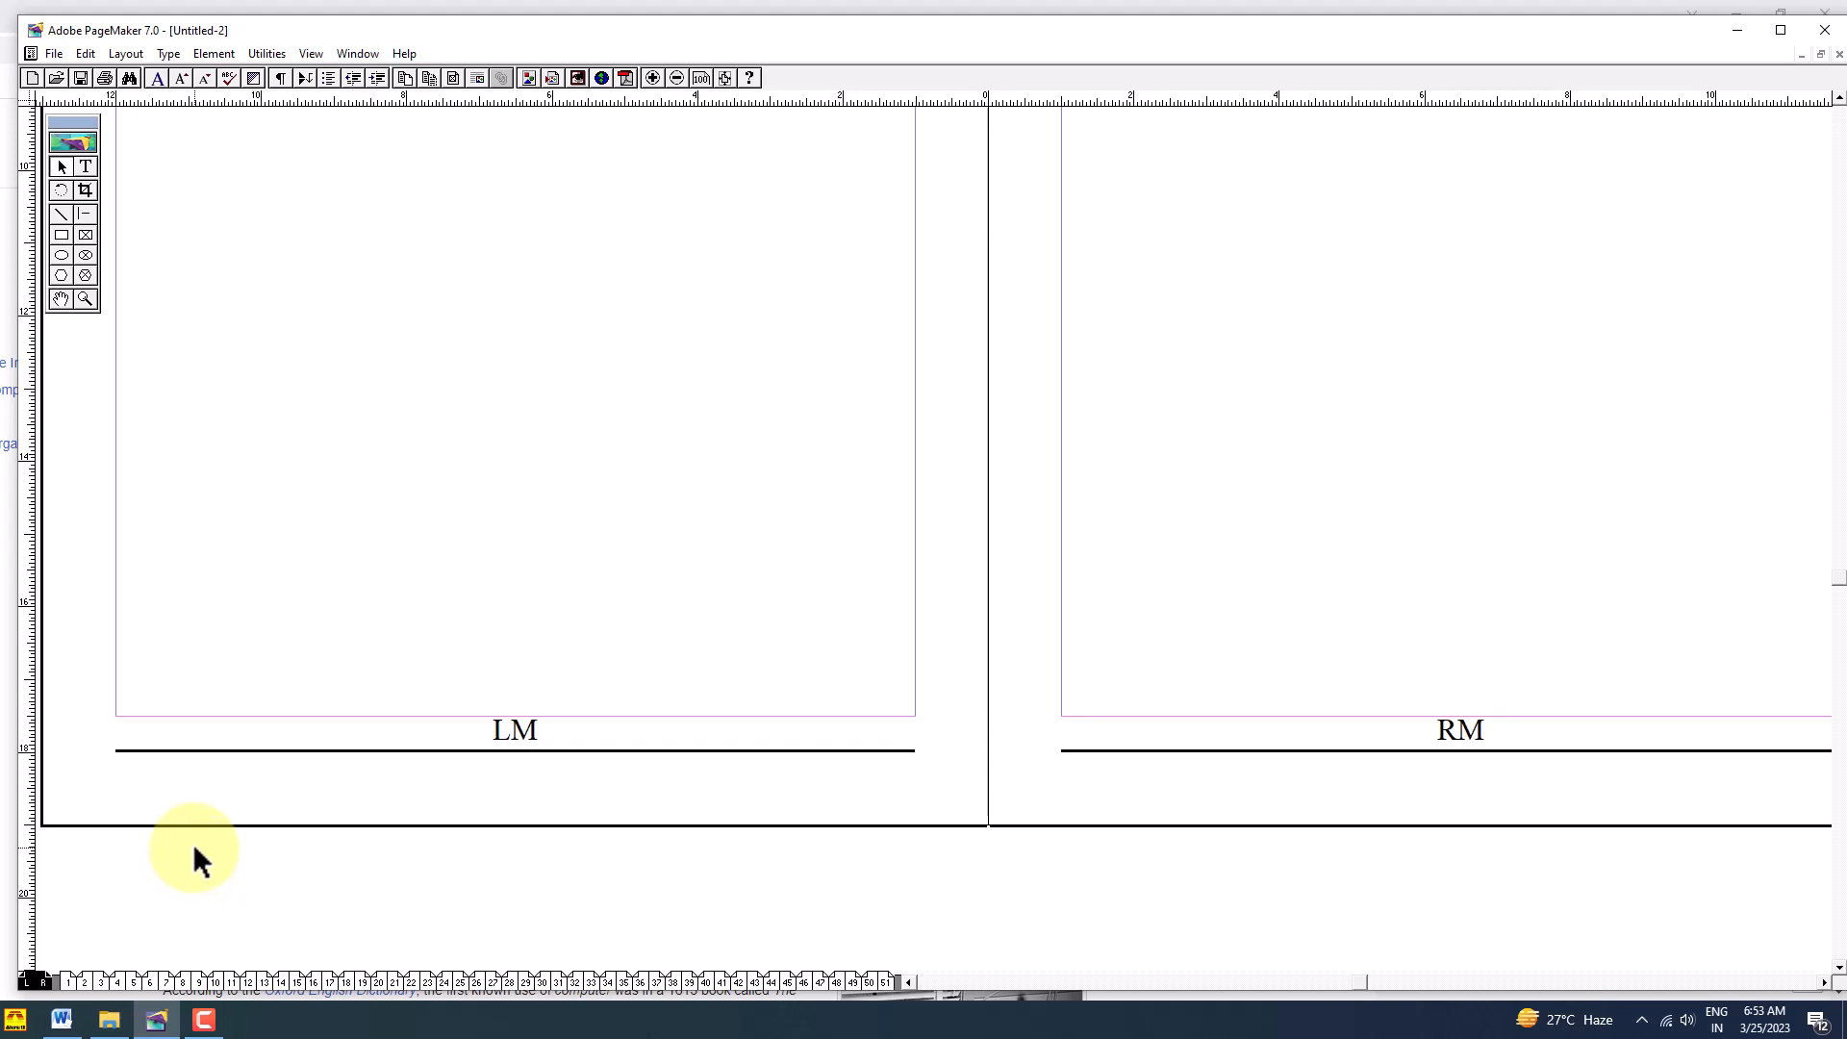
pyautogui.hotkey('ctrl', 'shift', 'p')
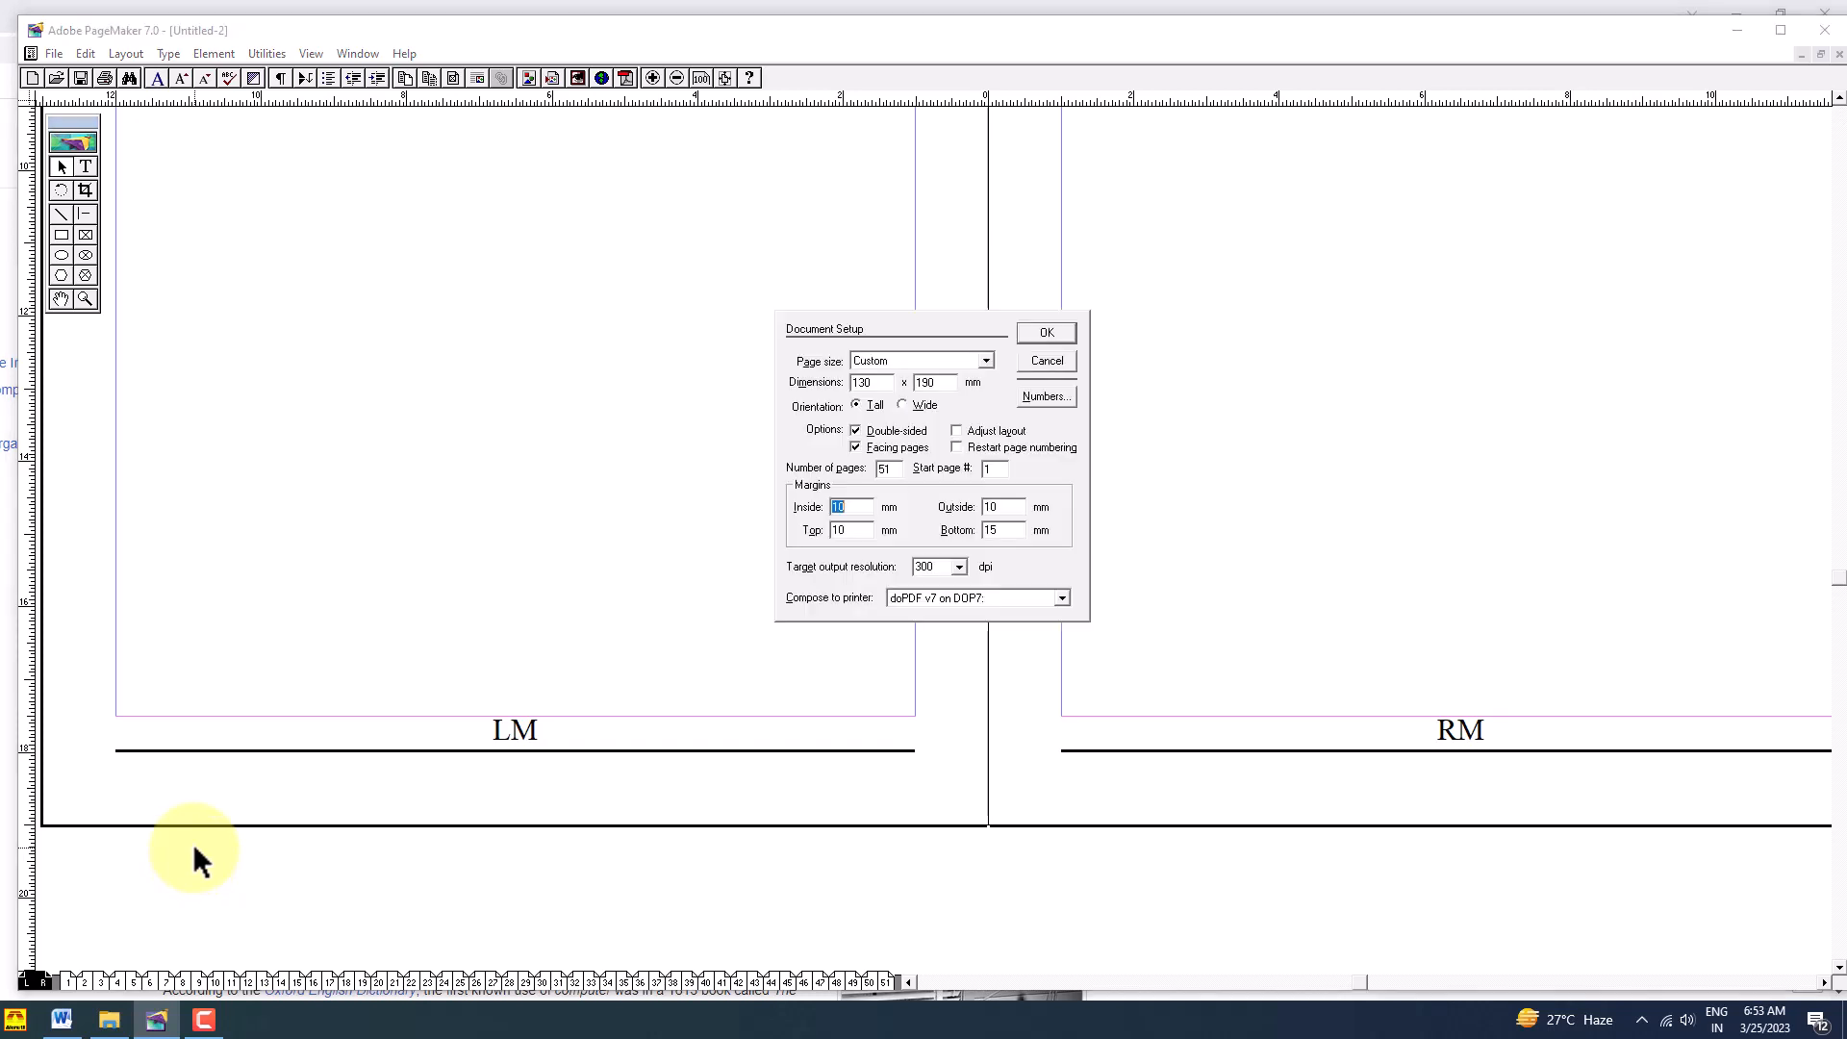
pyautogui.doubleClick(1006, 529)
pyautogui.write('16')
pyautogui.press('Return')
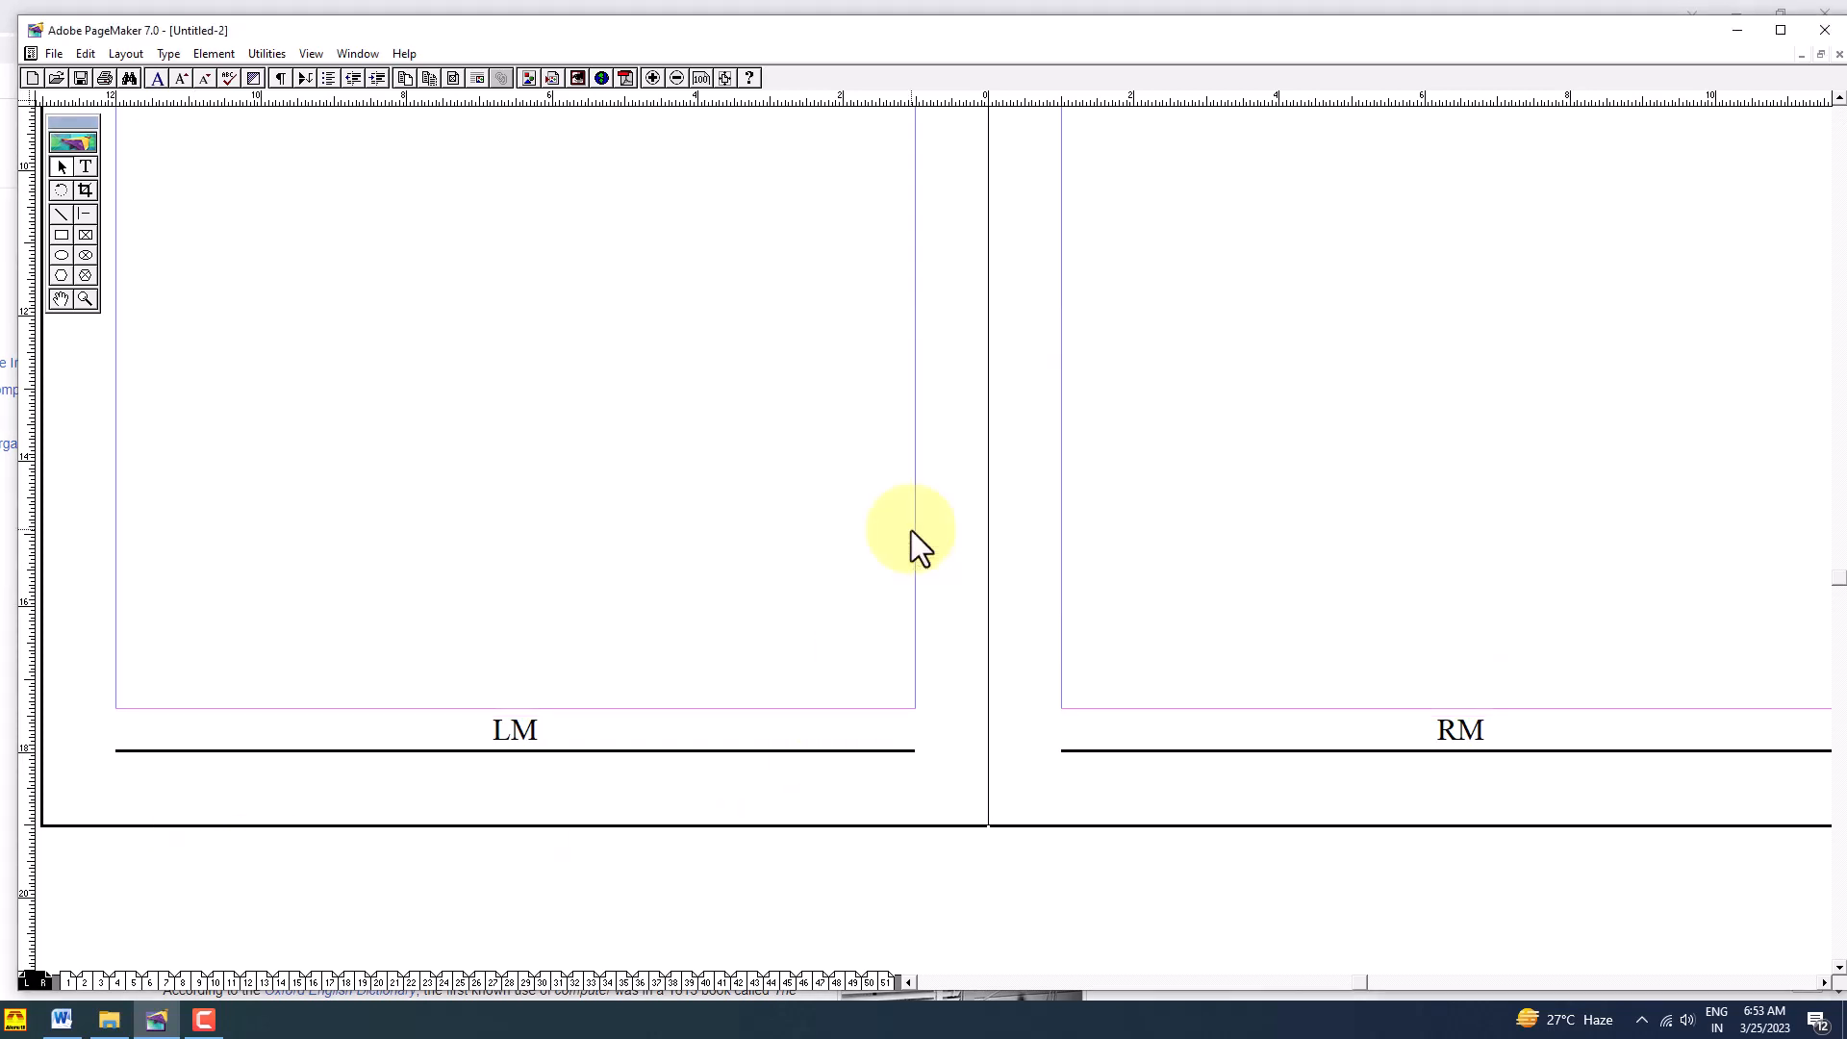
# Step: Set the top margin to 12 mm in the document setup
pyautogui.moveTo(689, 344); pyautogui.dragTo(689, 685)
pyautogui.moveTo(662, 341); pyautogui.dragTo(678, 678)
pyautogui.moveTo(635, 429); pyautogui.dragTo(638, 570)
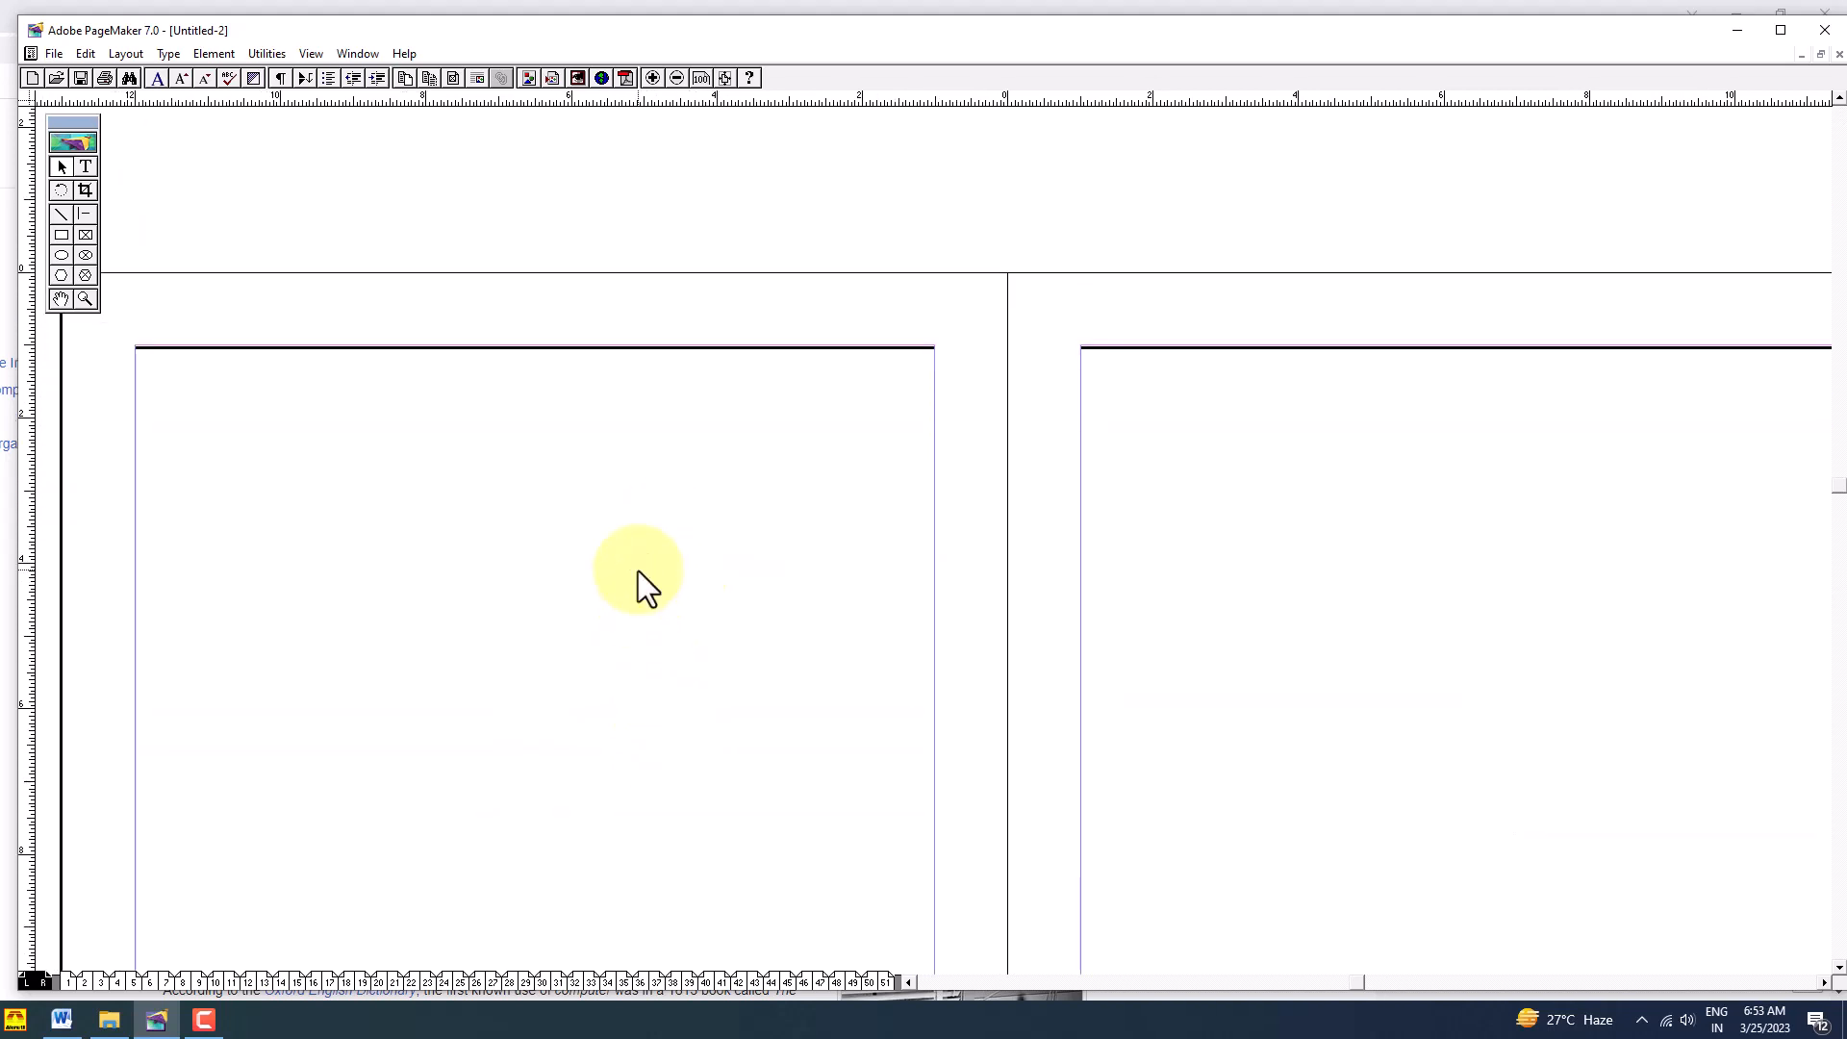
pyautogui.hotkey('ctrl', 'shift', 'p')
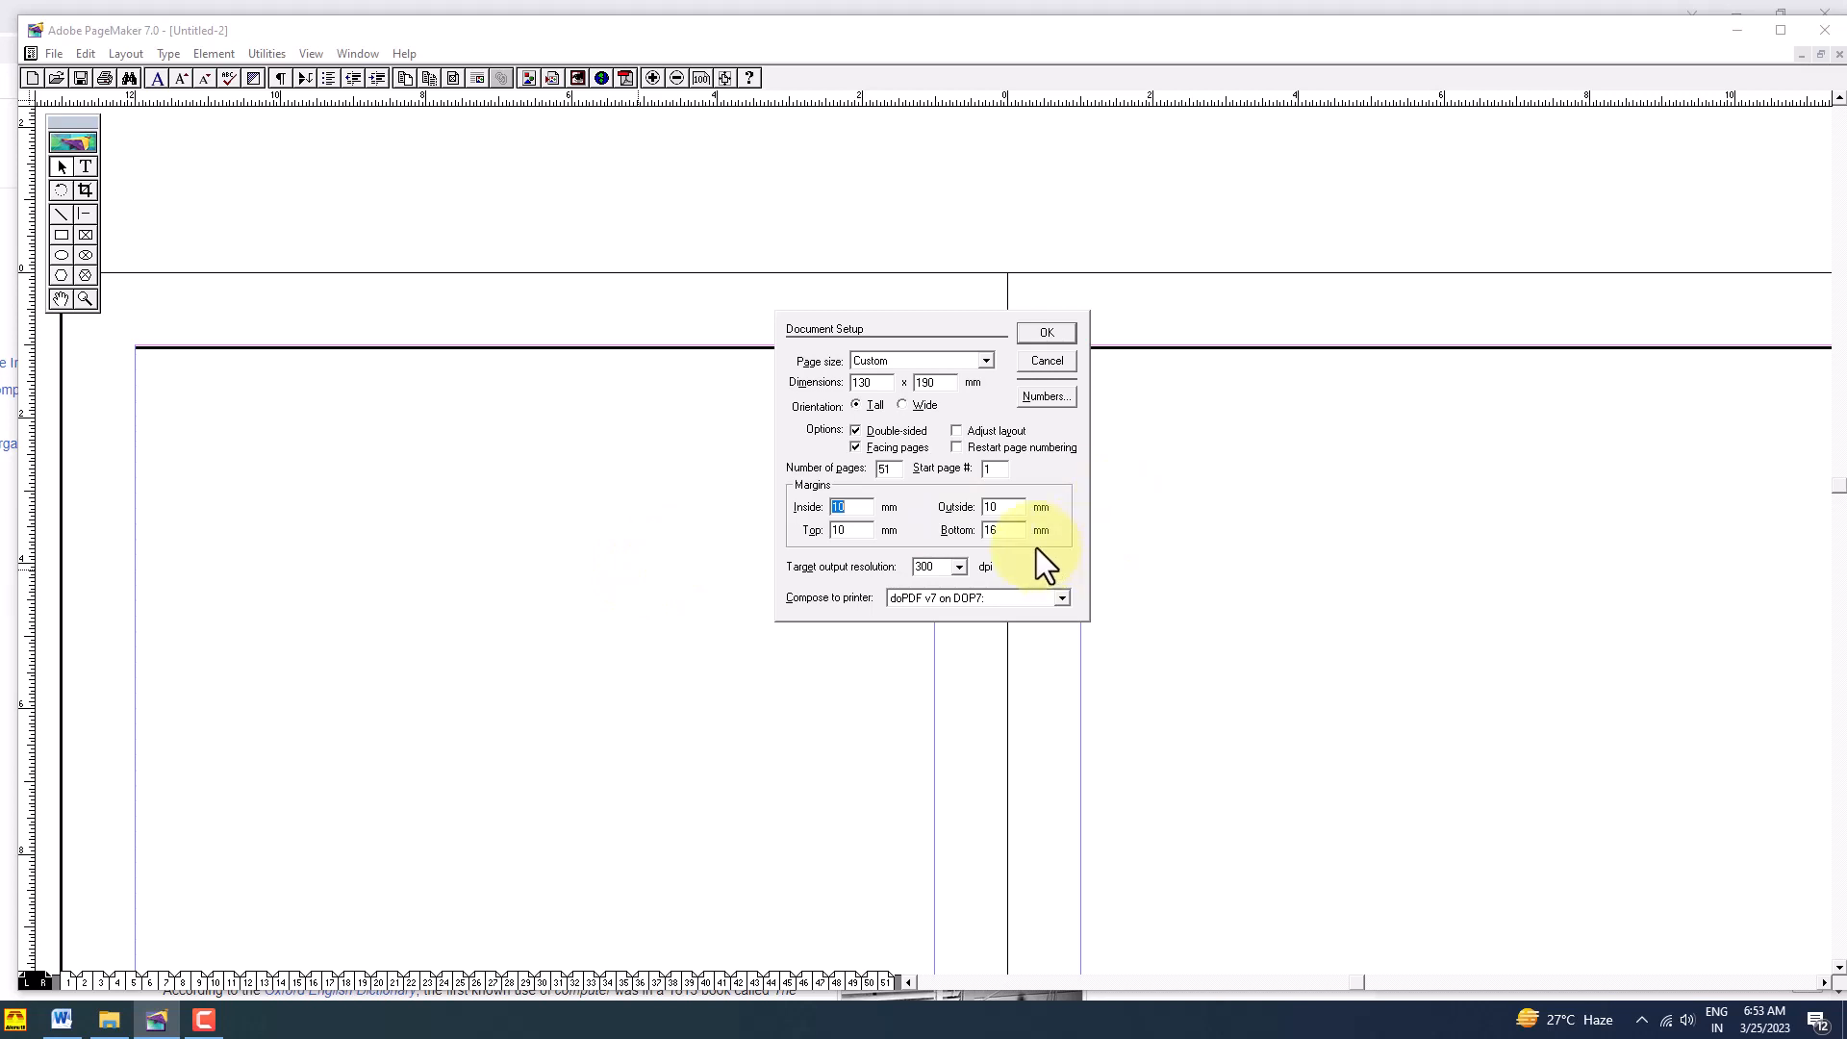
pyautogui.moveTo(858, 530); pyautogui.dragTo(766, 529)
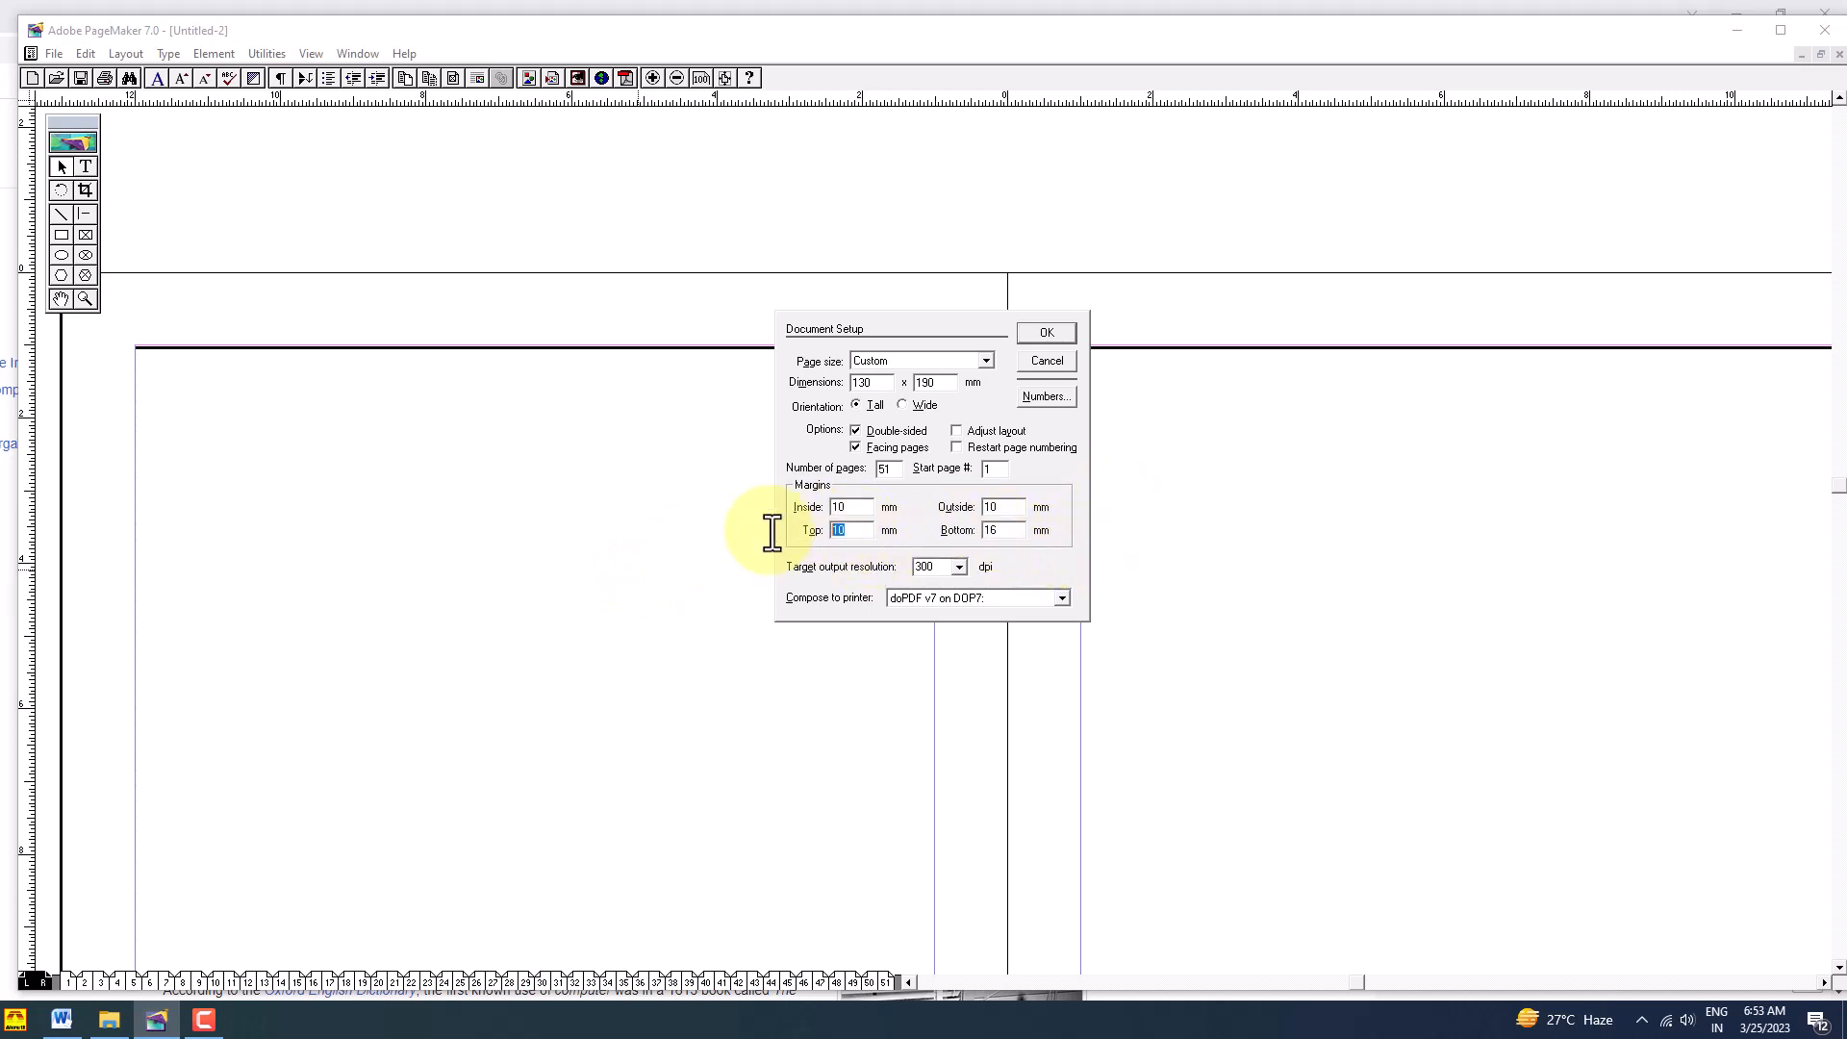
pyautogui.write('12')
pyautogui.press('Return')
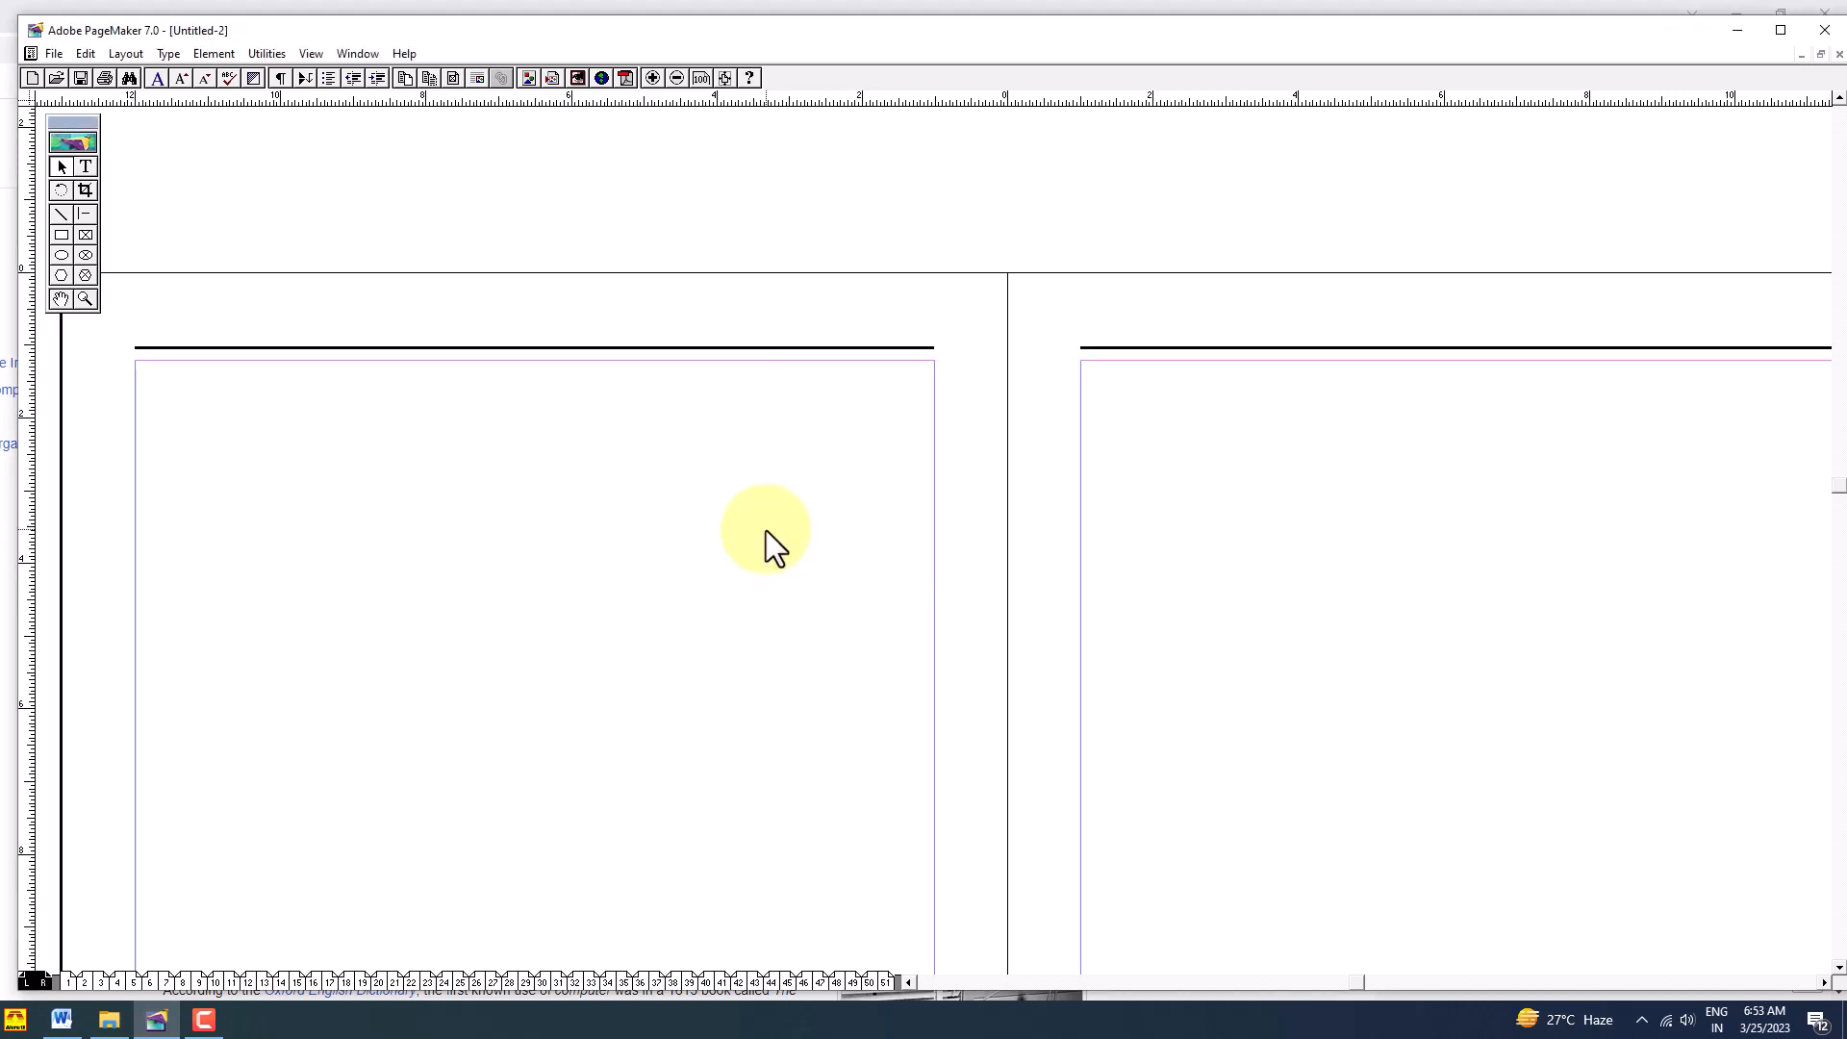
# Step: Fit the master spread in the window and check the lines and page numbers on pages 1 to 7
pyautogui.keyDown('ctrl'); pyautogui.keyDown('alt'); pyautogui.click(665, 457); pyautogui.keyUp('alt'); pyautogui.keyUp('ctrl')
pyautogui.keyDown('ctrl'); pyautogui.keyDown('alt'); pyautogui.click(665, 457); pyautogui.keyUp('alt'); pyautogui.keyUp('ctrl')
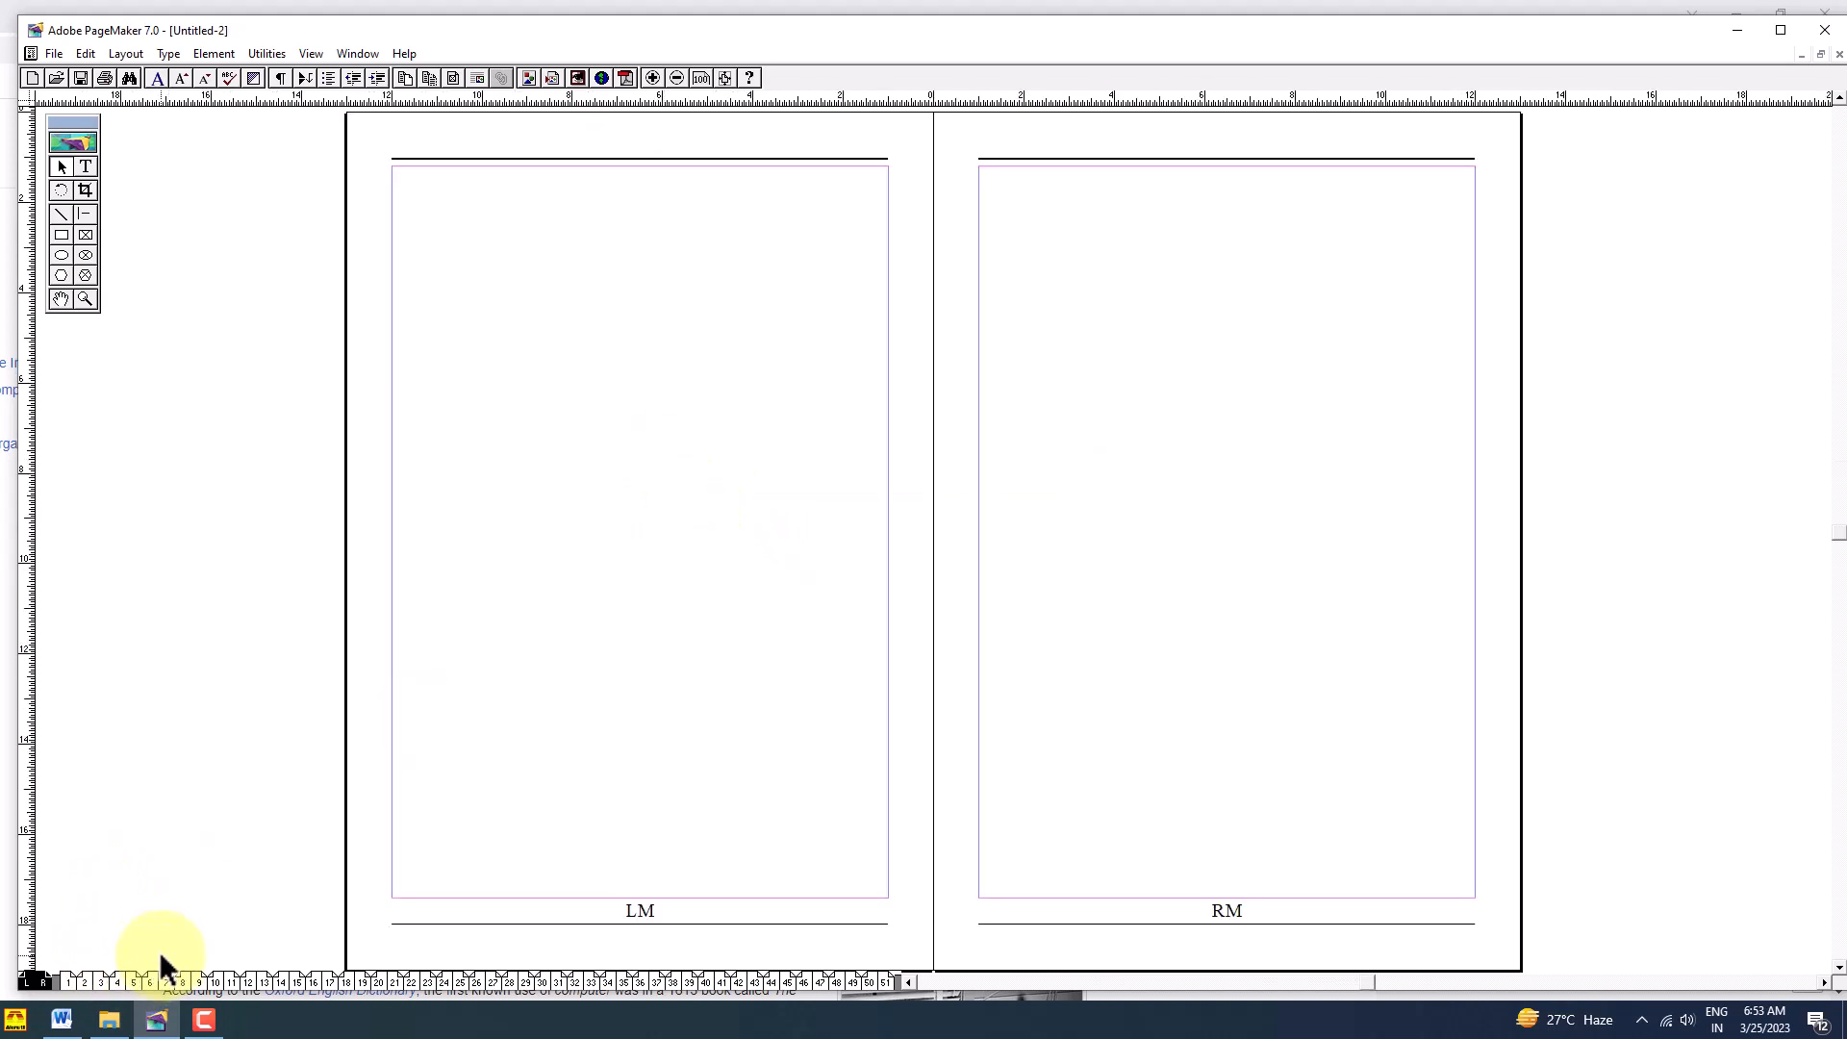
pyautogui.press('pagedown')
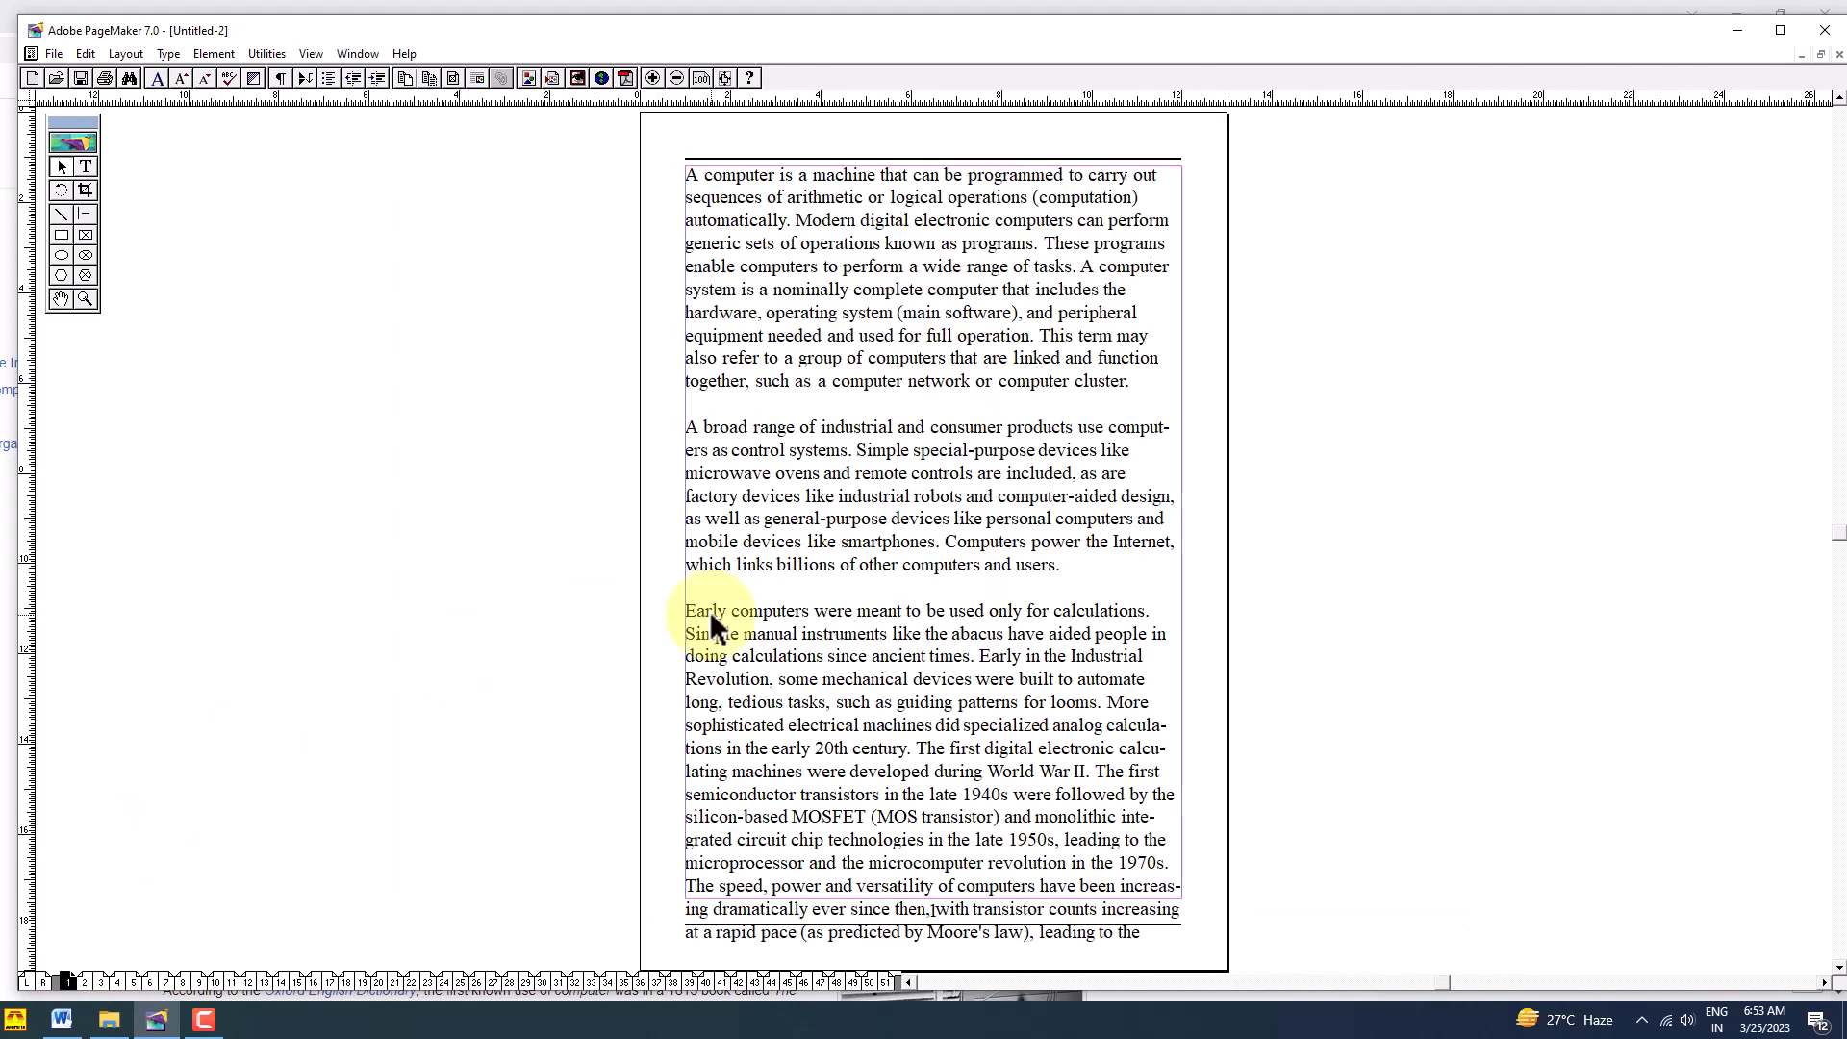
pyautogui.press('pagedown')
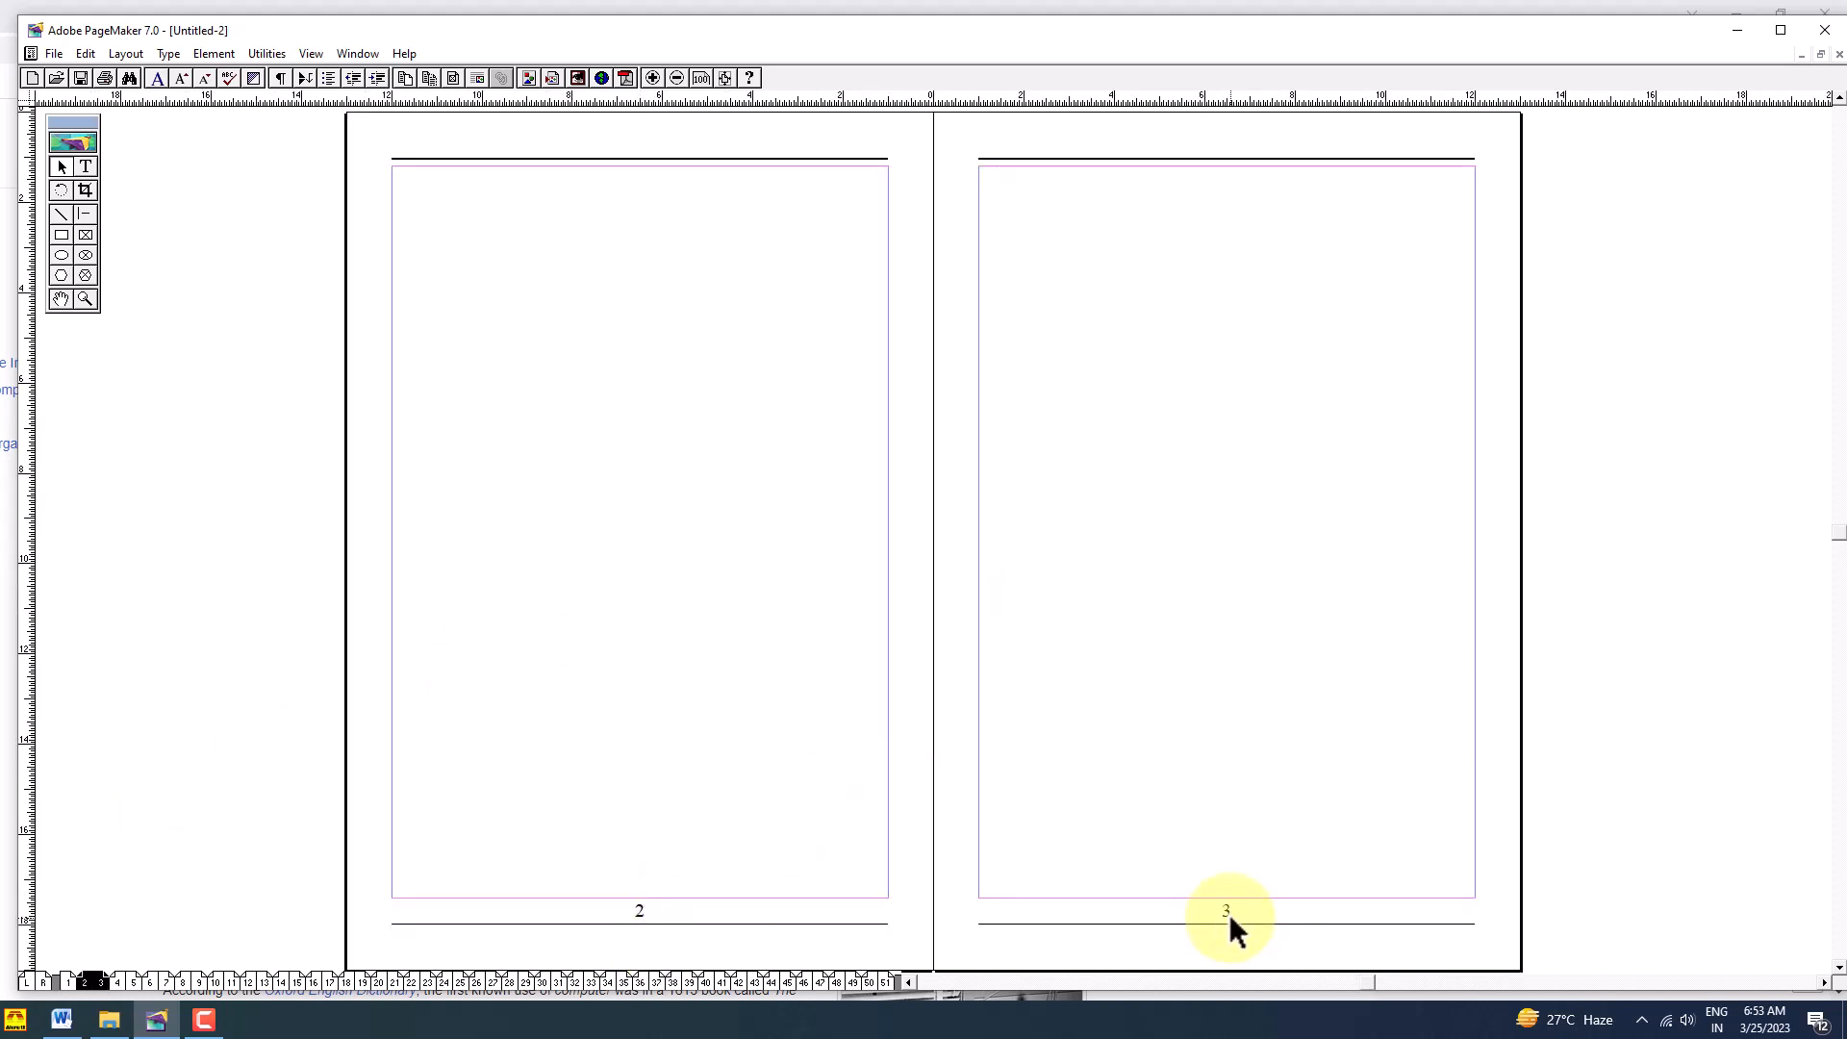
pyautogui.press('pagedown')
pyautogui.press('pagedown')
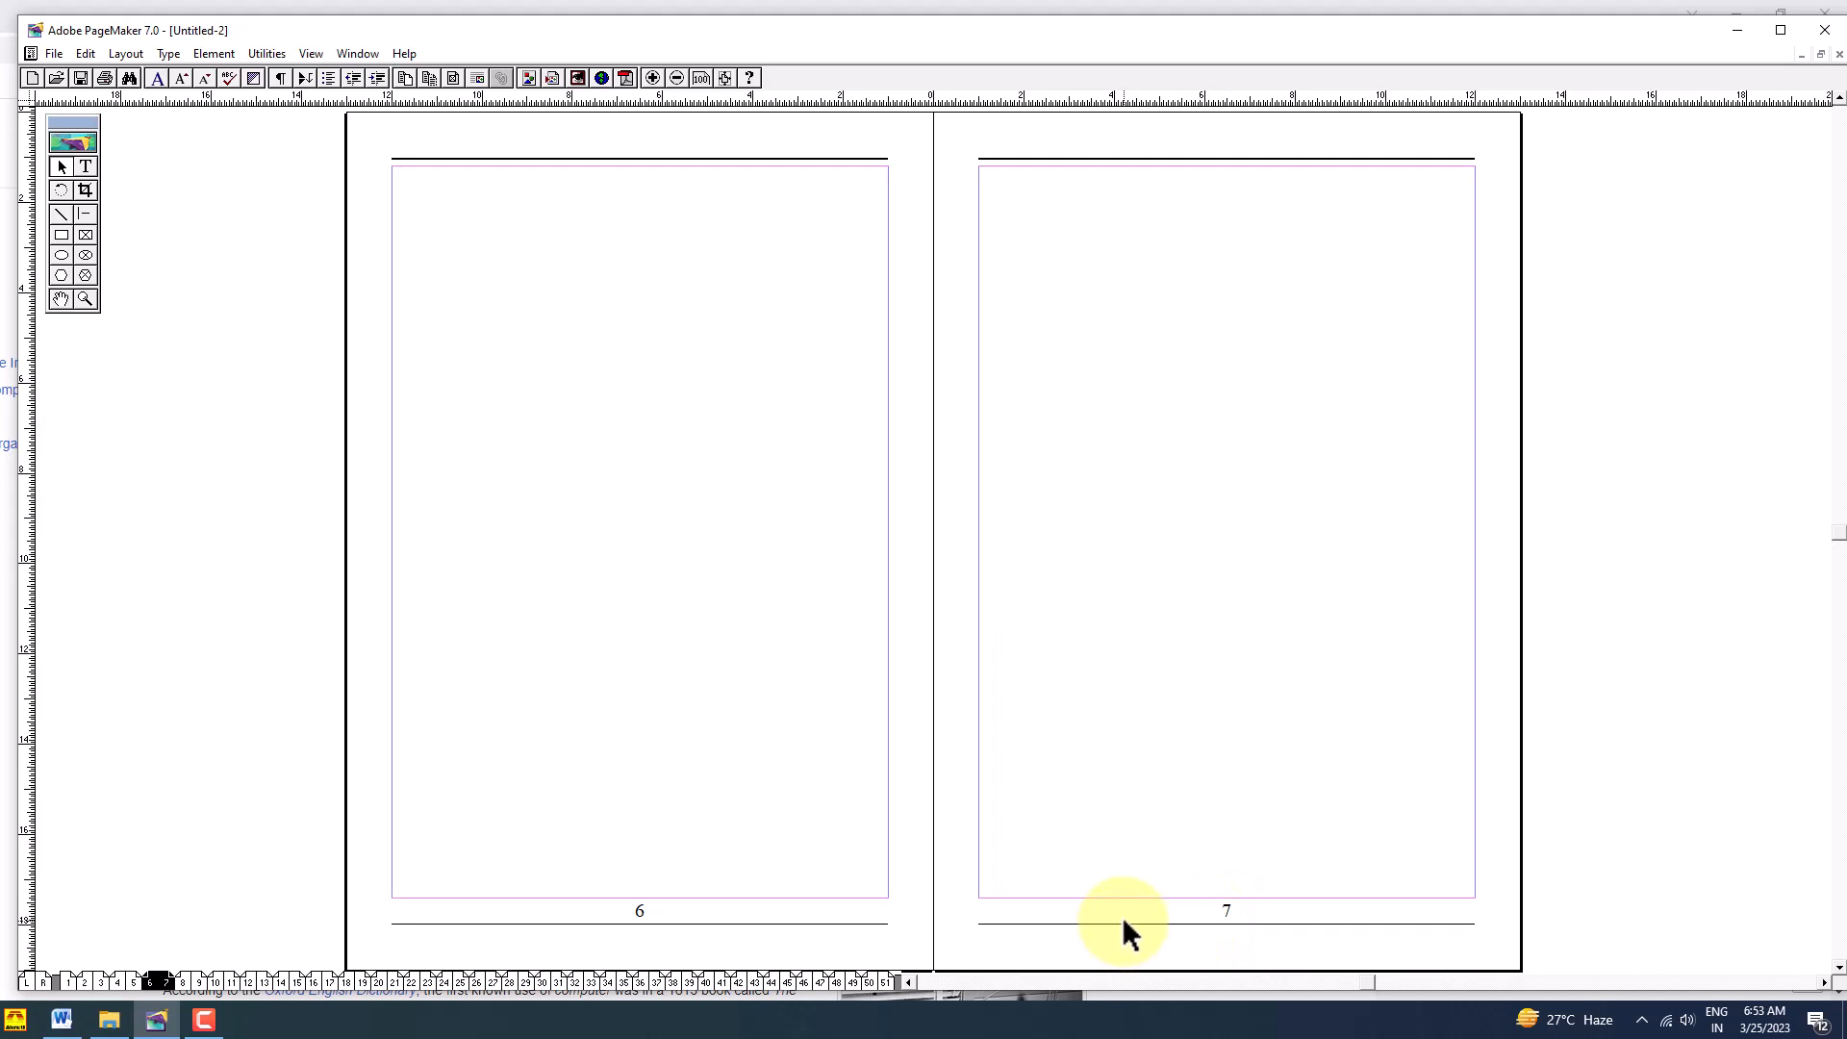
# Step: On page 1, shorten the text block so that it ends at the bottom margin above the page number
pyautogui.click(67, 981)
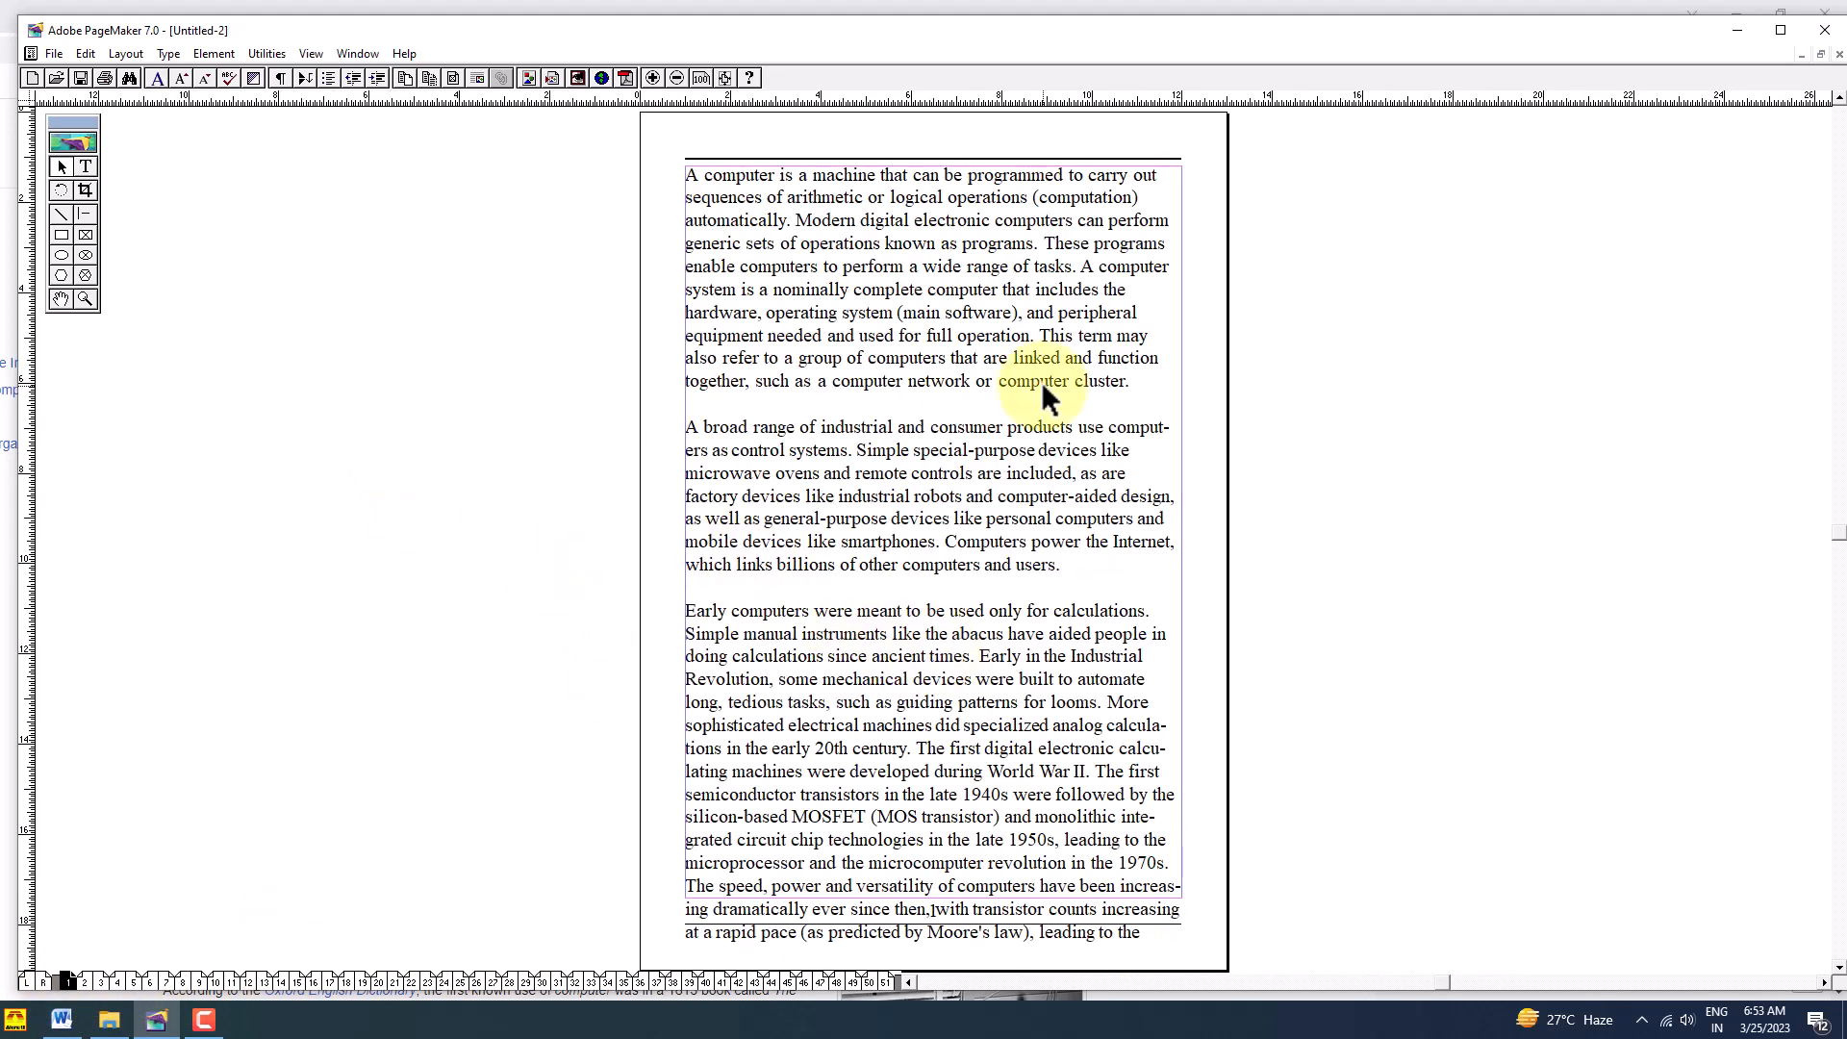
pyautogui.click(919, 659)
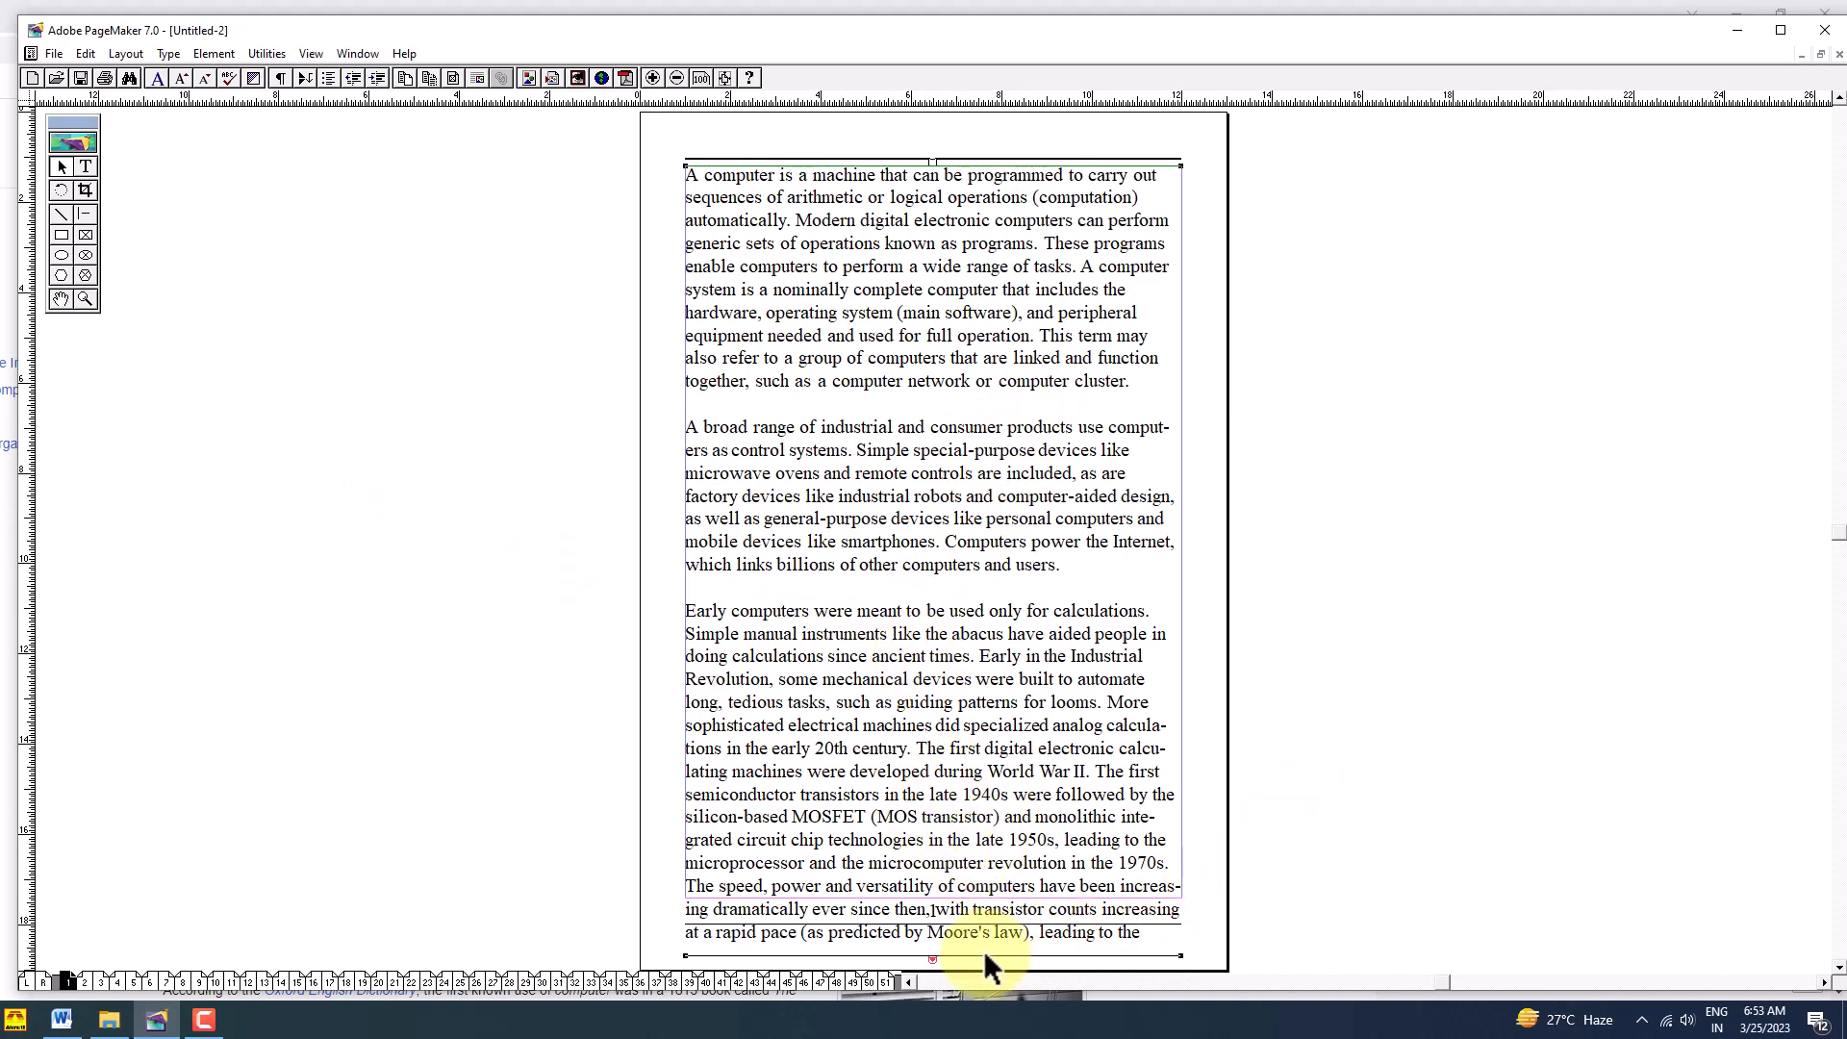
pyautogui.moveTo(933, 959); pyautogui.dragTo(932, 908)
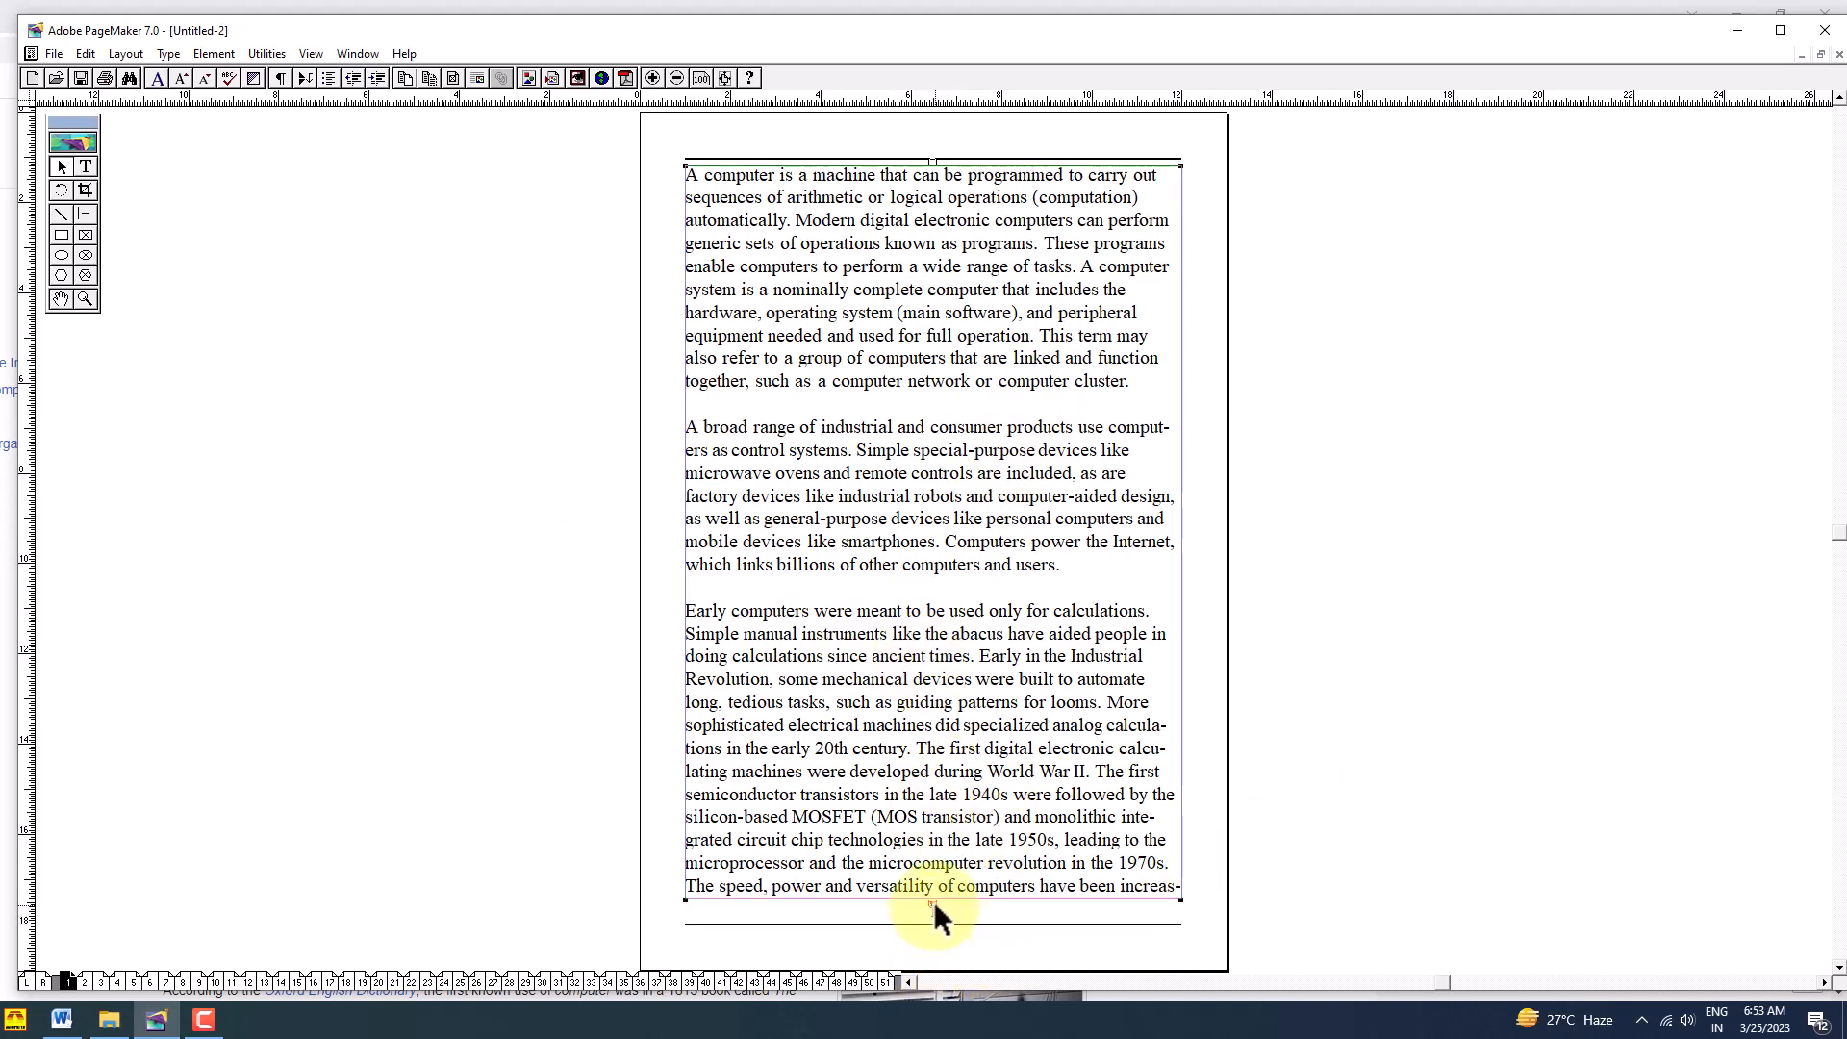
pyautogui.click(64, 167)
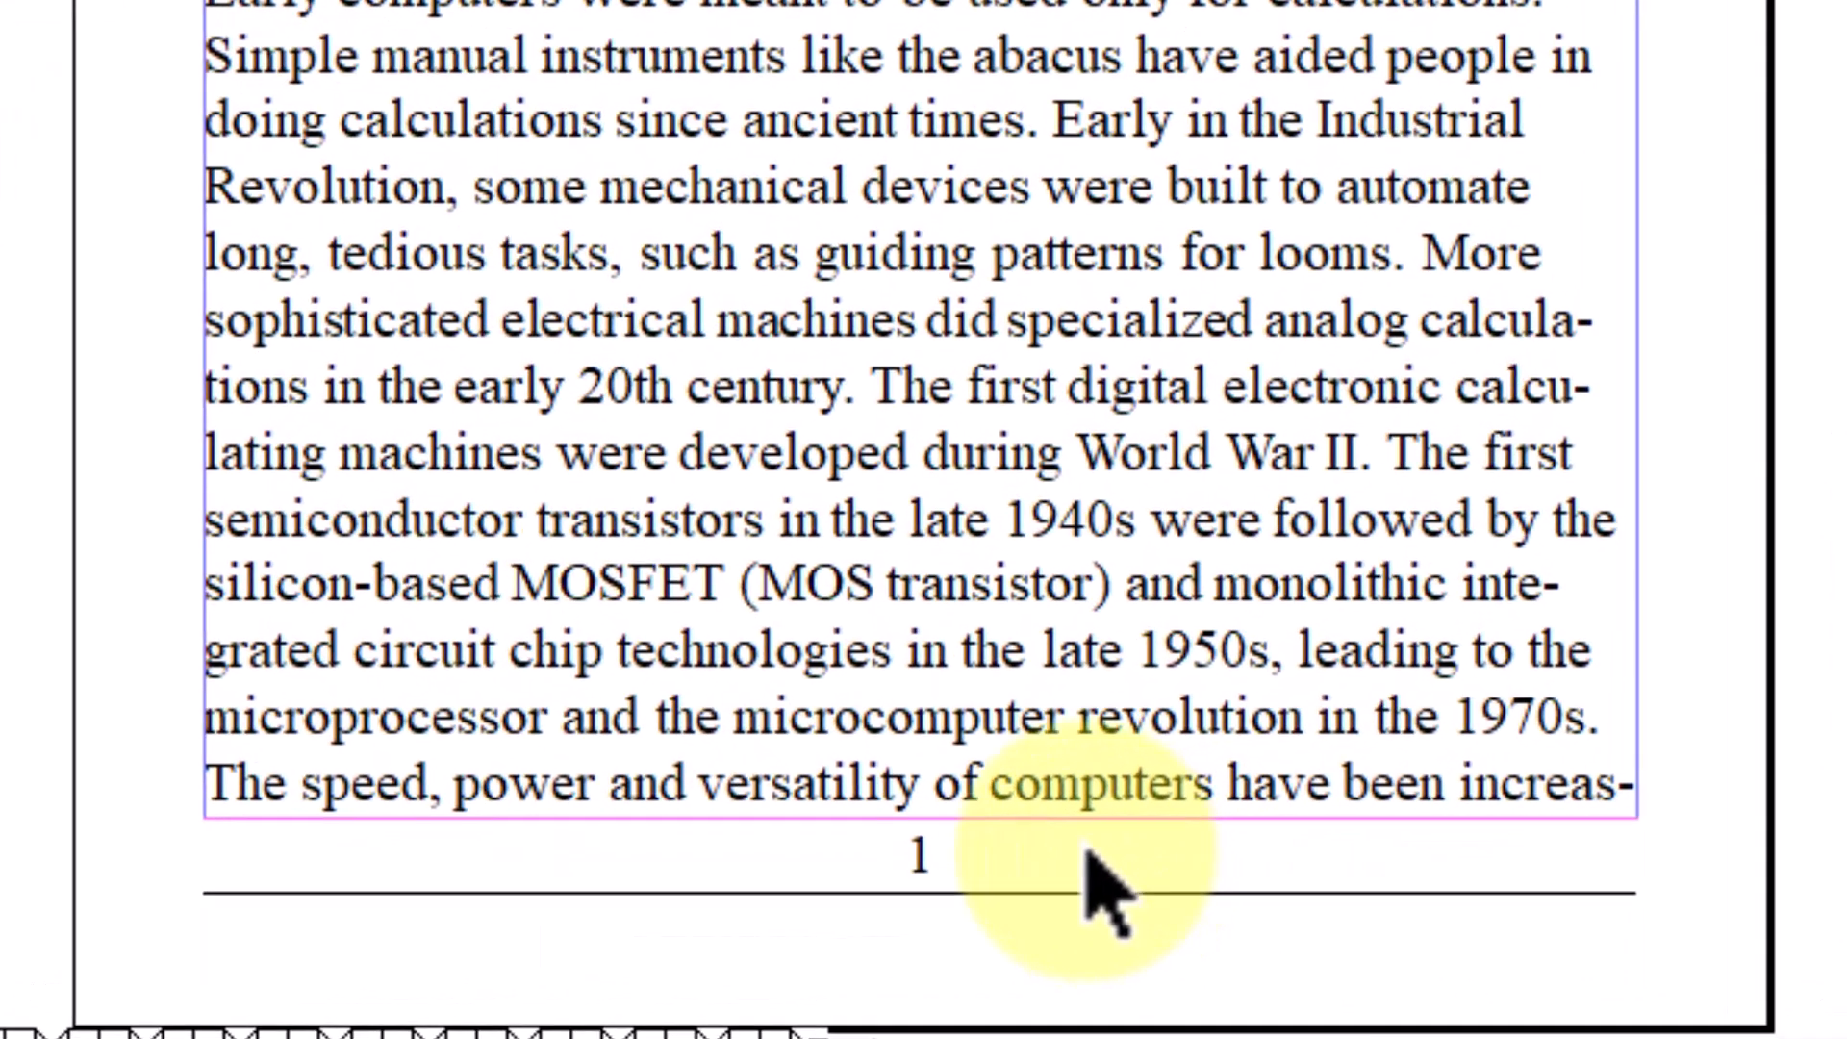
pyautogui.click(995, 857)
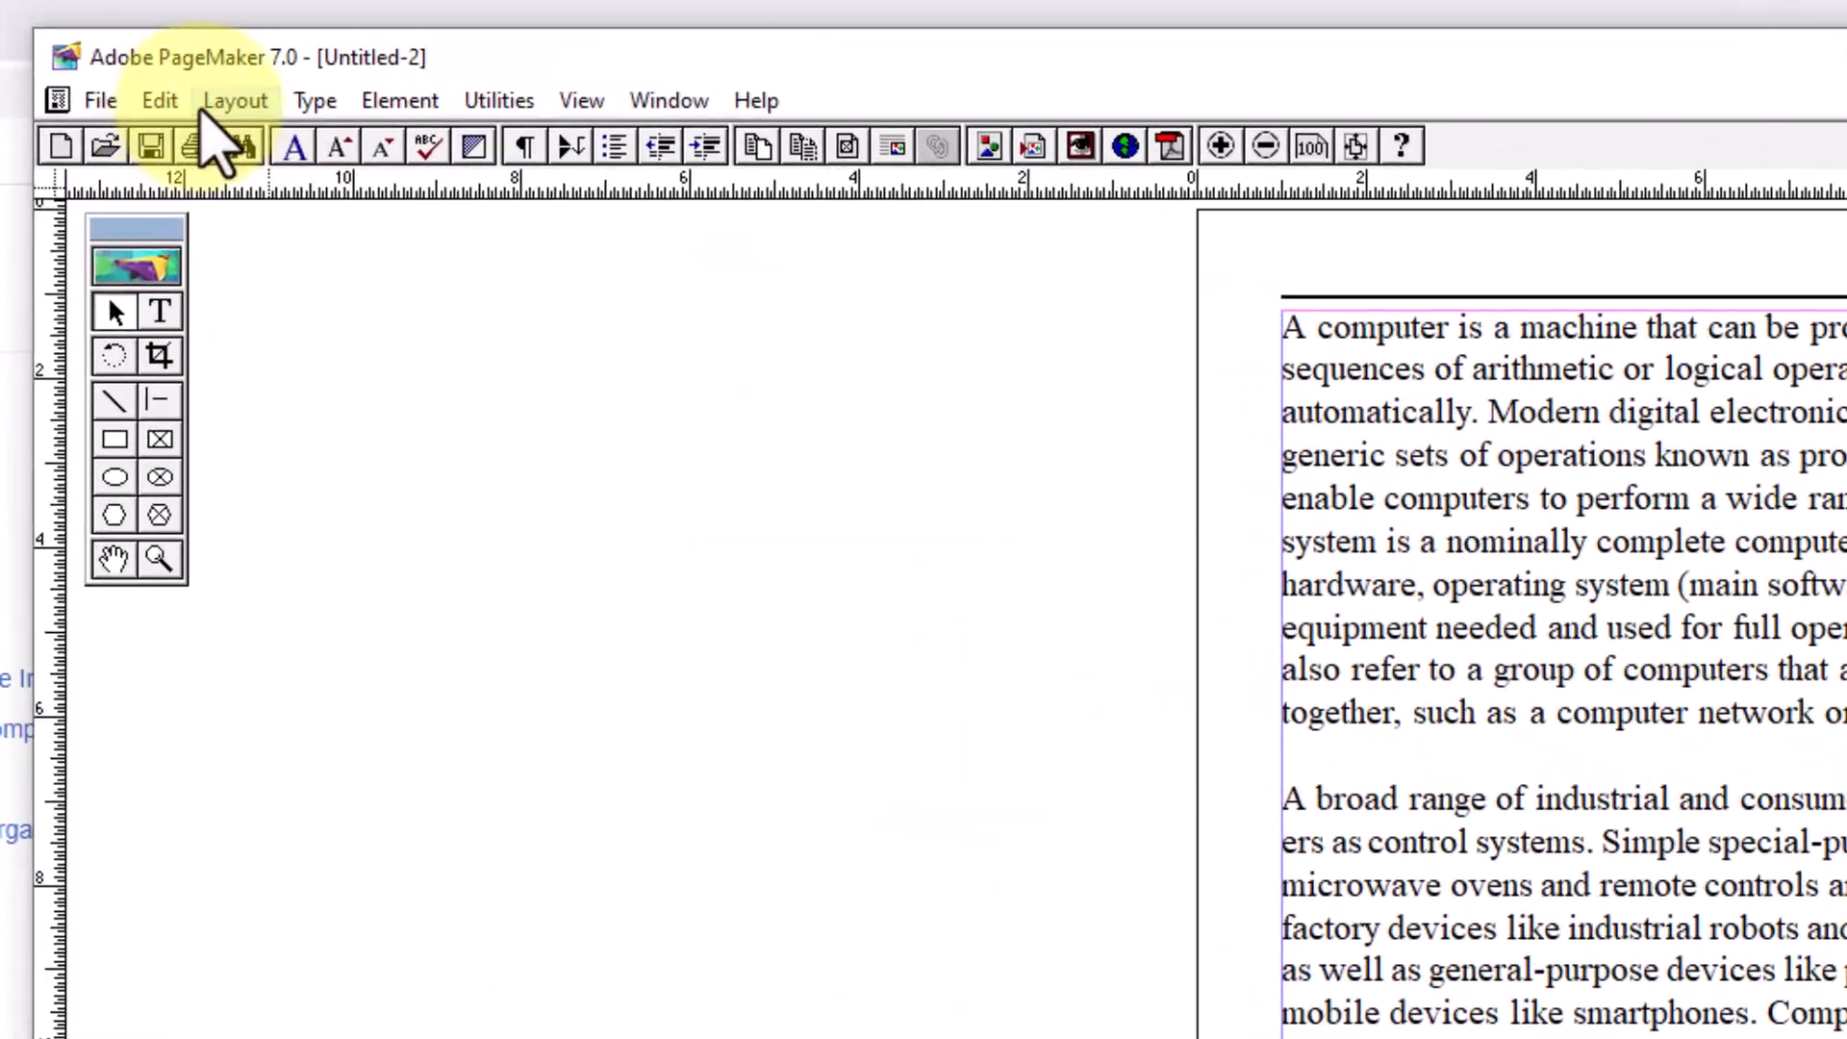
# Step: Turn on Autoflow and flow the remaining text of page 1 into the following pages, starting at the top margin of page 2
pyautogui.click(151, 64)
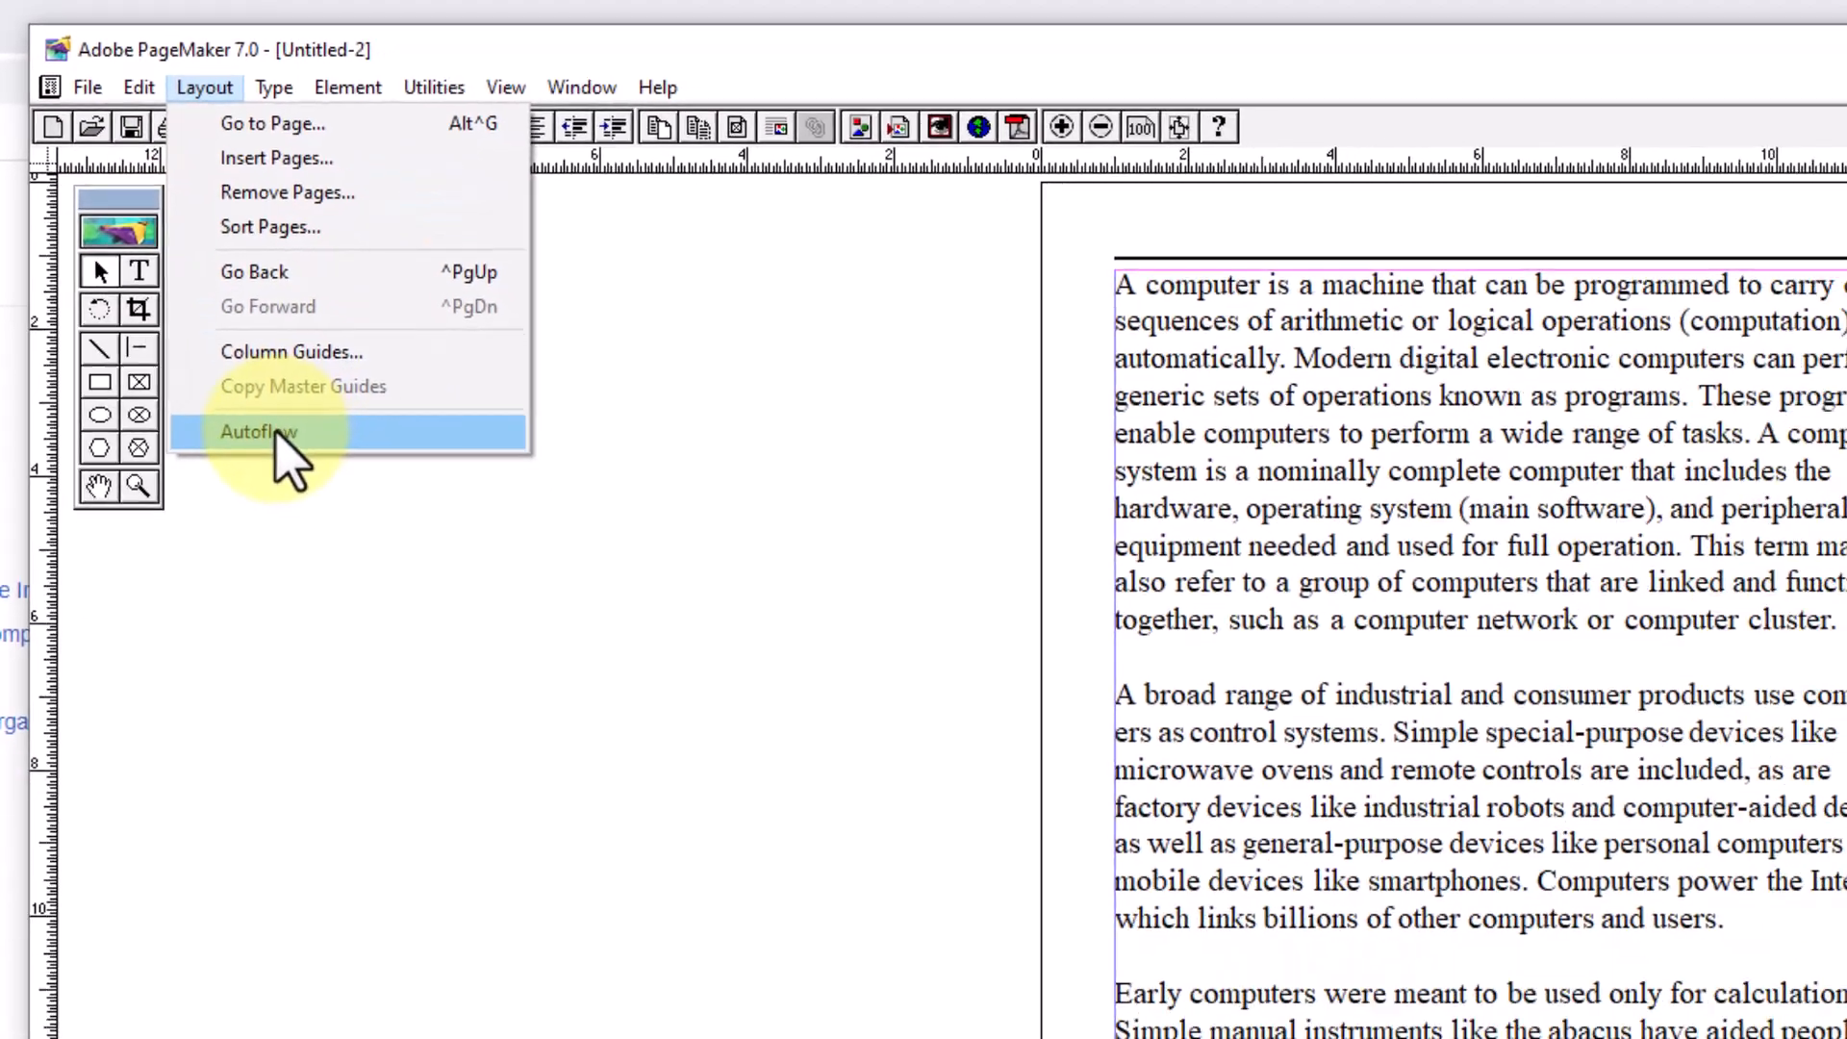
pyautogui.click(318, 510)
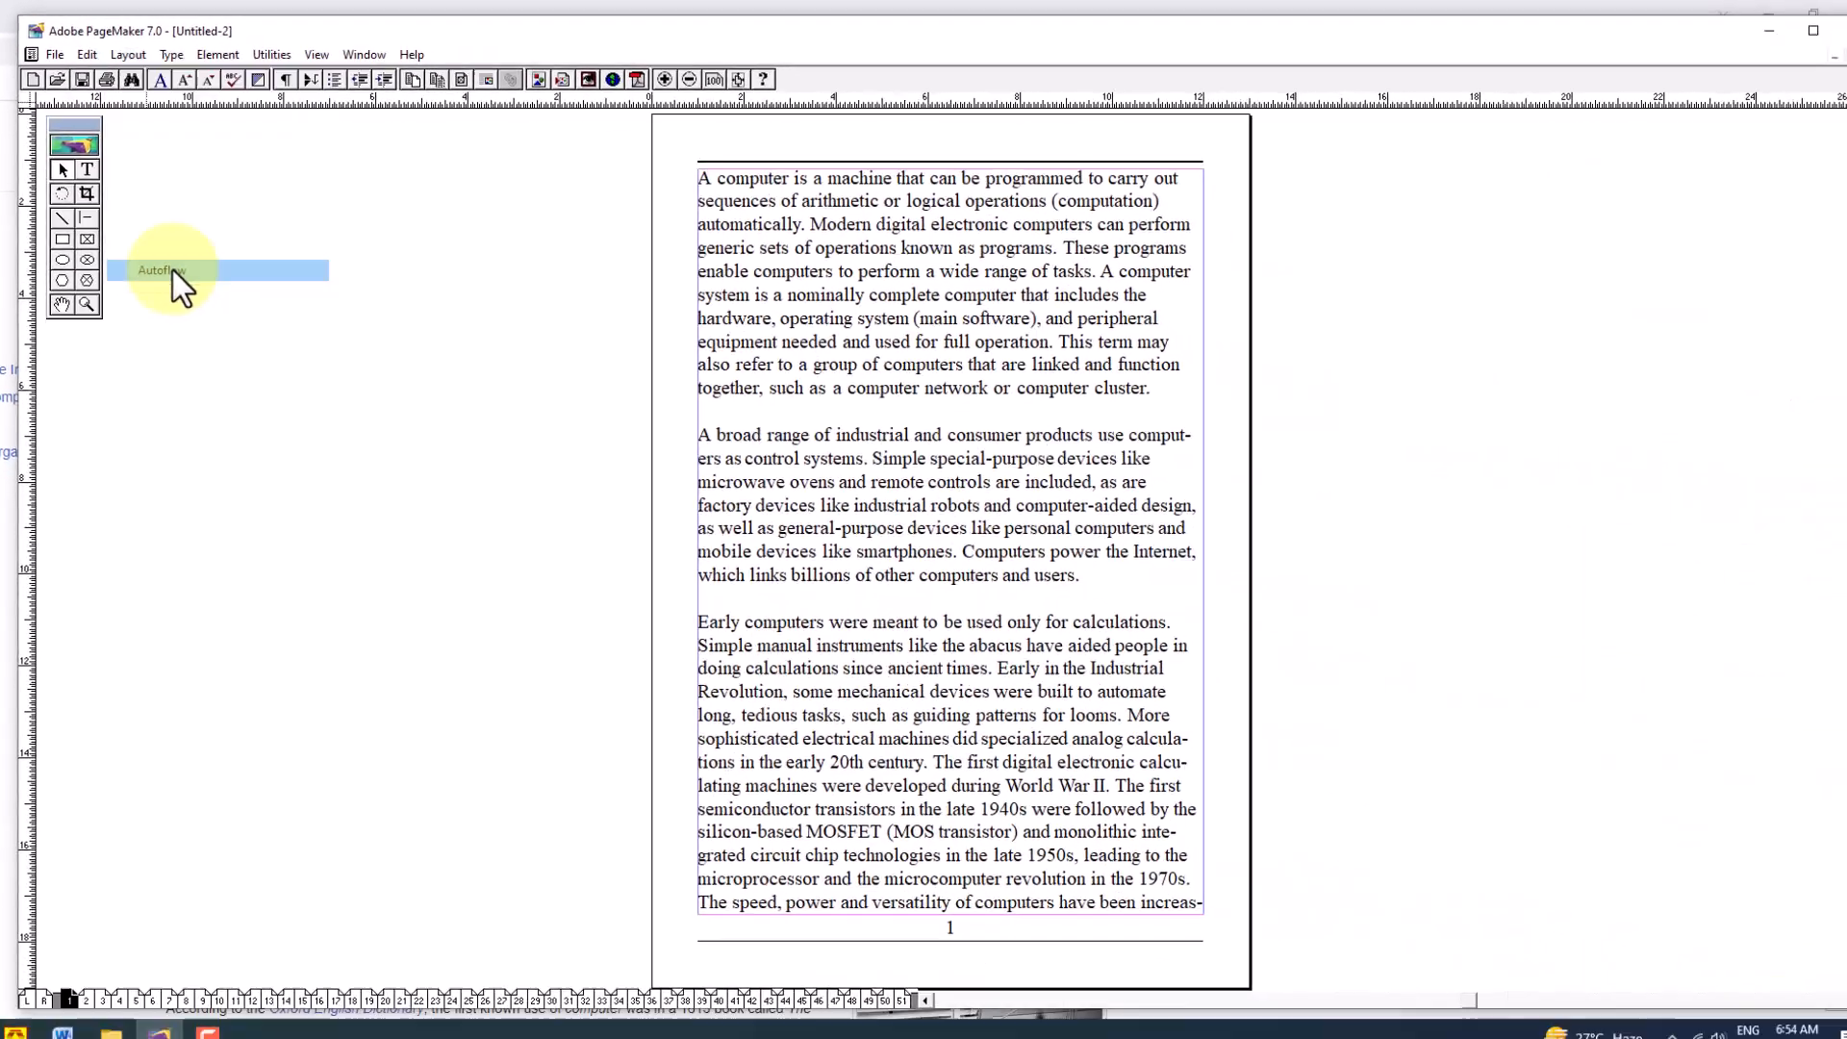
pyautogui.click(927, 768)
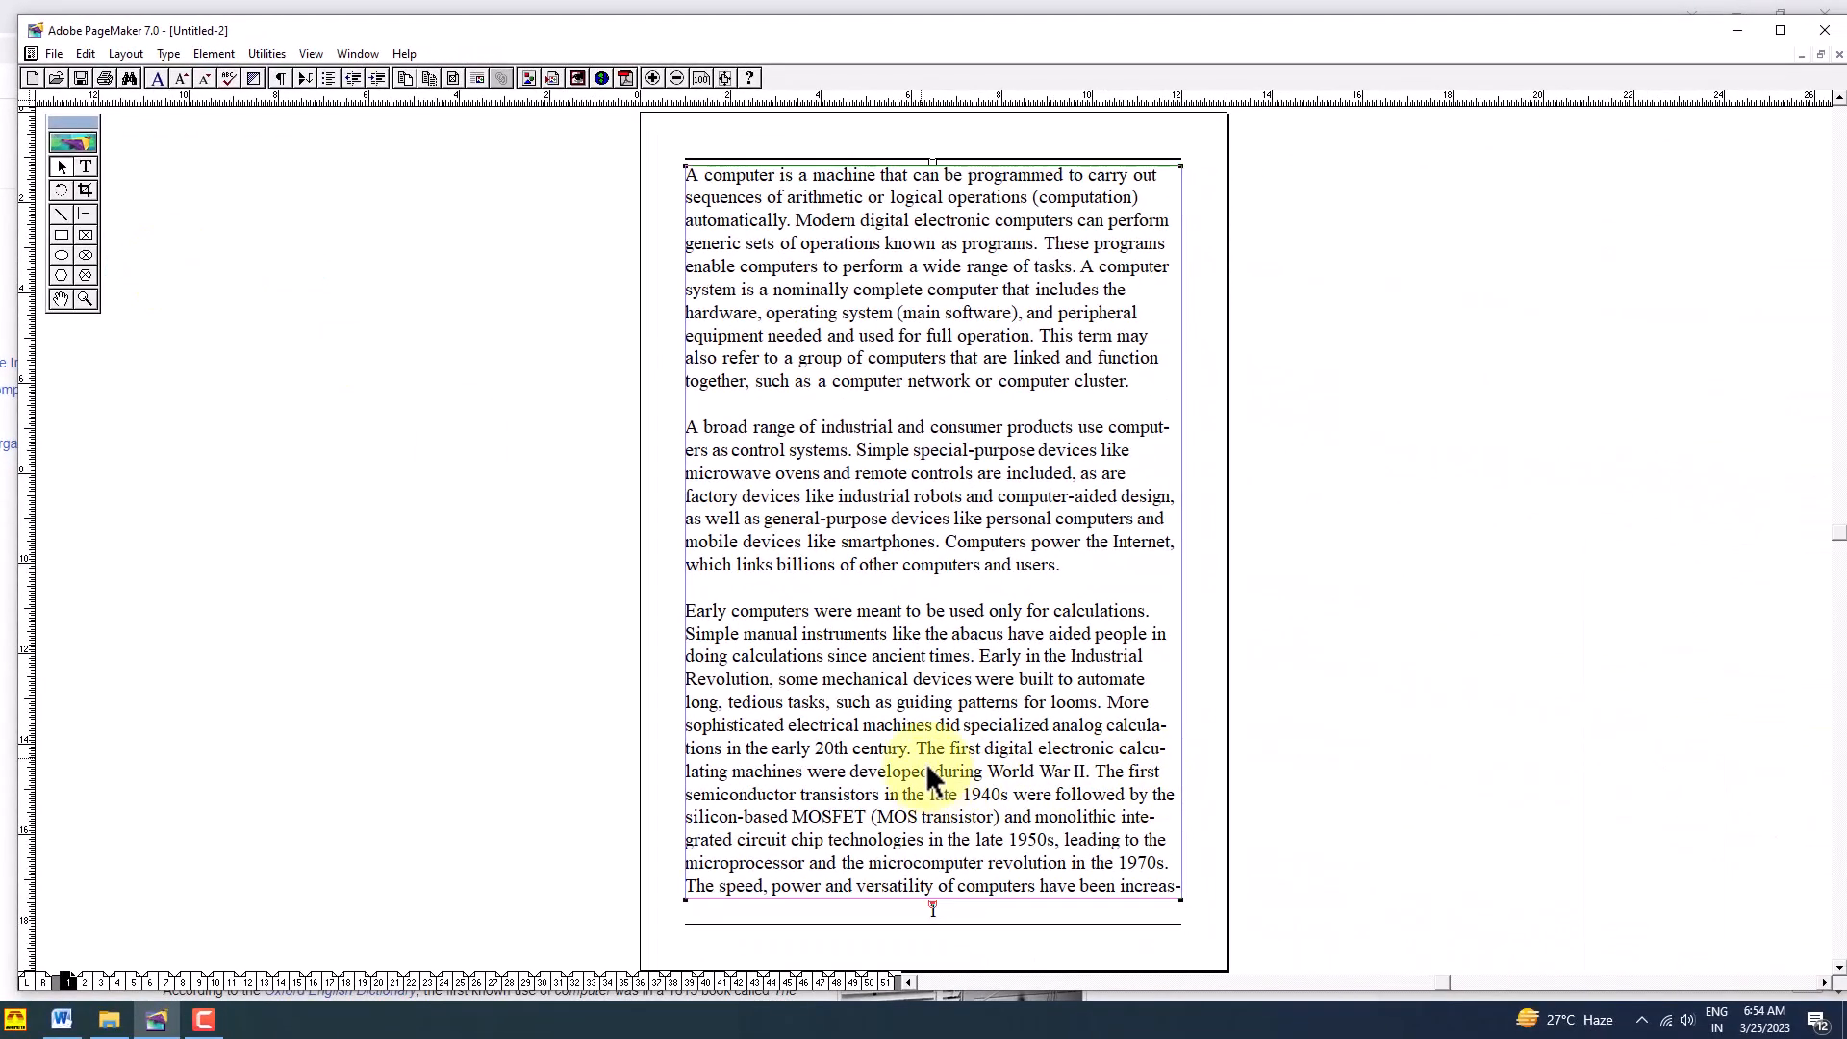
pyautogui.click(932, 901)
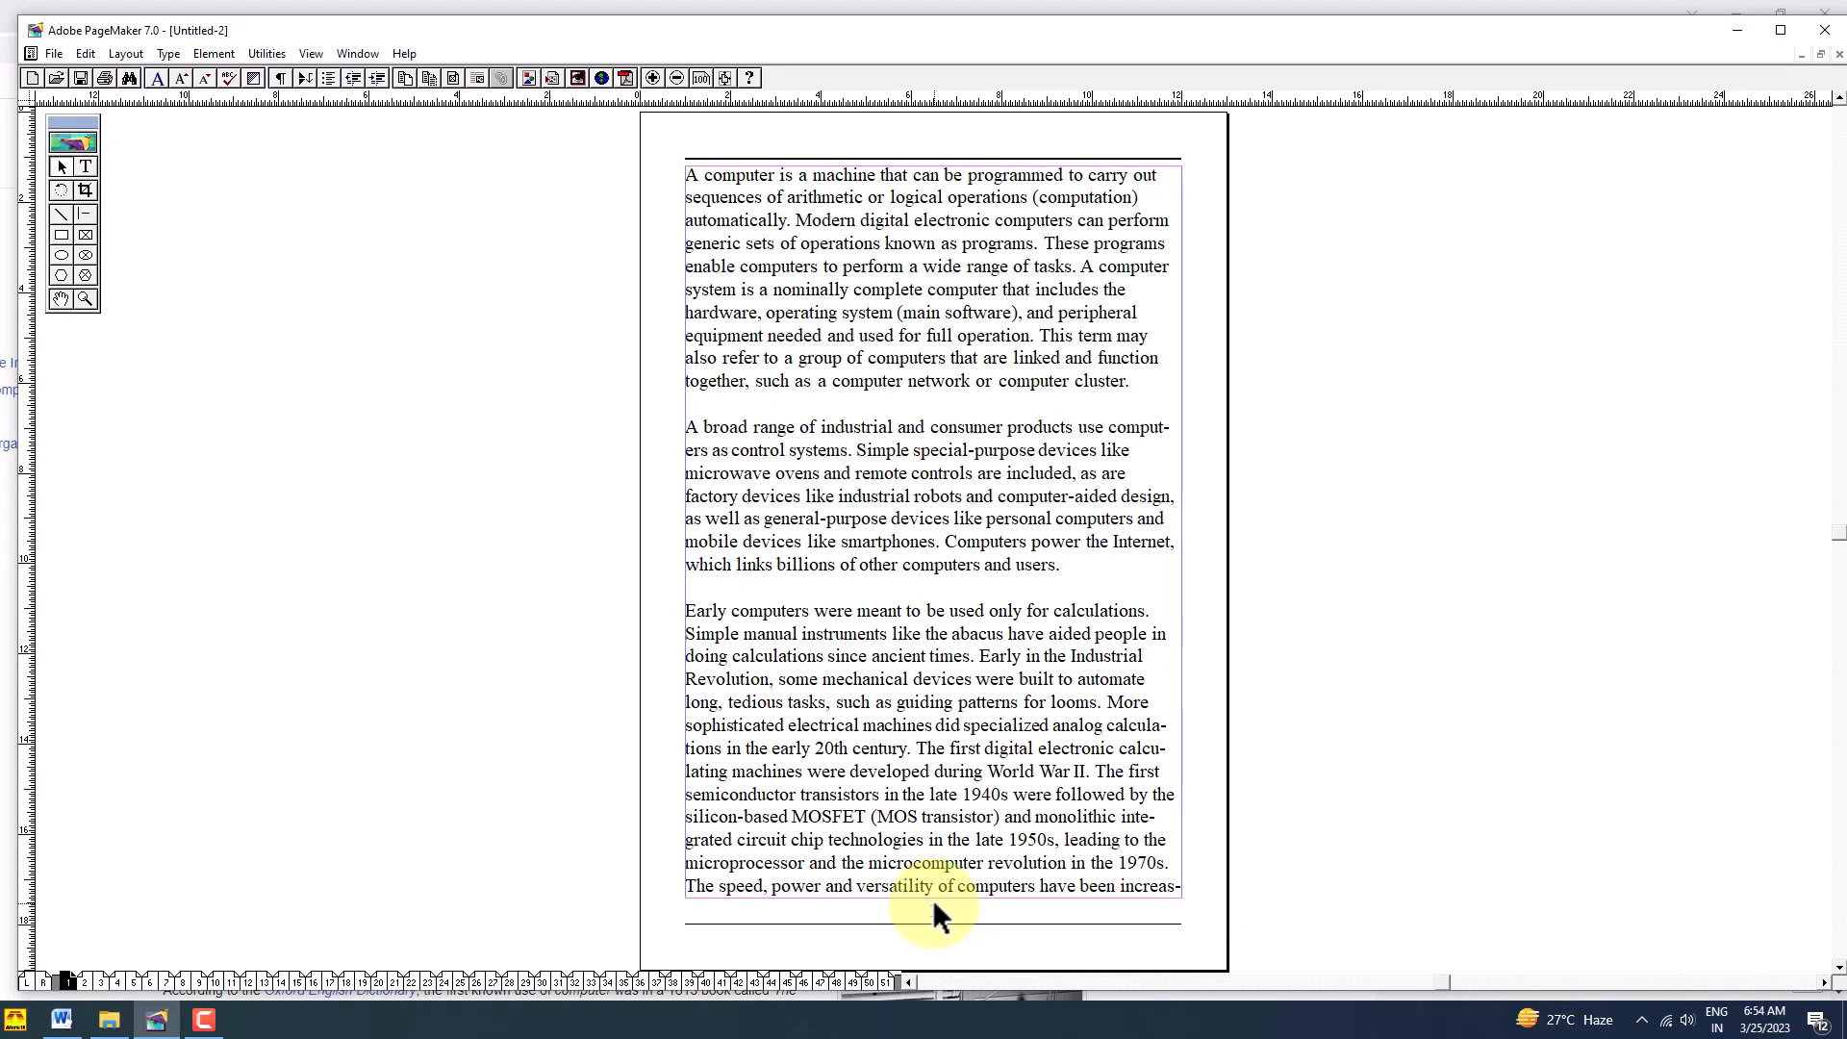
pyautogui.click(88, 982)
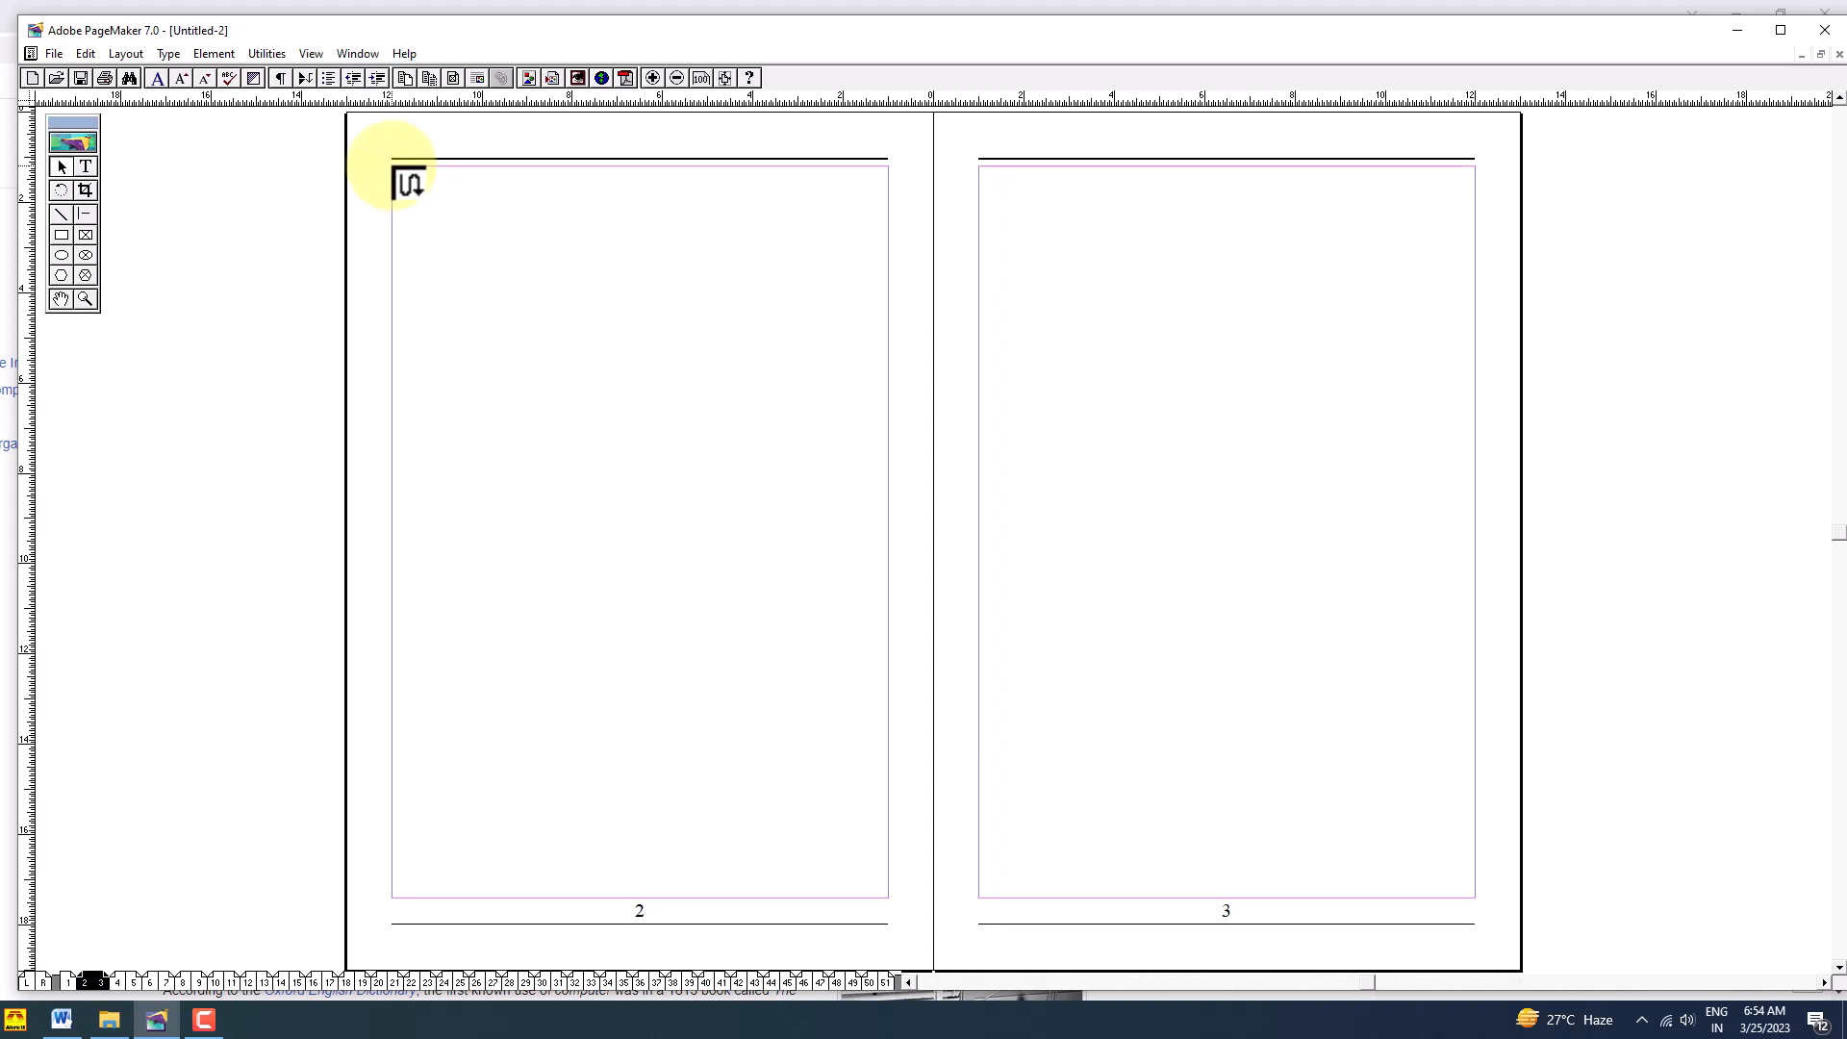
pyautogui.click(397, 171)
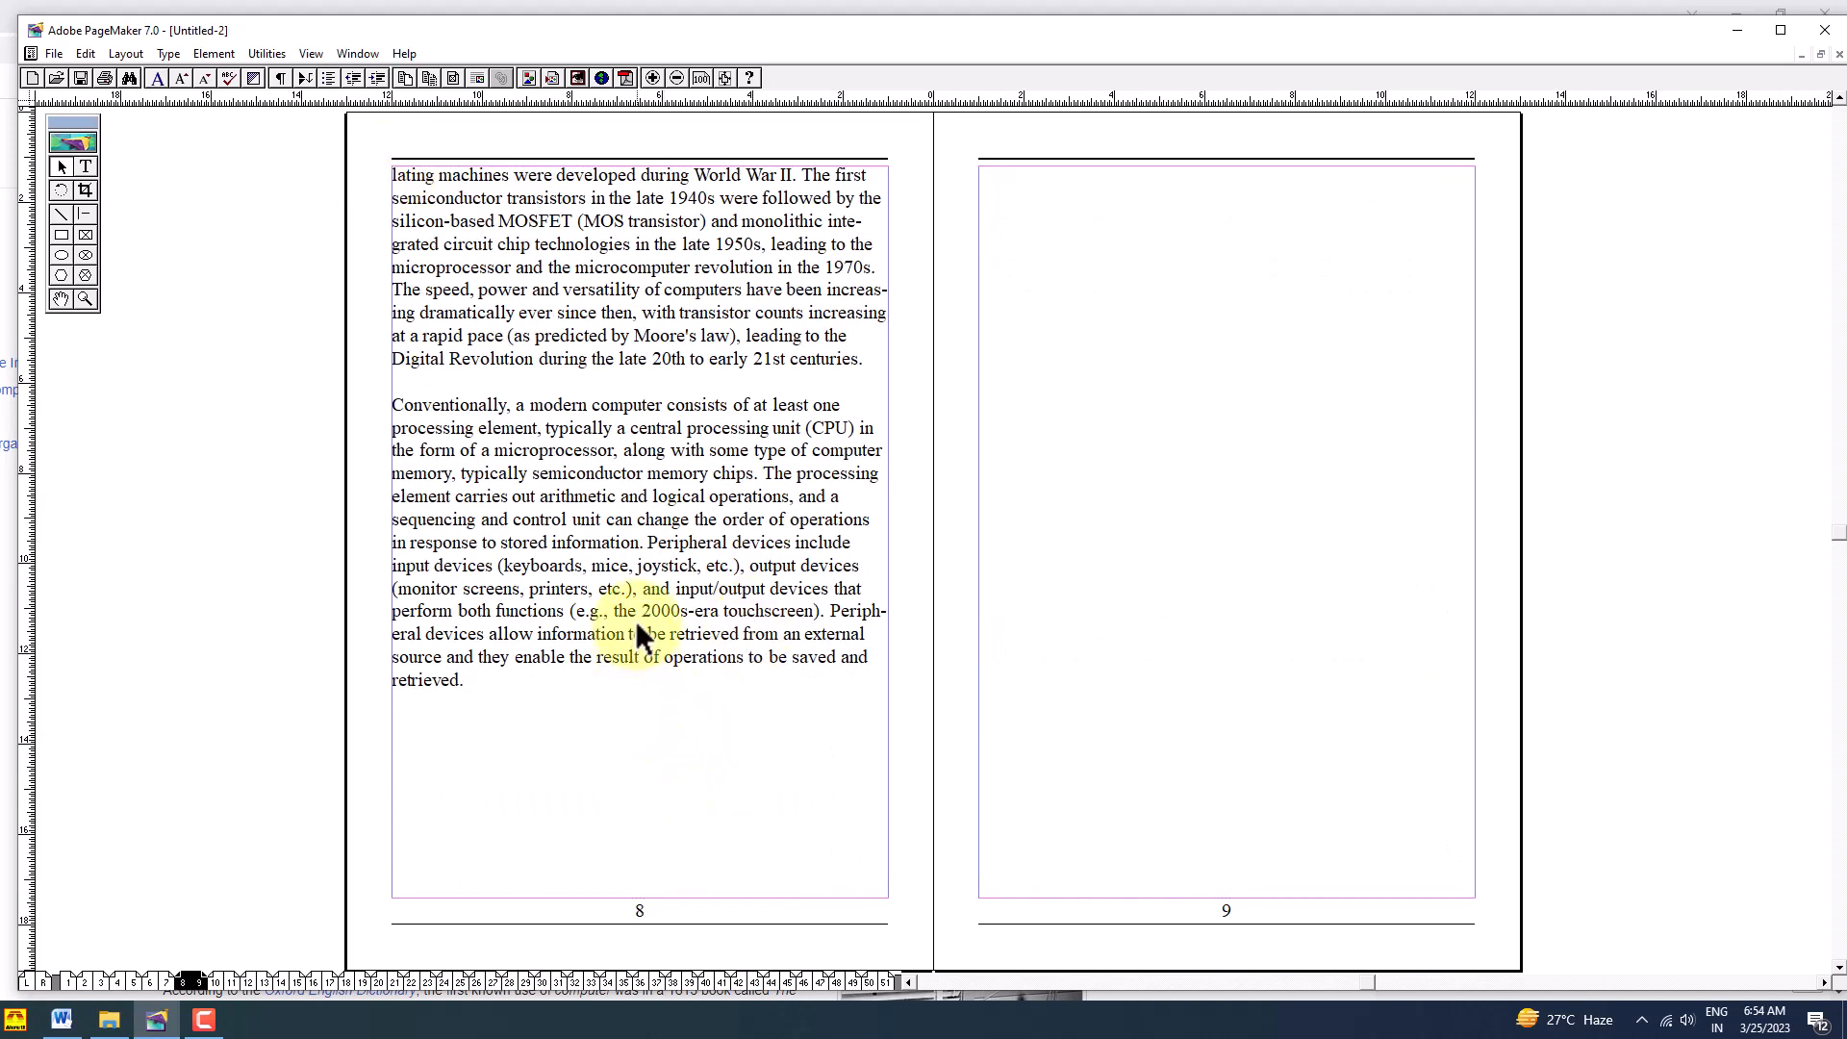
# Step: Review the flowed text on pages 6–7 and 4–5 and inspect the text block on page 4
pyautogui.click(159, 981)
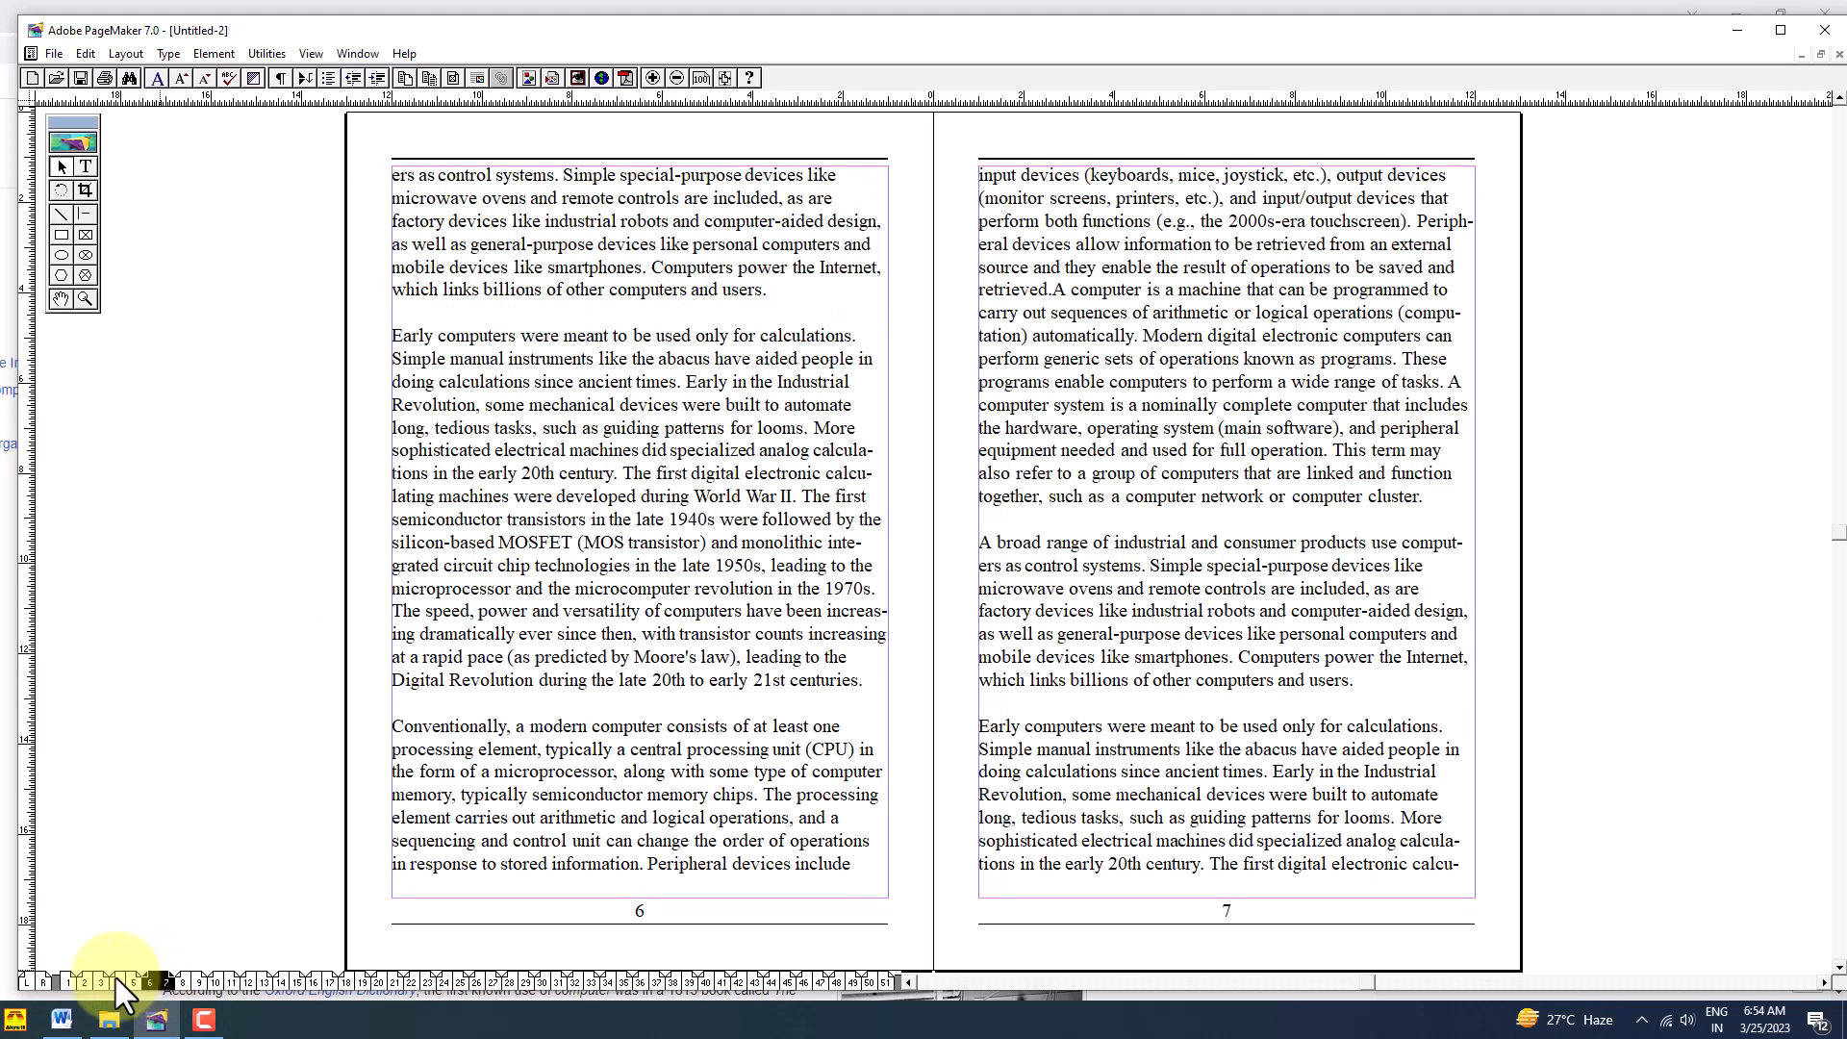
pyautogui.click(117, 973)
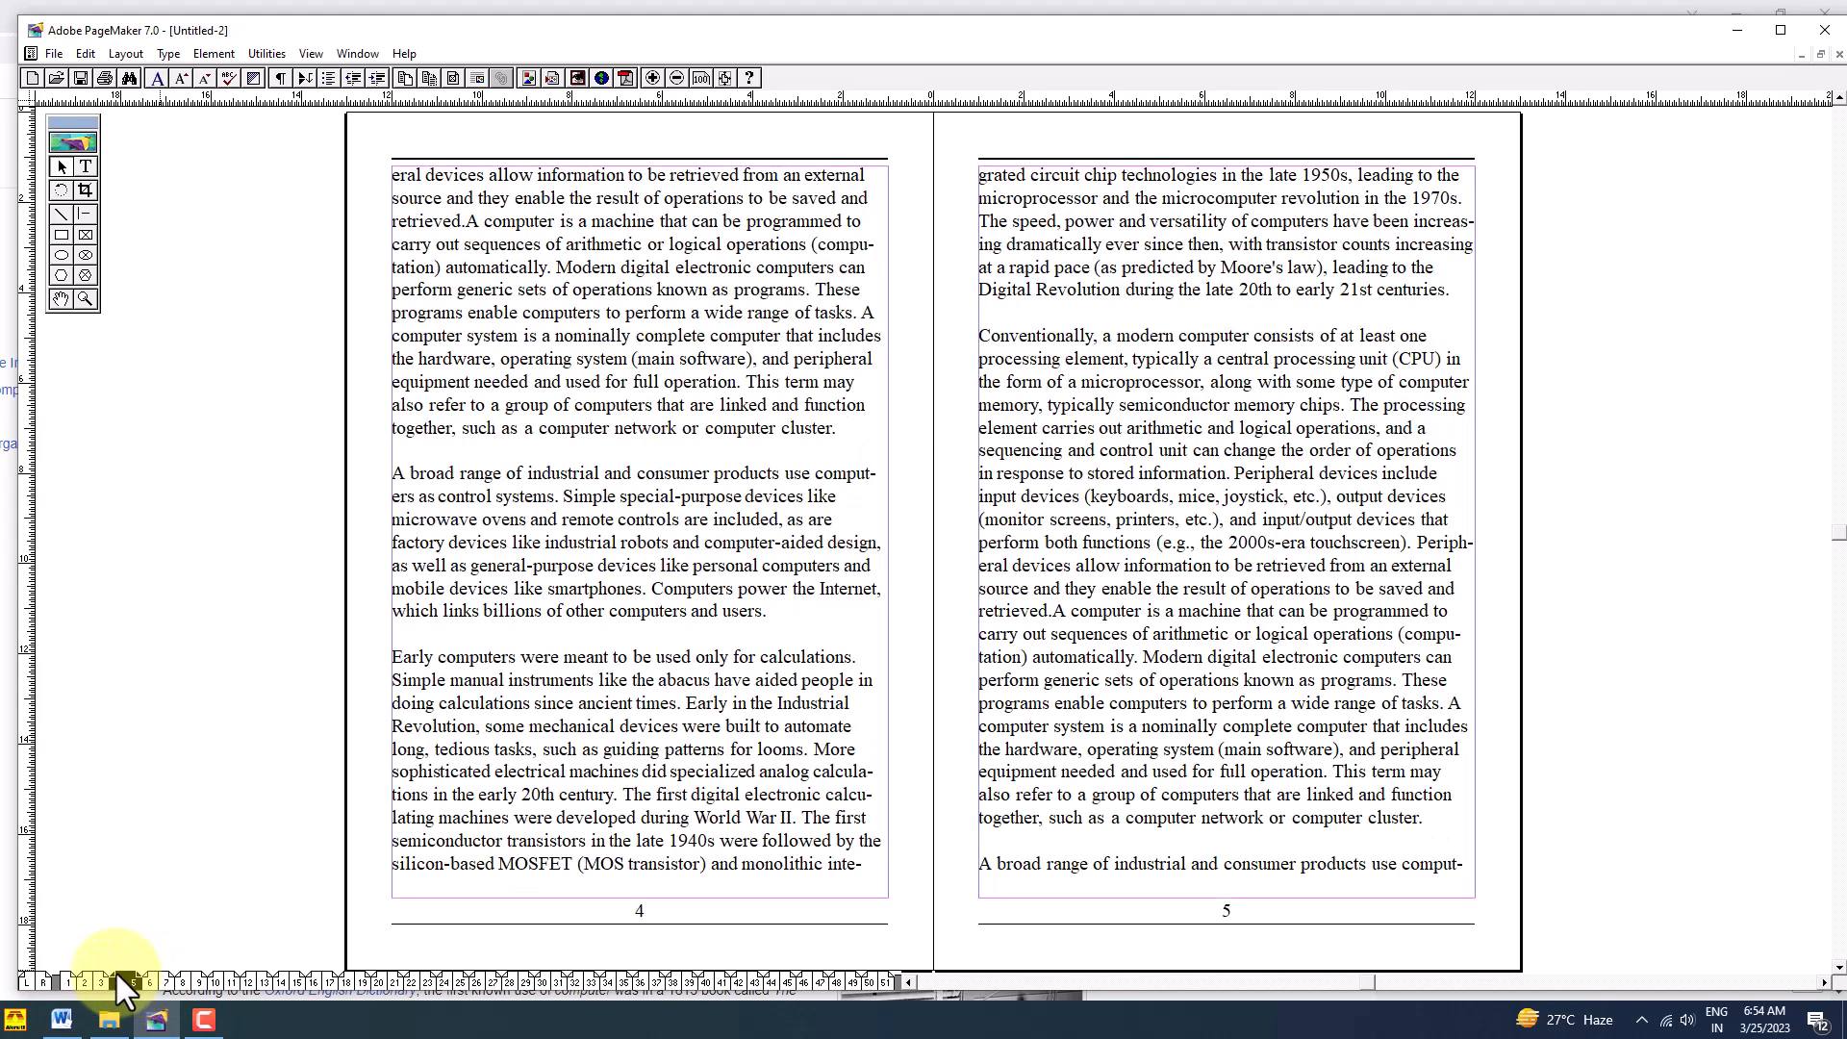
pyautogui.click(654, 800)
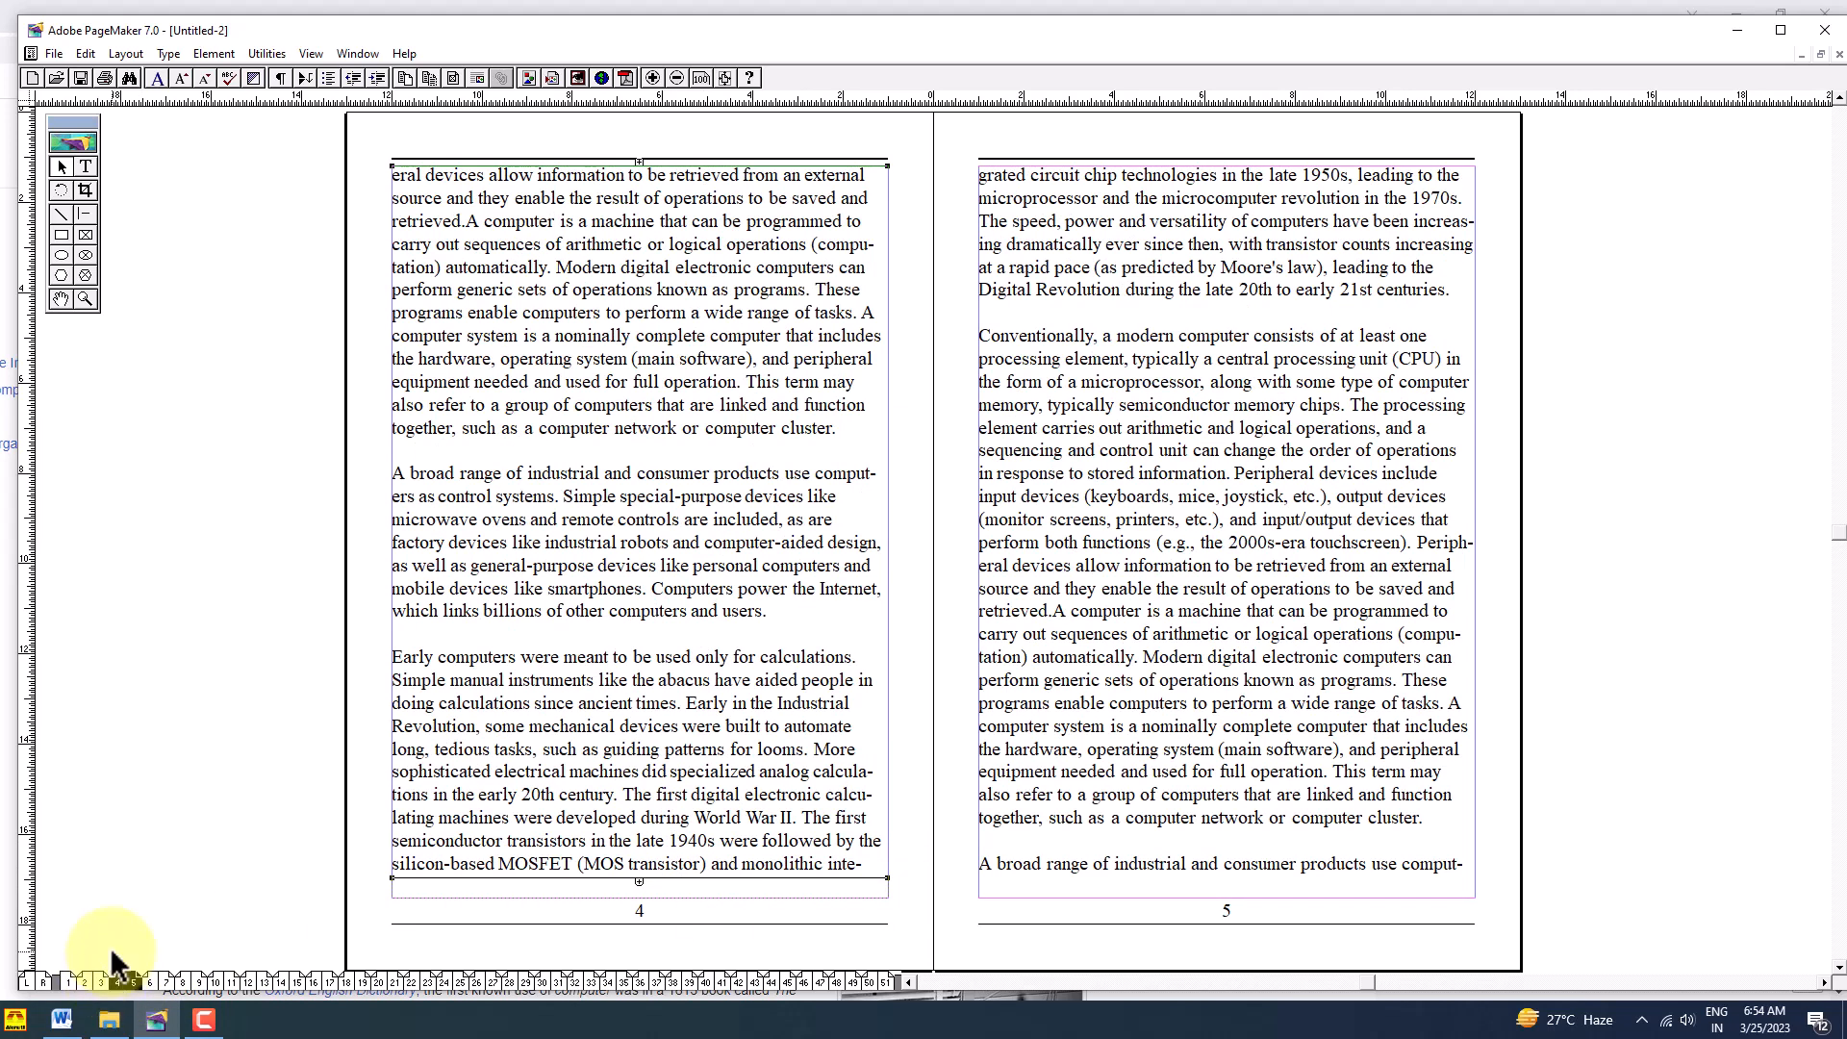
pyautogui.click(200, 775)
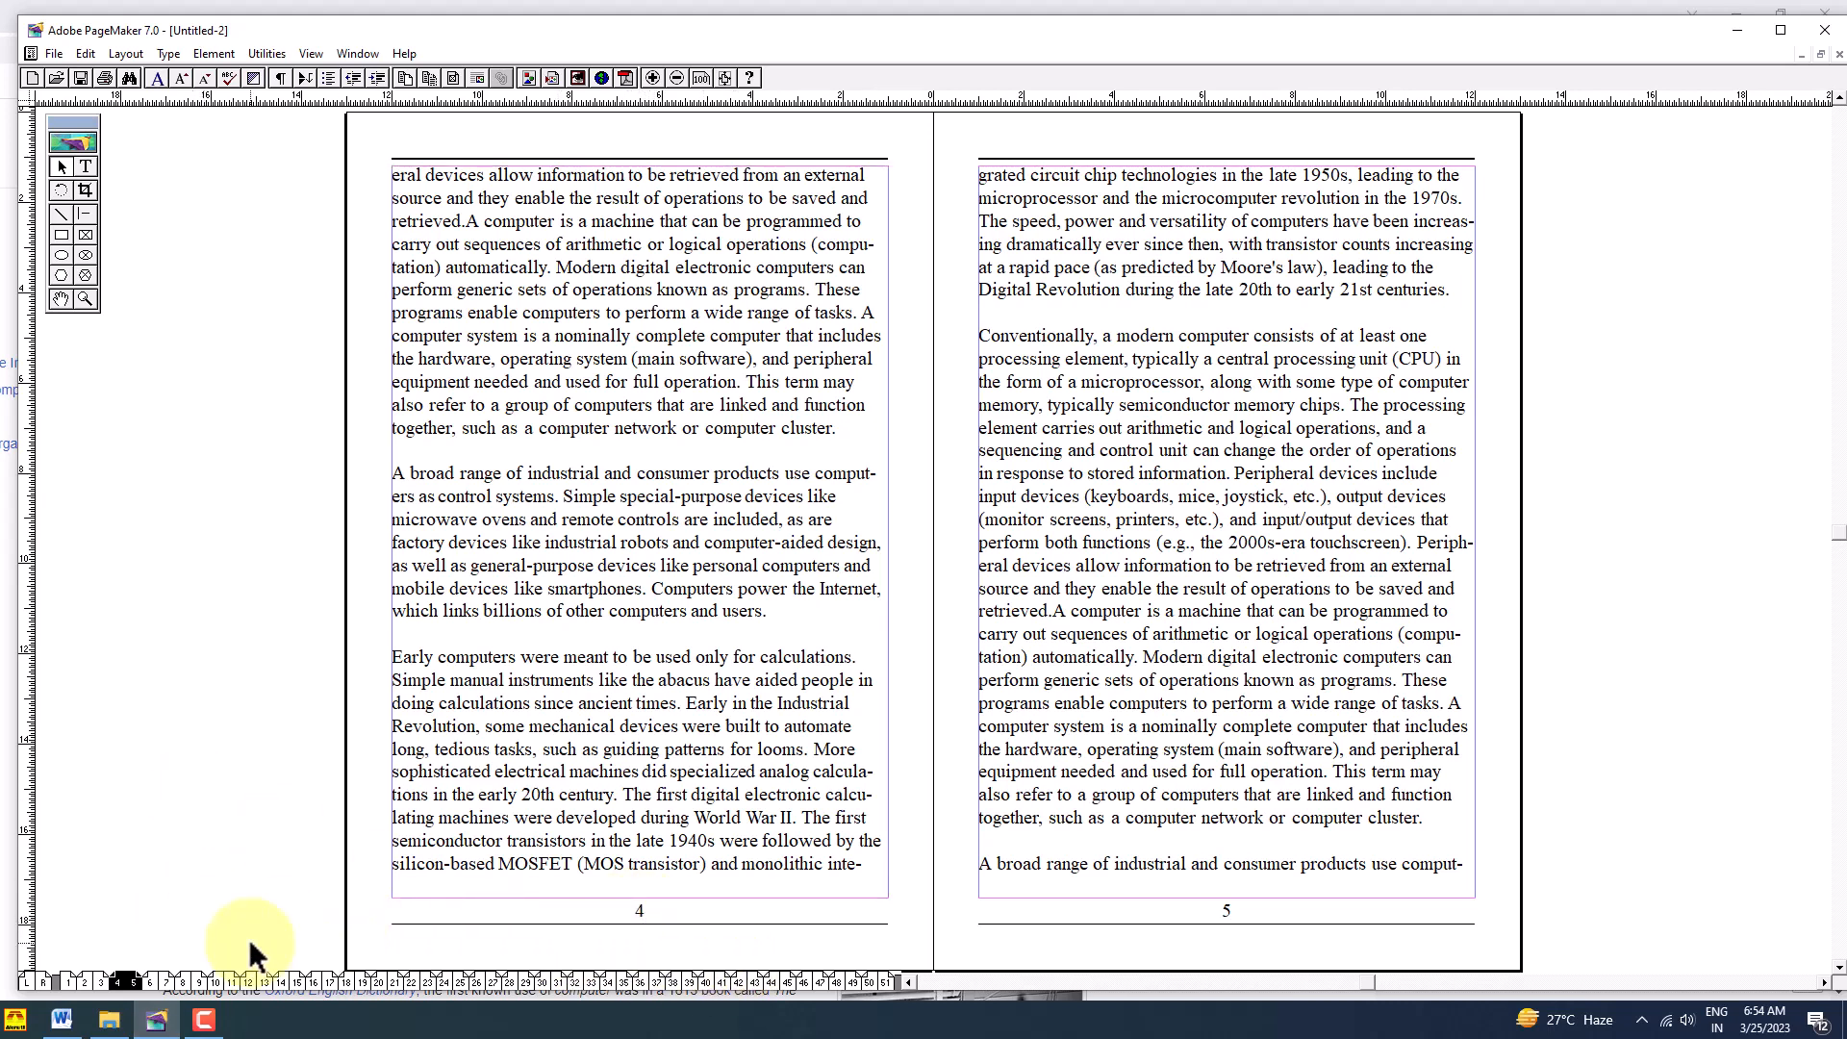
# Step: On the master pages, move both bottom lines and page number markers up together until the lines sit just below the bottom margin
pyautogui.click(42, 976)
pyautogui.click(726, 922)
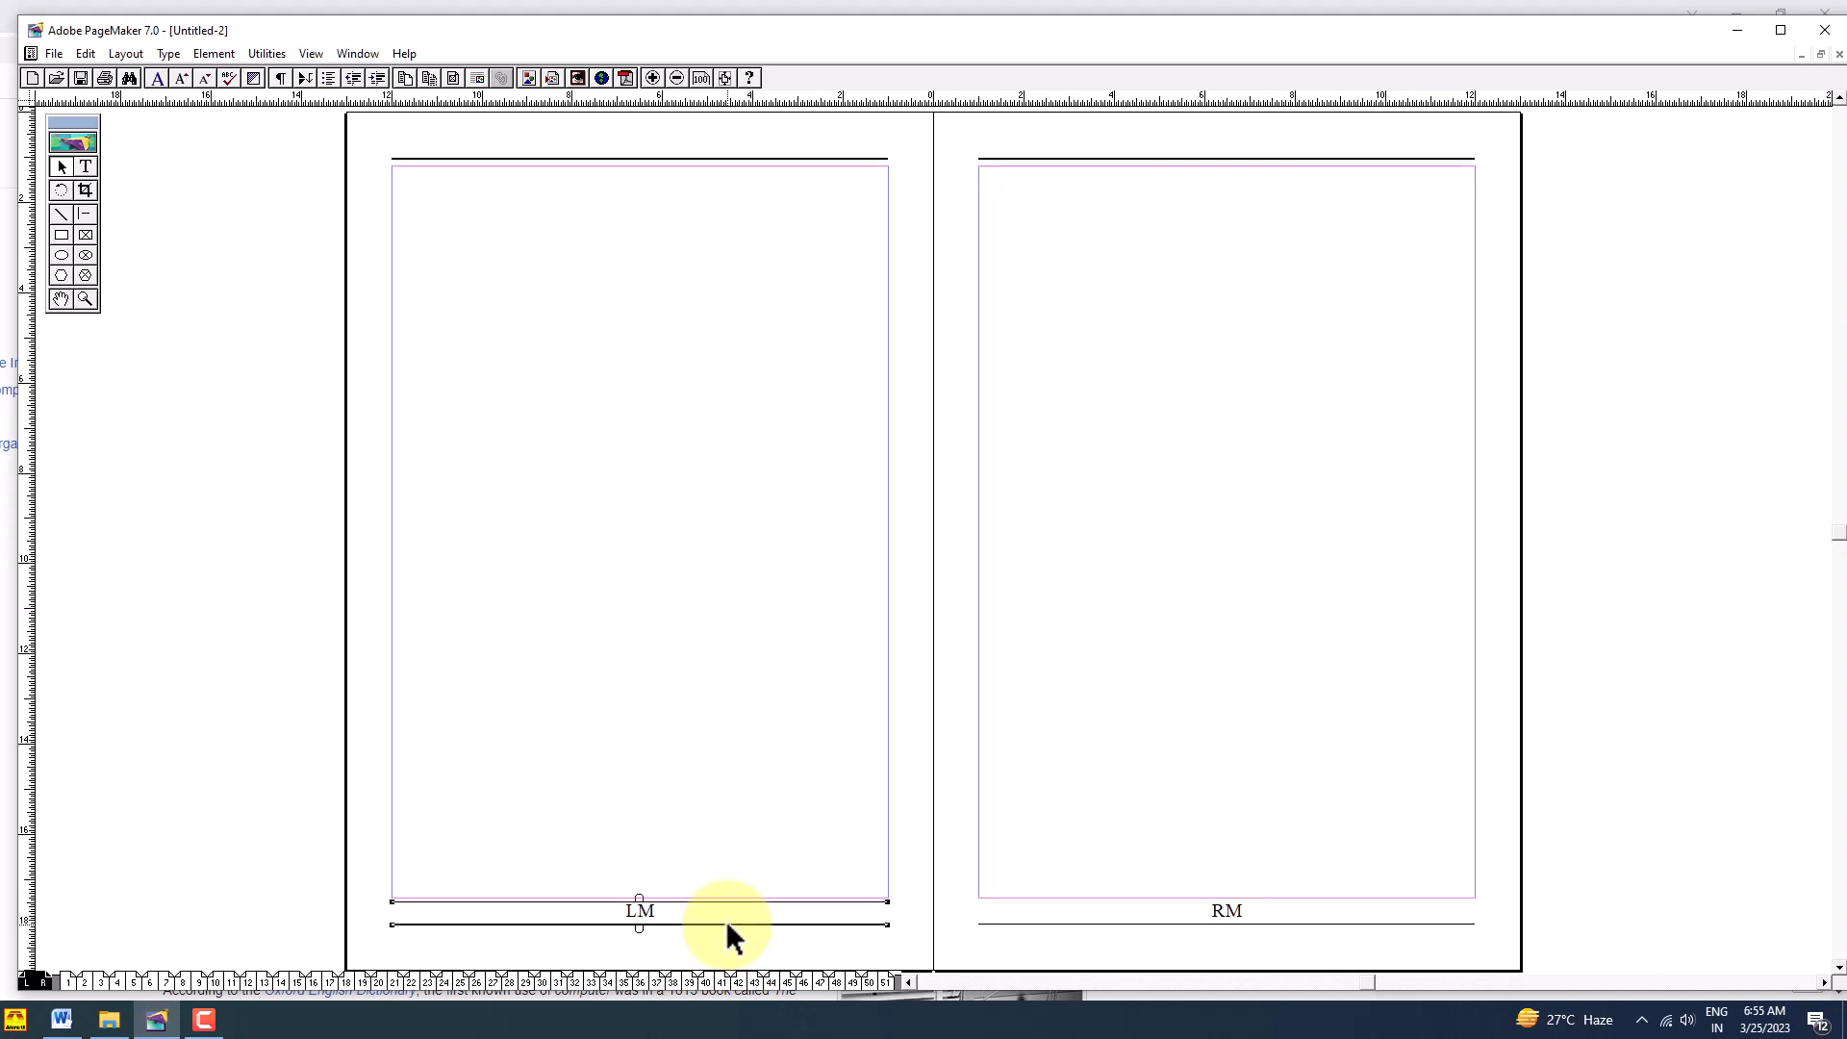
pyautogui.click(869, 881)
pyautogui.click(412, 922)
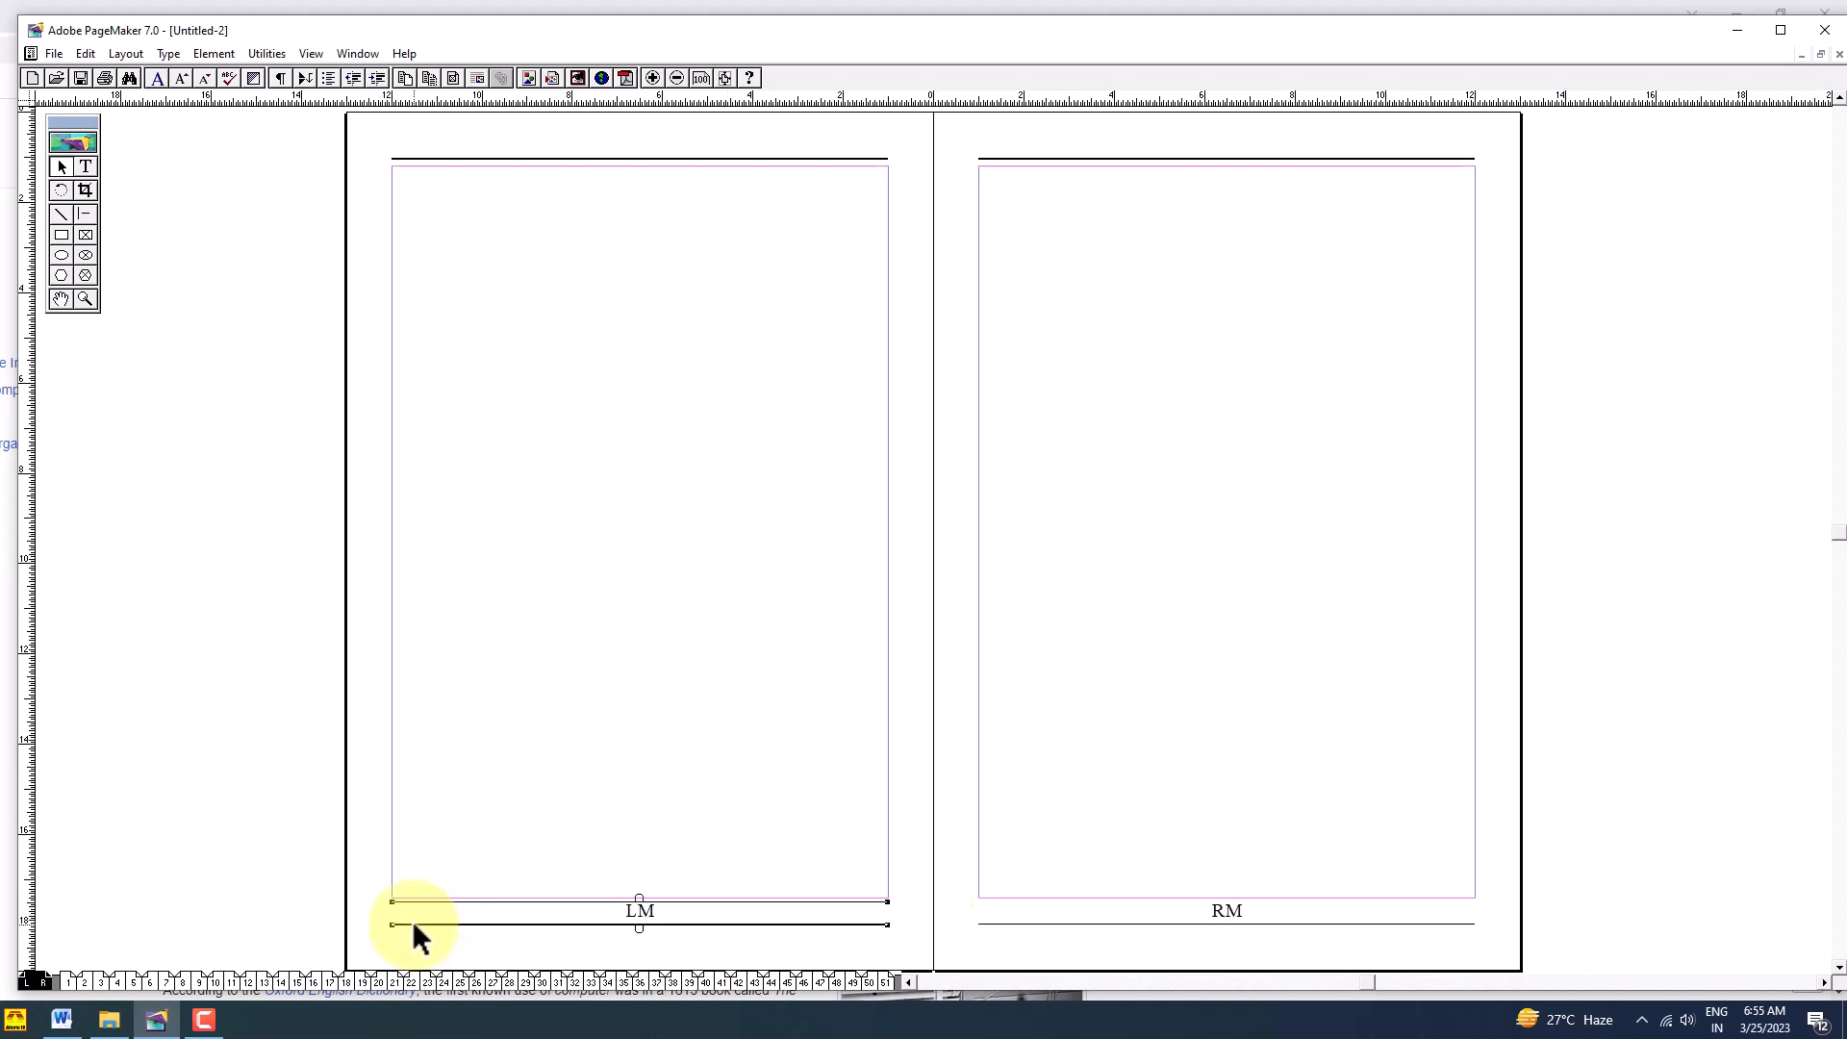
pyautogui.click(319, 858)
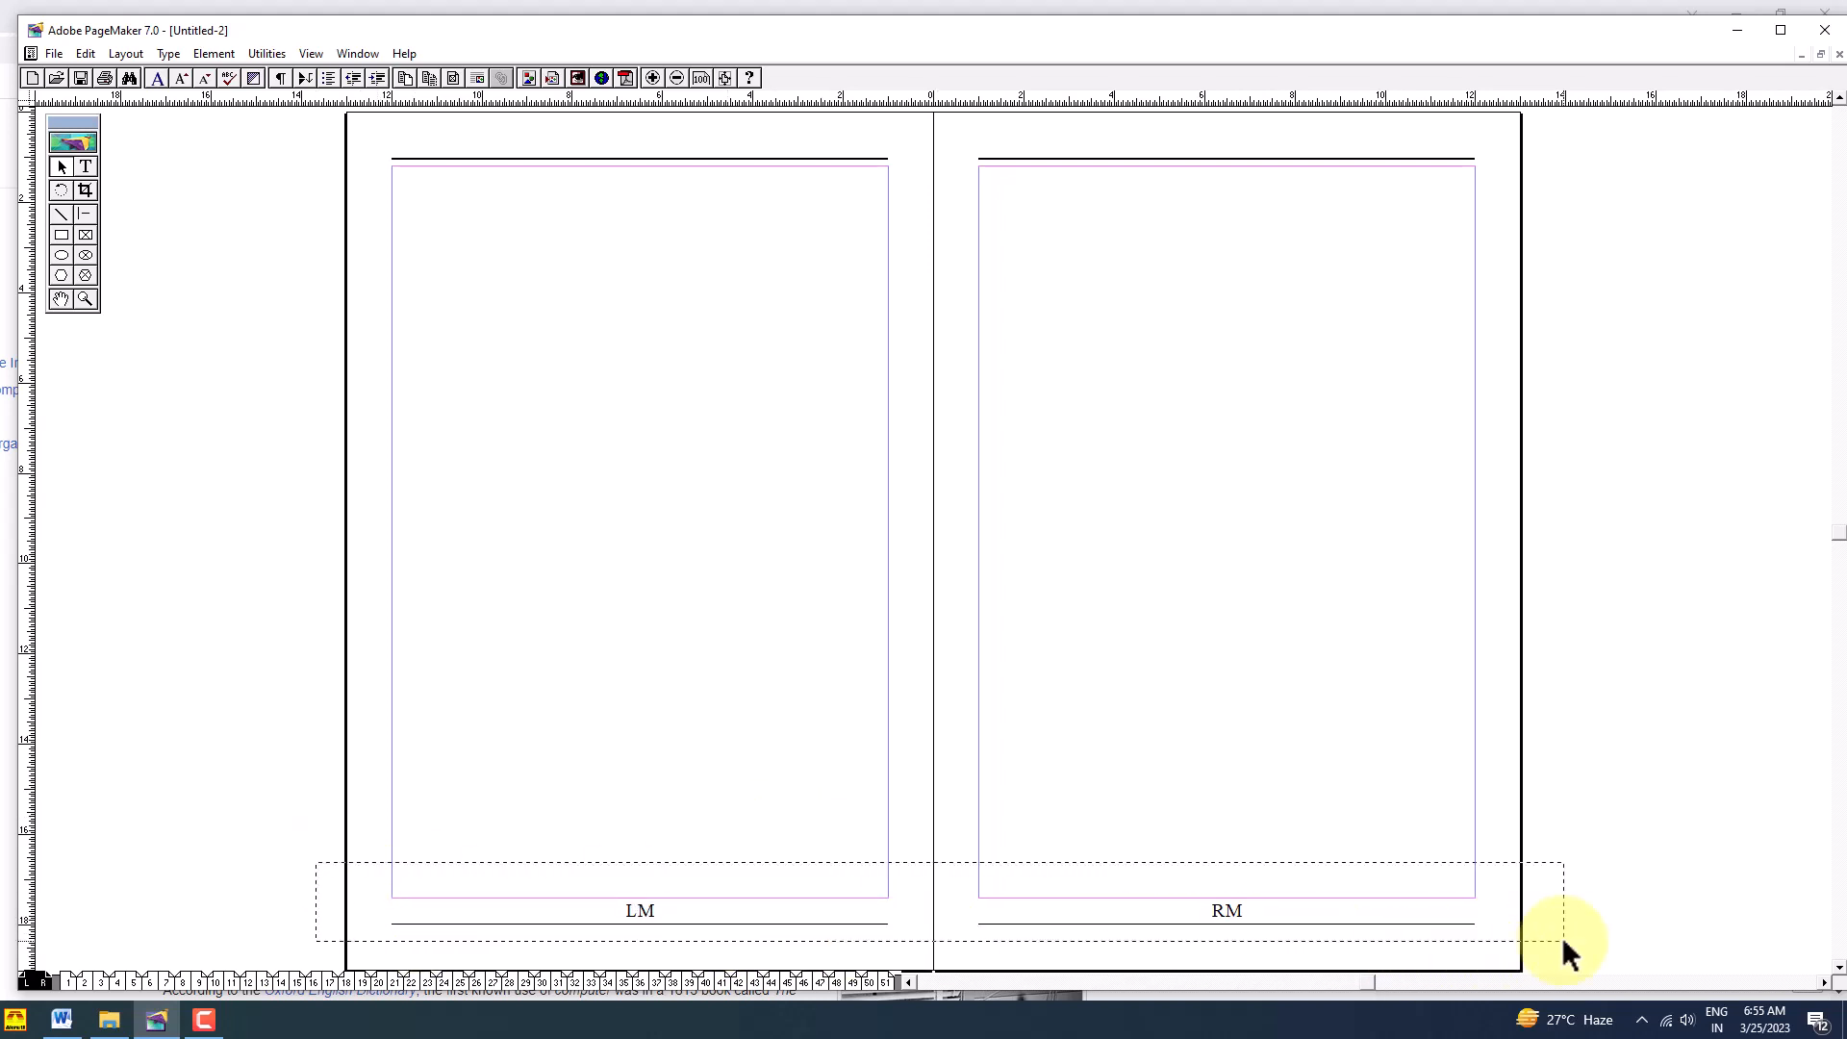
pyautogui.moveTo(1563, 941); pyautogui.dragTo(1583, 926)
pyautogui.hotkey('ctrl', 'Up')
pyautogui.hotkey('ctrl', 'Up')
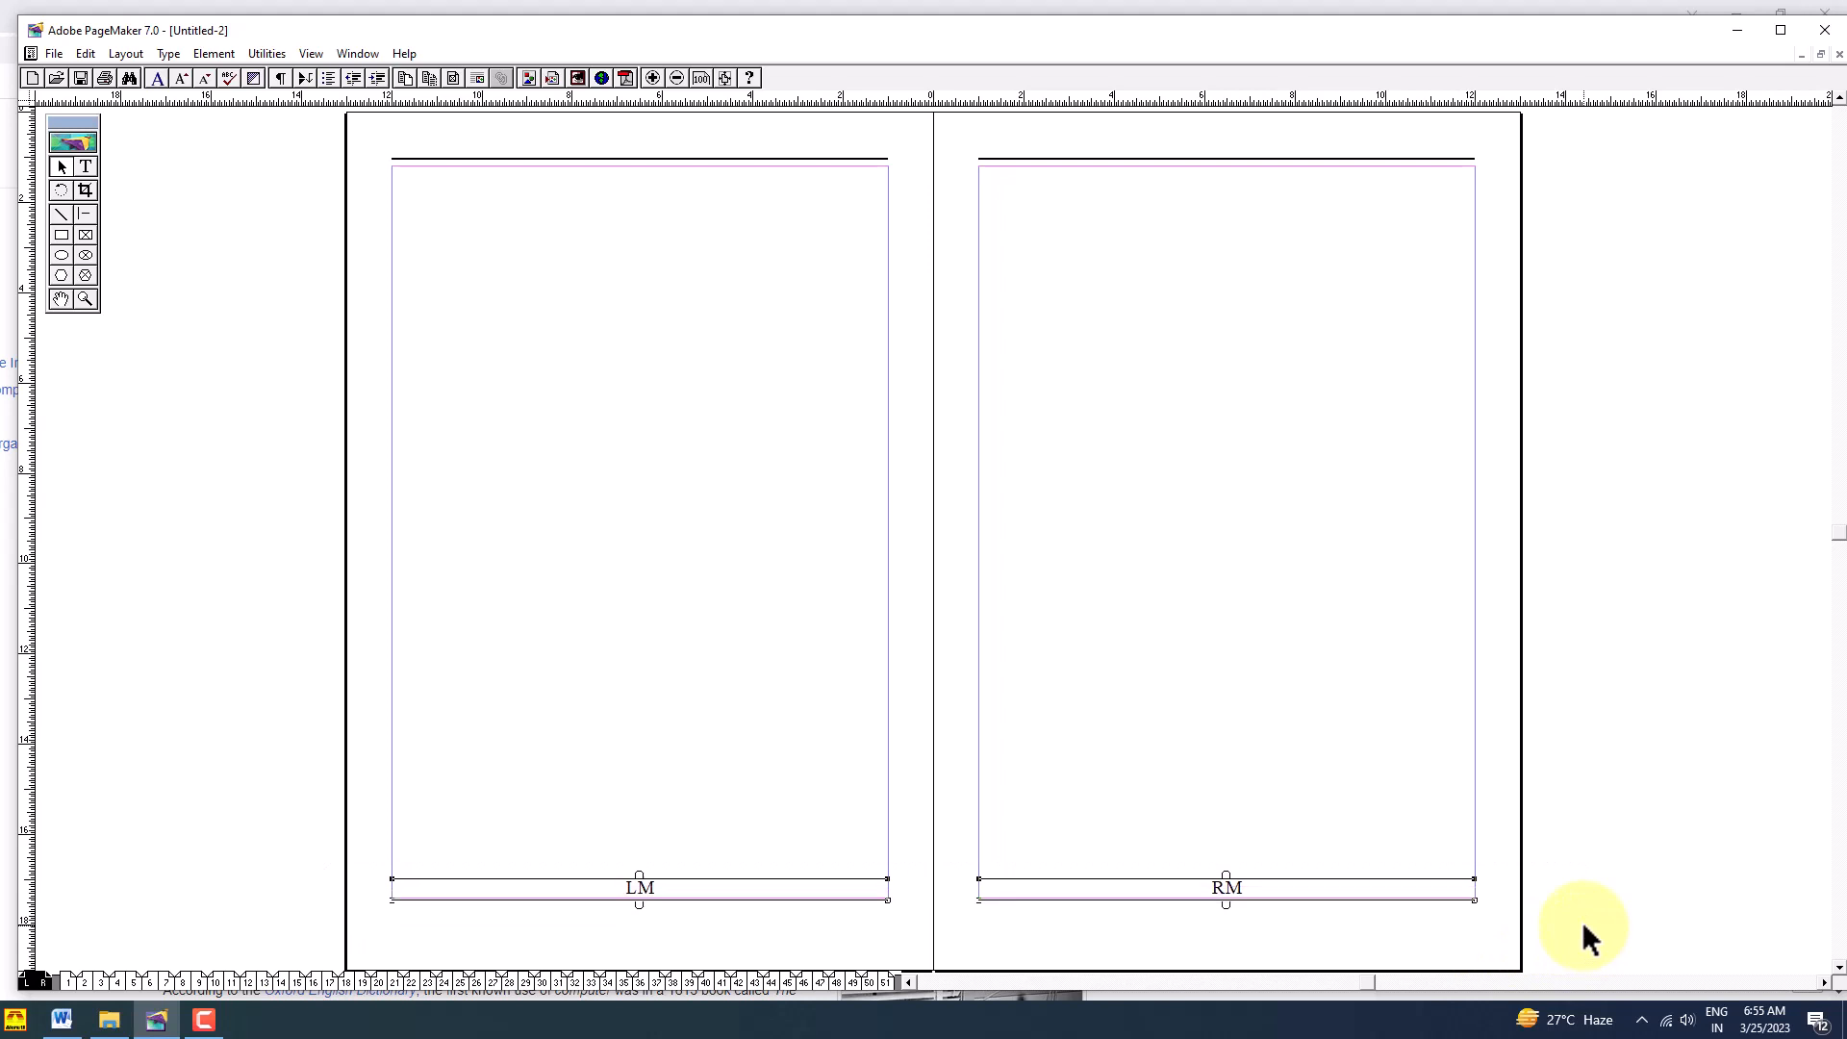
pyautogui.press('Down')
pyautogui.click(1582, 921)
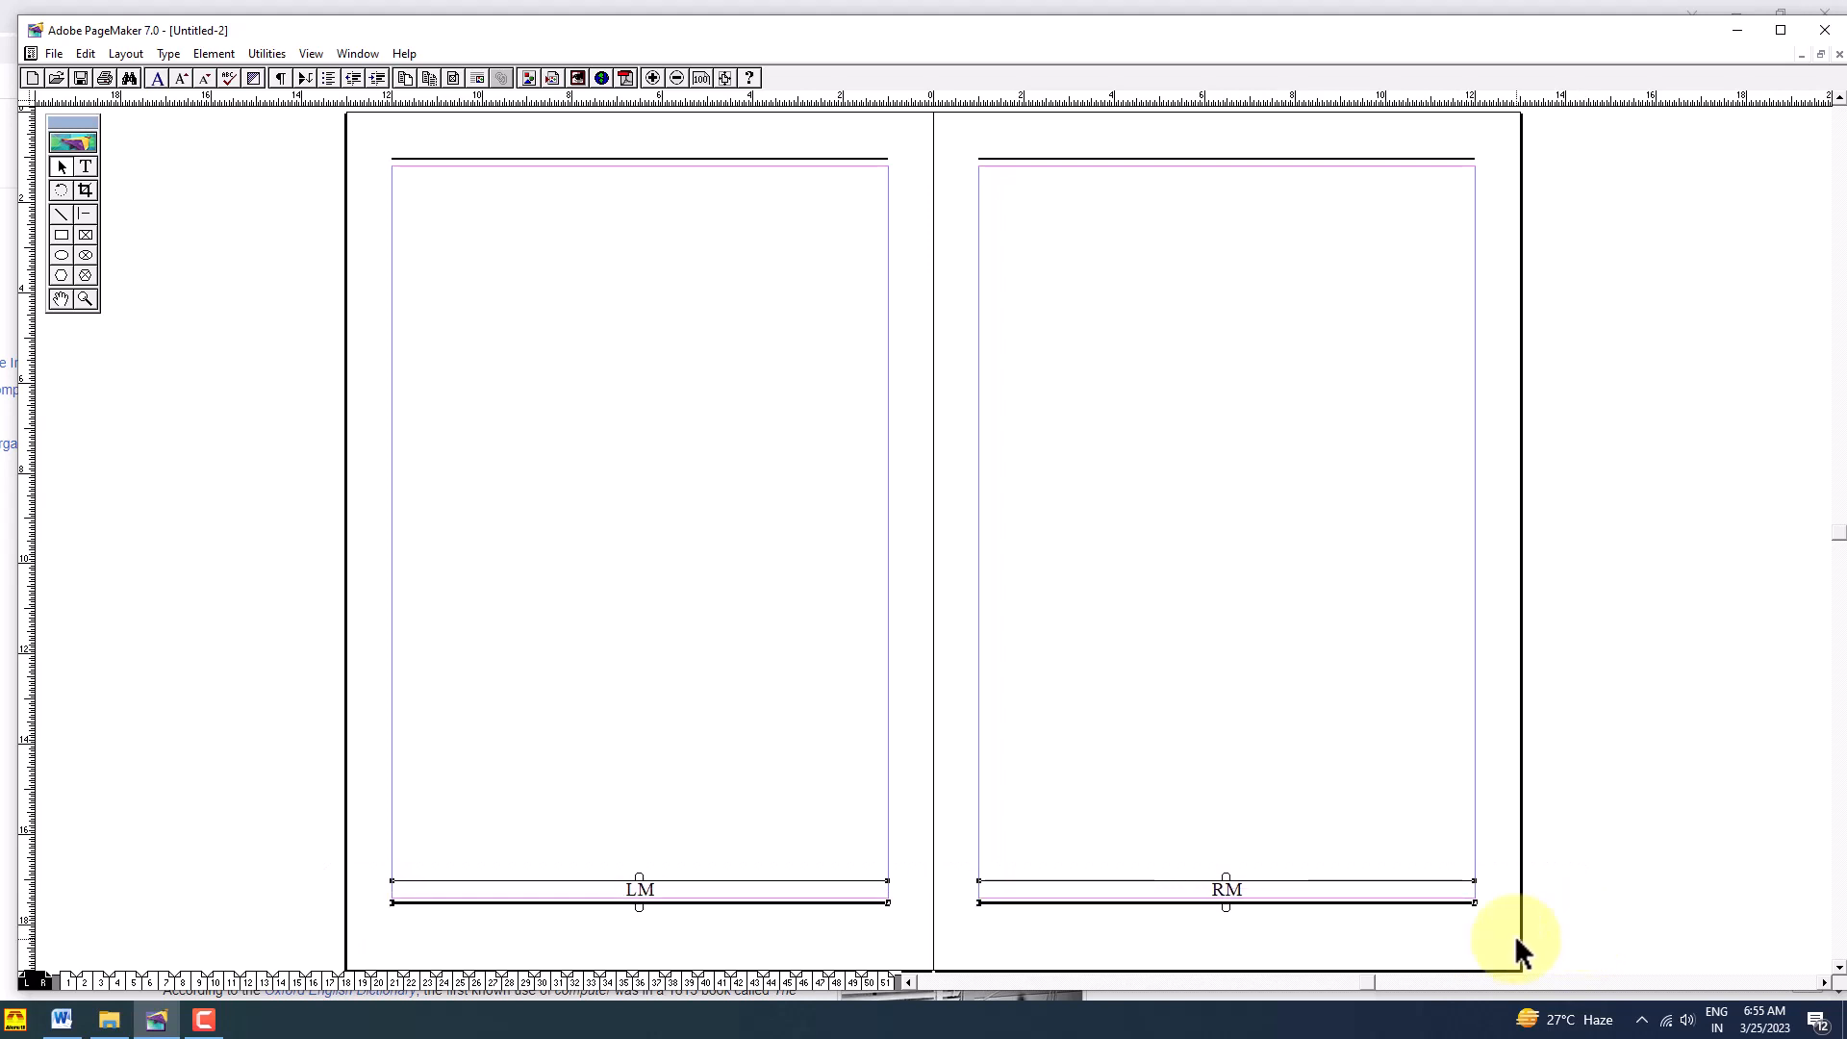
# Step: Move the page number markers on both master pages down to just below the bottom lines
pyautogui.click(654, 892)
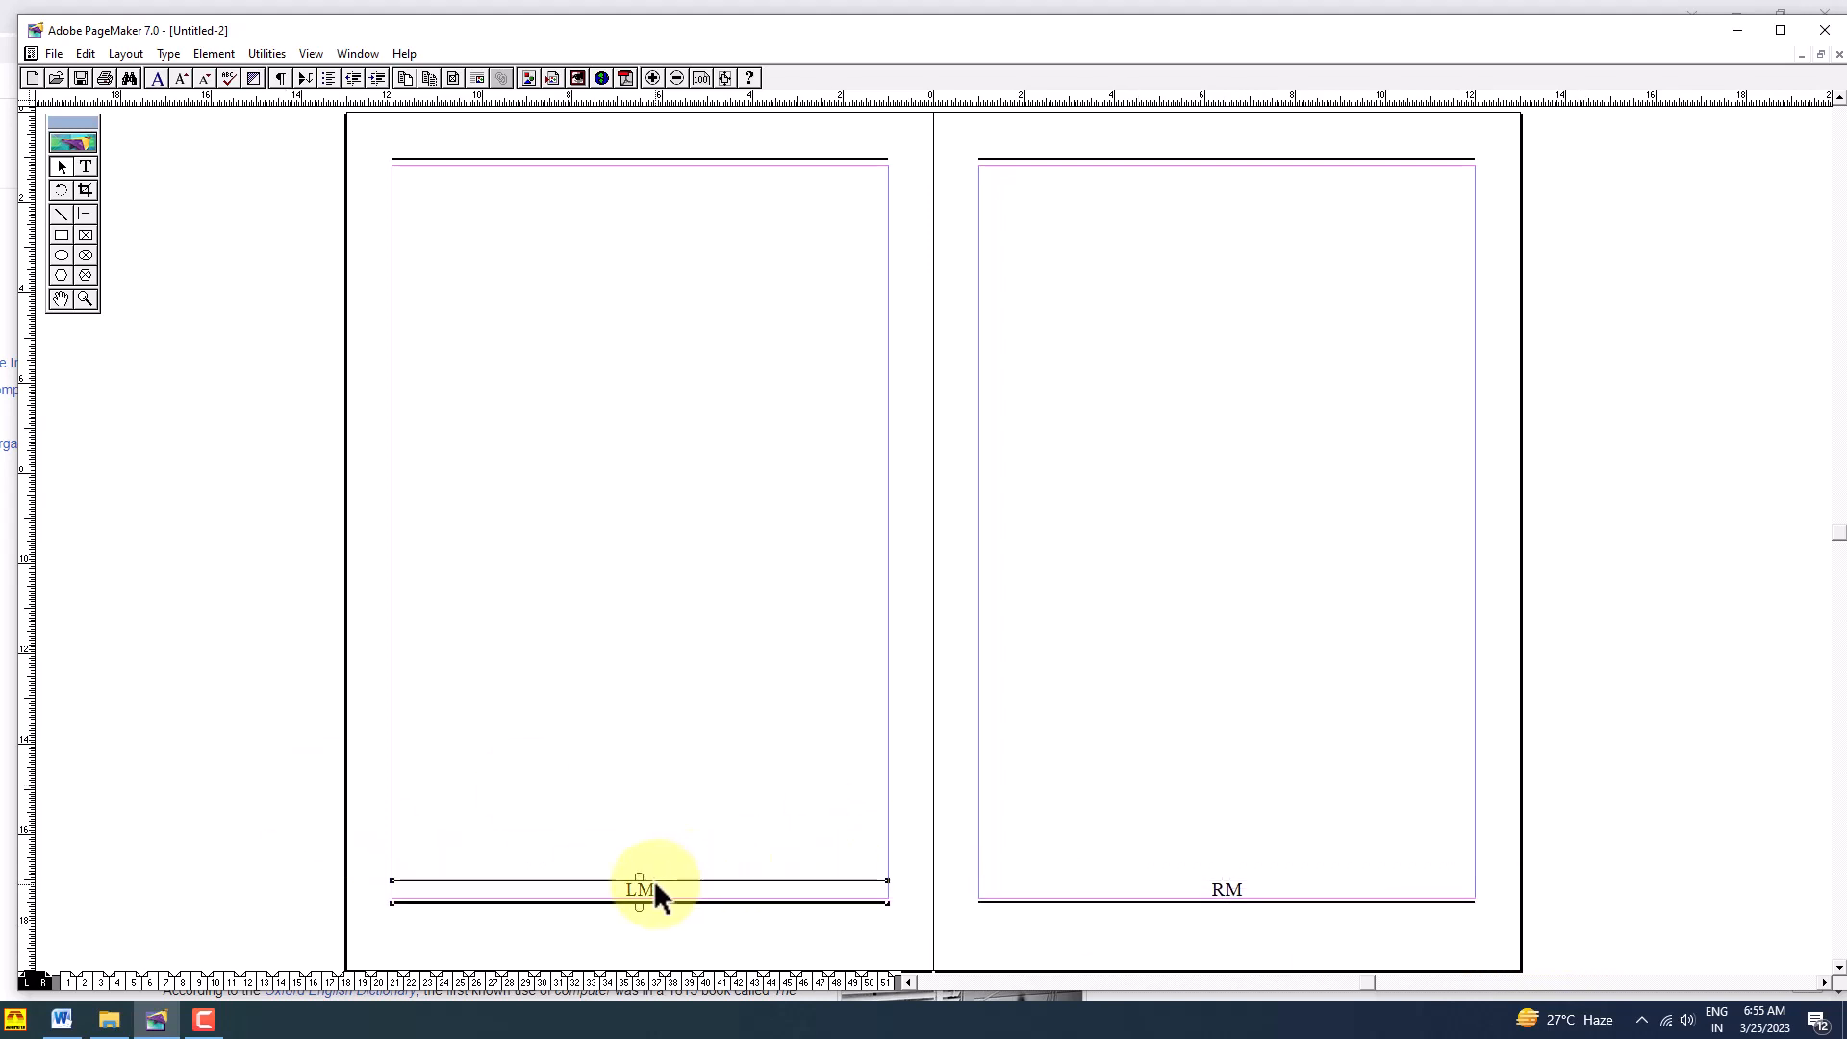
pyautogui.keyDown('shift'); pyautogui.click(1243, 885); pyautogui.keyUp('shift')
pyautogui.hotkey('ctrl', 'Down')
pyautogui.hotkey('ctrl', 'Down')
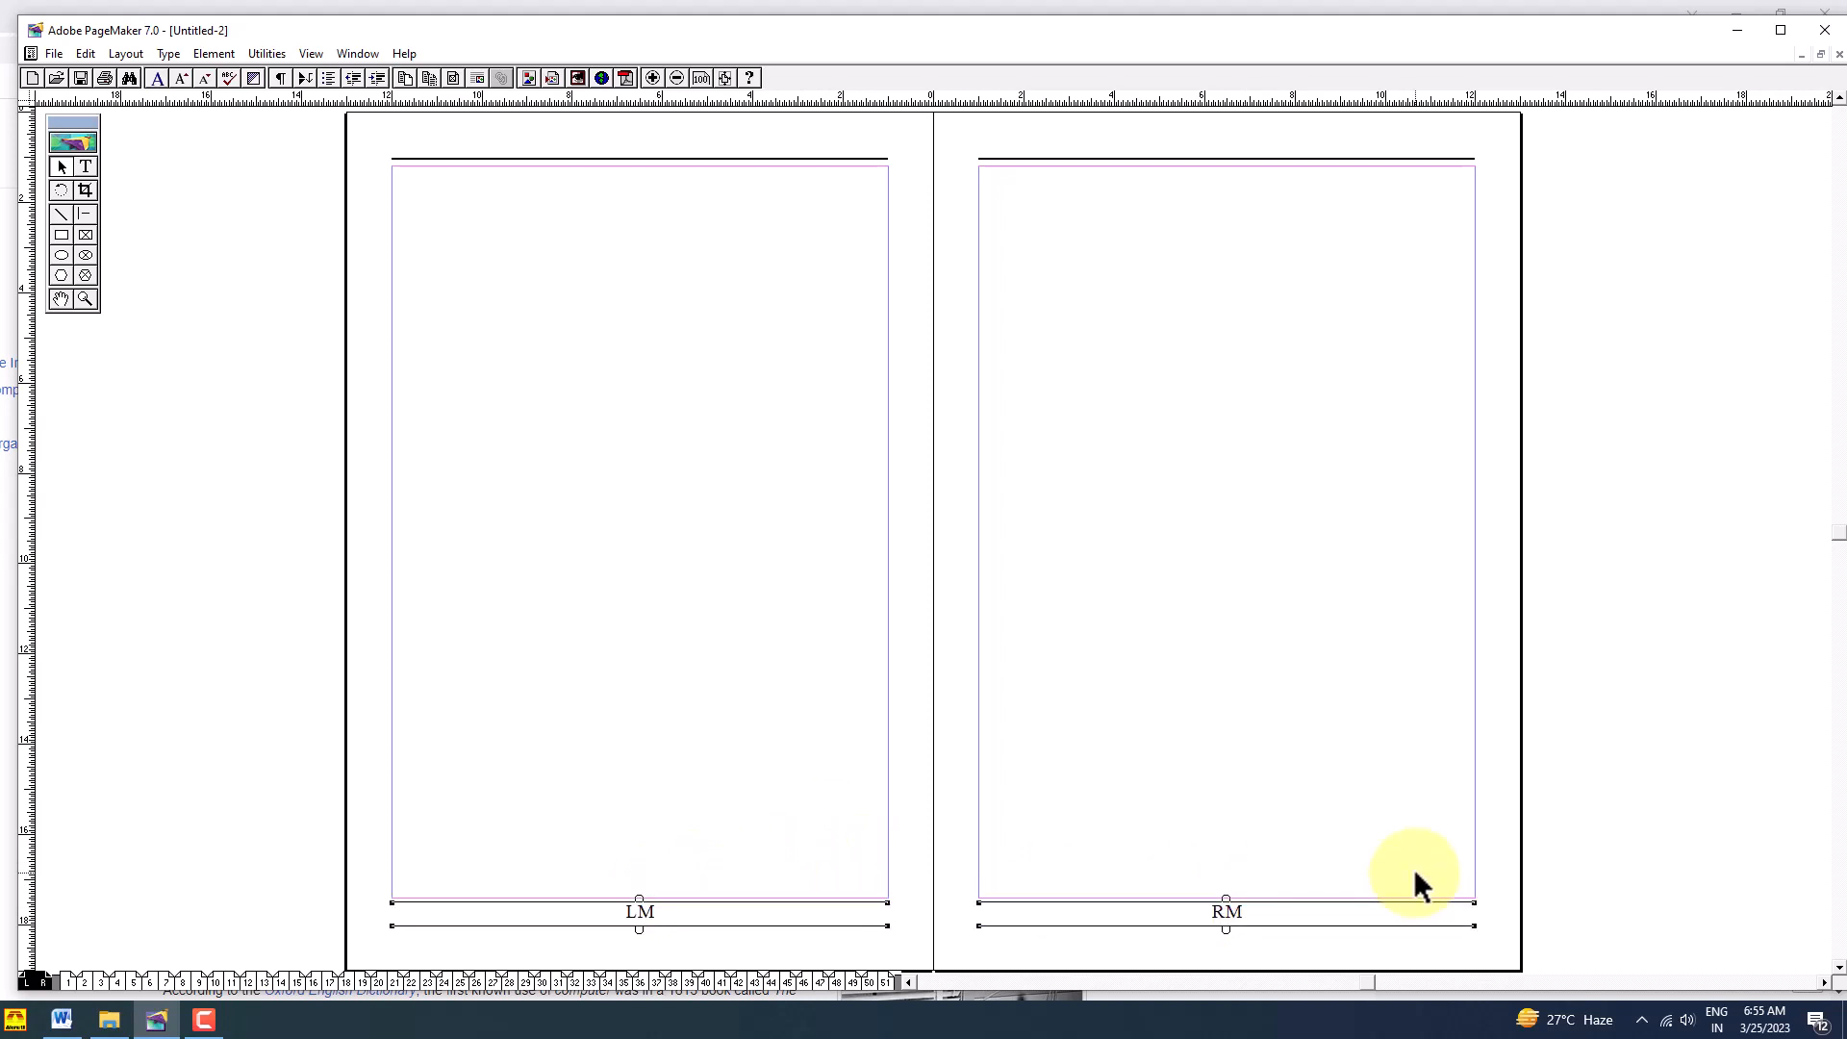
pyautogui.press('Down')
pyautogui.press('Up')
pyautogui.press('Down')
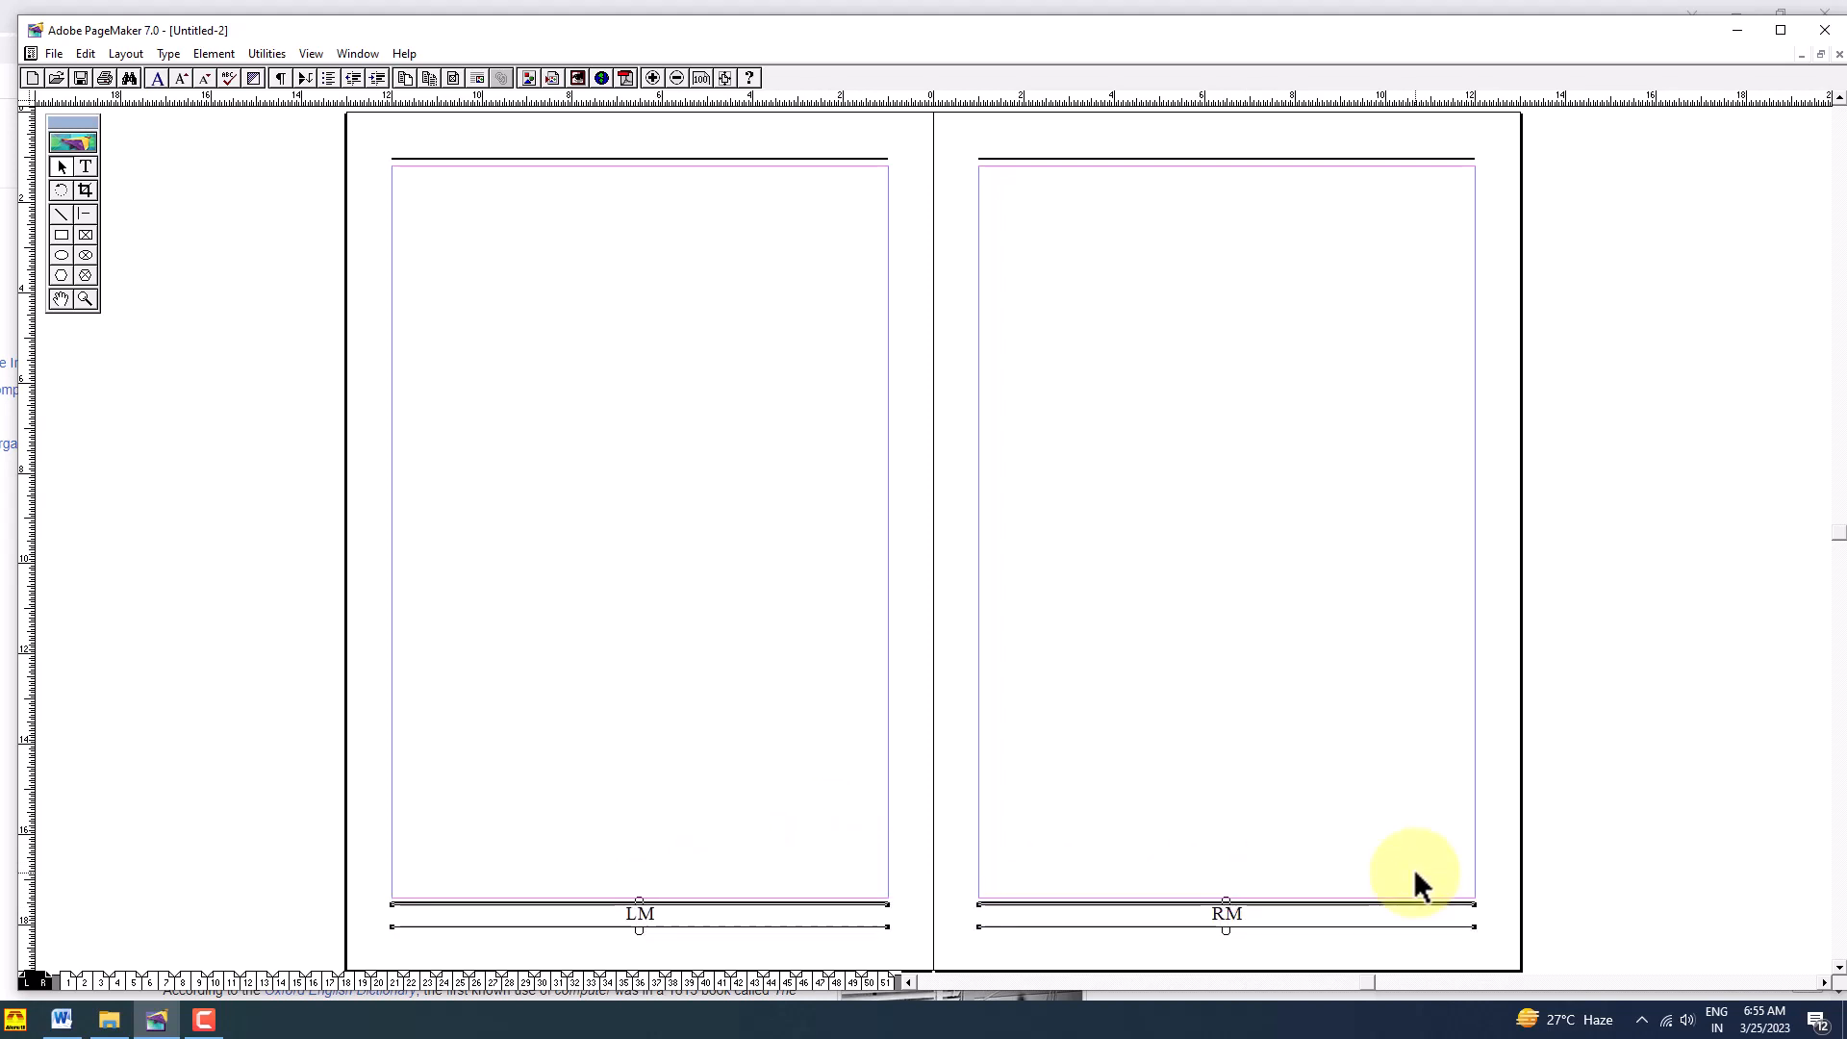
pyautogui.click(280, 824)
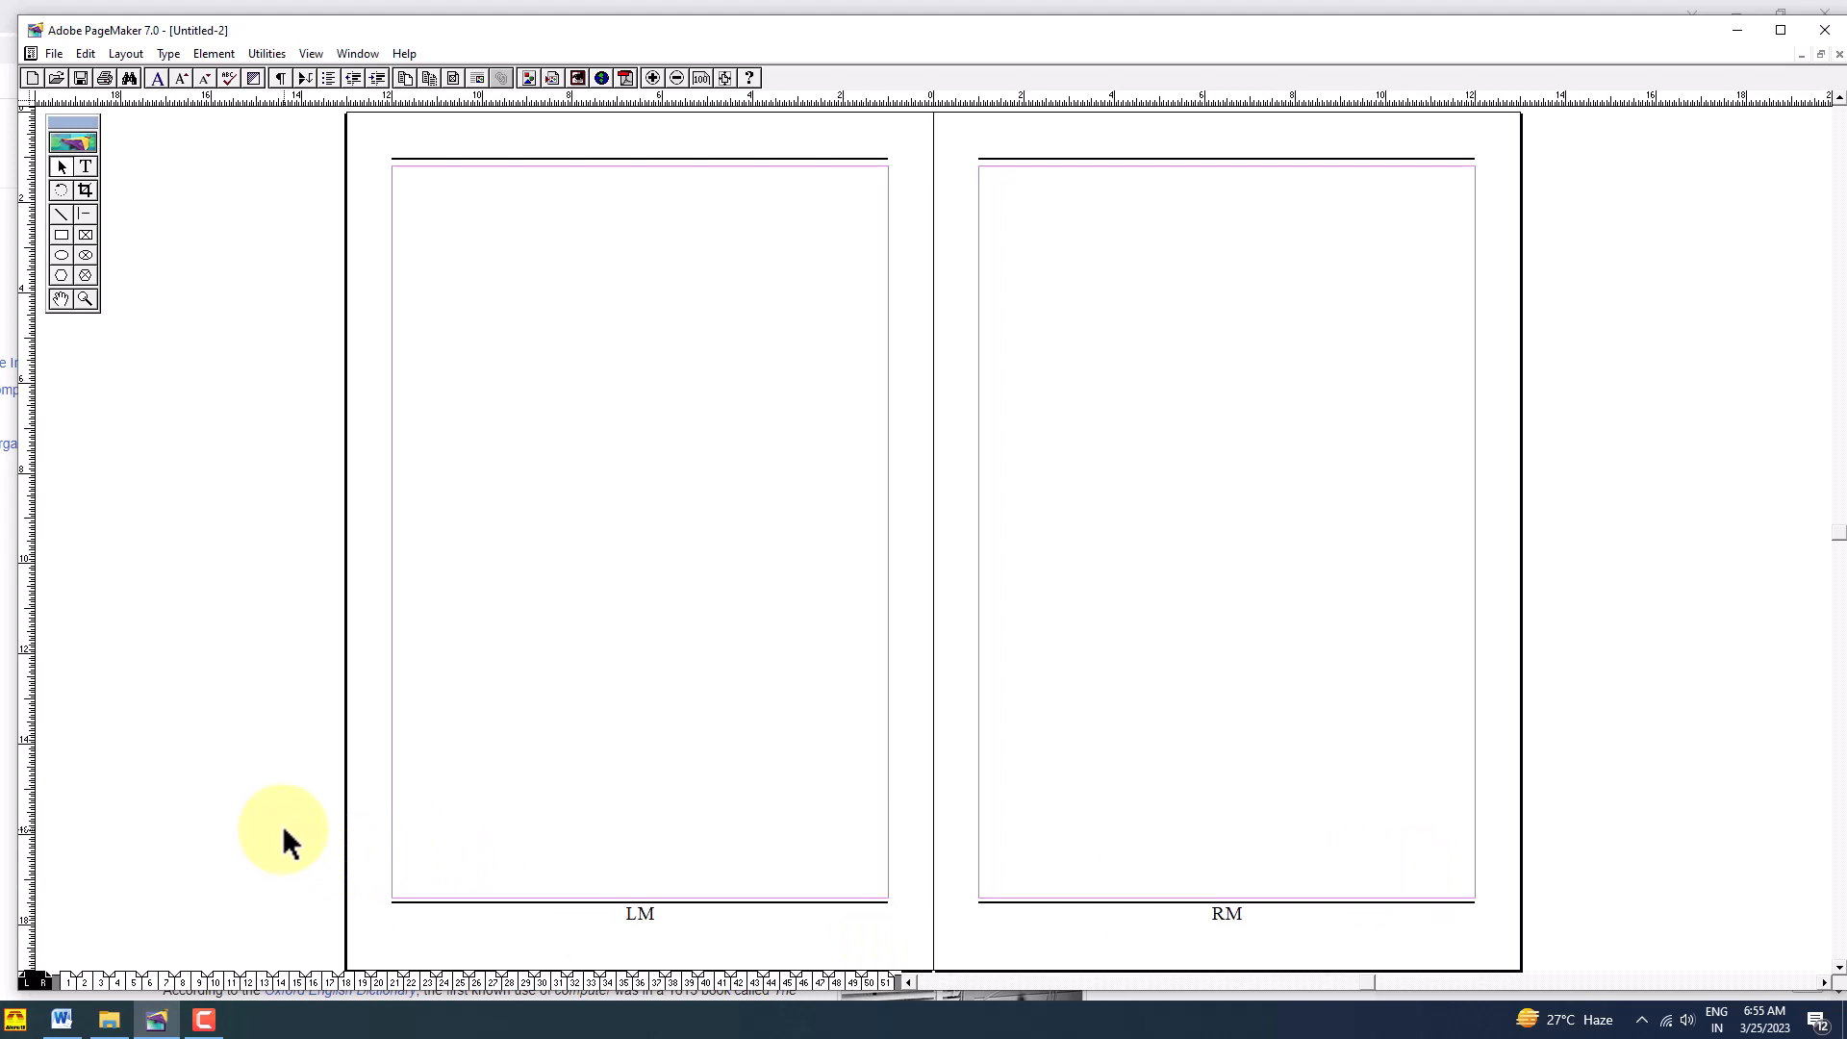
# Step: Page through the spreads from pages 8–9 onward and back, checking the lines, page numbers and flowed text
pyautogui.click(193, 983)
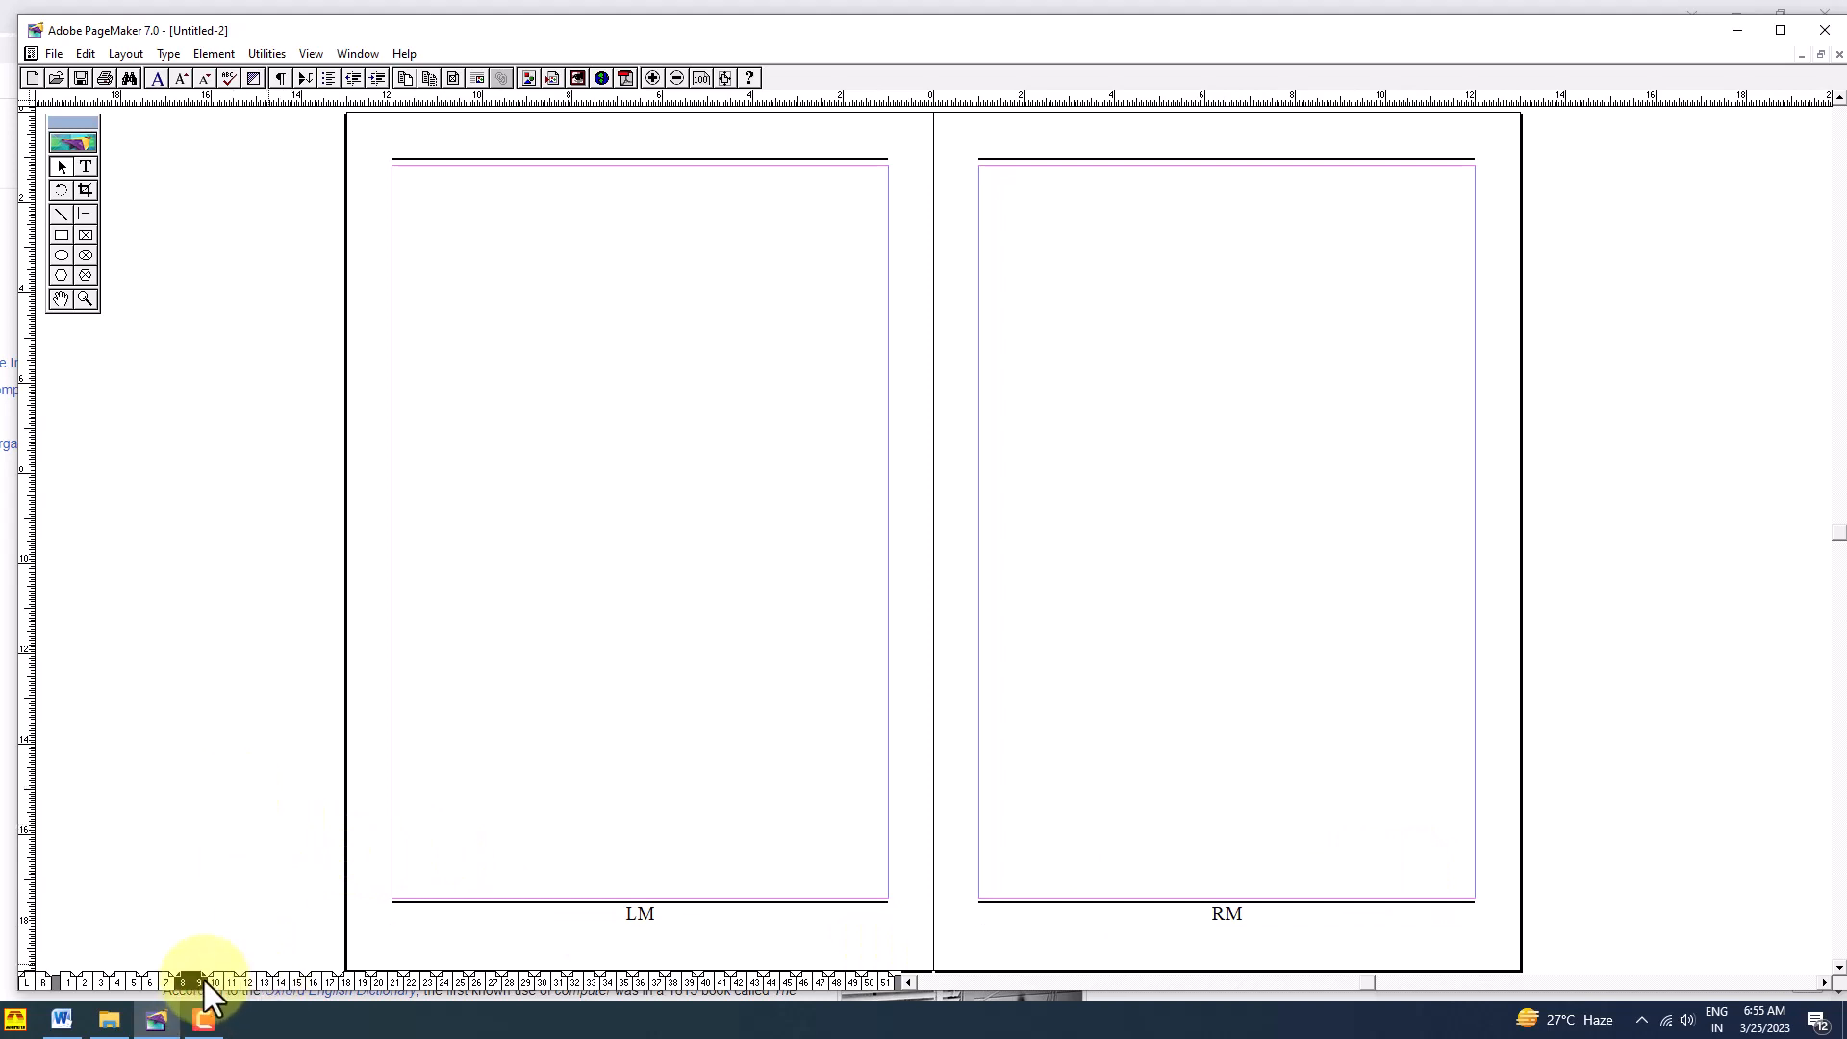
pyautogui.press('pagedown')
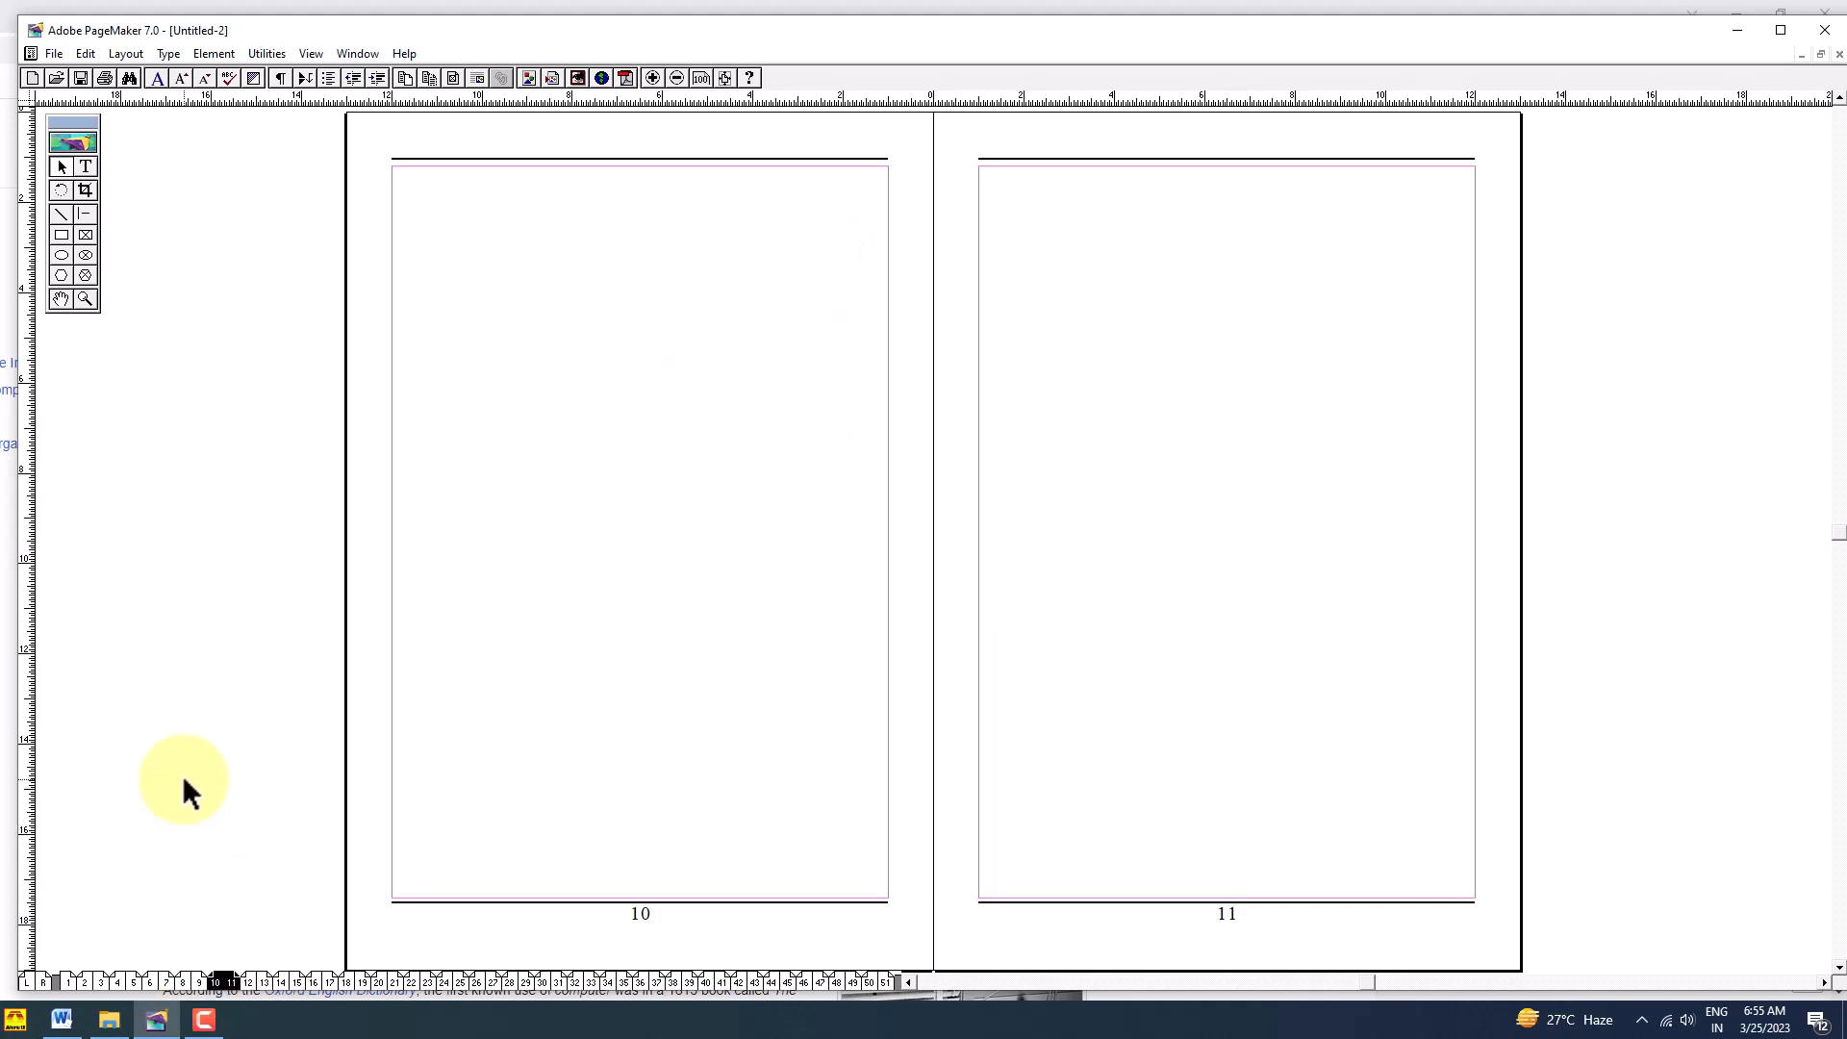
pyautogui.press('pagedown')
pyautogui.press('pagedown')
pyautogui.press('pageup')
pyautogui.press('pageup')
pyautogui.press('pageup')
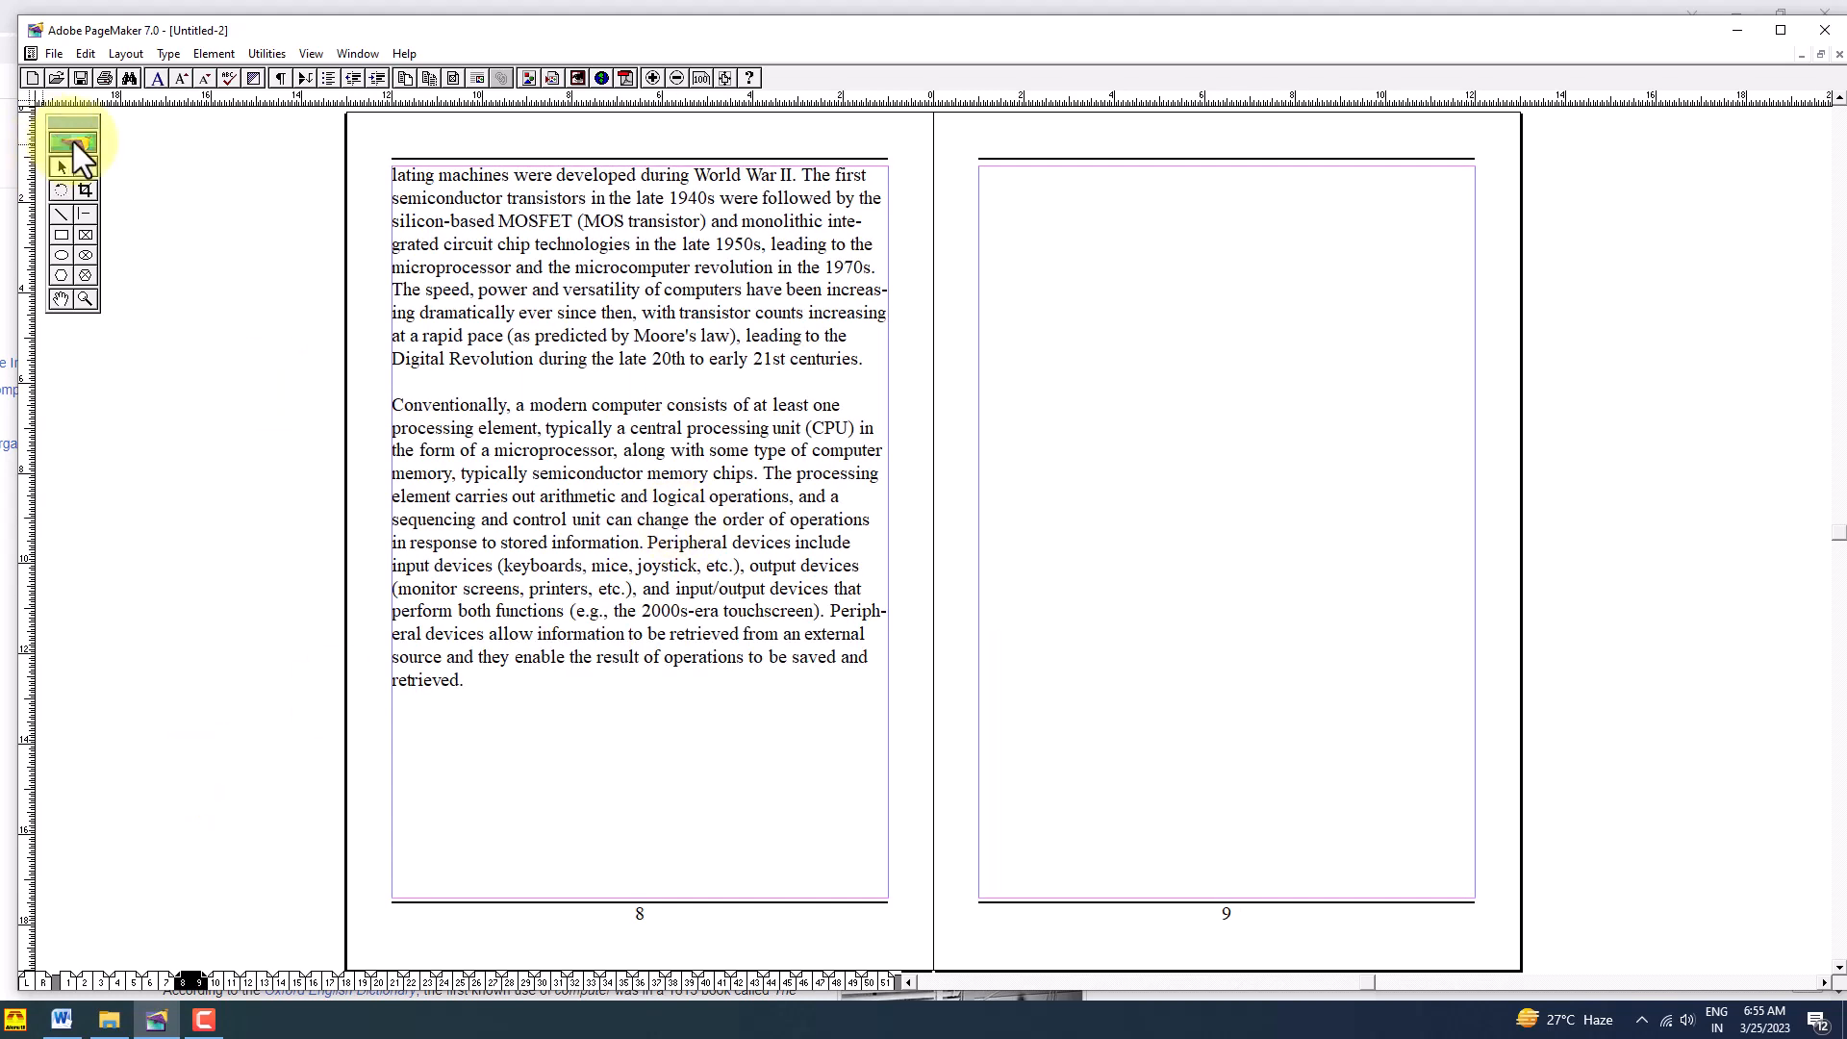
# Step: Paste the copied computer text at the end of the story on page 8, directly after "retrieved."
pyautogui.click(85, 167)
pyautogui.click(515, 394)
pyautogui.hotkey('ctrl', 'a')
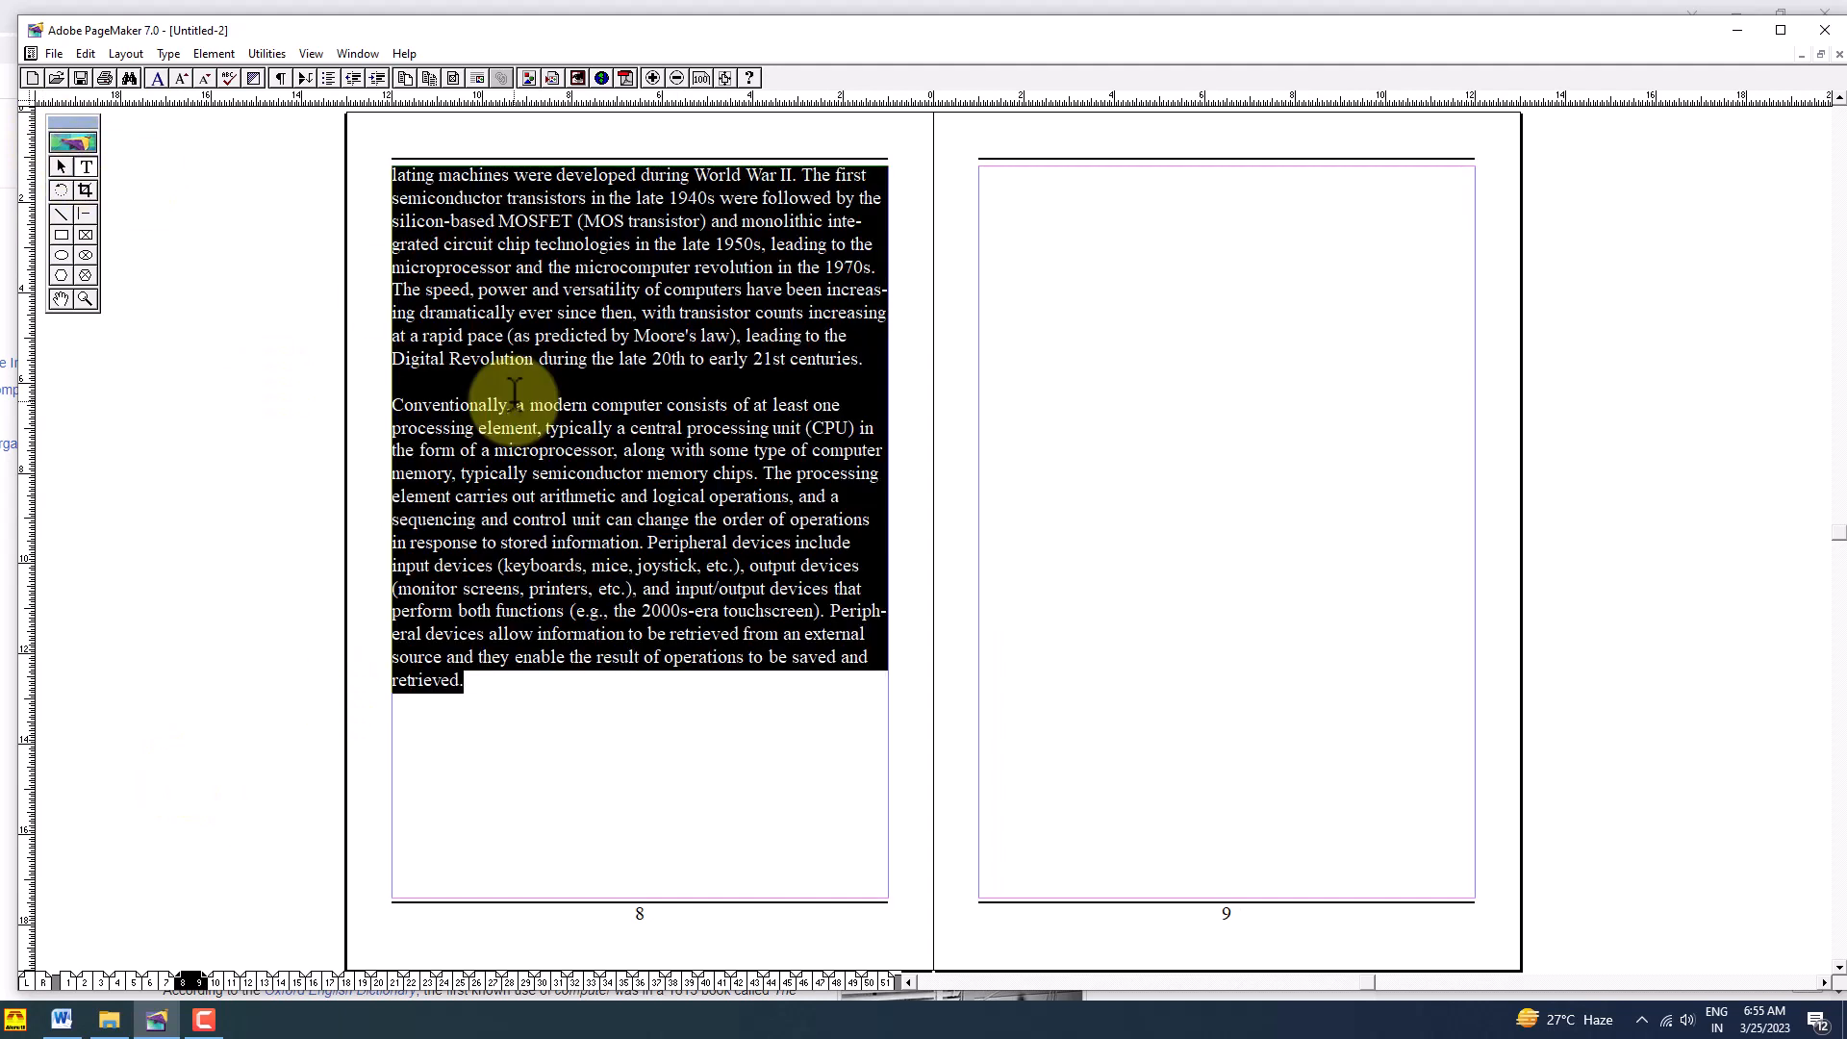
pyautogui.press('Right')
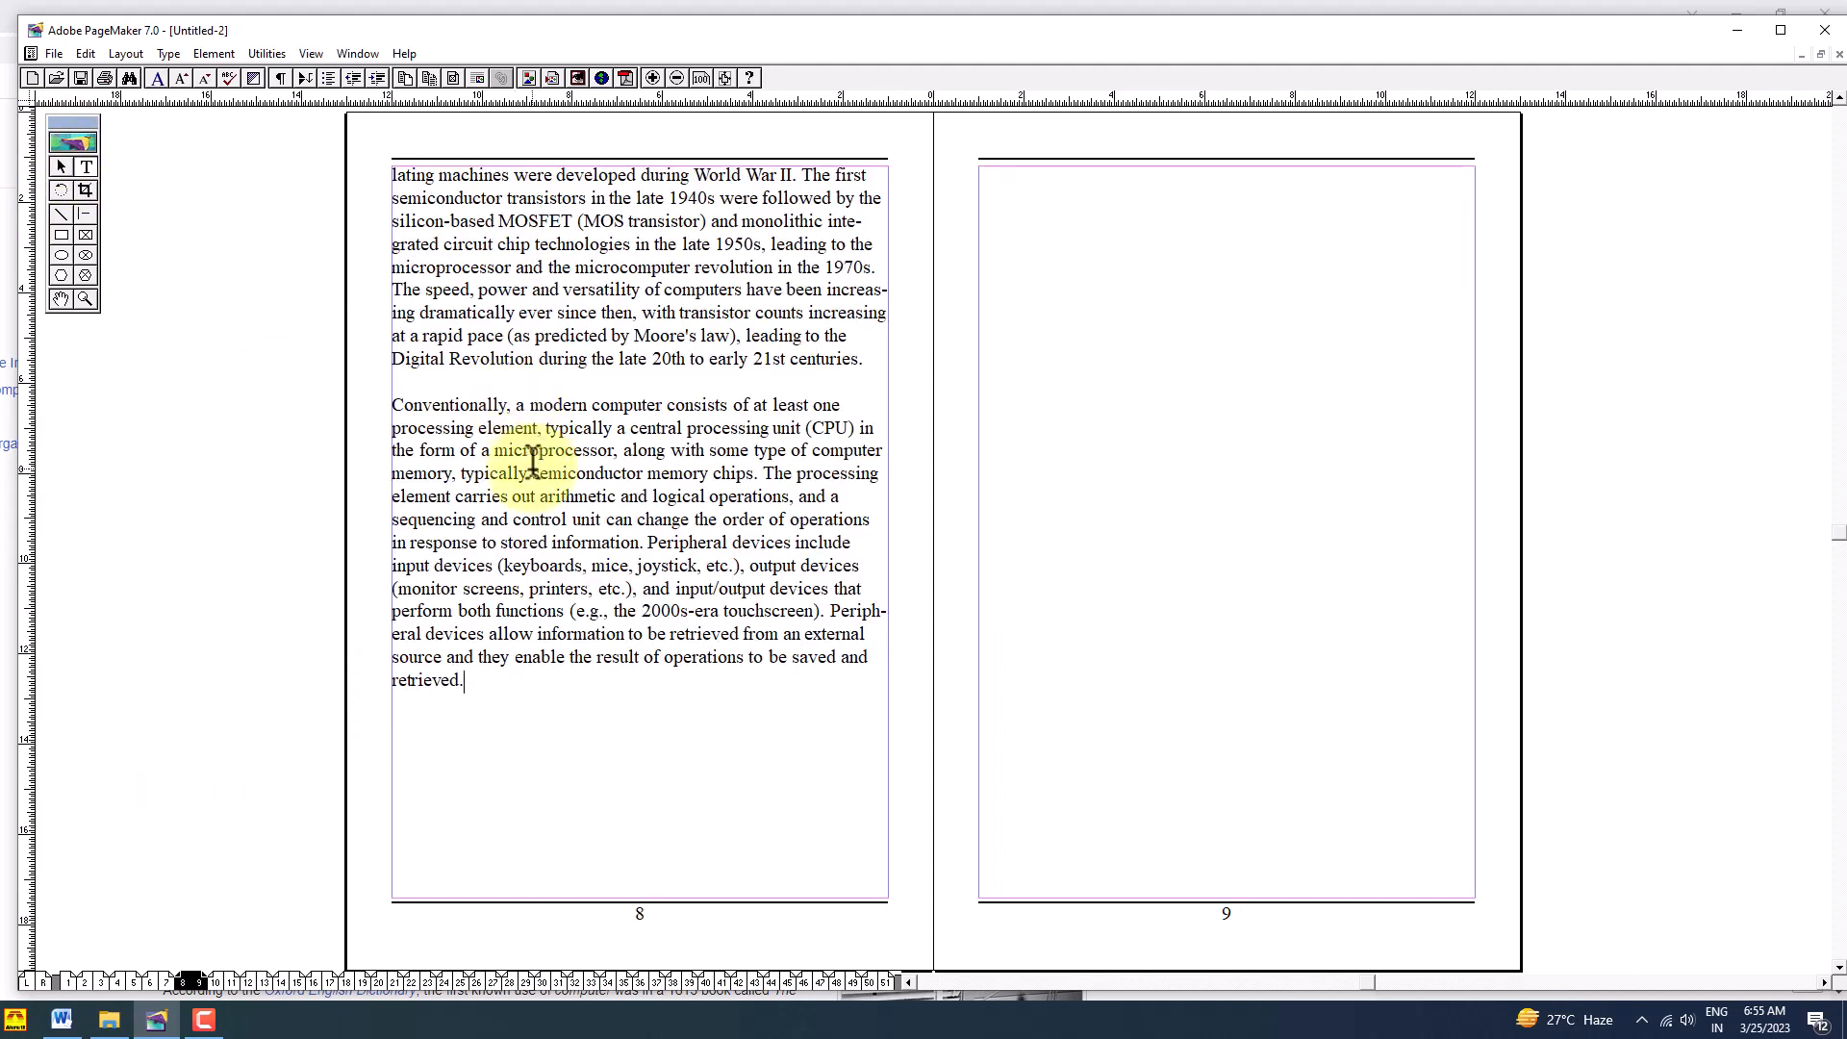
pyautogui.hotkey('ctrl', 'v')
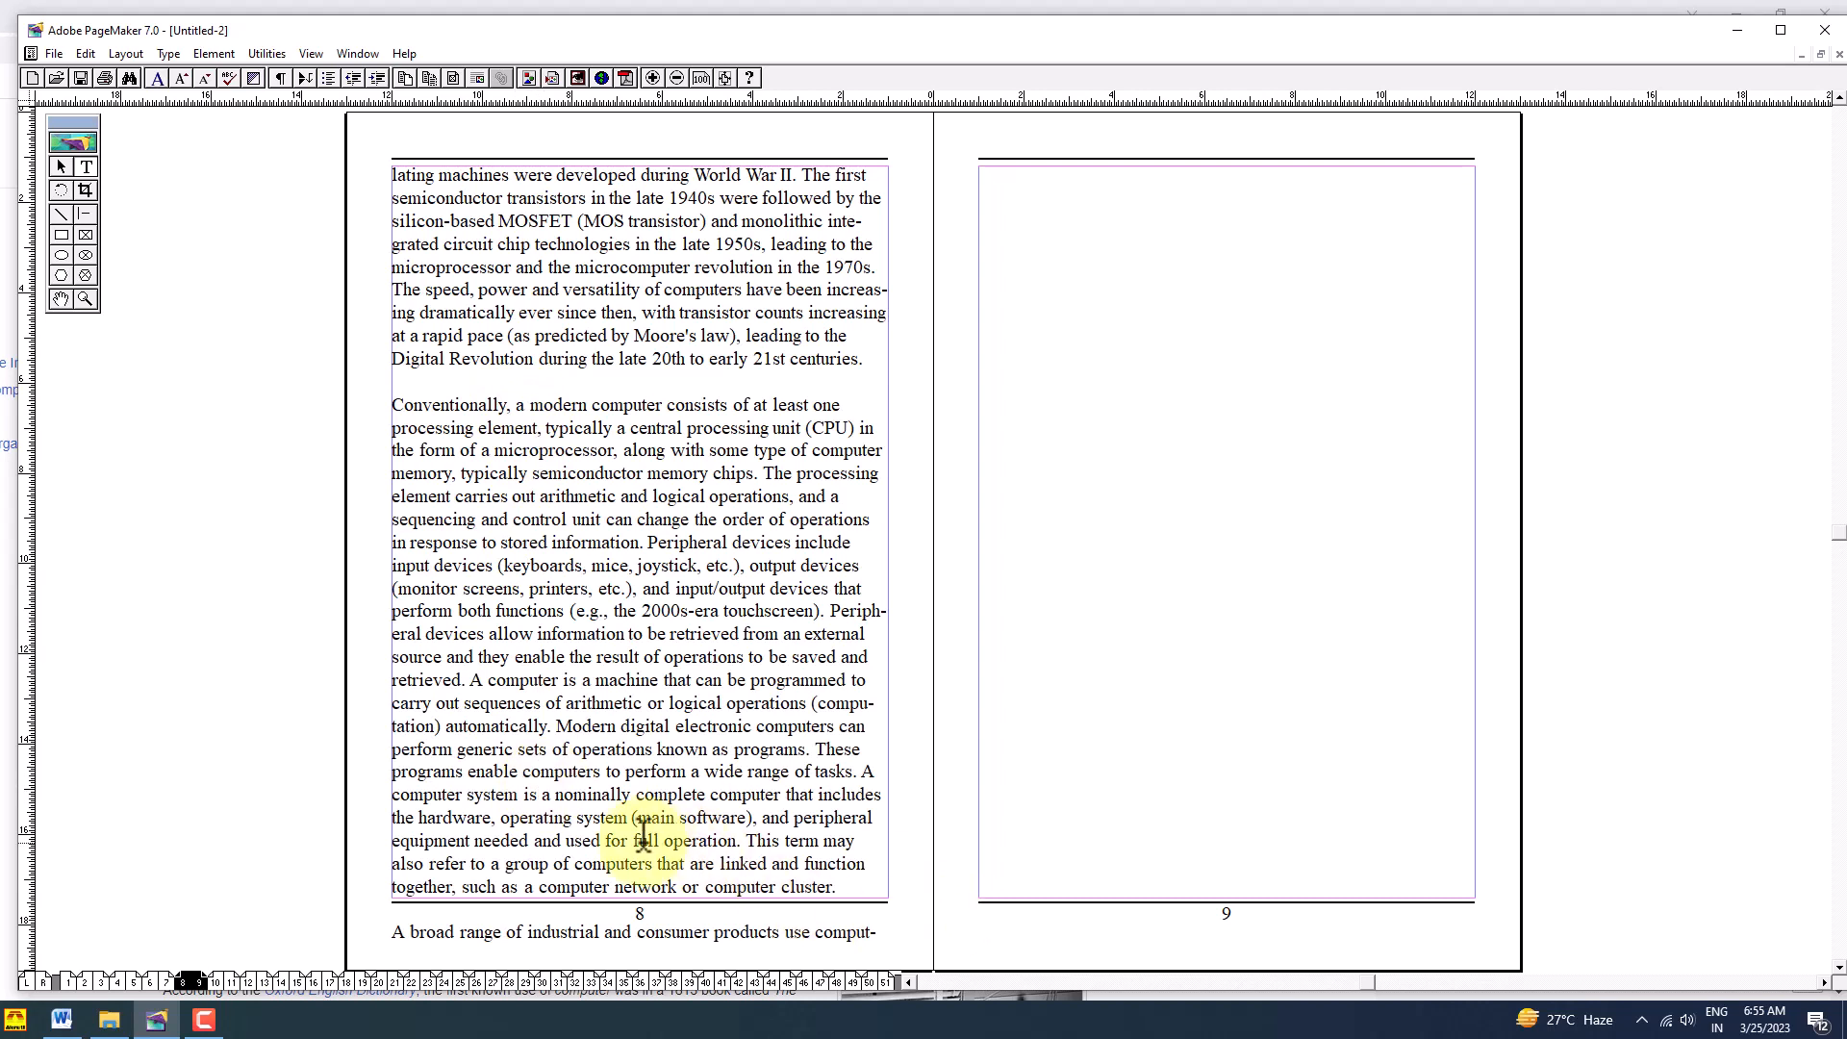
# Step: Shorten page 8's text block to the bottom margin and autoflow its overflow from the top margin of page 9, checking pages 14–15
pyautogui.click(61, 168)
pyautogui.scroll(-1, 578, 433)
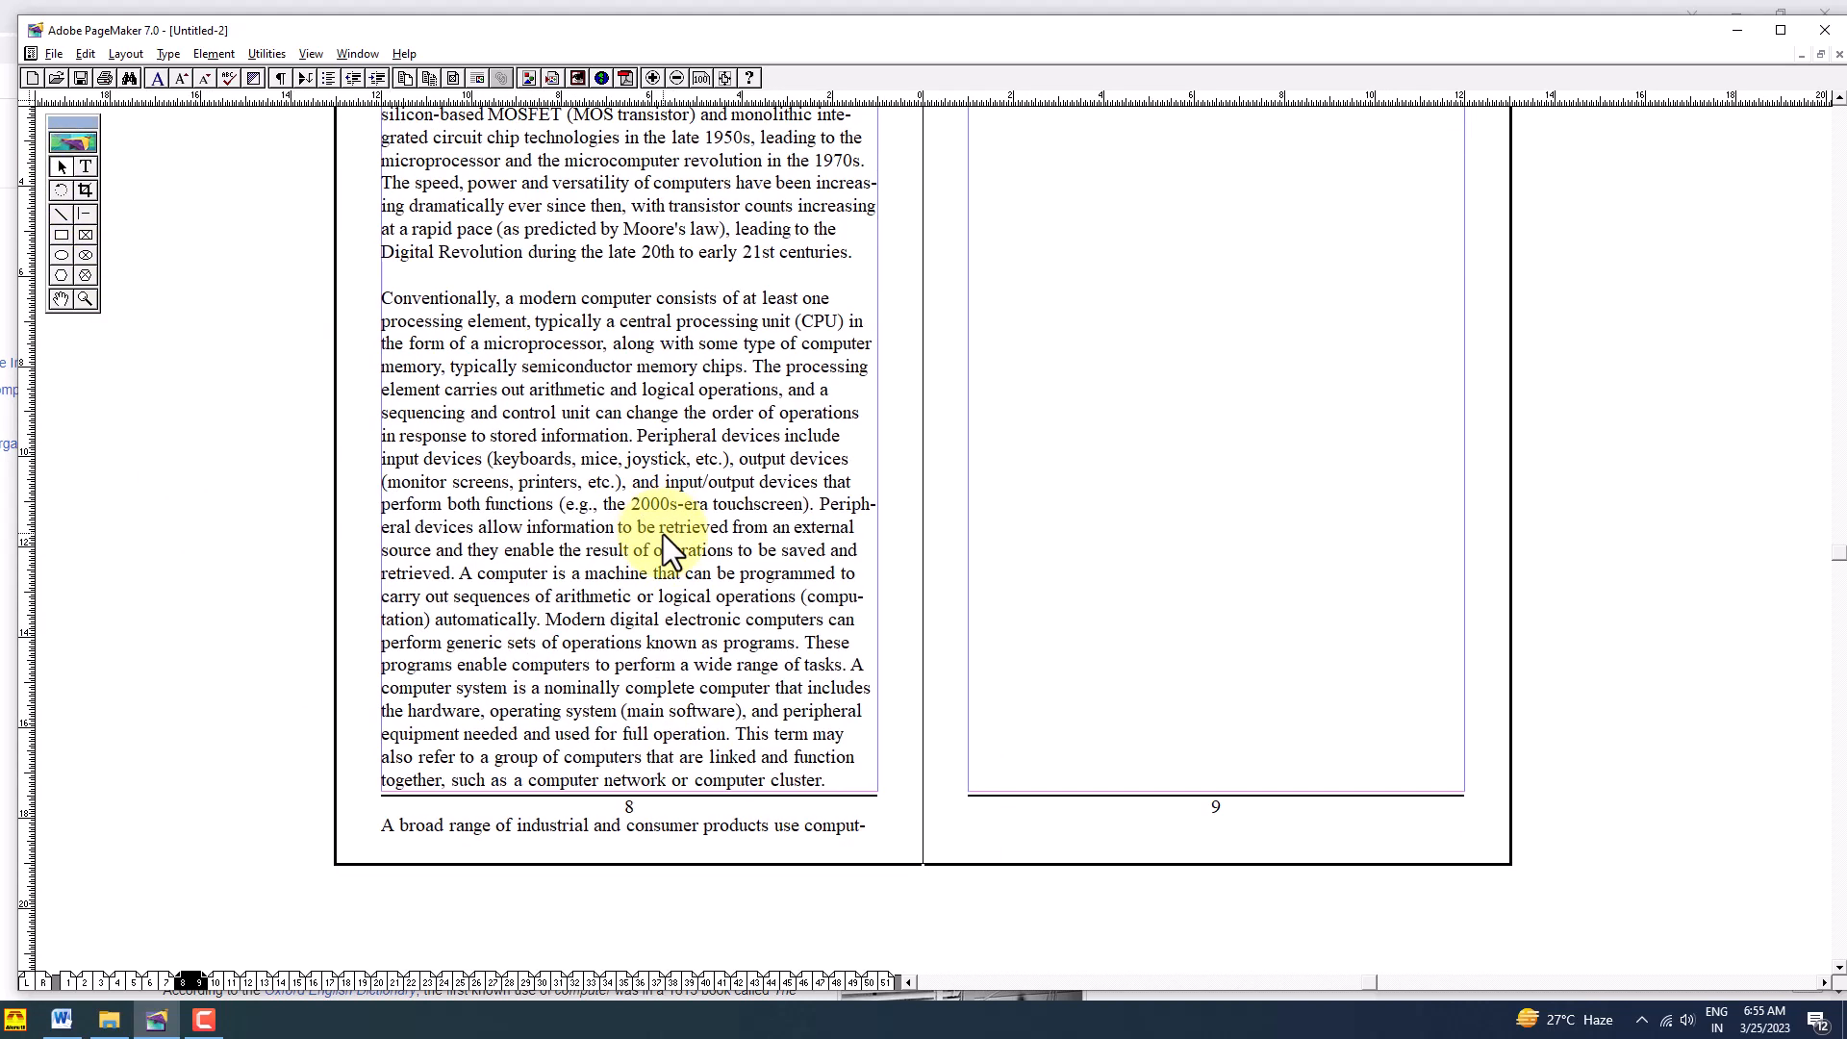
pyautogui.click(646, 709)
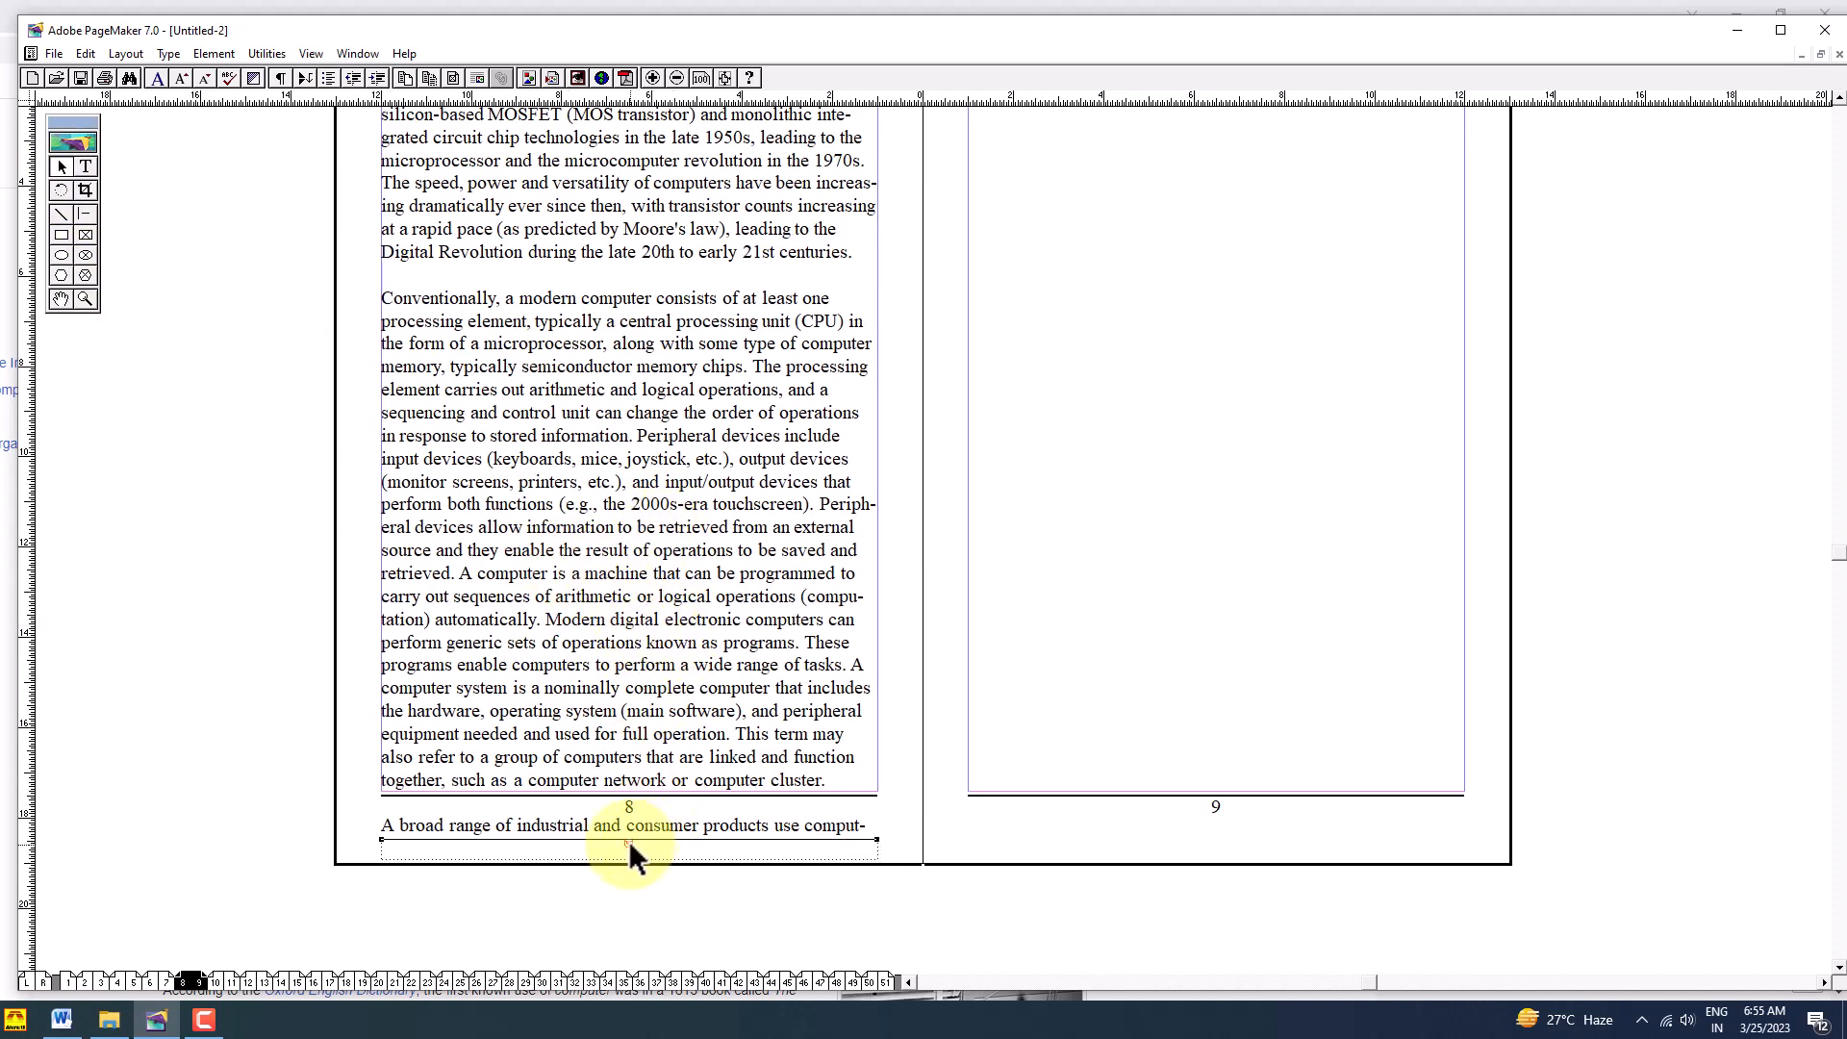
pyautogui.moveTo(628, 842); pyautogui.dragTo(655, 801)
pyautogui.click(628, 800)
pyautogui.moveTo(952, 719); pyautogui.dragTo(890, 864)
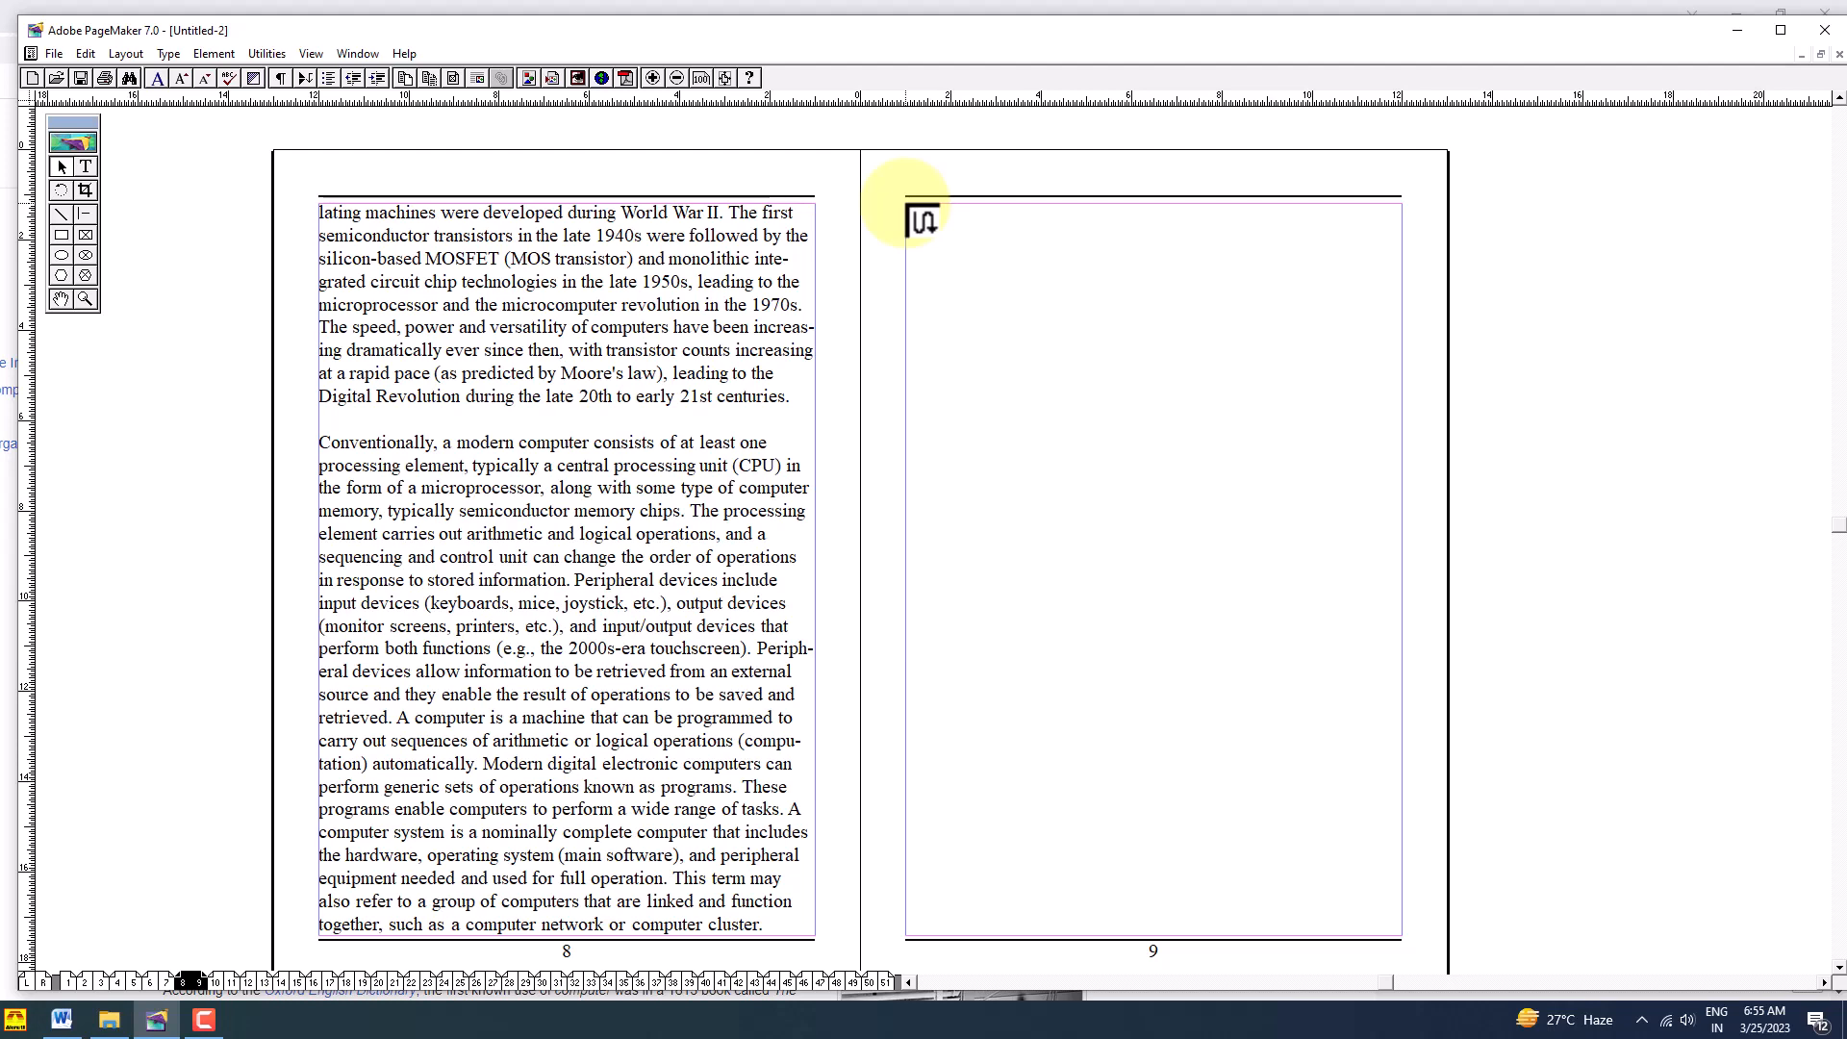
pyautogui.click(922, 222)
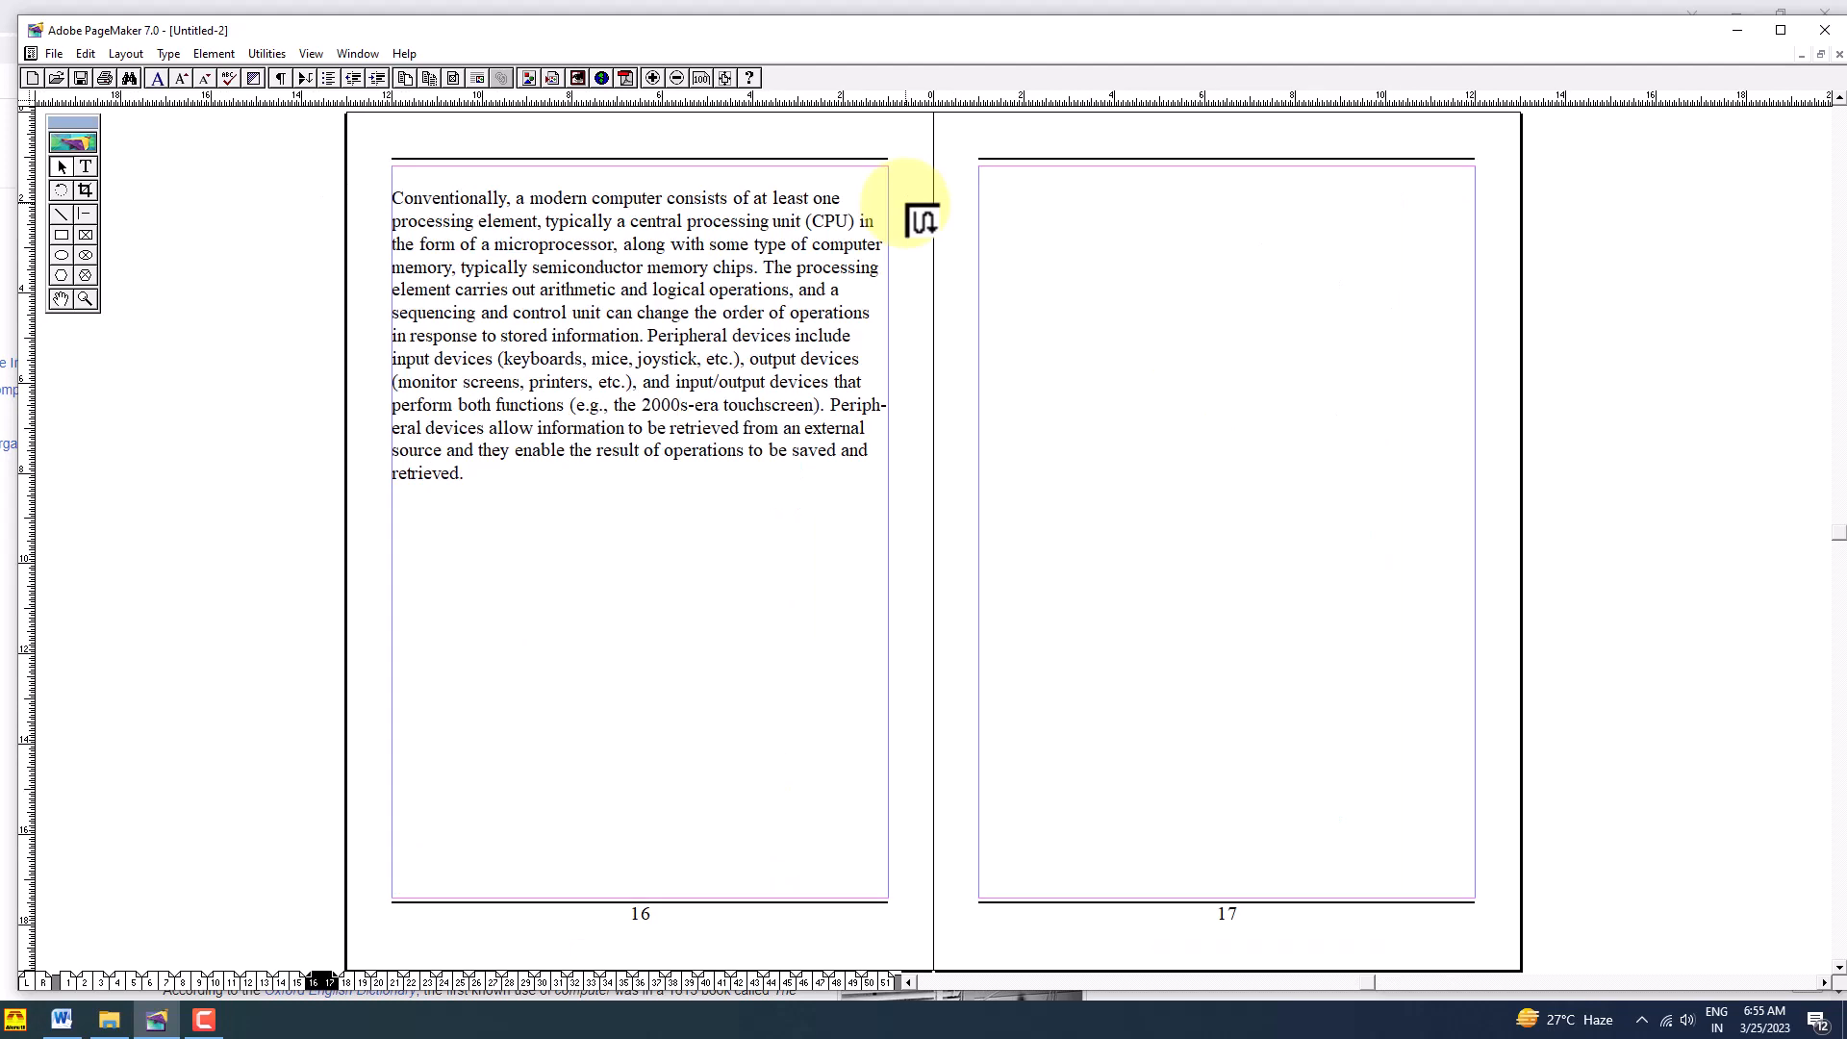
pyautogui.click(299, 980)
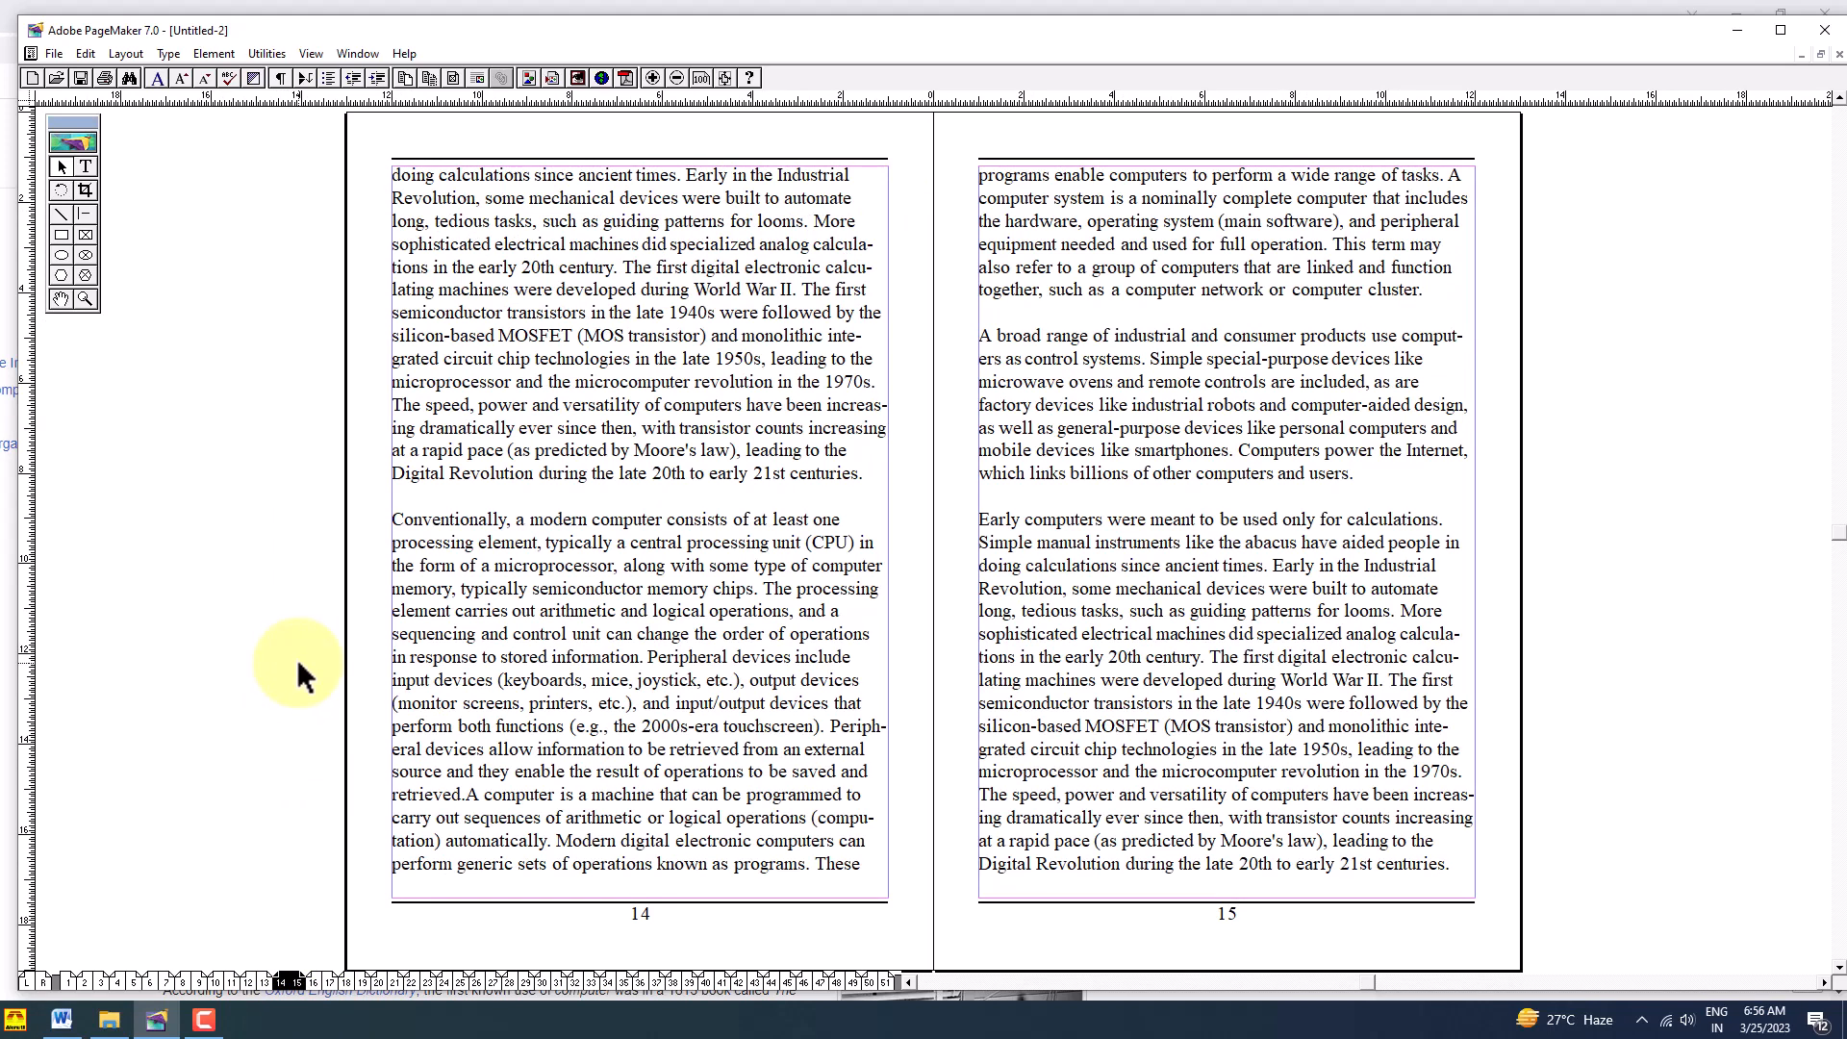